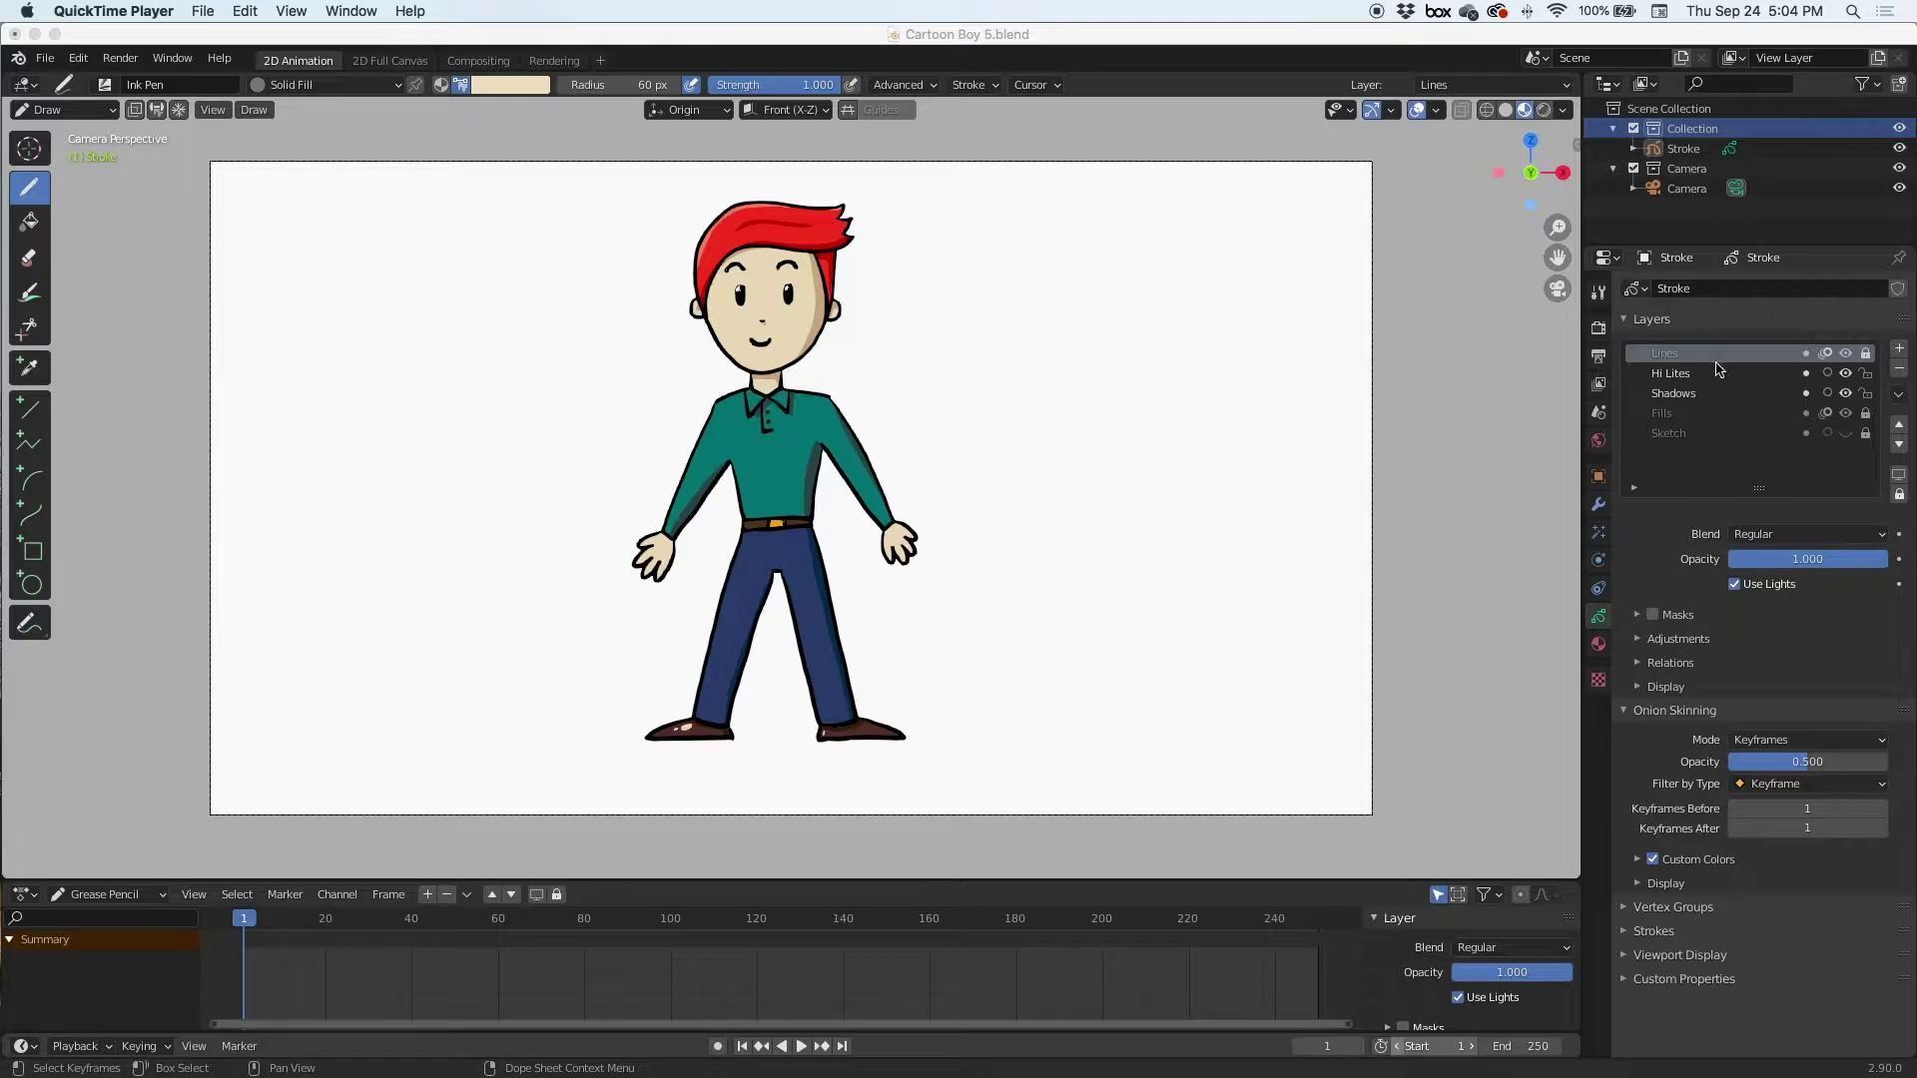
Add a new Grease Pencil layer on top and rename it from GP_Layer to BG Sketch
click(1902, 352)
click(1903, 351)
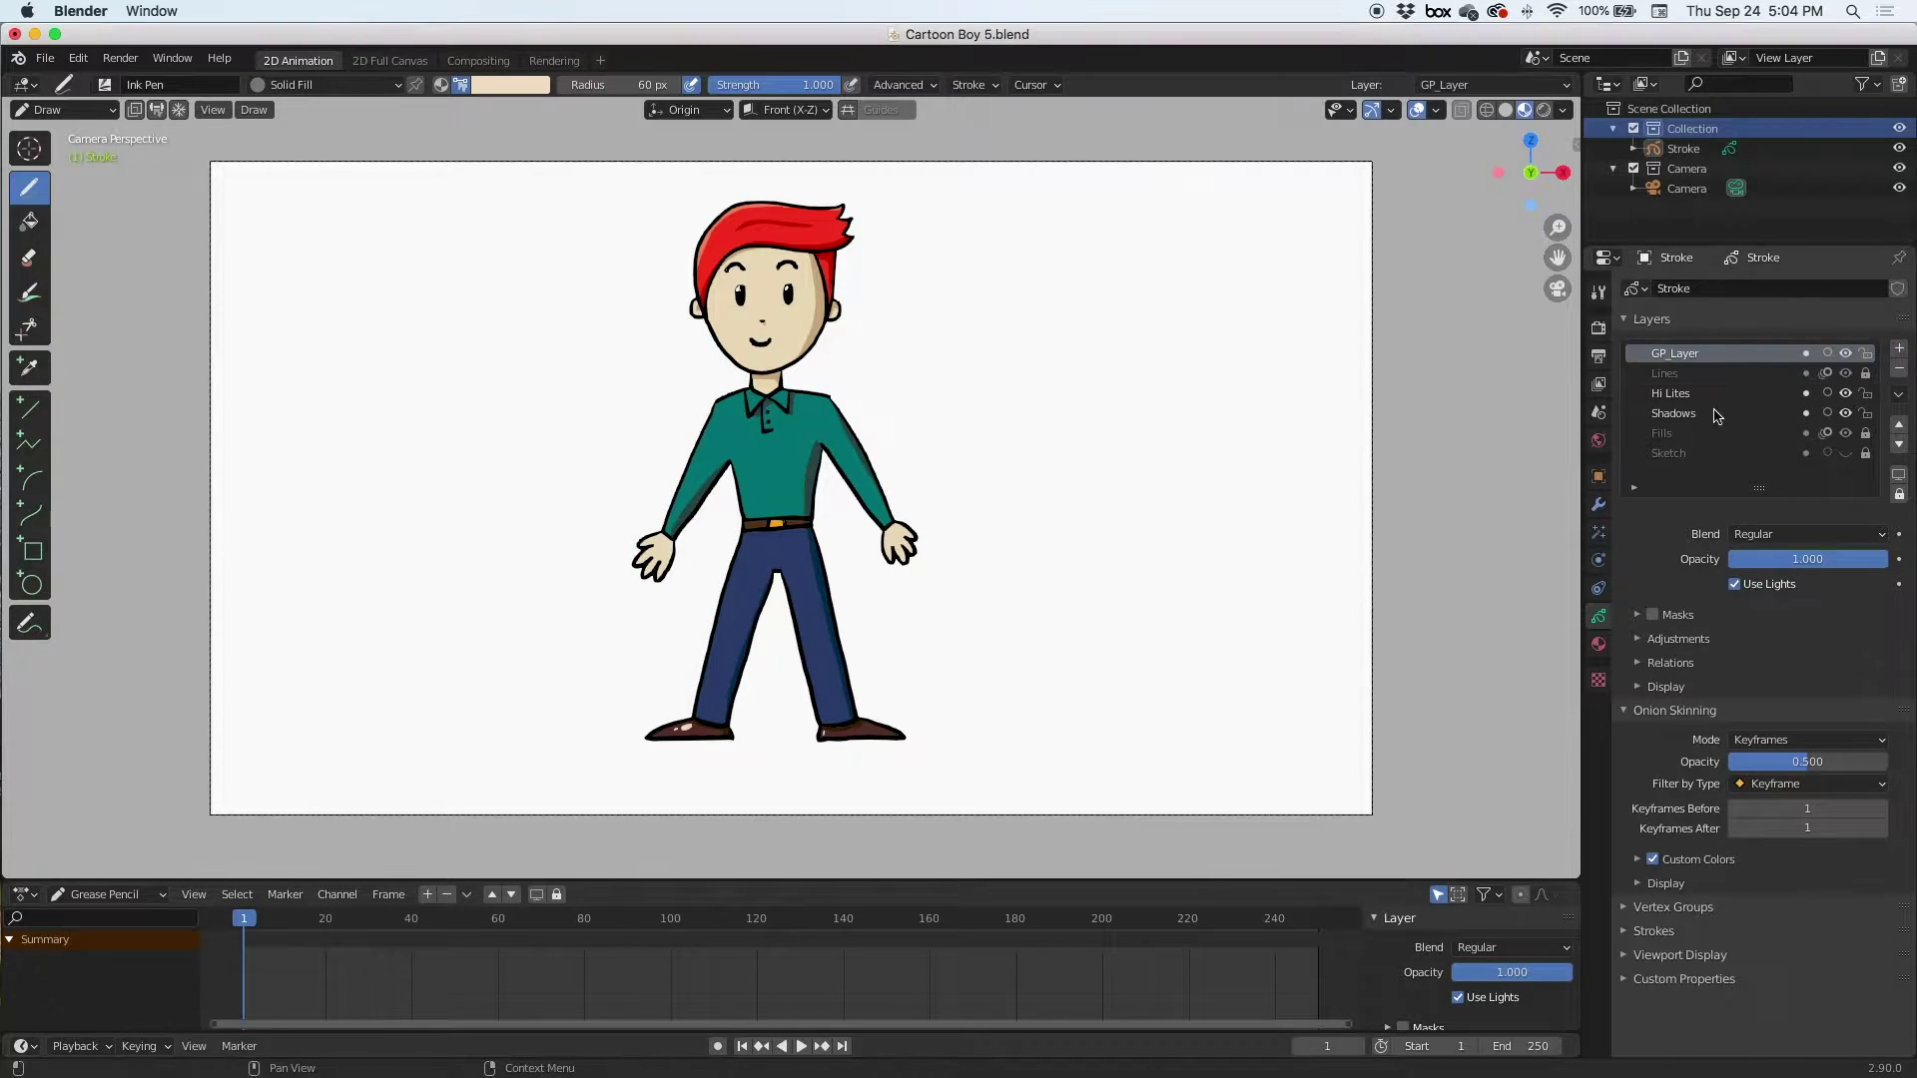
double_click(1678, 357)
text(BG Sketch)
key(Return)
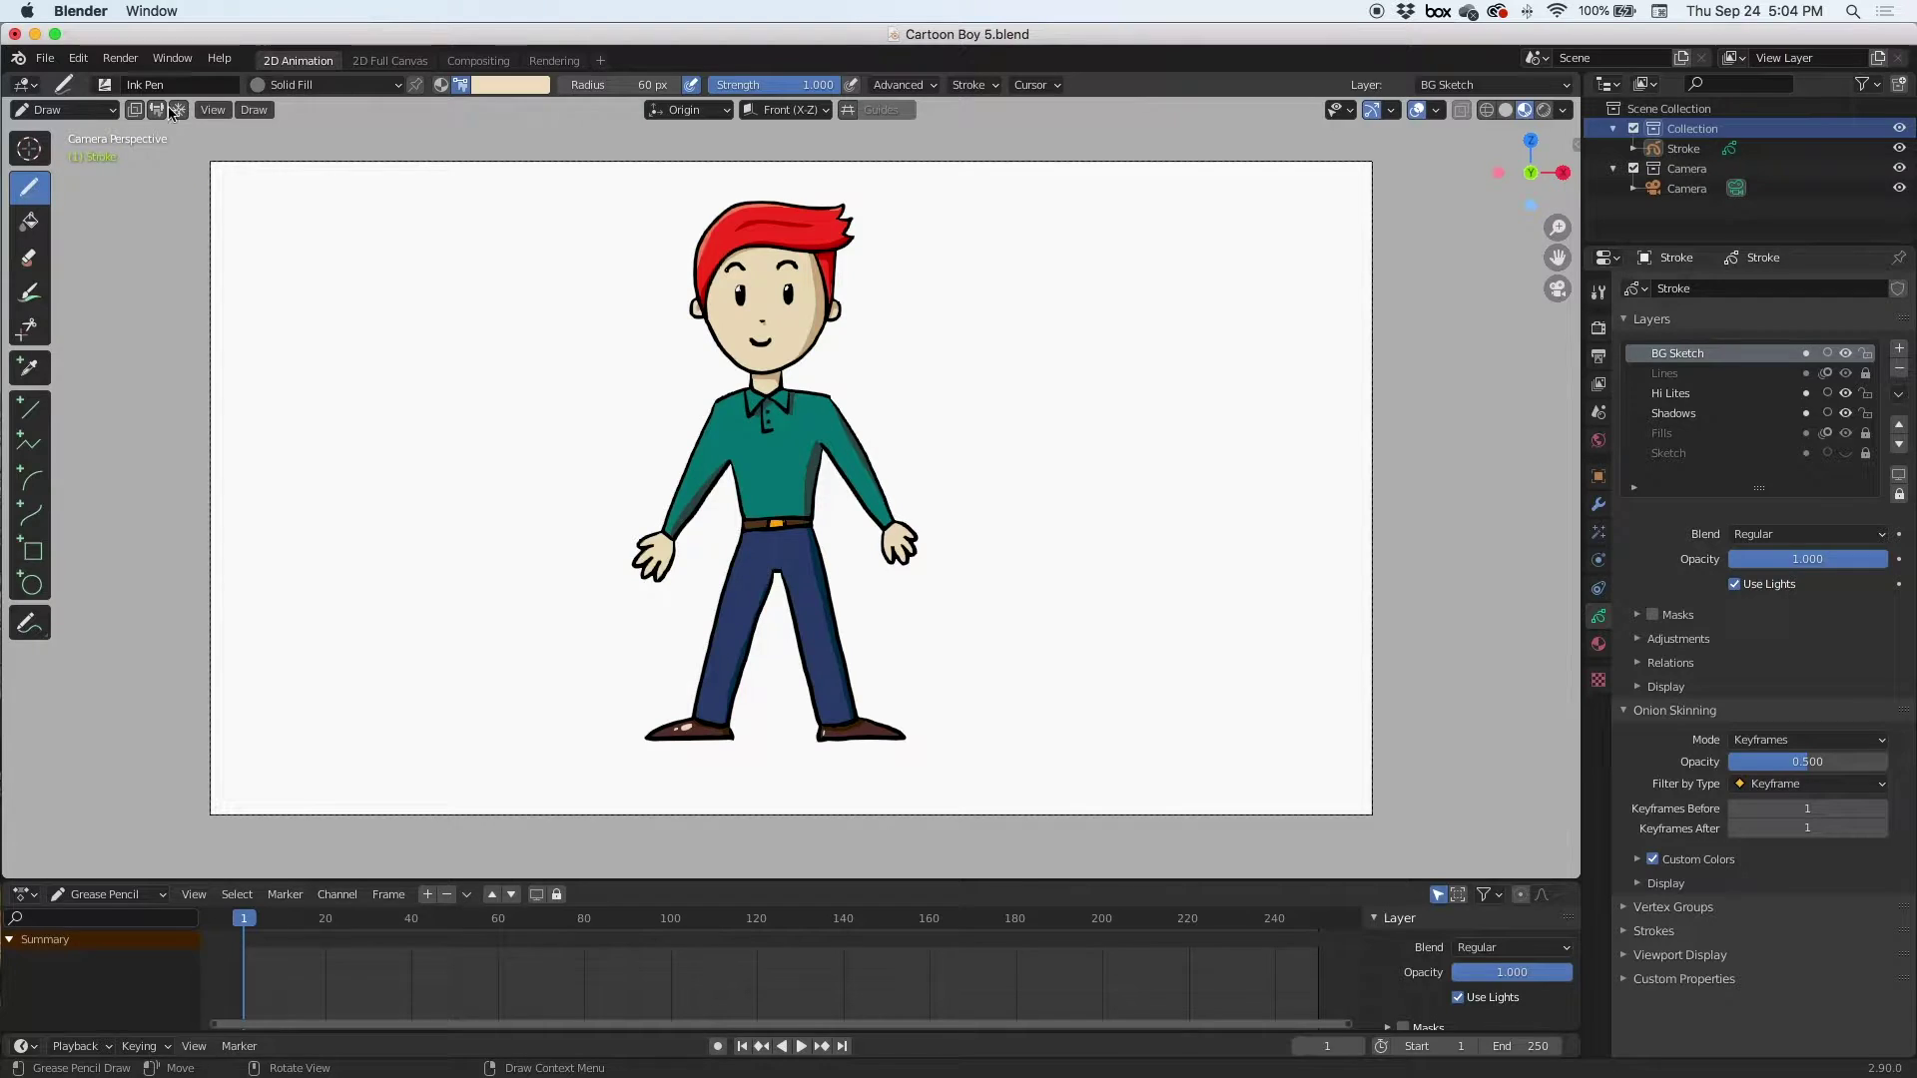
Set the drawing material to Squares Stroke using the material's own colour
click(320, 85)
click(258, 153)
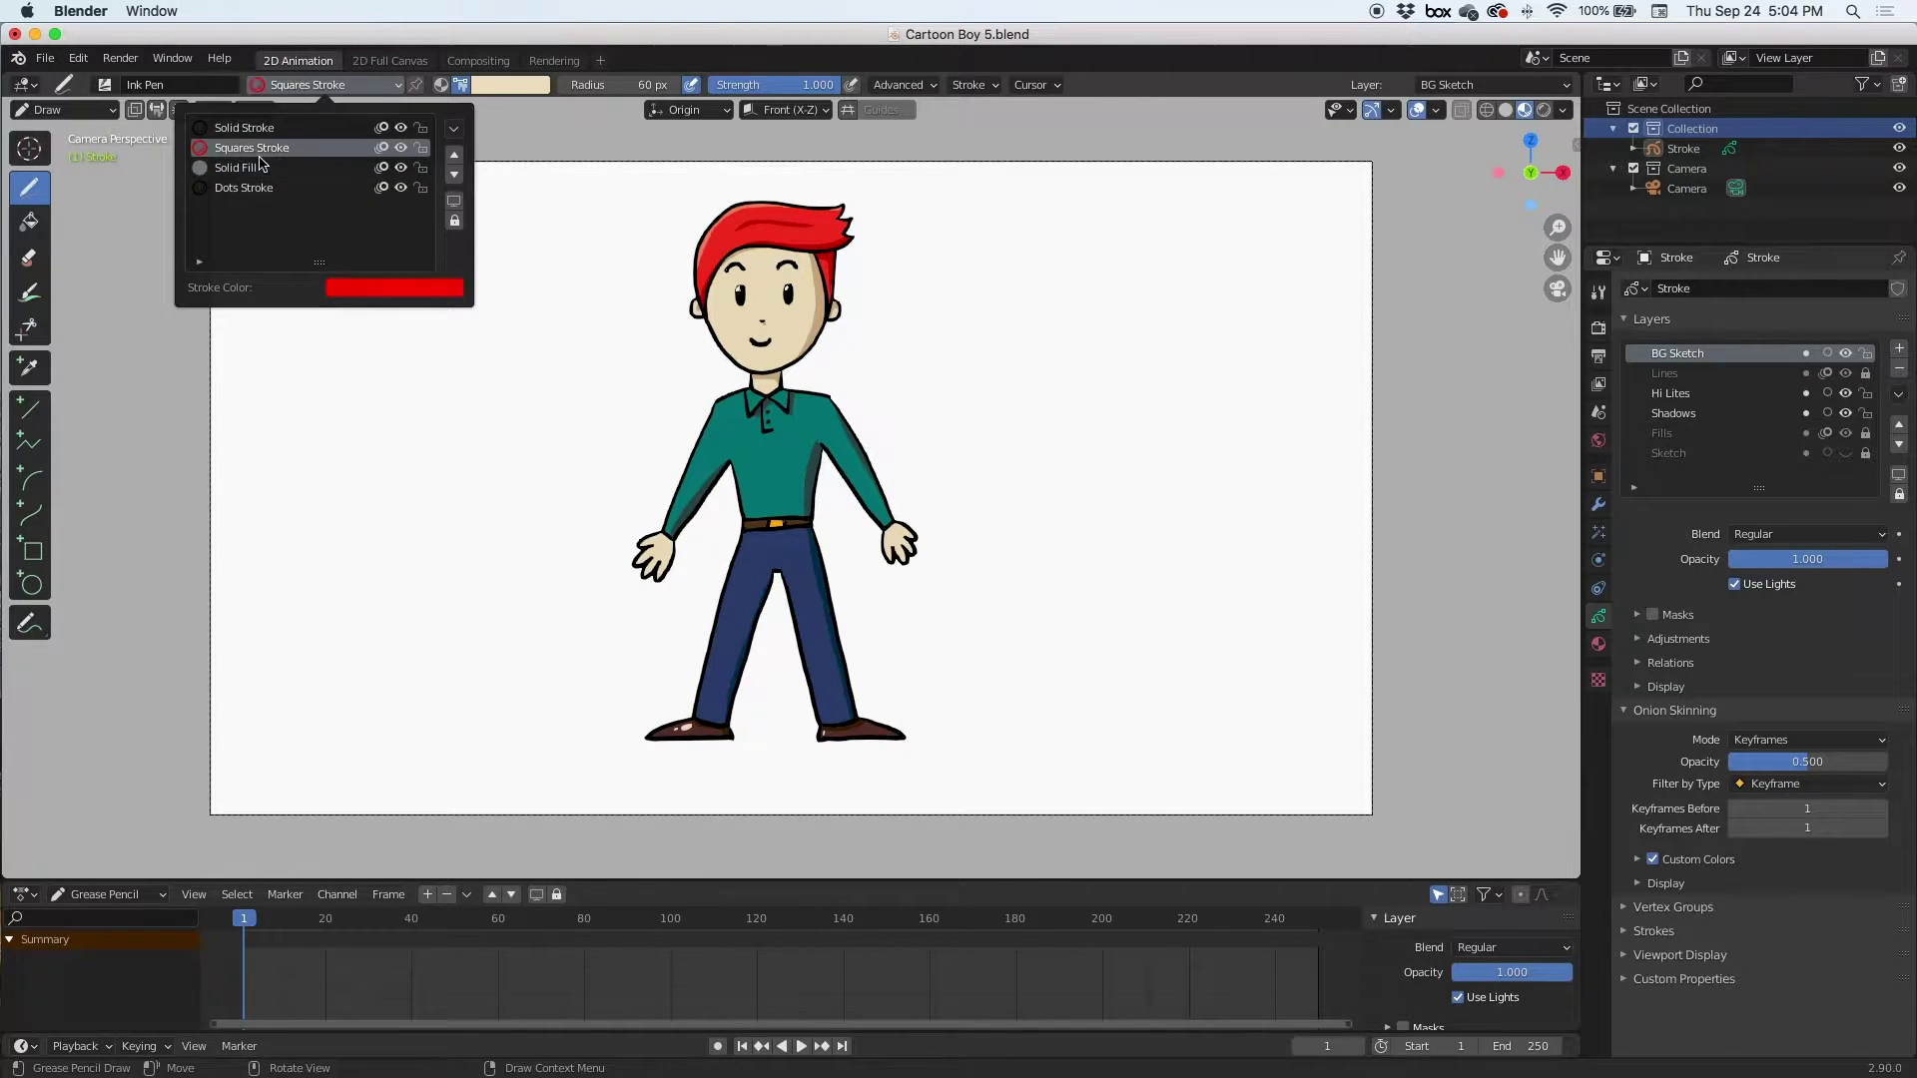
click(461, 88)
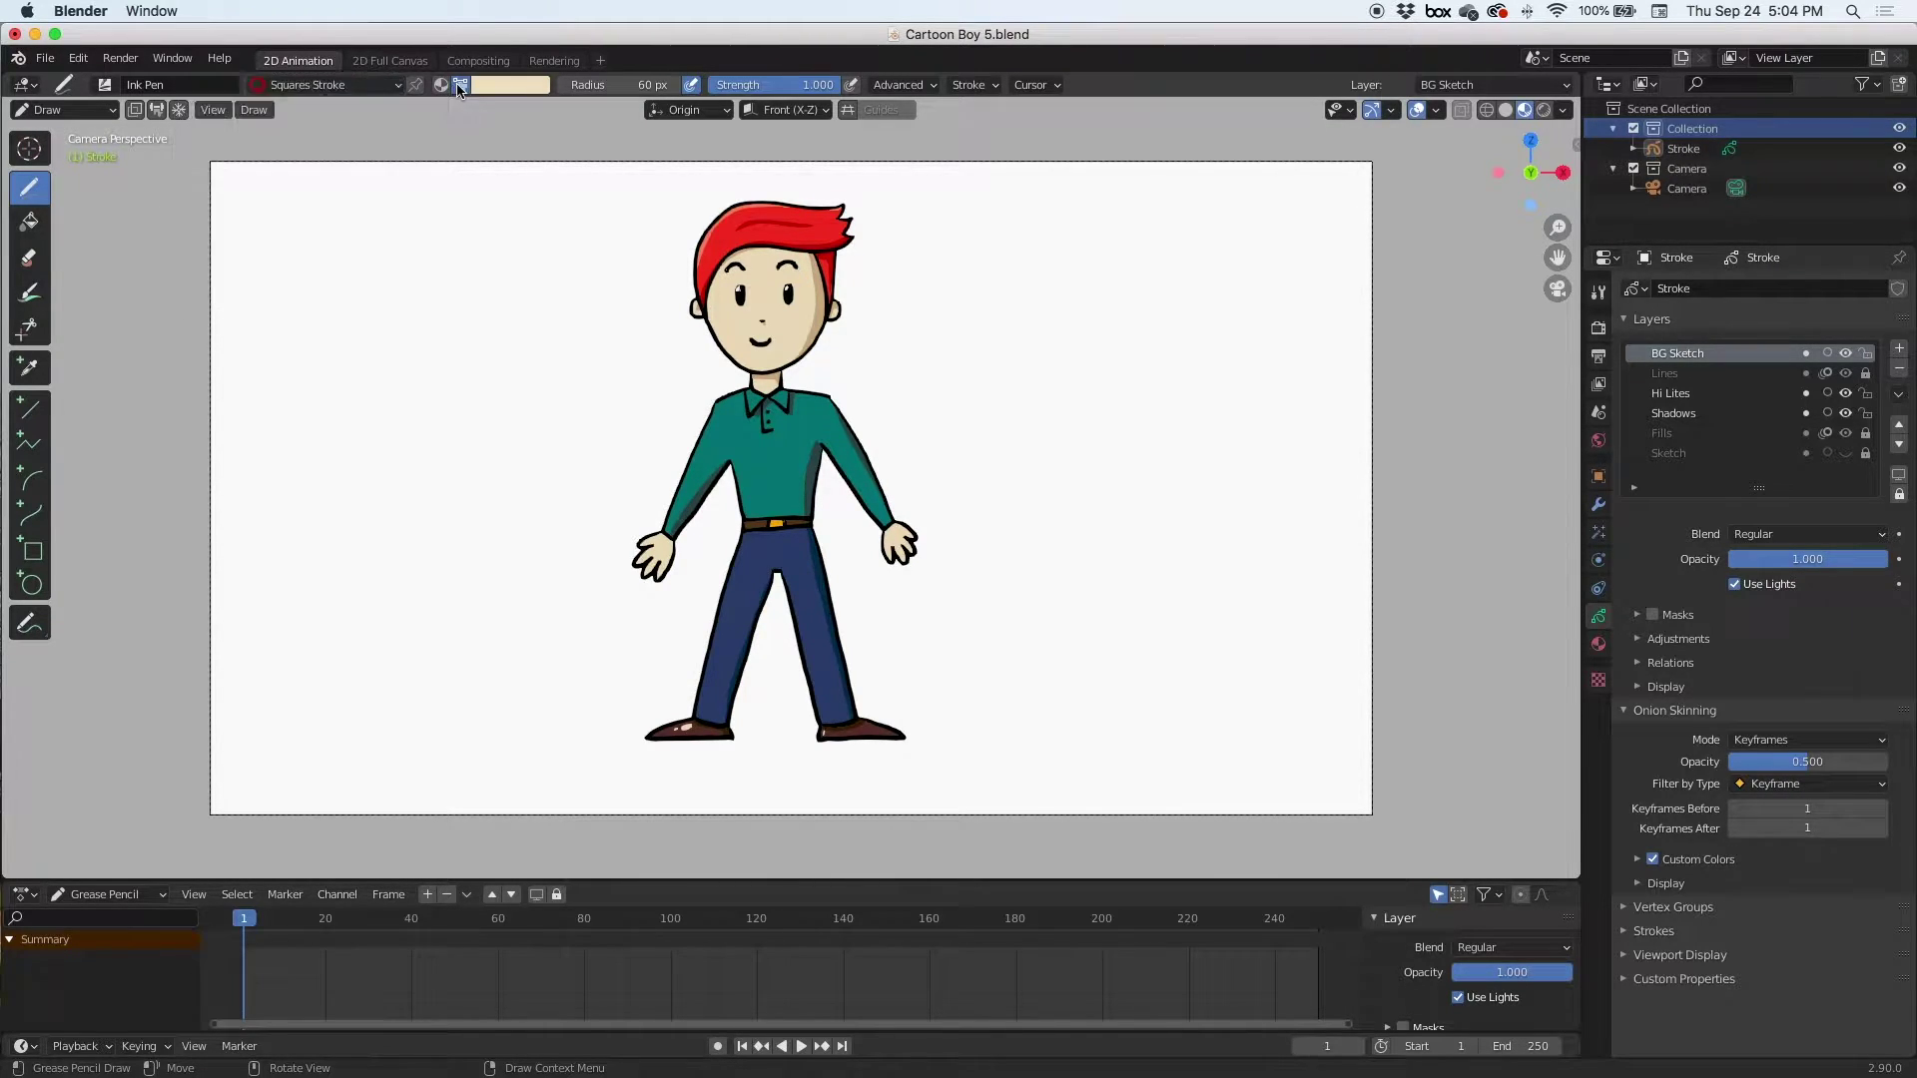
click(440, 85)
Draw a test stroke, save Cartoon Boy 5.blend, then undo the stroke
mouse_move(419, 368)
mouse_down()
mouse_move(380, 428)
mouse_move(514, 682)
mouse_up()
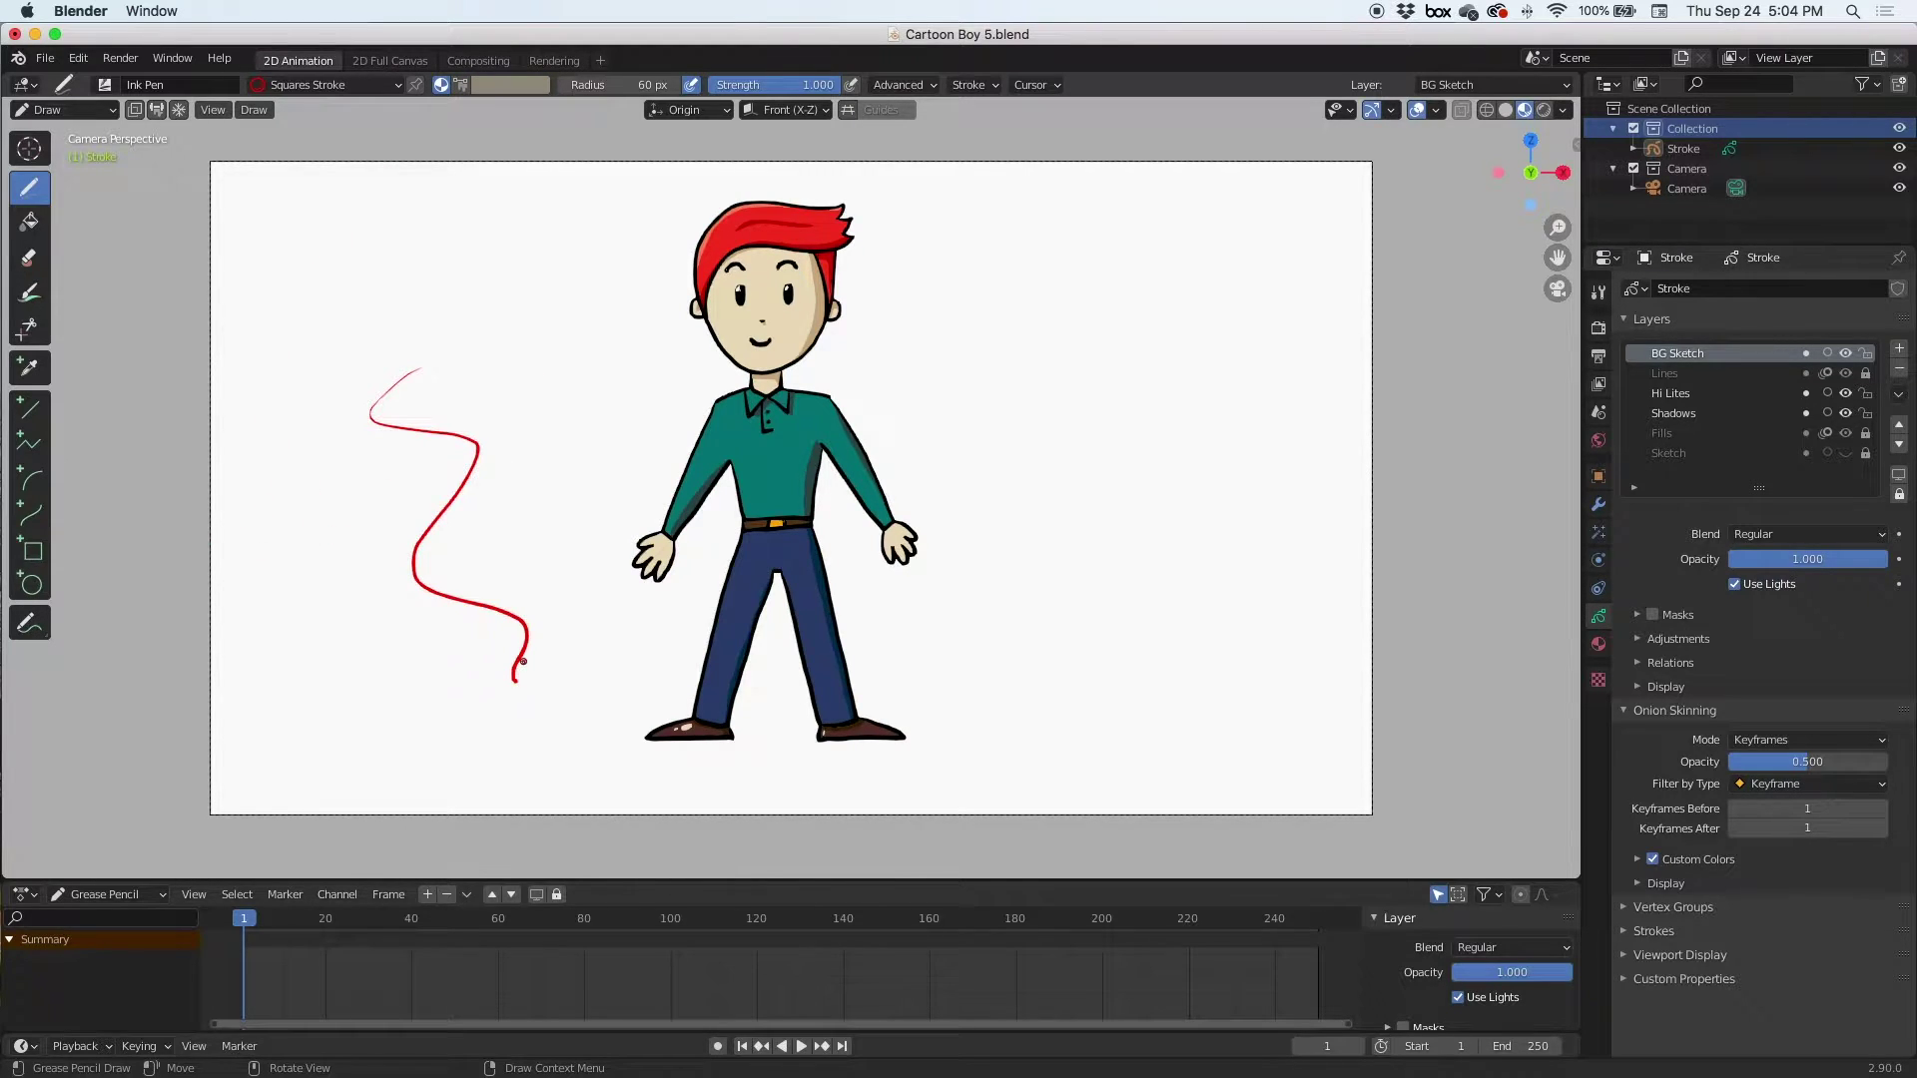
key(super+s)
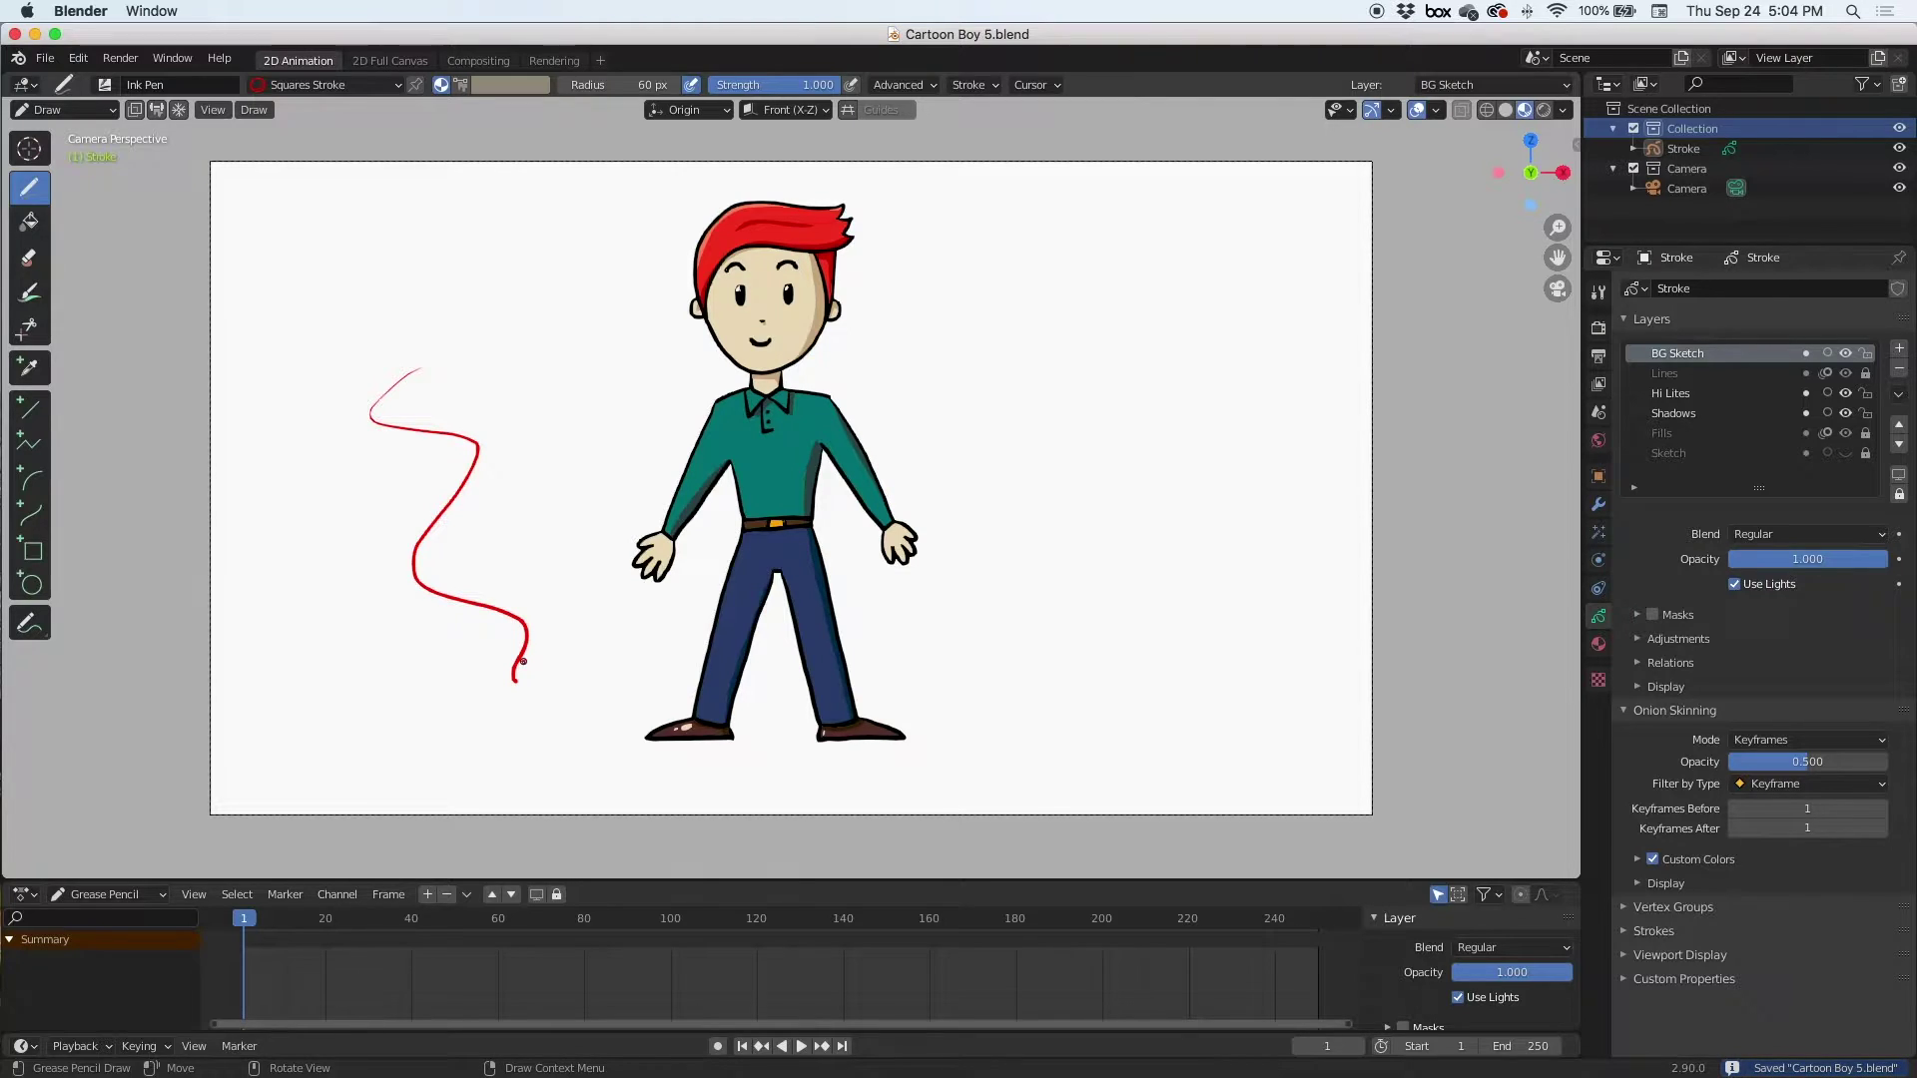
key(super+z)
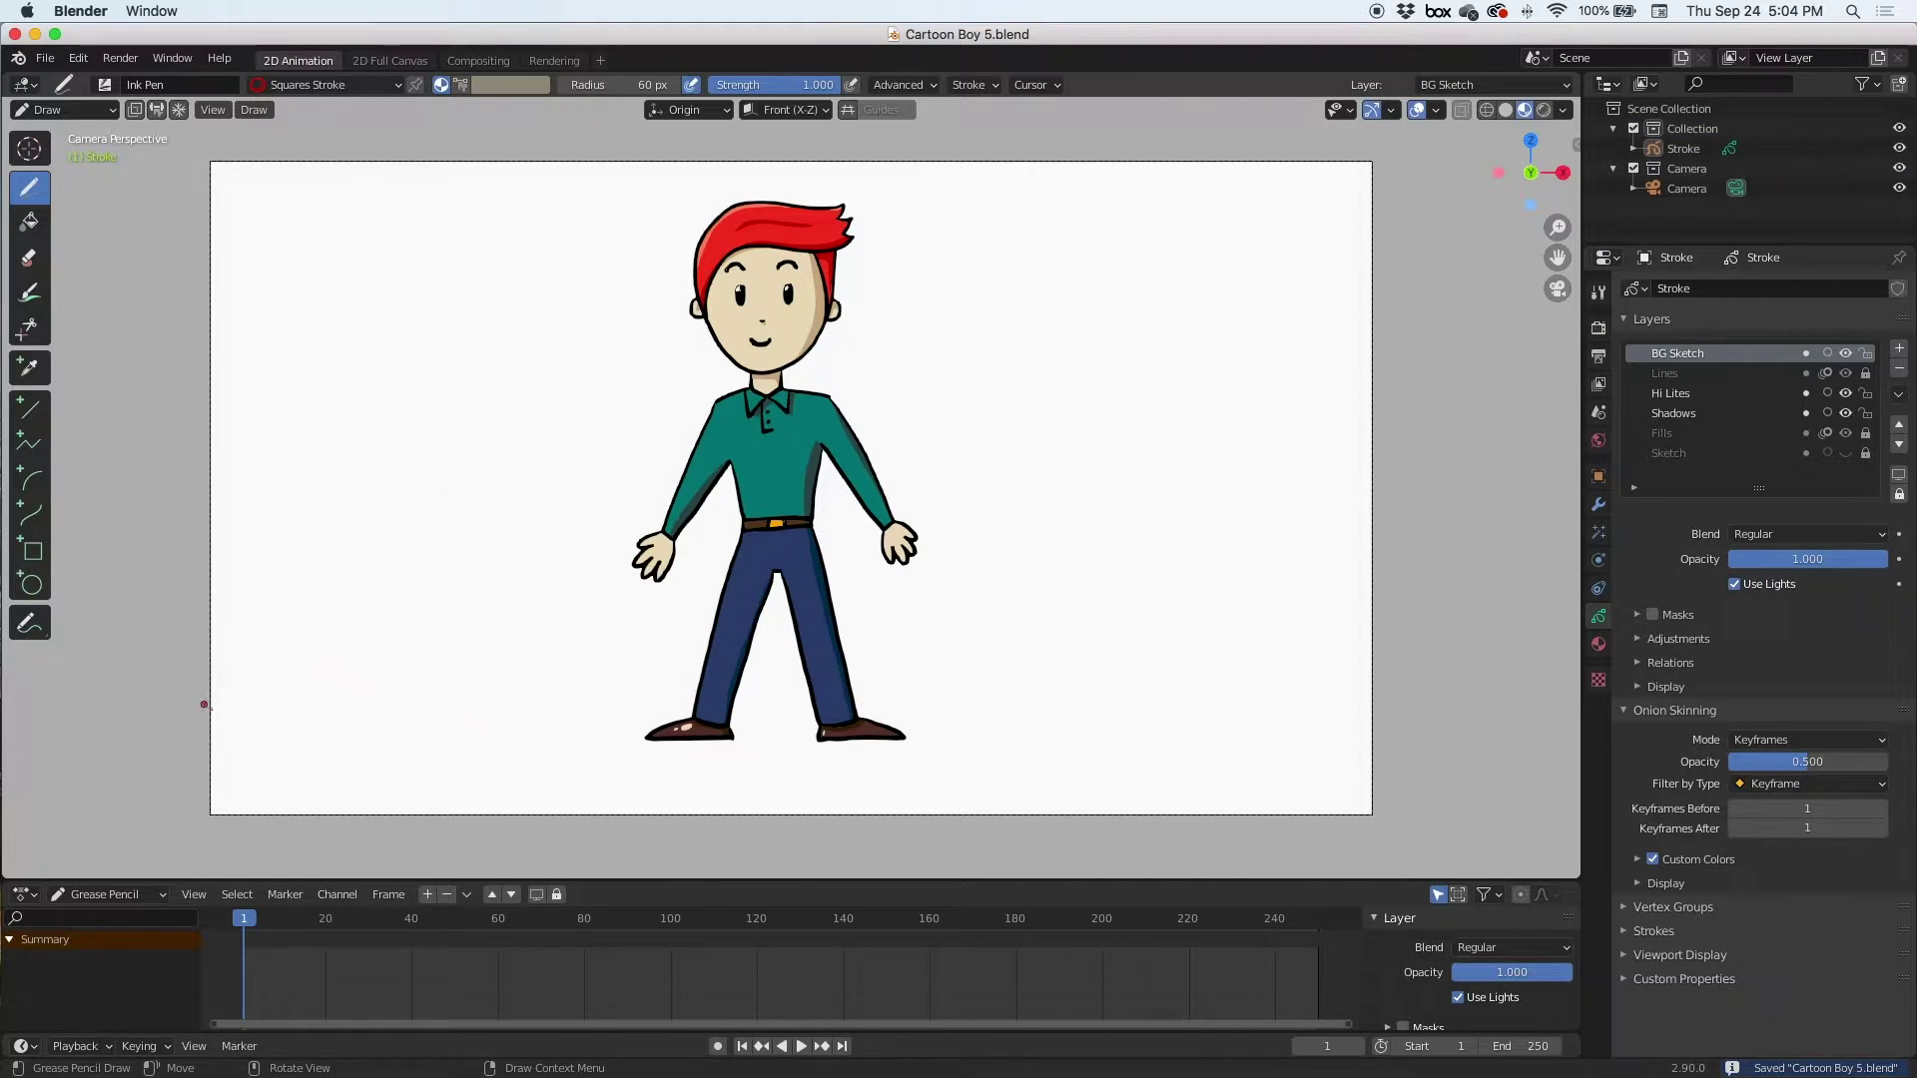
Draw a ground line under the boy's feet plus wavy lines across his chest and waist
drag(208, 740, 1416, 720)
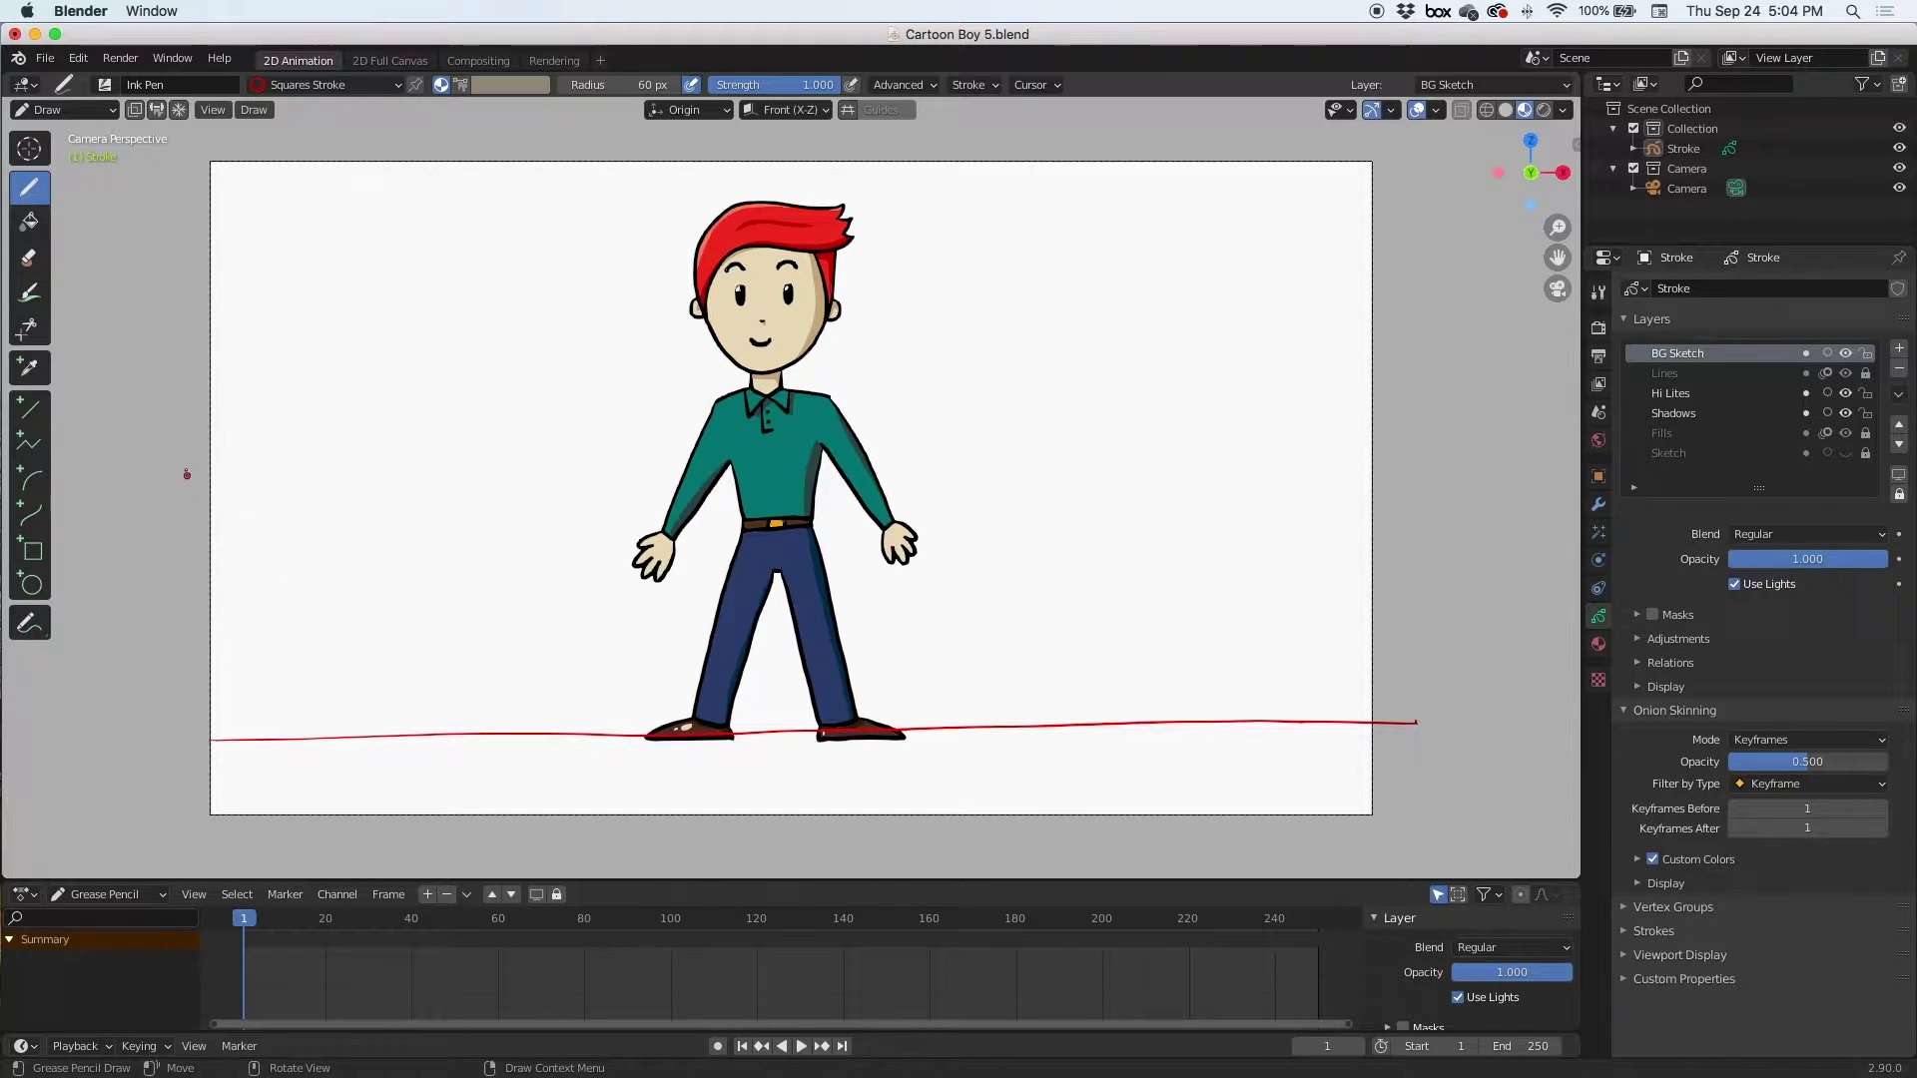
mouse_move(207, 463)
mouse_down()
mouse_move(294, 407)
mouse_move(535, 450)
mouse_move(860, 397)
mouse_move(1003, 431)
mouse_move(1253, 395)
mouse_move(1456, 442)
mouse_up()
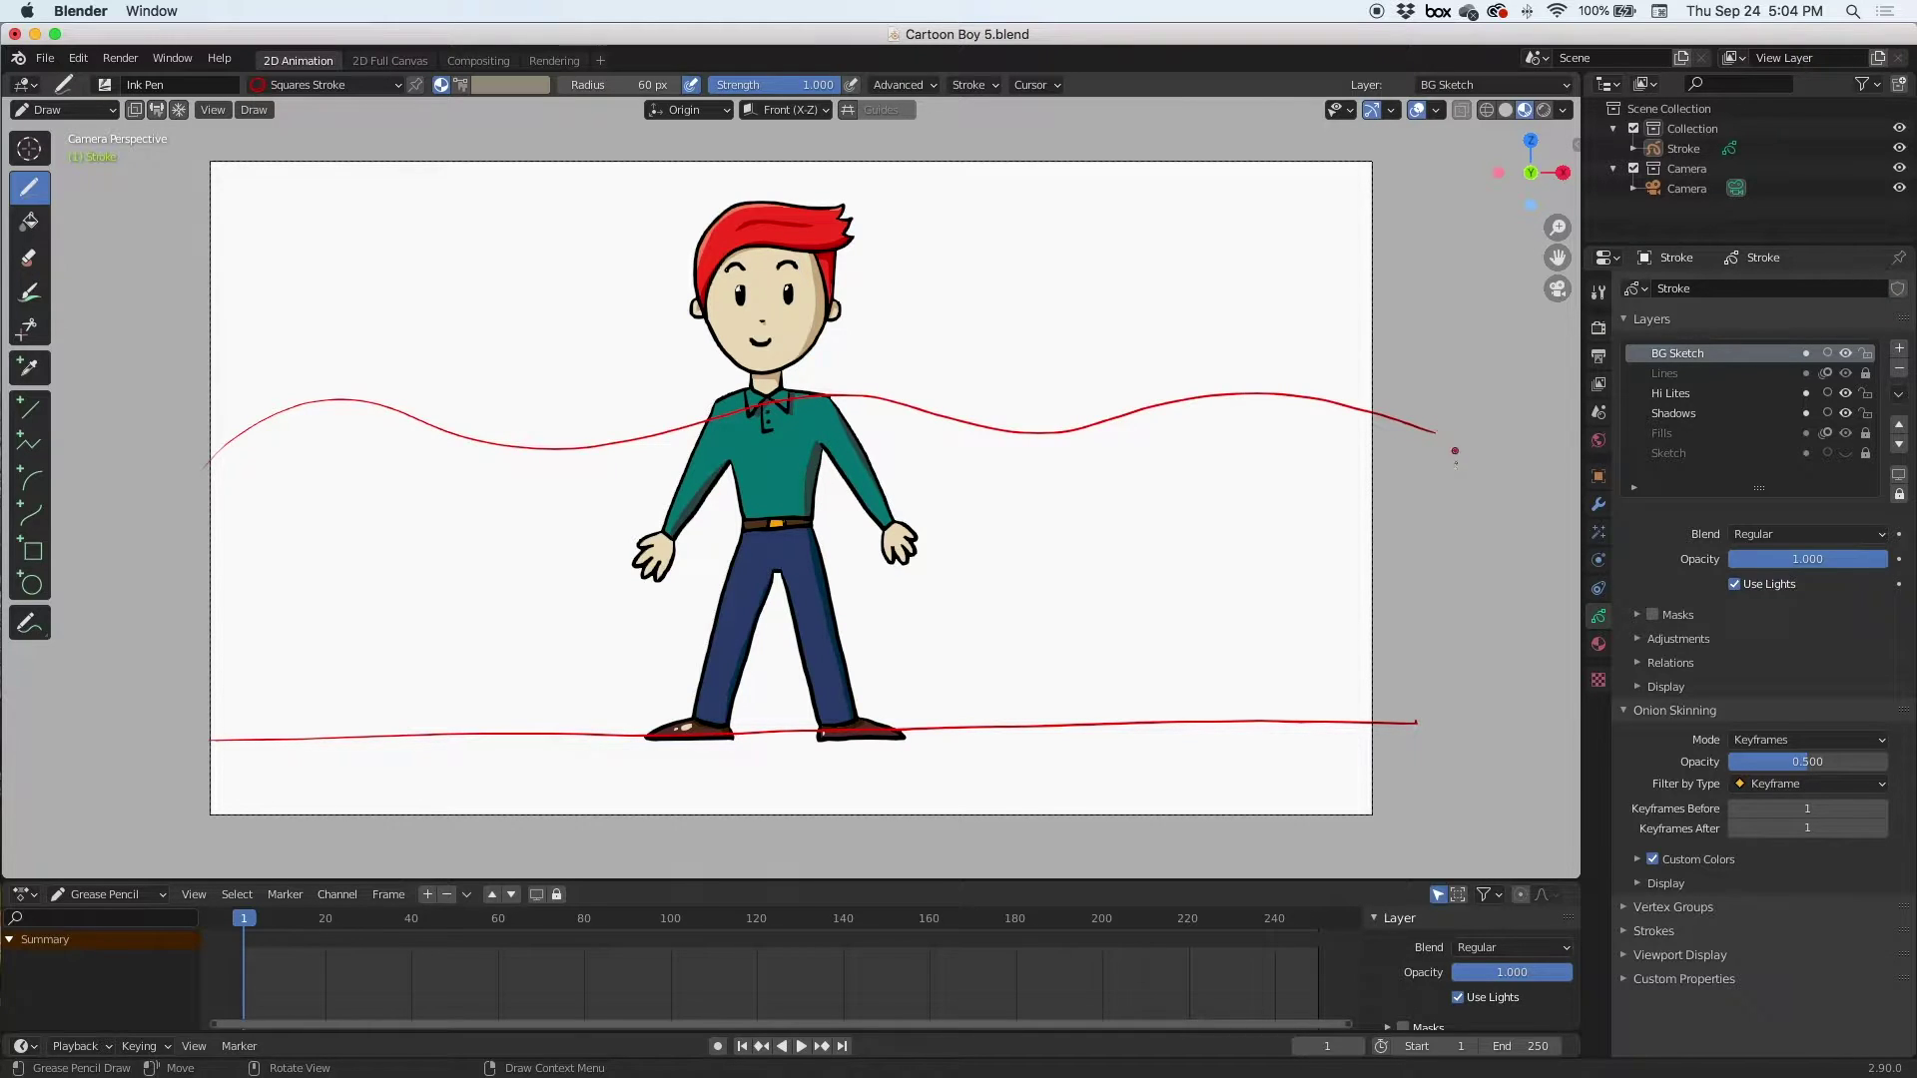
mouse_move(1418, 519)
mouse_down()
mouse_move(1238, 468)
mouse_move(906, 514)
mouse_move(510, 524)
mouse_move(156, 577)
mouse_up()
mouse_move(162, 656)
mouse_down()
mouse_move(264, 613)
mouse_move(508, 591)
mouse_move(710, 629)
mouse_move(948, 566)
mouse_move(1164, 561)
mouse_move(1335, 600)
mouse_move(1513, 600)
mouse_up()
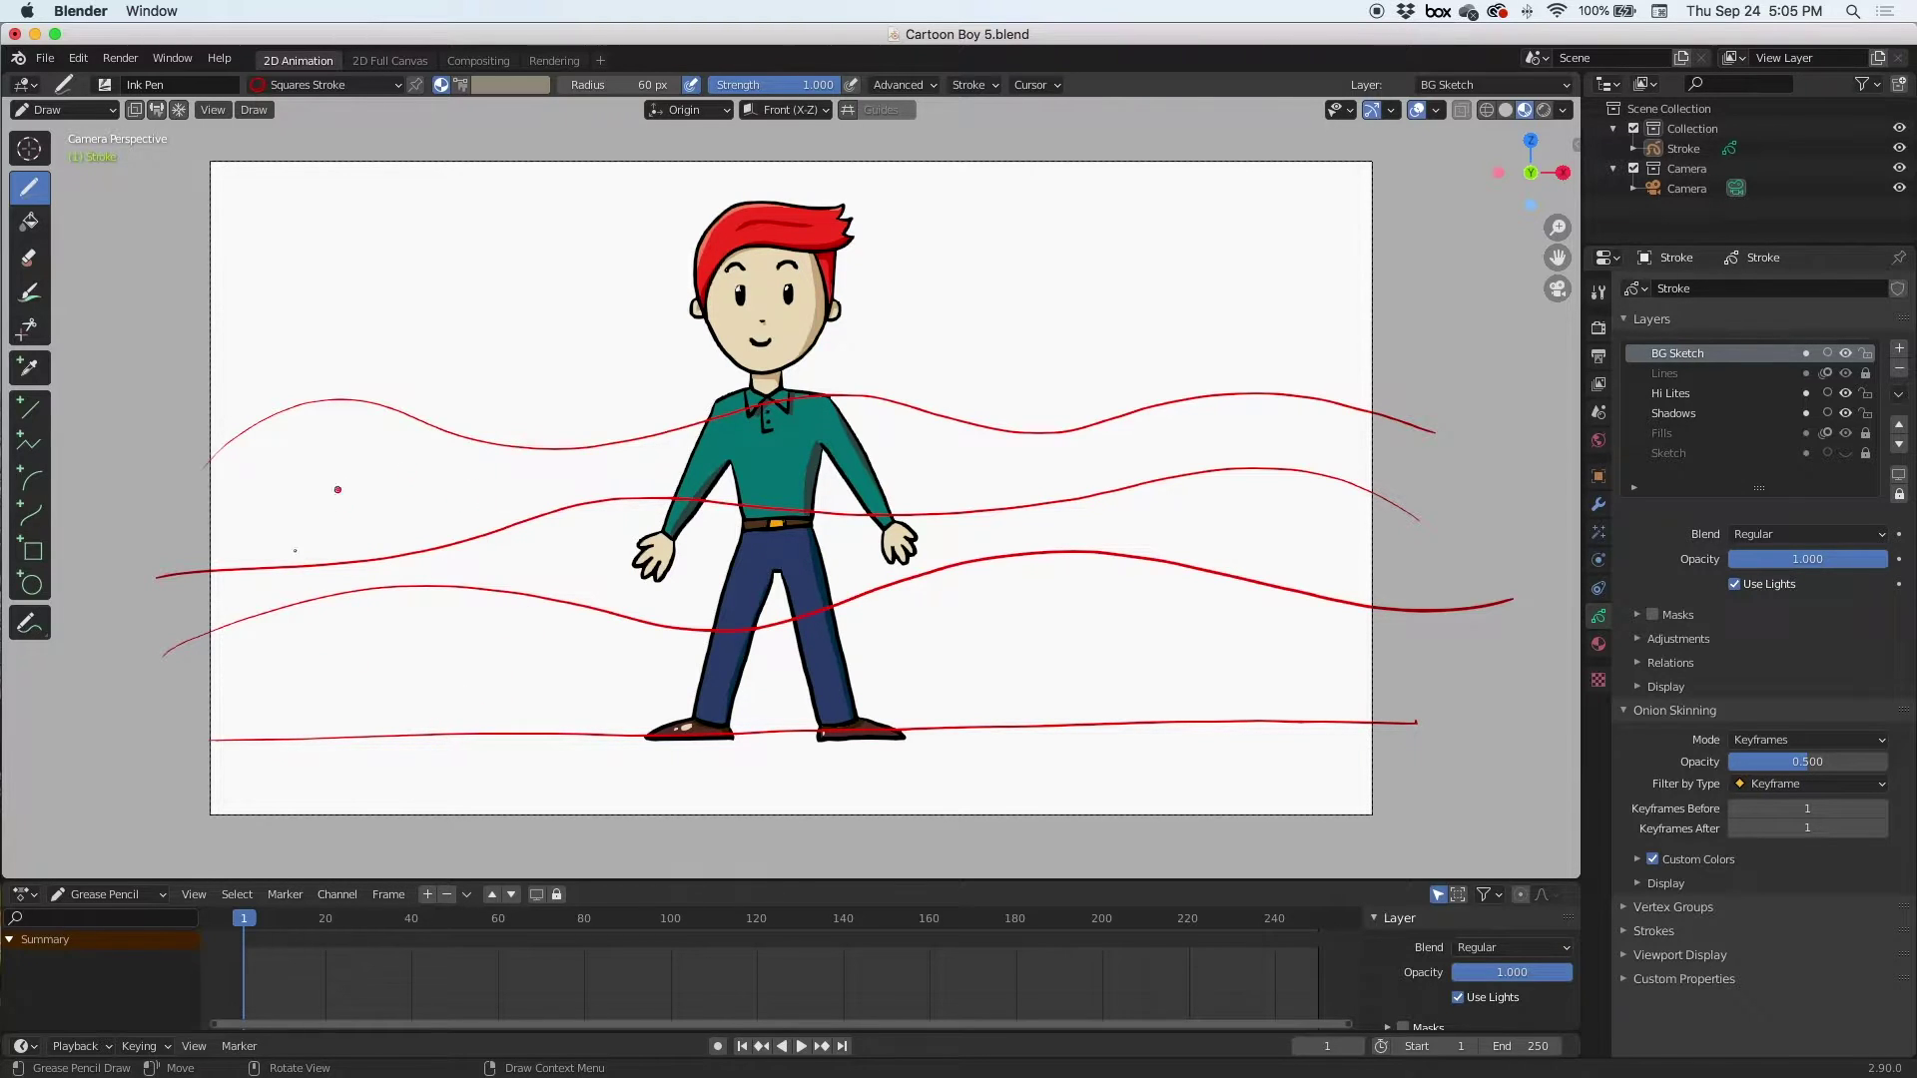
Sketch overlapping bush arches along the ground left of the boy
mouse_move(290, 685)
mouse_down()
mouse_move(390, 727)
mouse_move(497, 679)
mouse_up()
drag(443, 503, 507, 575)
mouse_move(274, 734)
mouse_down()
mouse_move(276, 655)
mouse_move(422, 518)
mouse_move(530, 728)
mouse_up()
mouse_move(518, 679)
mouse_down()
mouse_move(507, 605)
mouse_move(376, 483)
mouse_move(258, 745)
mouse_up()
drag(510, 587, 666, 709)
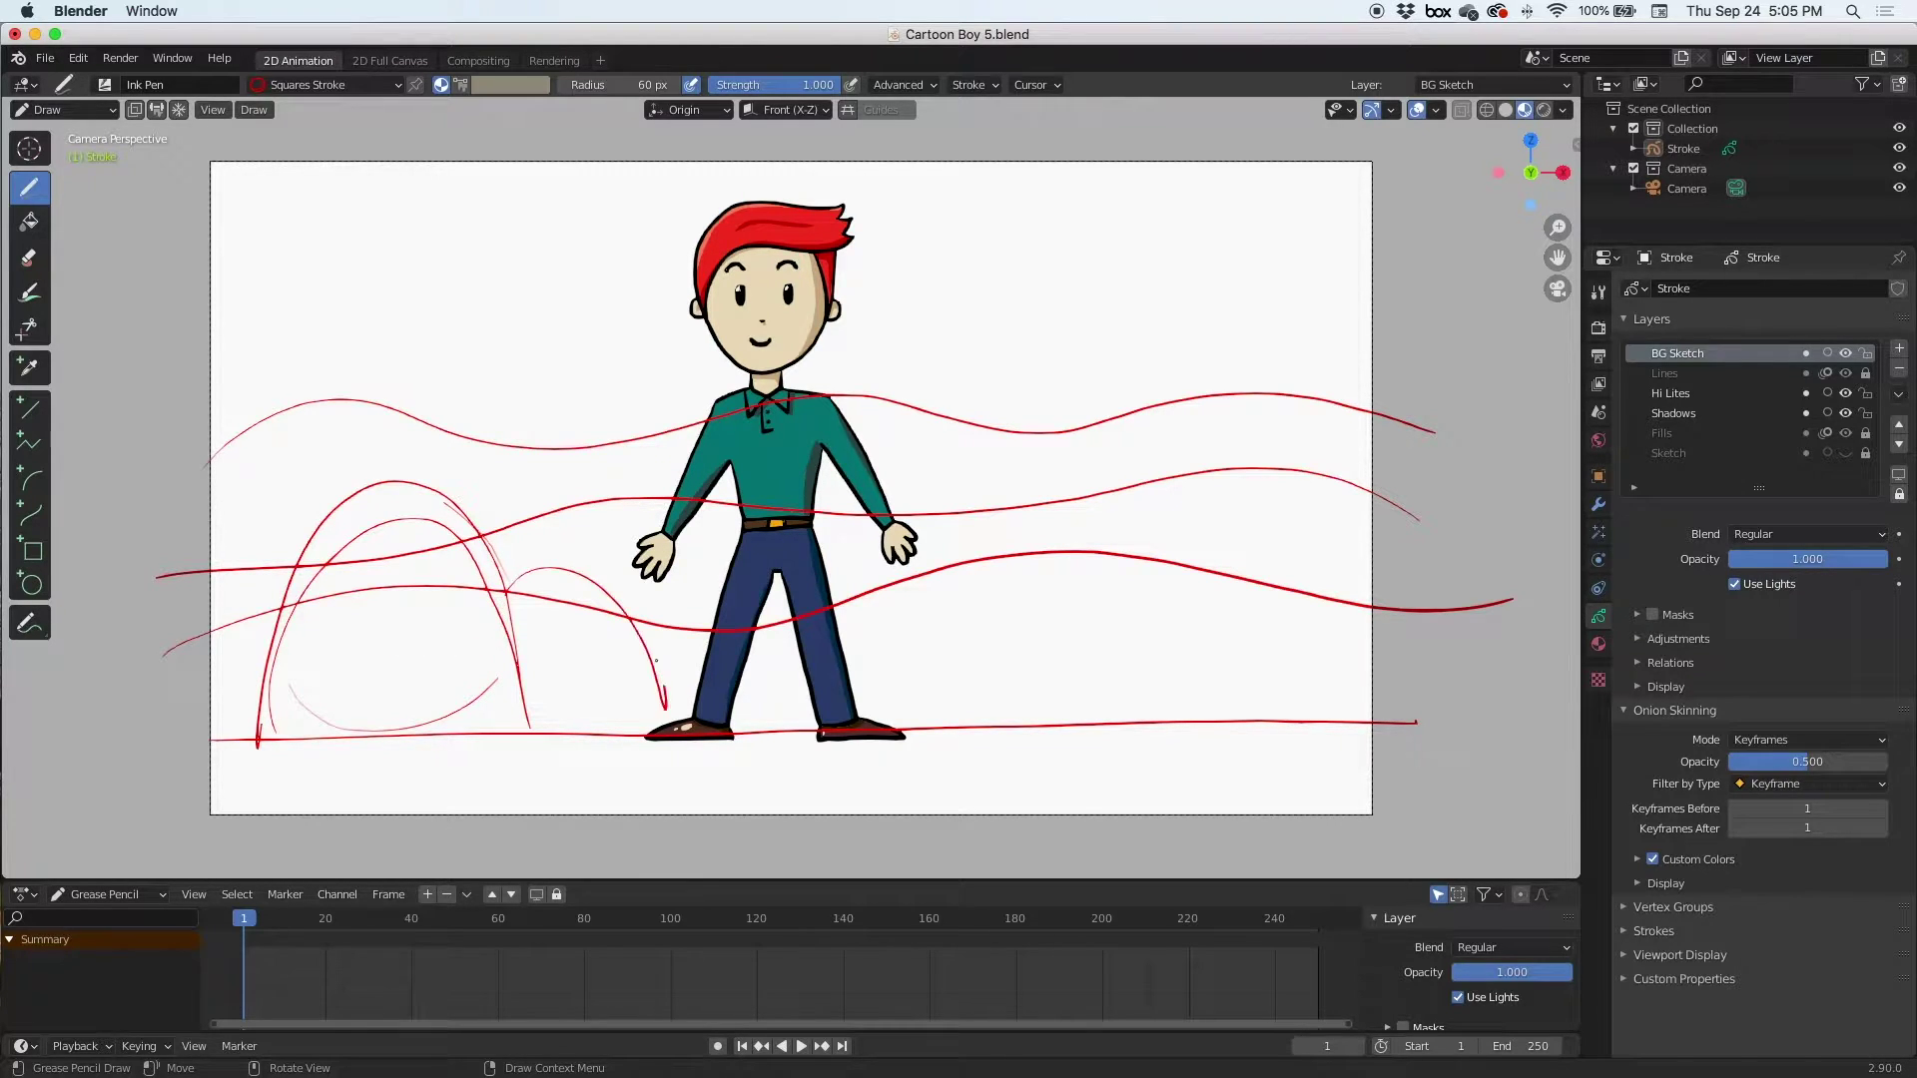
drag(299, 563, 178, 583)
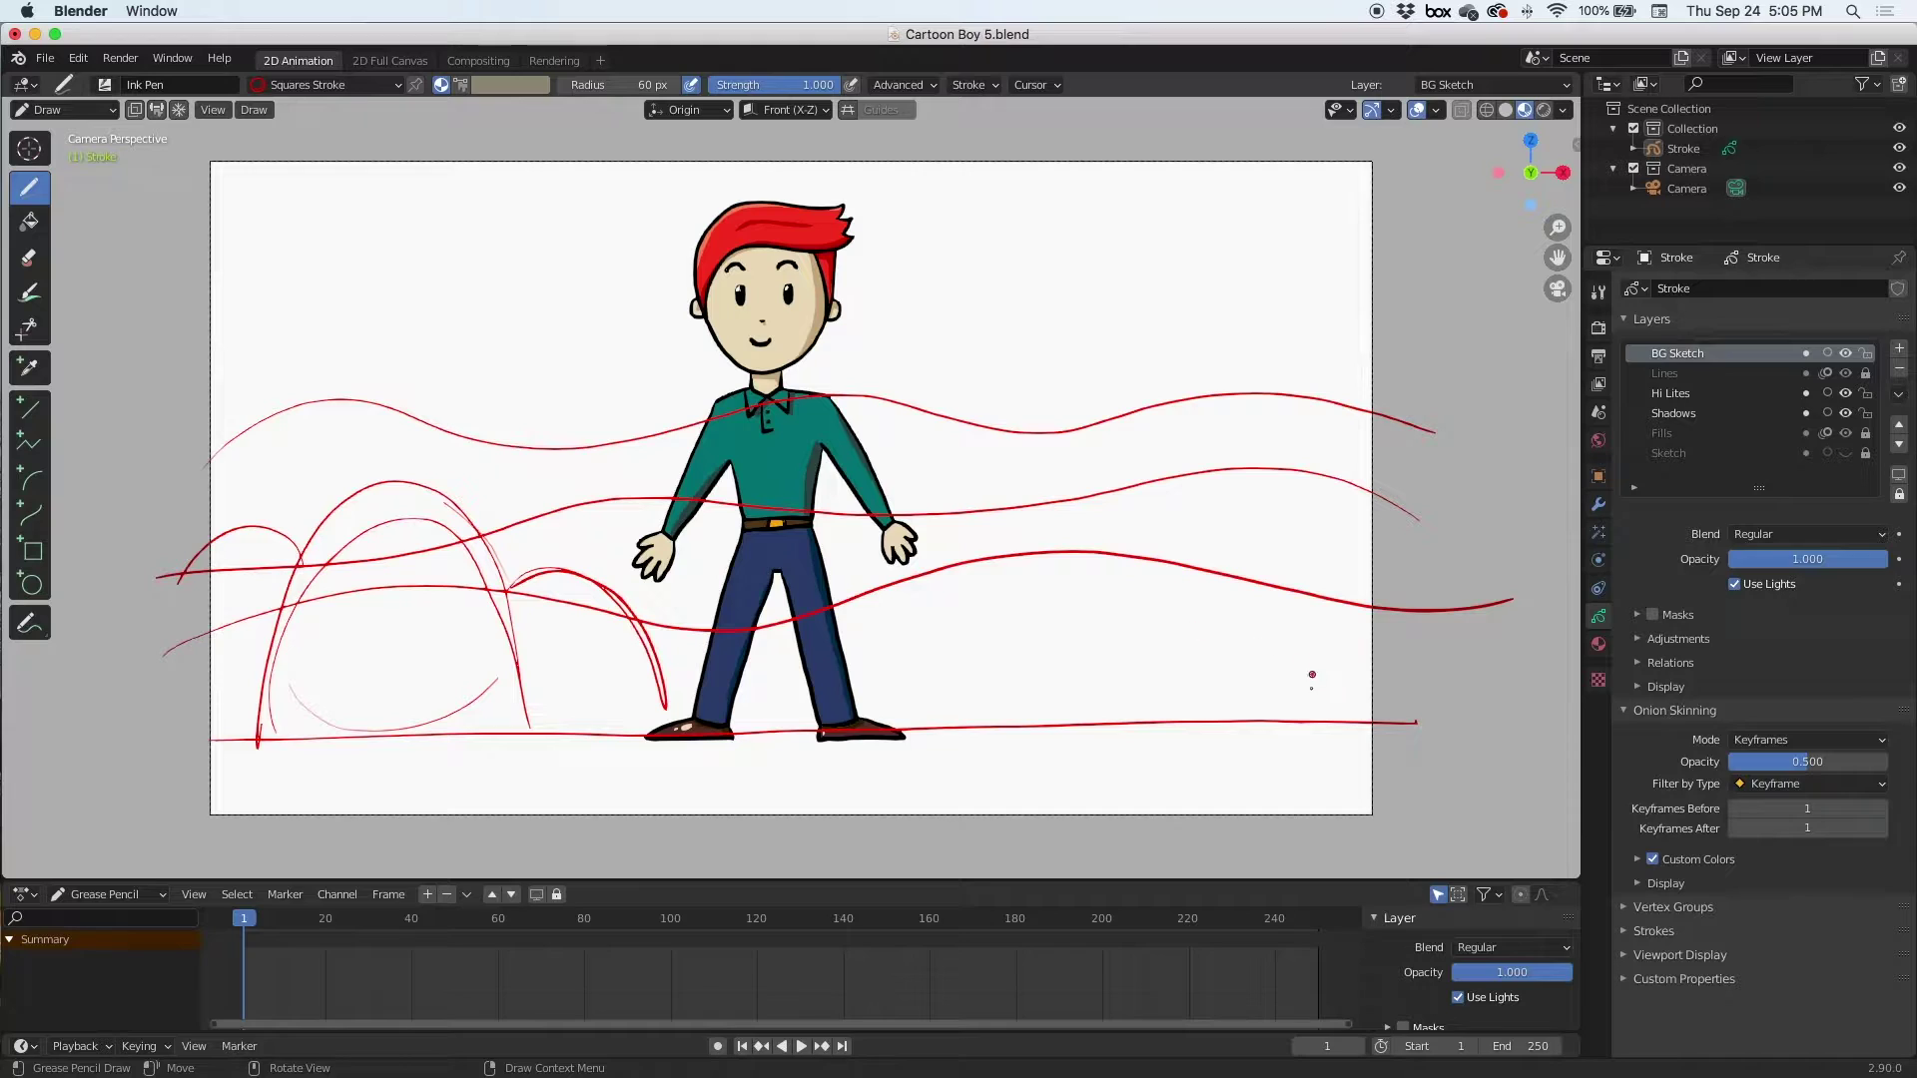
Sketch a large cluster of overlapping bush arches to the right of the boy
mouse_move(1361, 715)
mouse_down()
mouse_move(1381, 627)
mouse_move(1258, 492)
mouse_move(1098, 566)
mouse_move(1062, 659)
mouse_up()
mouse_move(1097, 597)
mouse_down()
mouse_move(937, 604)
mouse_move(910, 734)
mouse_up()
mouse_move(949, 597)
mouse_down()
mouse_move(999, 541)
mouse_move(1108, 551)
mouse_up()
mouse_move(1201, 487)
mouse_down()
mouse_move(1343, 549)
mouse_move(1378, 599)
mouse_up()
mouse_move(1373, 562)
mouse_down()
mouse_move(1213, 472)
mouse_move(1099, 585)
mouse_up()
mouse_move(1141, 516)
mouse_down()
mouse_move(1334, 527)
mouse_move(1378, 604)
mouse_up()
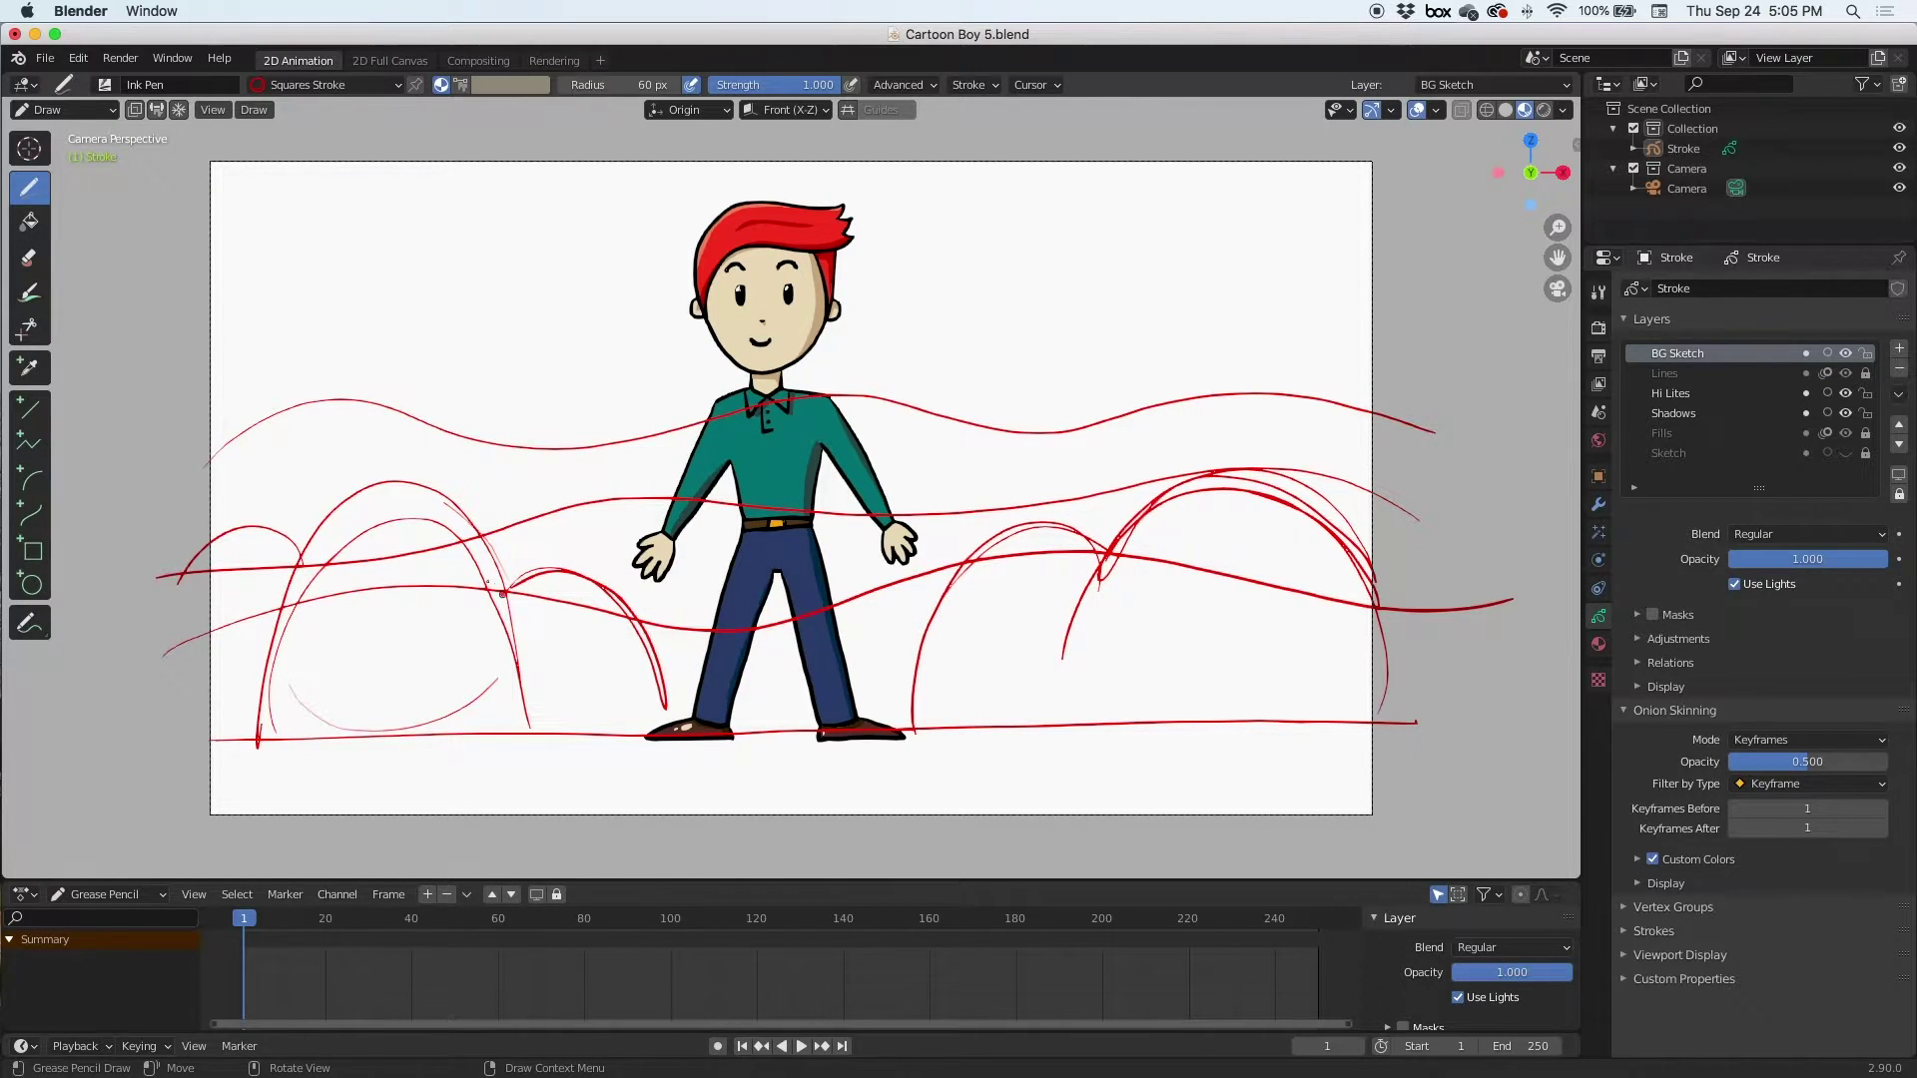
Add another left arch and small bushes along the ground near the boy's feet
mouse_move(501, 584)
mouse_down()
mouse_move(405, 487)
mouse_move(293, 554)
mouse_move(282, 529)
mouse_move(179, 577)
mouse_up()
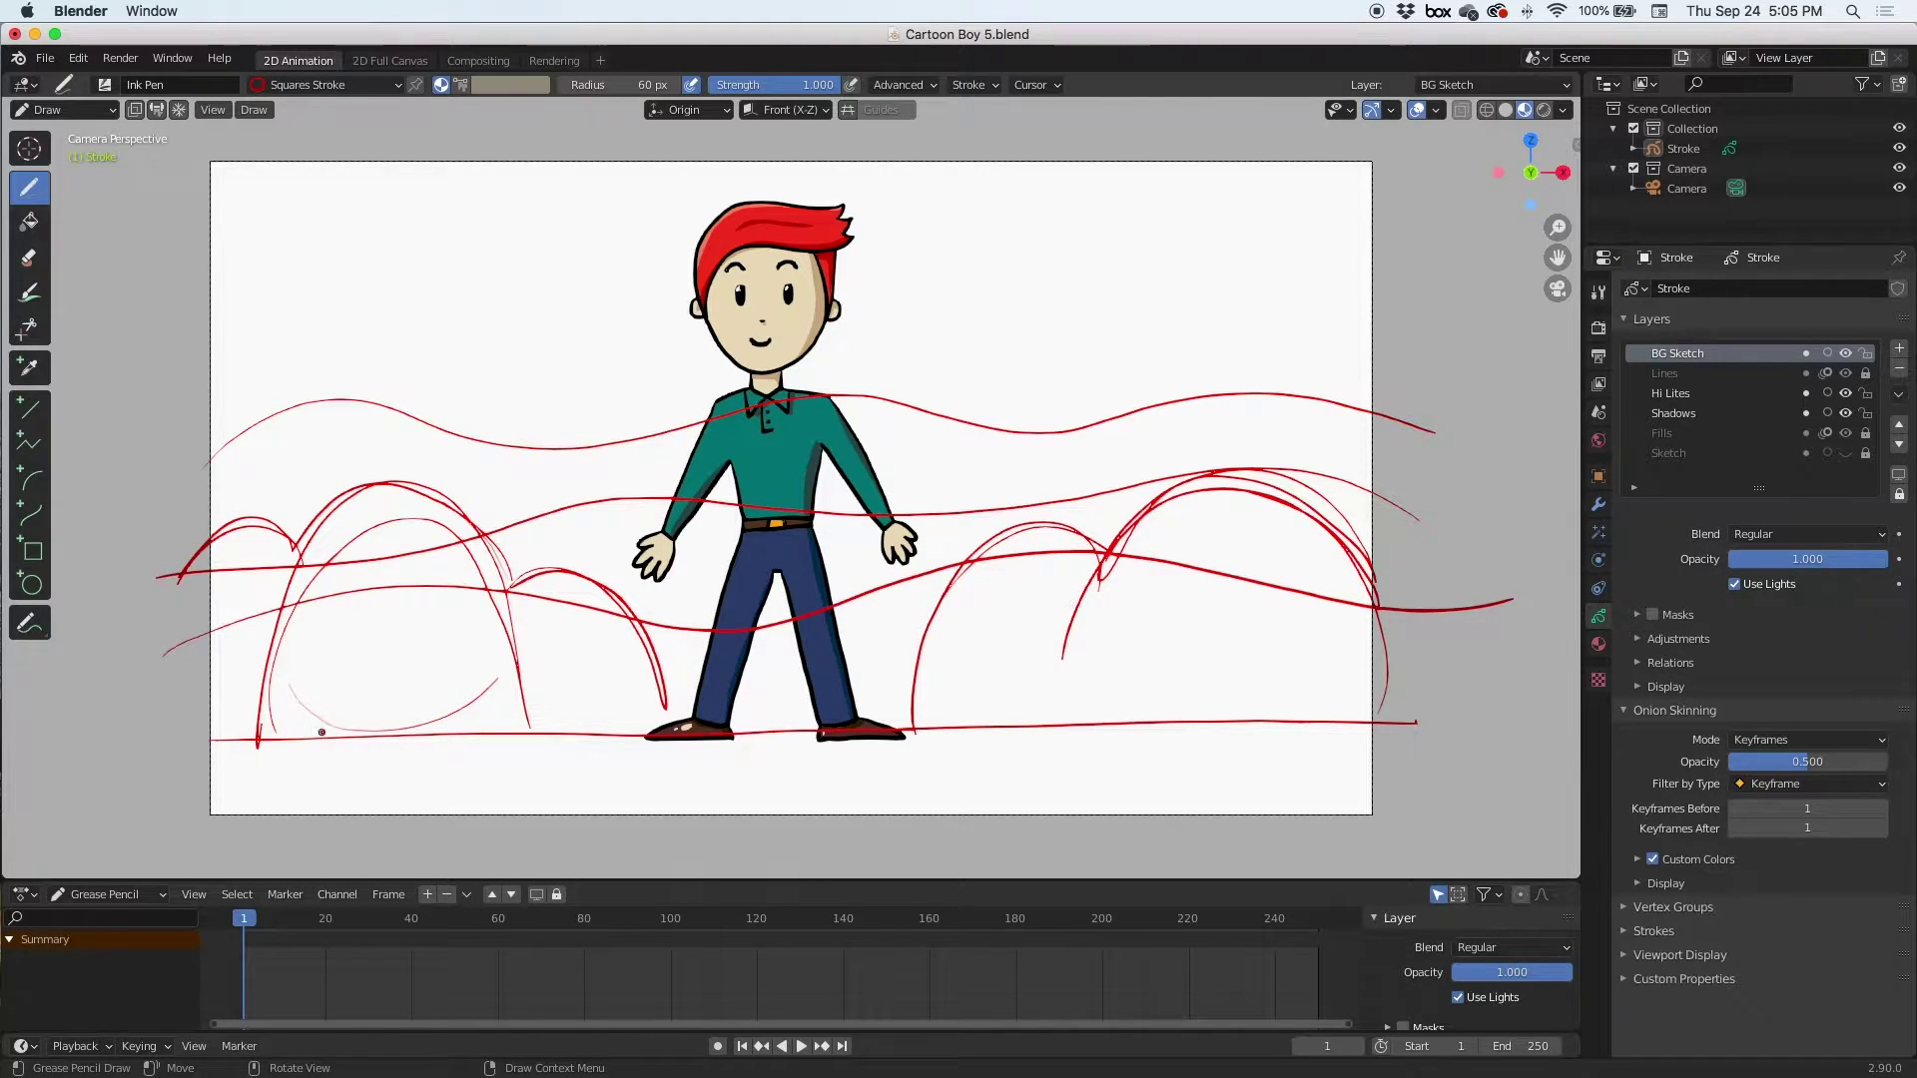
mouse_move(319, 739)
mouse_down()
mouse_move(340, 691)
mouse_move(454, 729)
mouse_move(312, 736)
mouse_move(534, 732)
mouse_move(400, 747)
mouse_up()
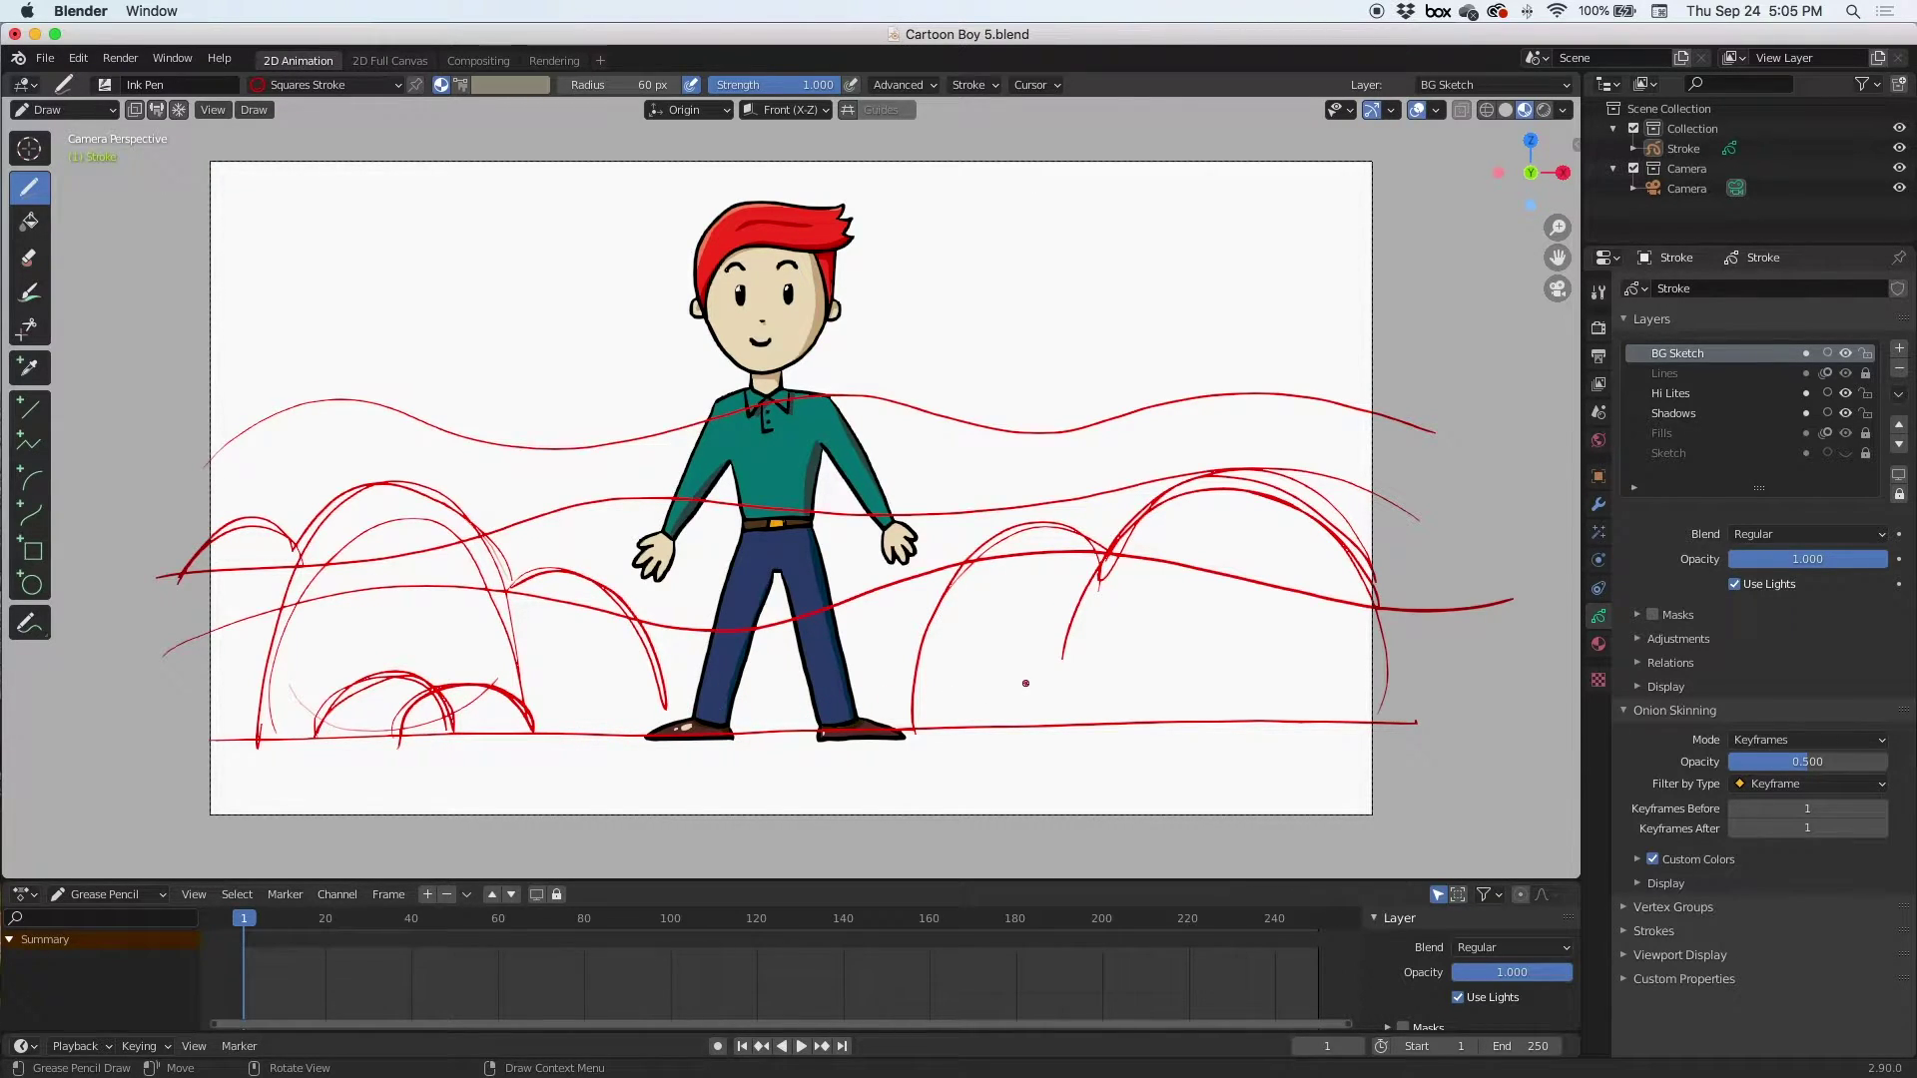
mouse_move(1018, 686)
mouse_down()
mouse_move(959, 672)
mouse_move(953, 687)
mouse_move(1021, 700)
mouse_move(994, 702)
mouse_move(889, 684)
mouse_move(867, 719)
mouse_up()
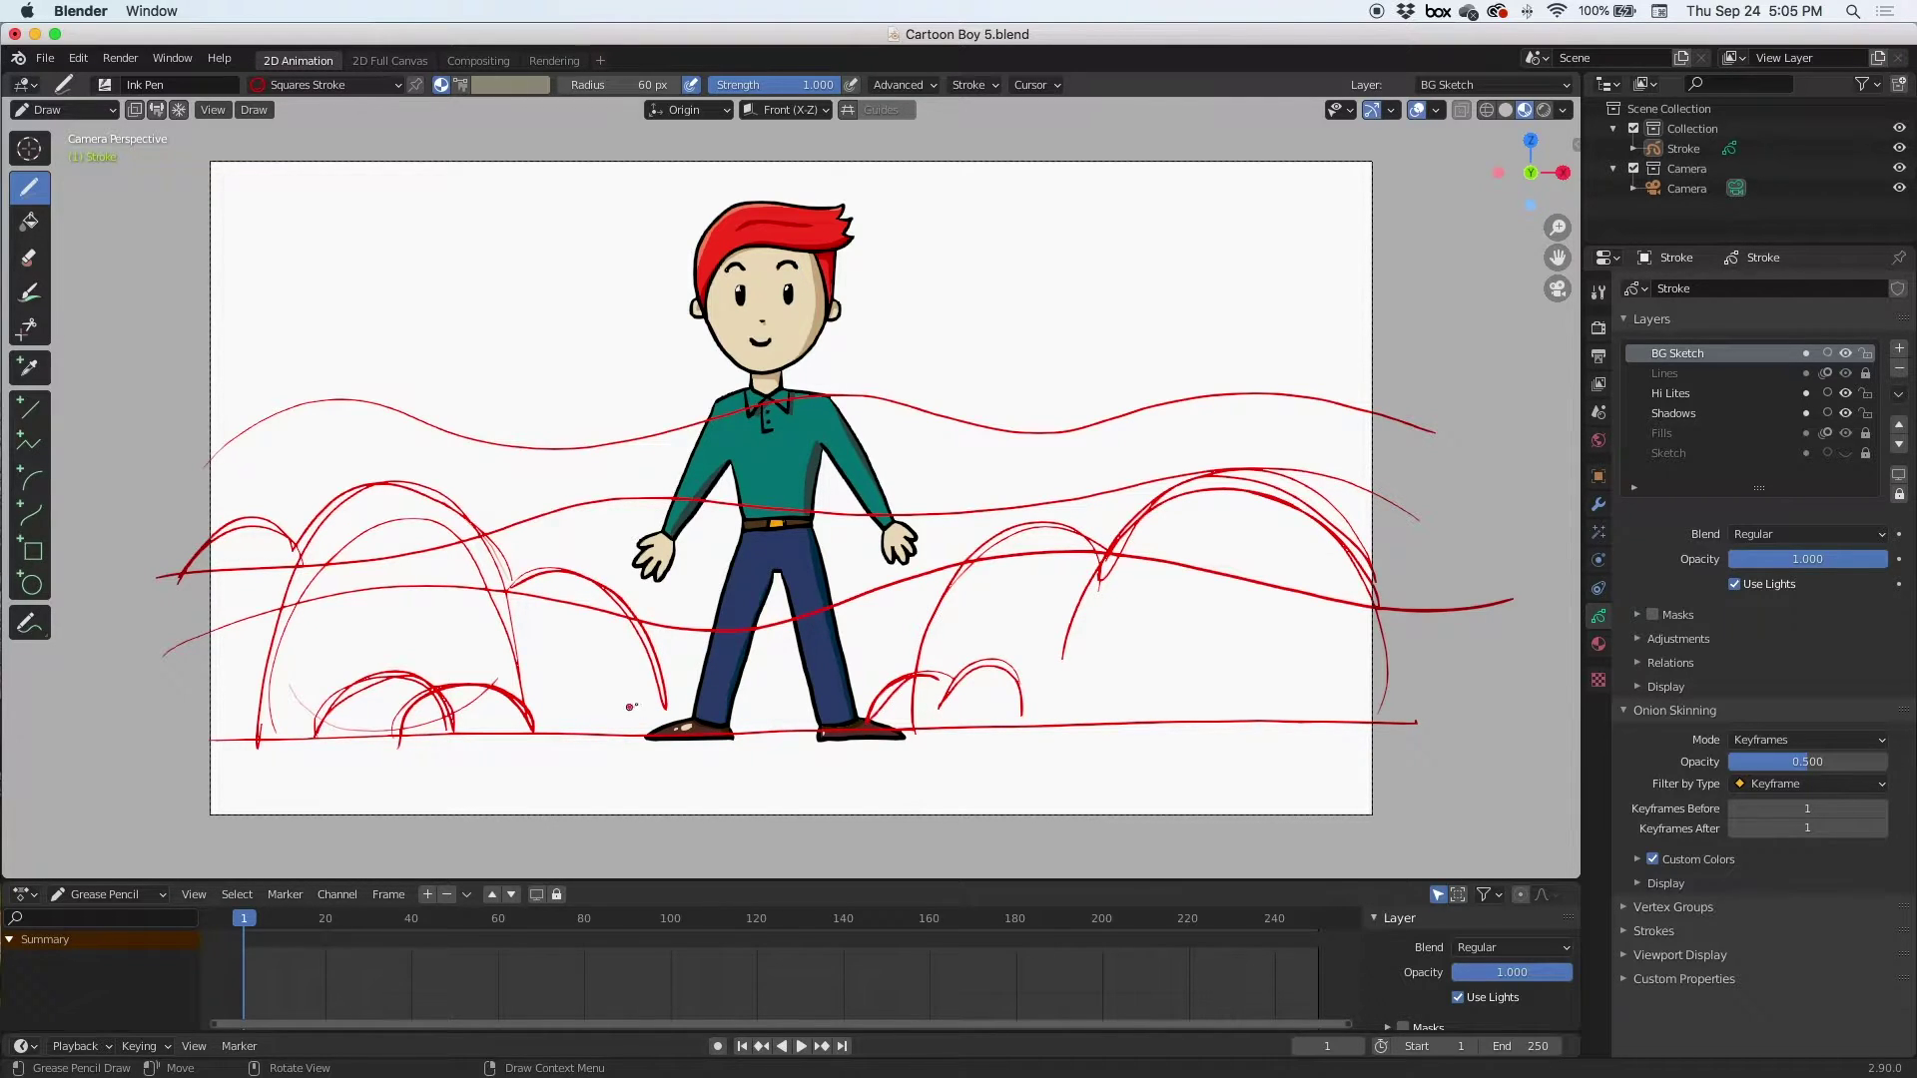
mouse_move(666, 711)
mouse_down()
mouse_move(585, 701)
mouse_move(687, 716)
mouse_up()
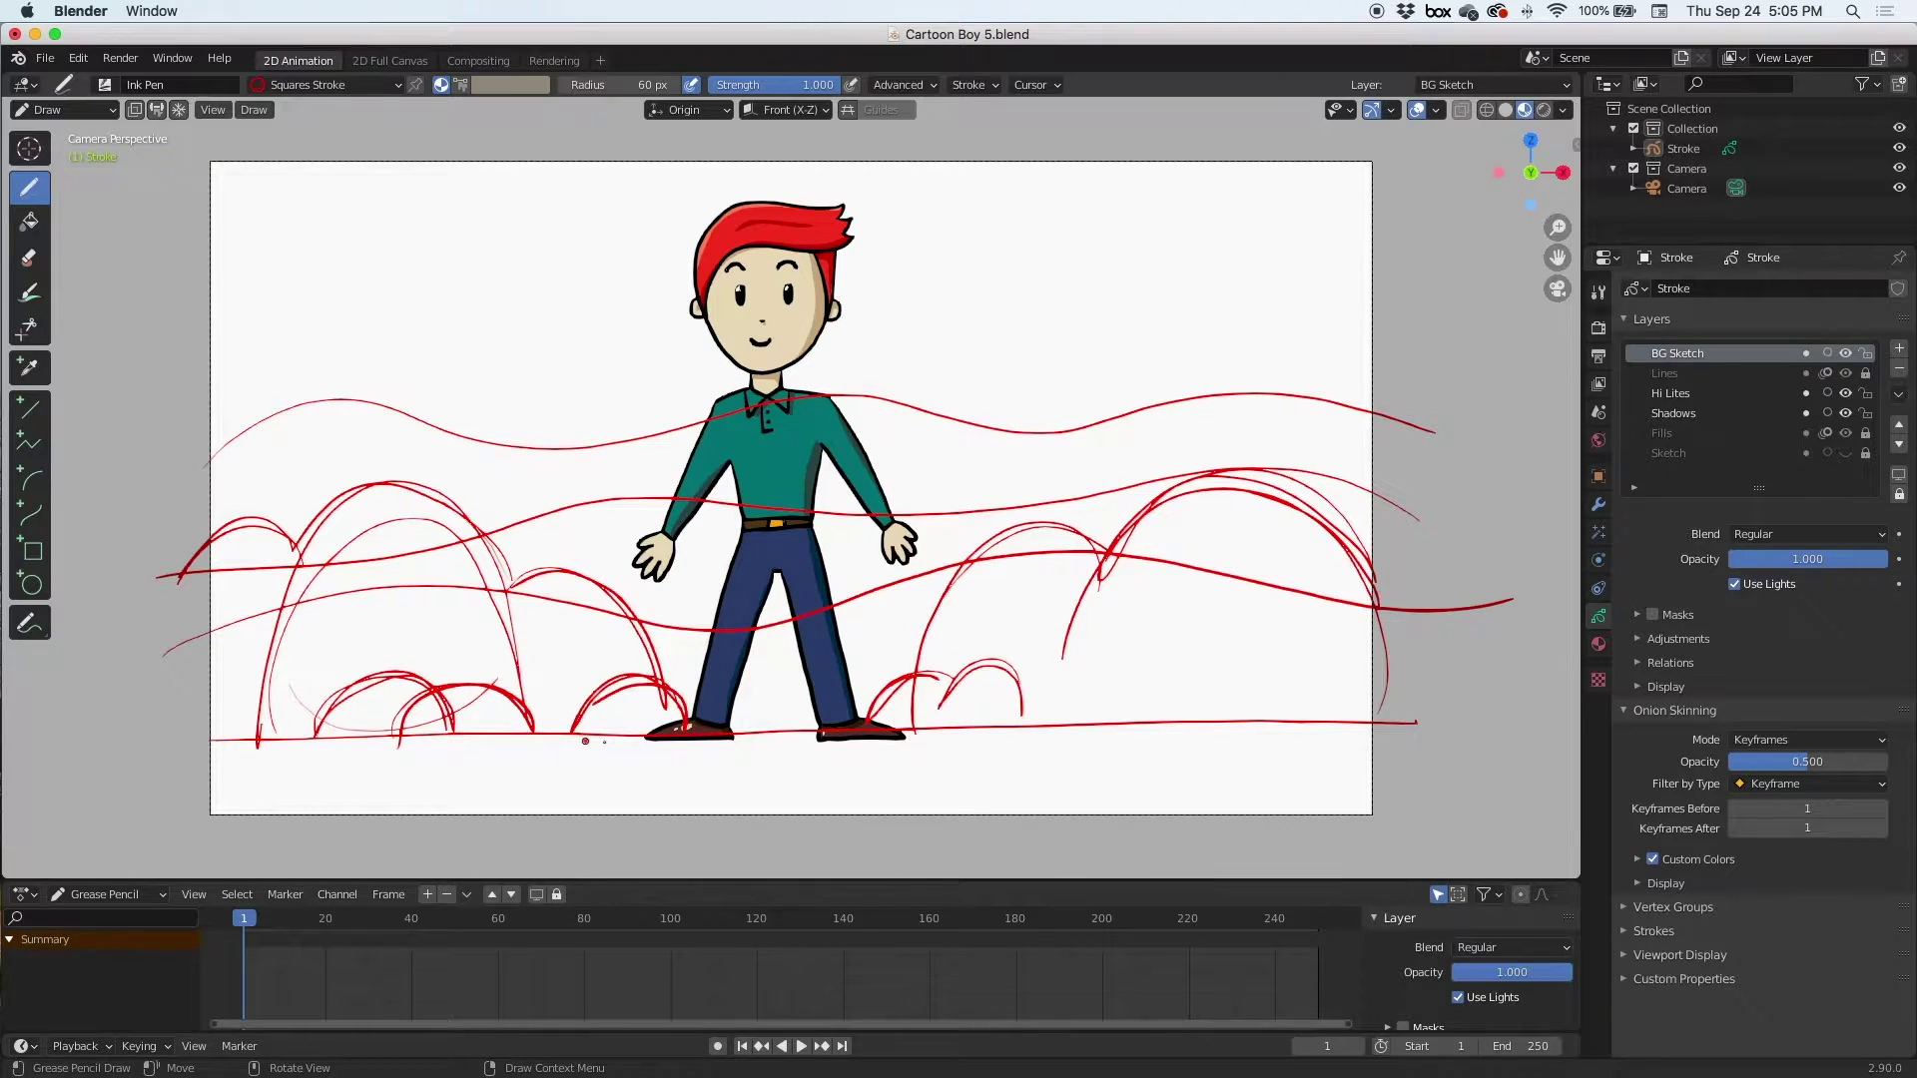
mouse_move(864, 721)
mouse_down()
mouse_move(954, 689)
mouse_move(929, 729)
mouse_move(1039, 725)
mouse_move(931, 715)
mouse_up()
Sketch a puffy cloud in the upper-left sky and a second cloud right of the head
mouse_move(390, 284)
mouse_down()
mouse_move(532, 259)
mouse_move(446, 225)
mouse_move(297, 257)
mouse_move(450, 286)
mouse_move(543, 260)
mouse_move(517, 227)
mouse_move(455, 226)
mouse_up()
mouse_move(312, 246)
mouse_down()
mouse_move(324, 283)
mouse_move(486, 290)
mouse_move(538, 245)
mouse_move(436, 224)
mouse_up()
mouse_move(314, 233)
mouse_down()
mouse_move(388, 230)
mouse_move(377, 197)
mouse_move(447, 208)
mouse_up()
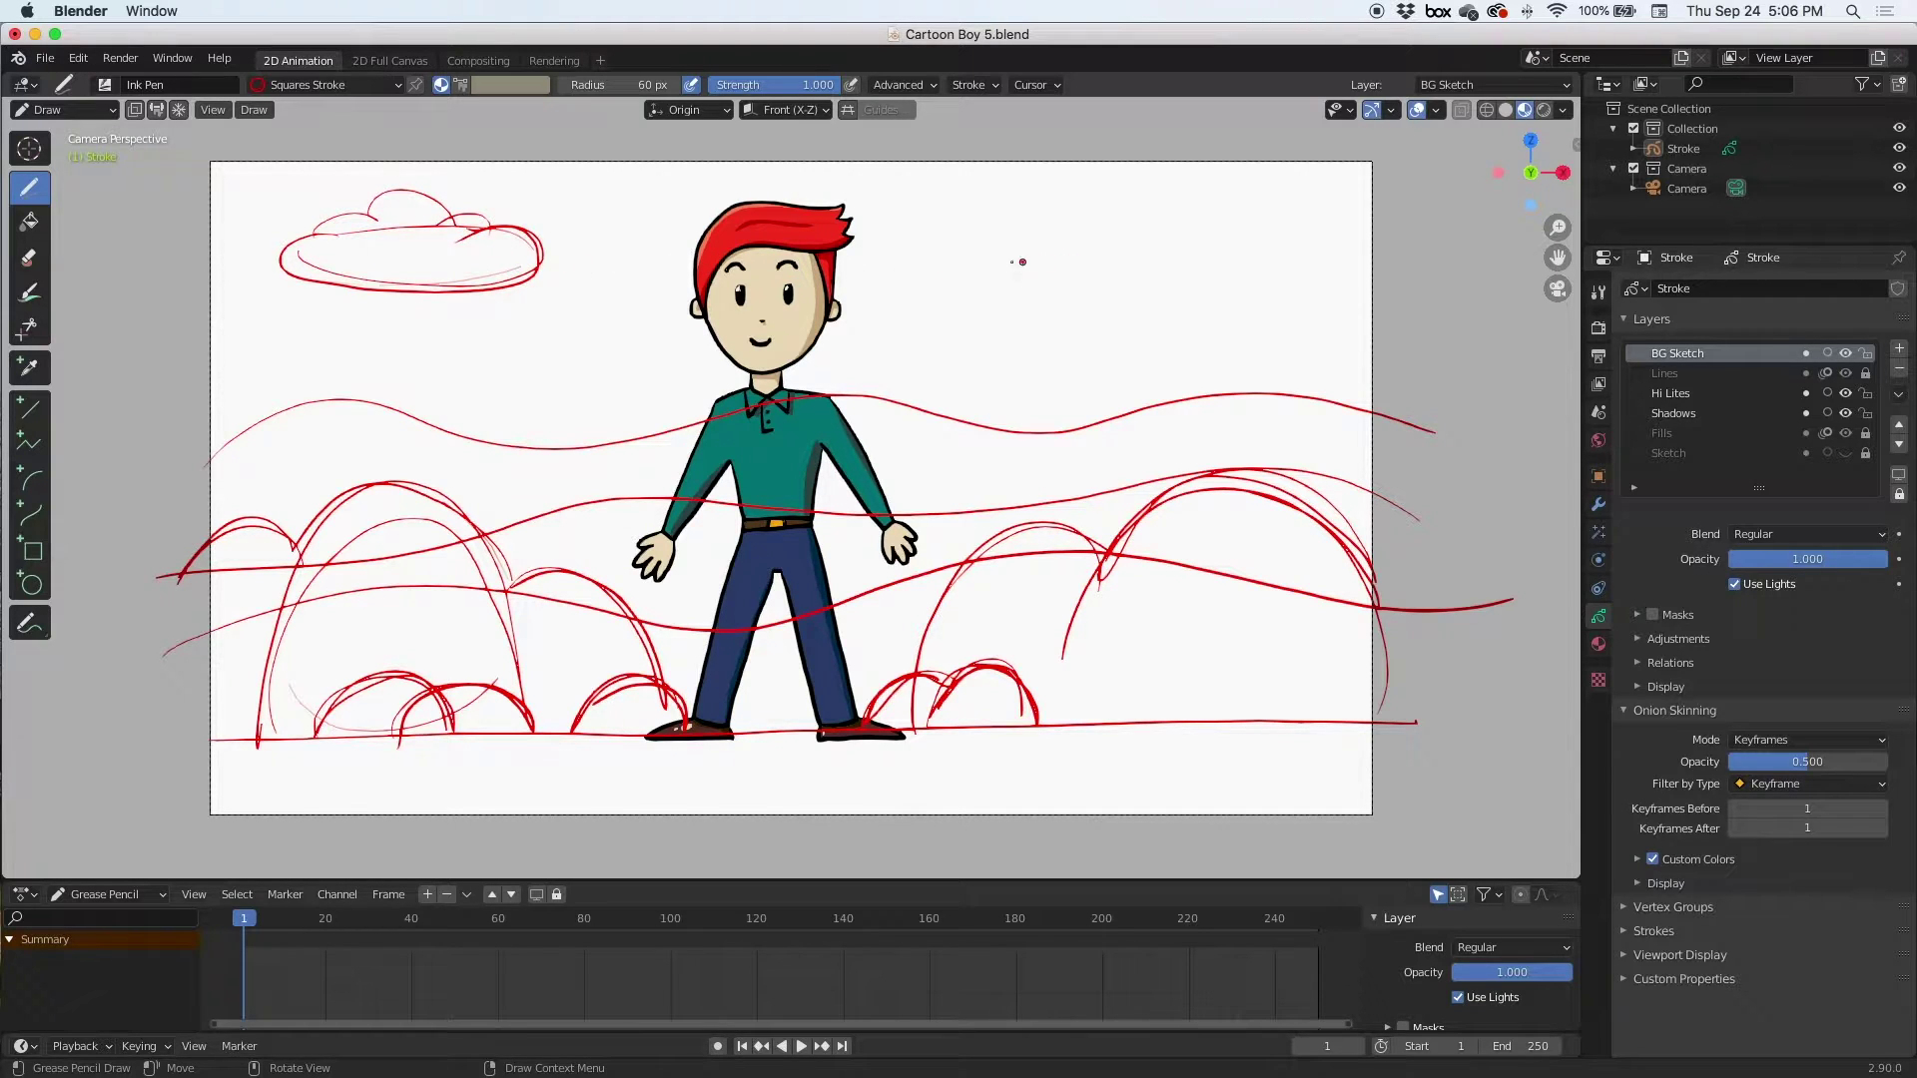
mouse_move(889, 260)
mouse_down()
mouse_move(1051, 265)
mouse_move(976, 243)
mouse_move(1022, 236)
mouse_move(920, 227)
mouse_move(948, 231)
mouse_move(953, 205)
mouse_move(1025, 229)
mouse_move(1025, 205)
mouse_move(1021, 228)
mouse_move(955, 221)
mouse_move(972, 198)
mouse_move(907, 229)
mouse_move(934, 266)
mouse_move(1108, 248)
mouse_up()
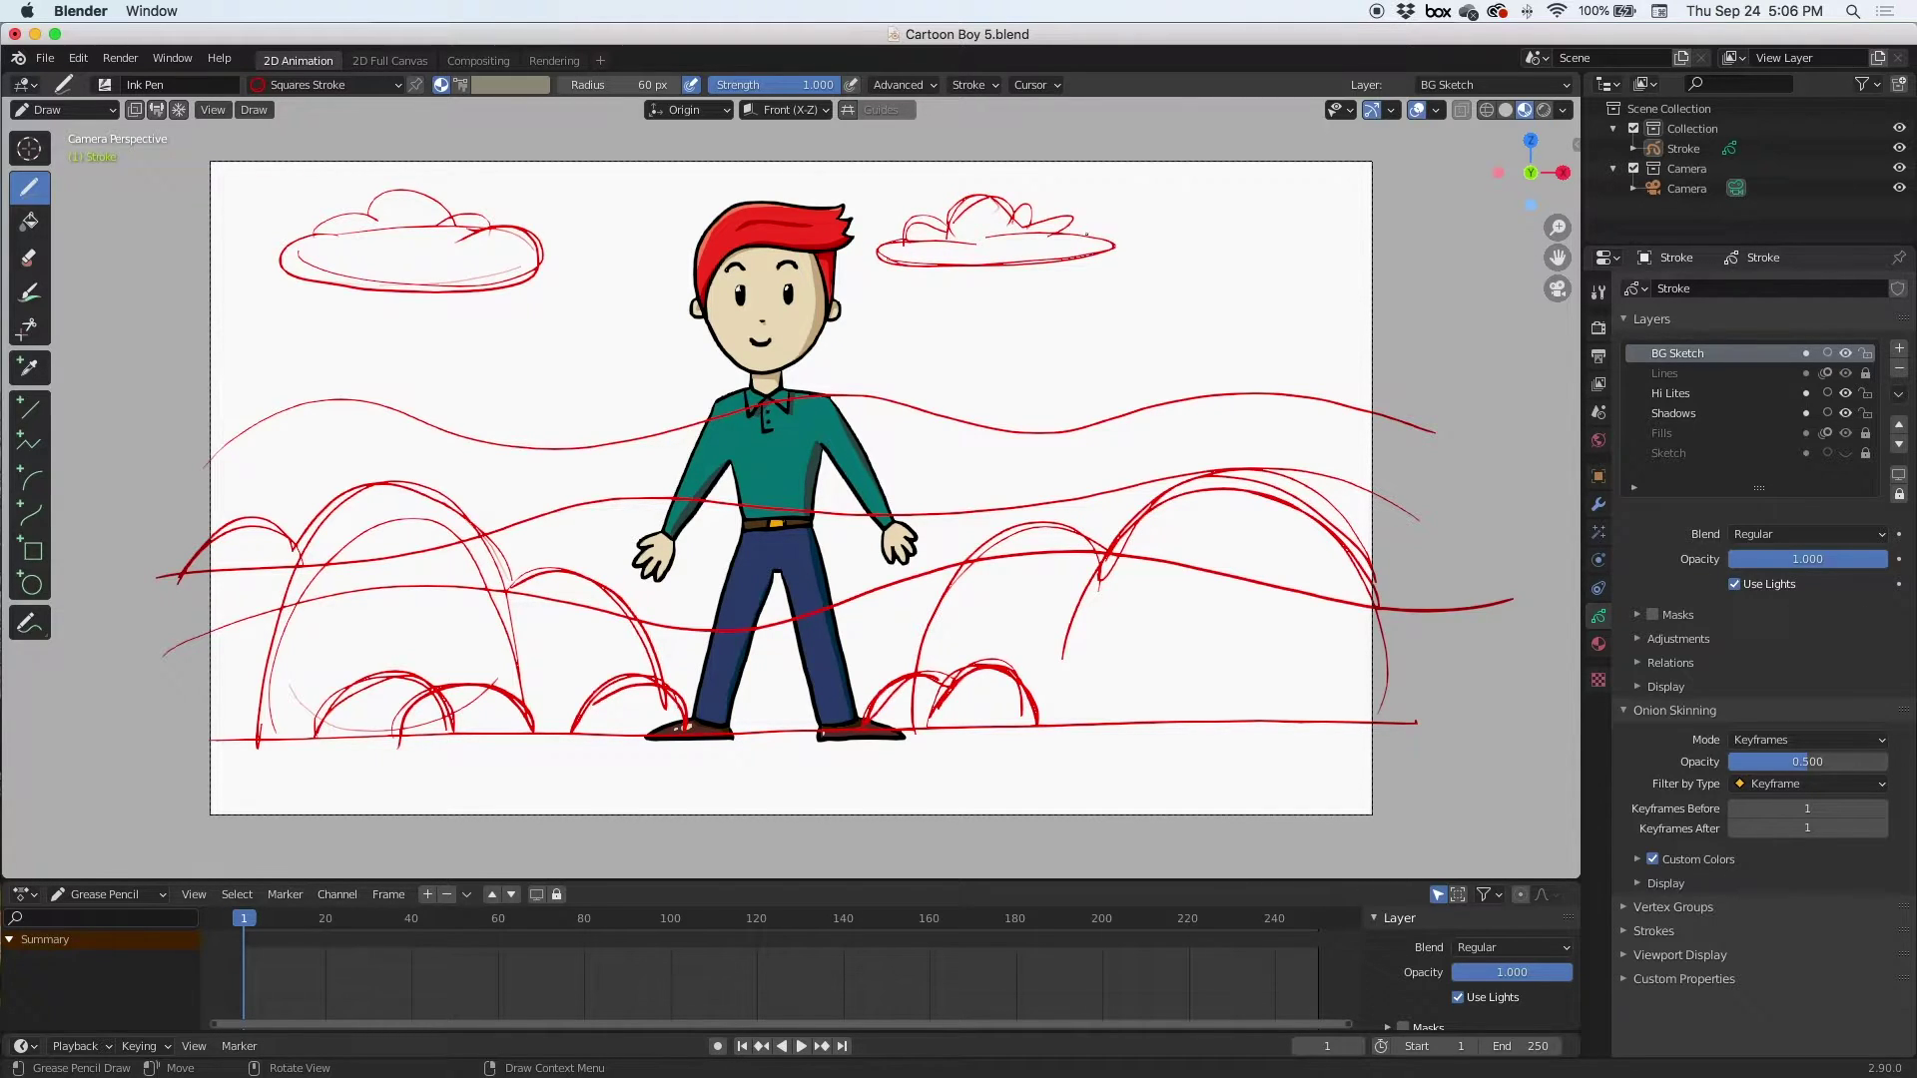
drag(373, 214, 323, 237)
Draw long wavy distant hill lines across the upper background
mouse_move(181, 357)
mouse_down()
mouse_move(349, 315)
mouse_move(670, 346)
mouse_move(1118, 320)
mouse_move(828, 353)
mouse_move(437, 342)
mouse_move(212, 385)
mouse_up()
mouse_move(1376, 228)
mouse_down()
mouse_move(1187, 286)
mouse_move(842, 297)
mouse_move(1280, 281)
mouse_move(1416, 231)
mouse_up()
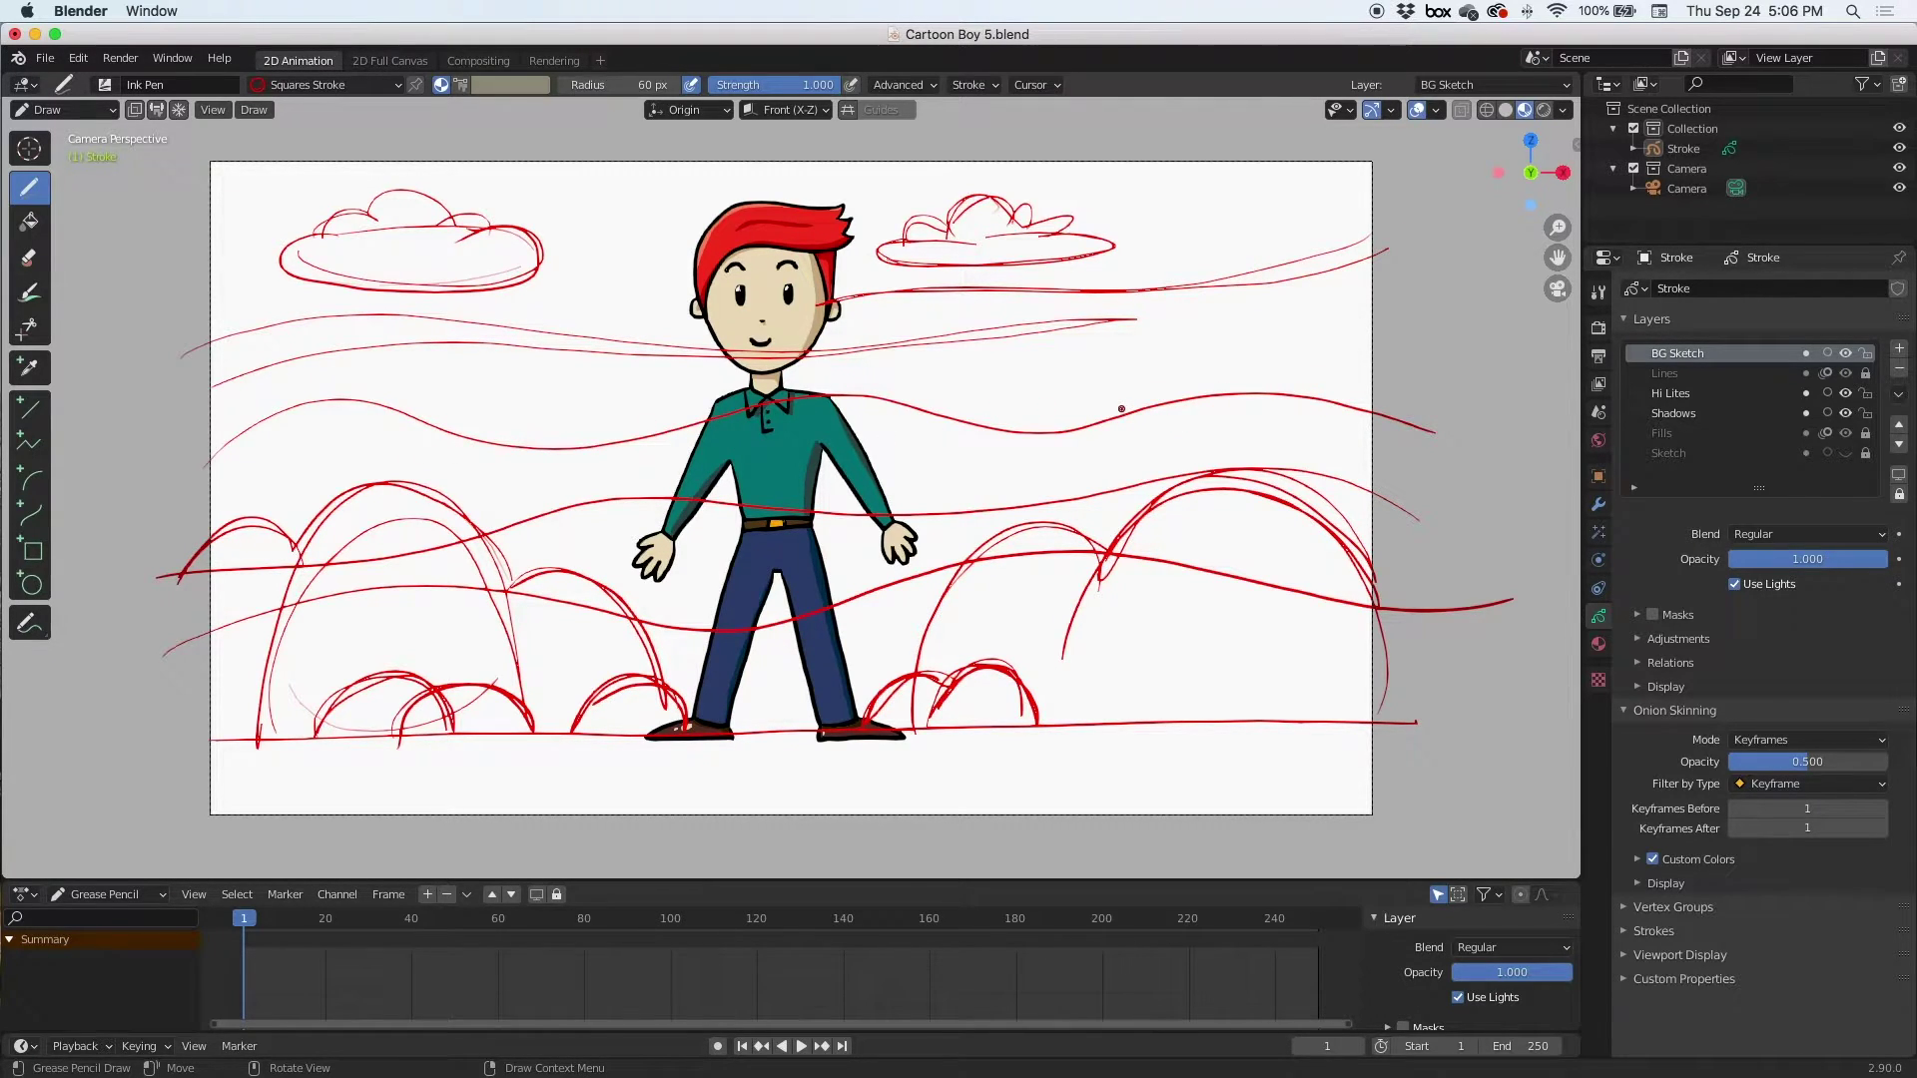
mouse_move(1361, 403)
mouse_down()
mouse_move(1216, 376)
mouse_move(1022, 413)
mouse_move(755, 383)
mouse_move(575, 434)
mouse_move(243, 398)
mouse_move(179, 424)
mouse_up()
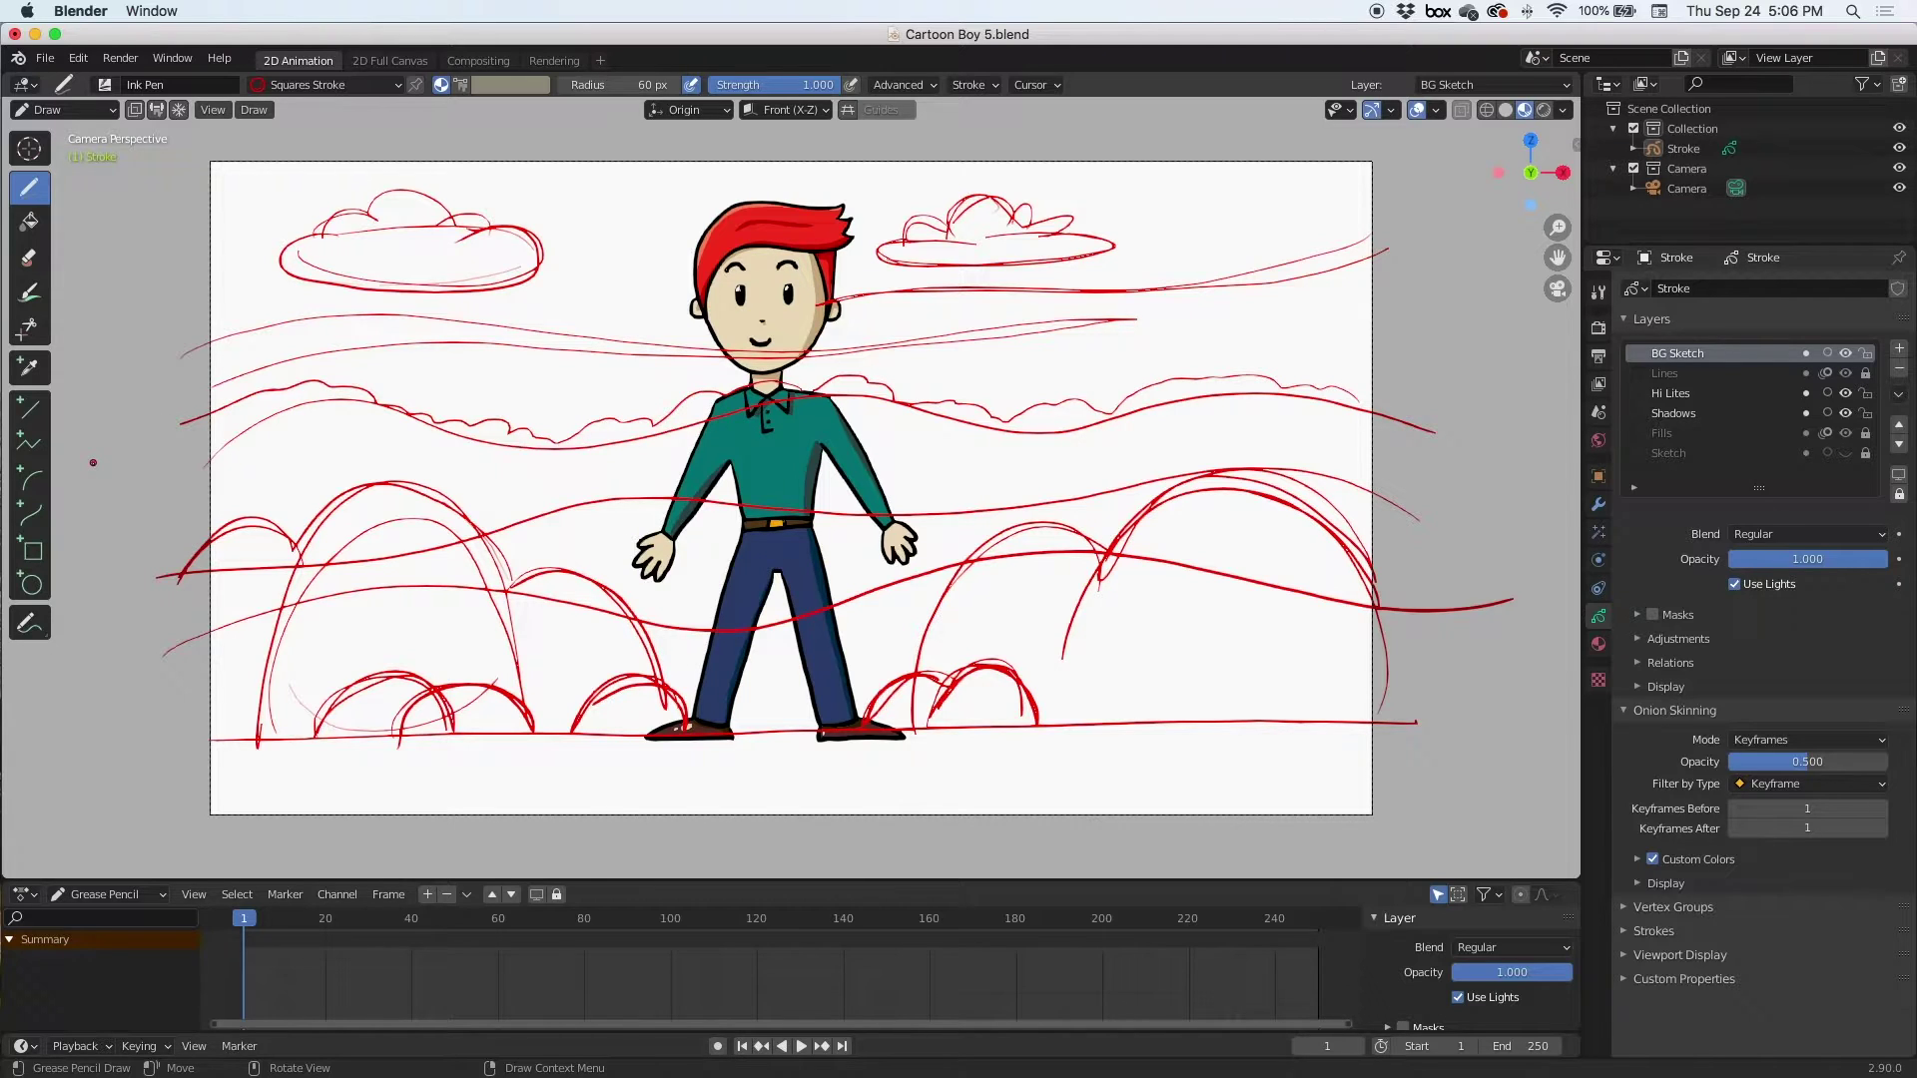
Sketch a tall tree trunk at right with several branches reaching upward
mouse_move(1133, 727)
mouse_down()
mouse_move(1156, 284)
mouse_move(1110, 744)
mouse_move(1129, 636)
mouse_move(1124, 671)
mouse_up()
mouse_move(1231, 249)
mouse_down()
mouse_move(1234, 620)
mouse_move(1222, 364)
mouse_move(1232, 587)
mouse_move(1256, 739)
mouse_move(1248, 244)
mouse_move(1308, 145)
mouse_up()
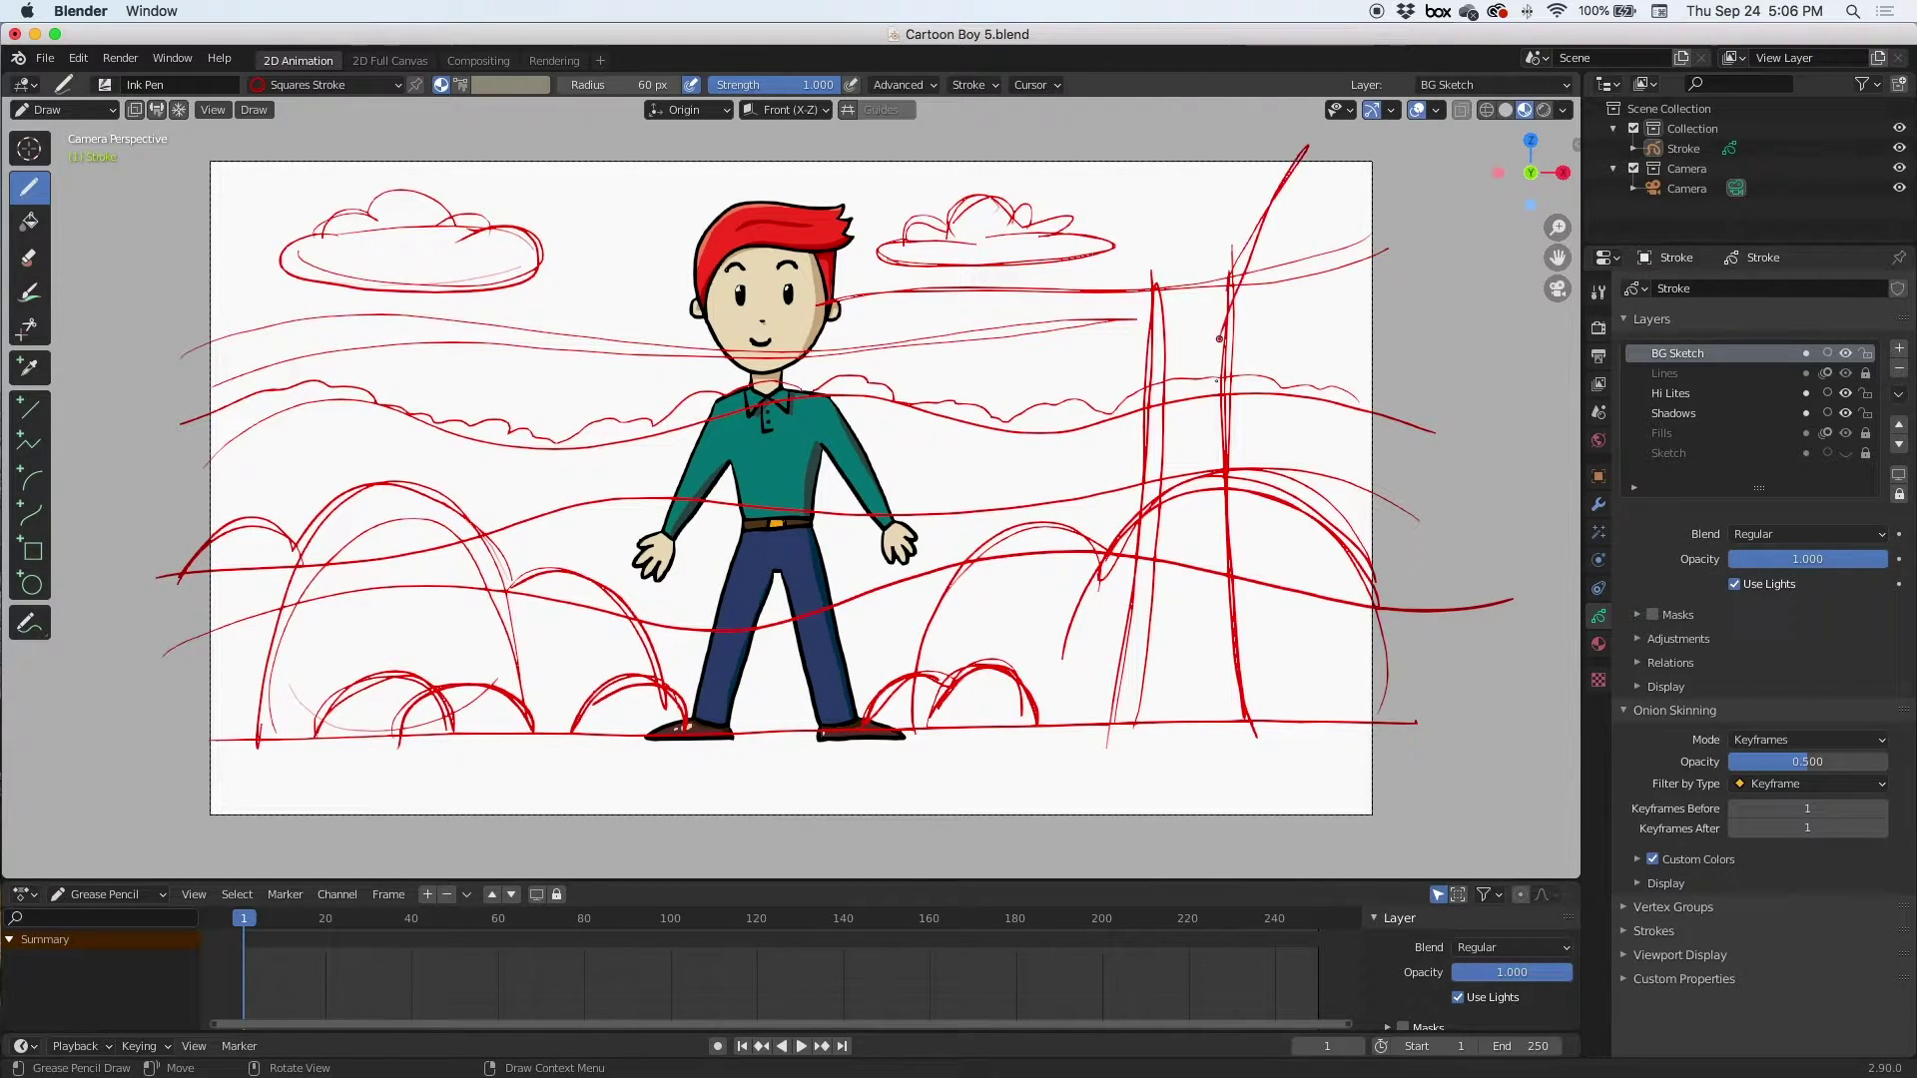
mouse_move(1147, 356)
mouse_down()
mouse_move(1013, 156)
mouse_move(1144, 350)
mouse_up()
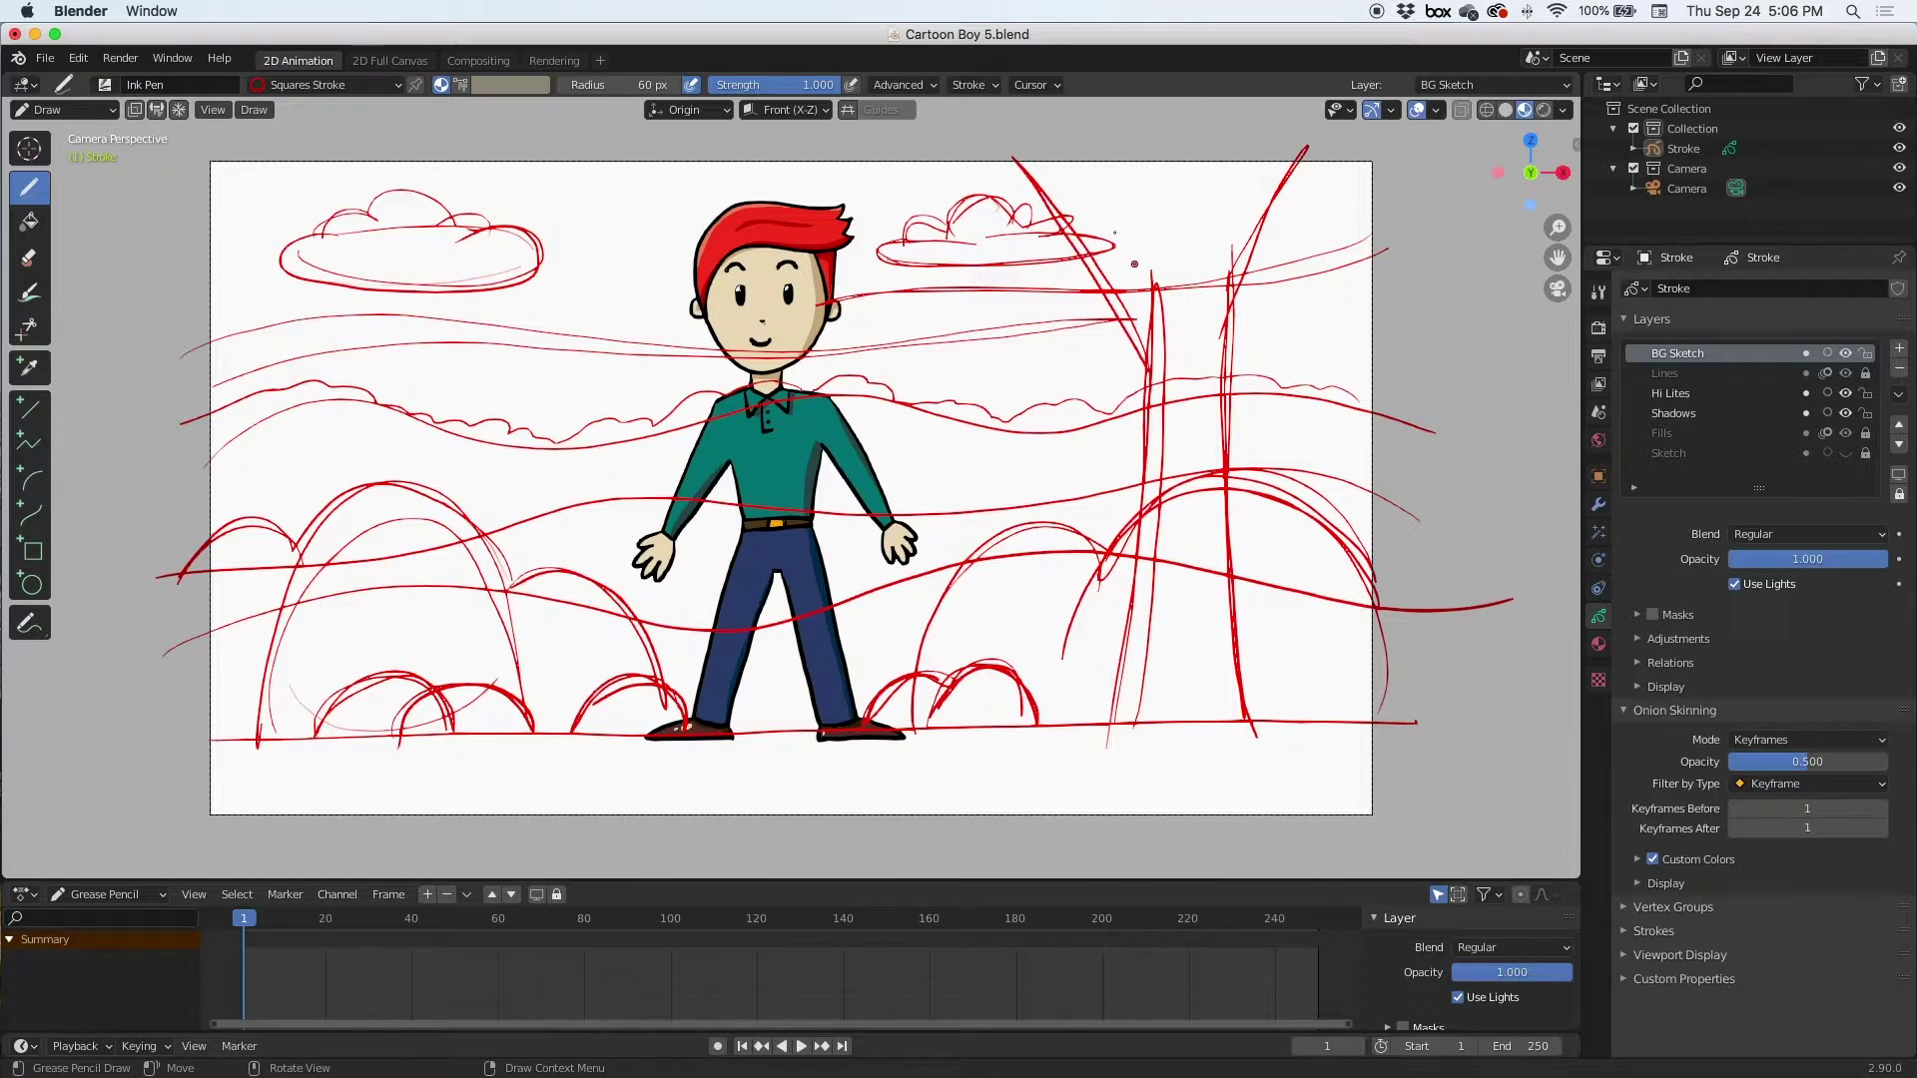
drag(1066, 160, 1183, 284)
mouse_move(1251, 160)
mouse_down()
mouse_move(1161, 269)
mouse_move(1180, 244)
mouse_up()
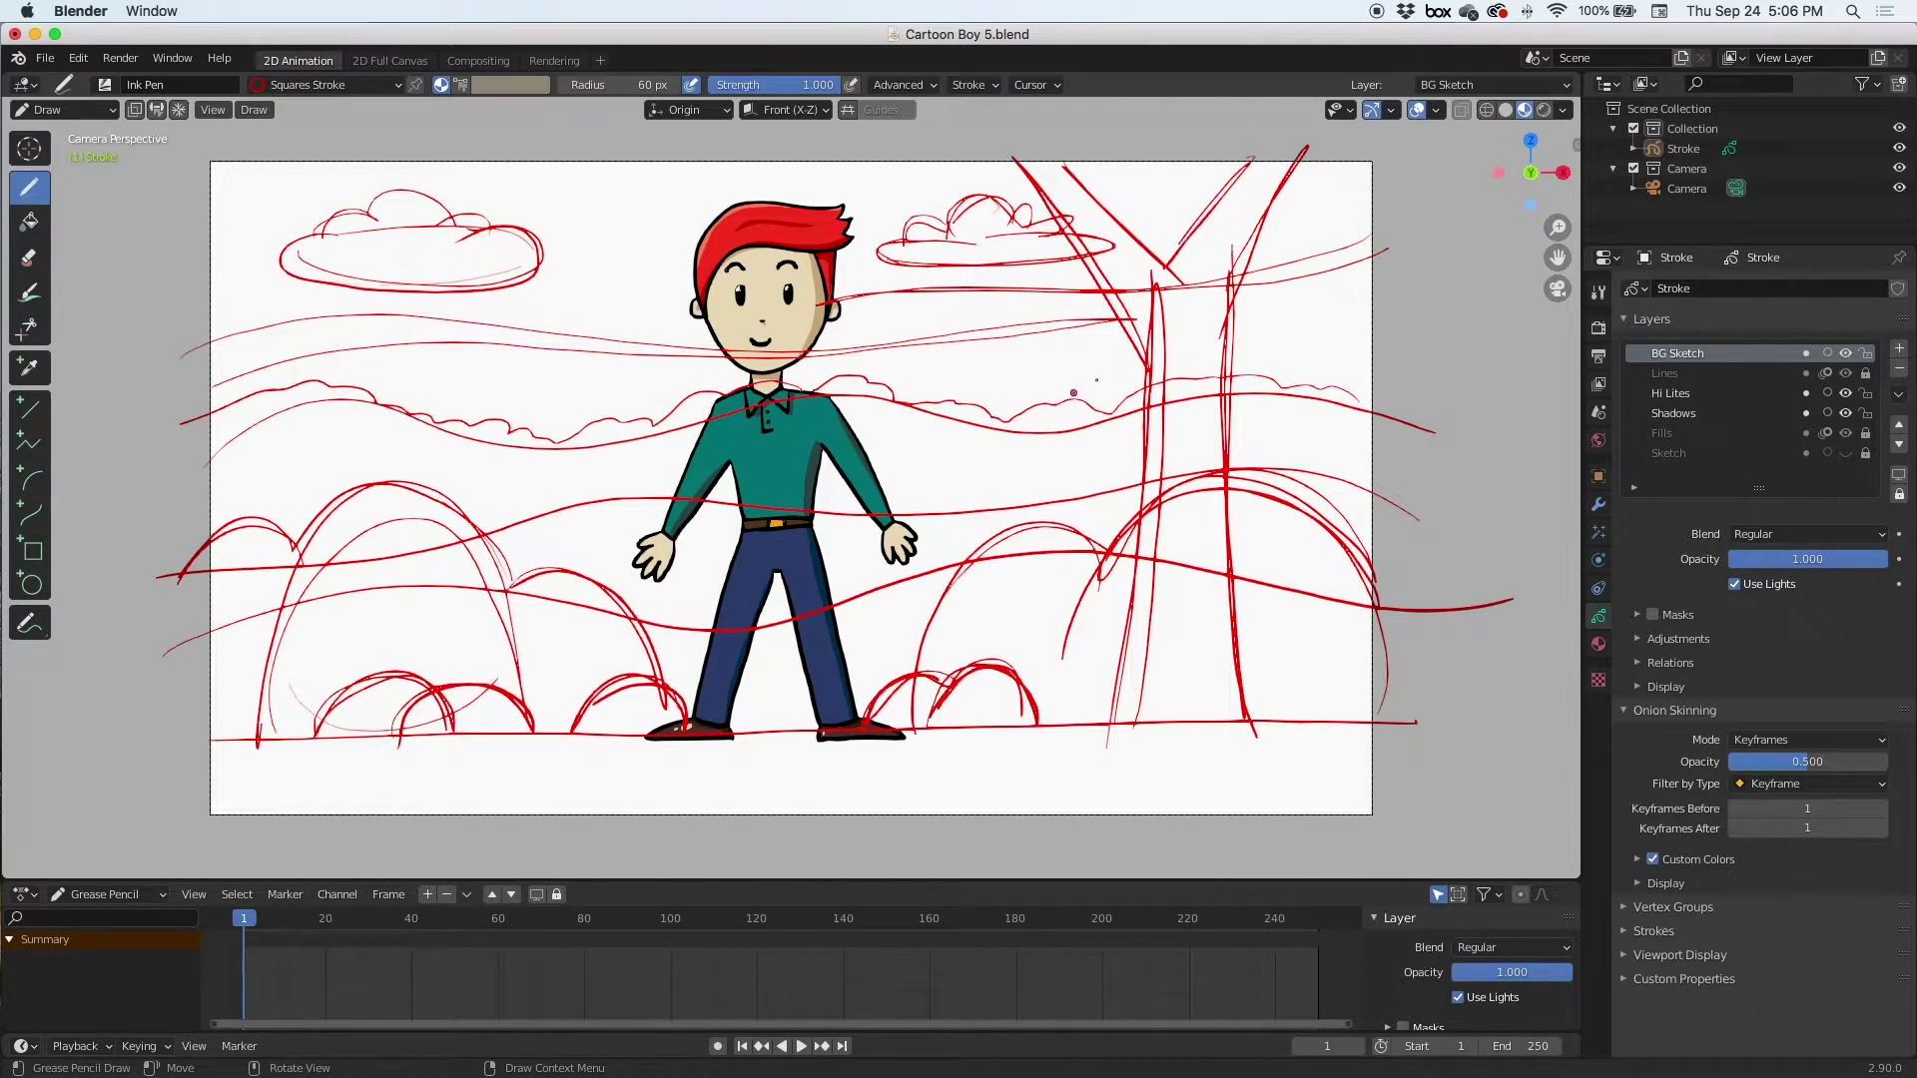
mouse_move(1102, 359)
mouse_down()
mouse_move(886, 158)
mouse_move(1011, 345)
mouse_move(1108, 356)
mouse_up()
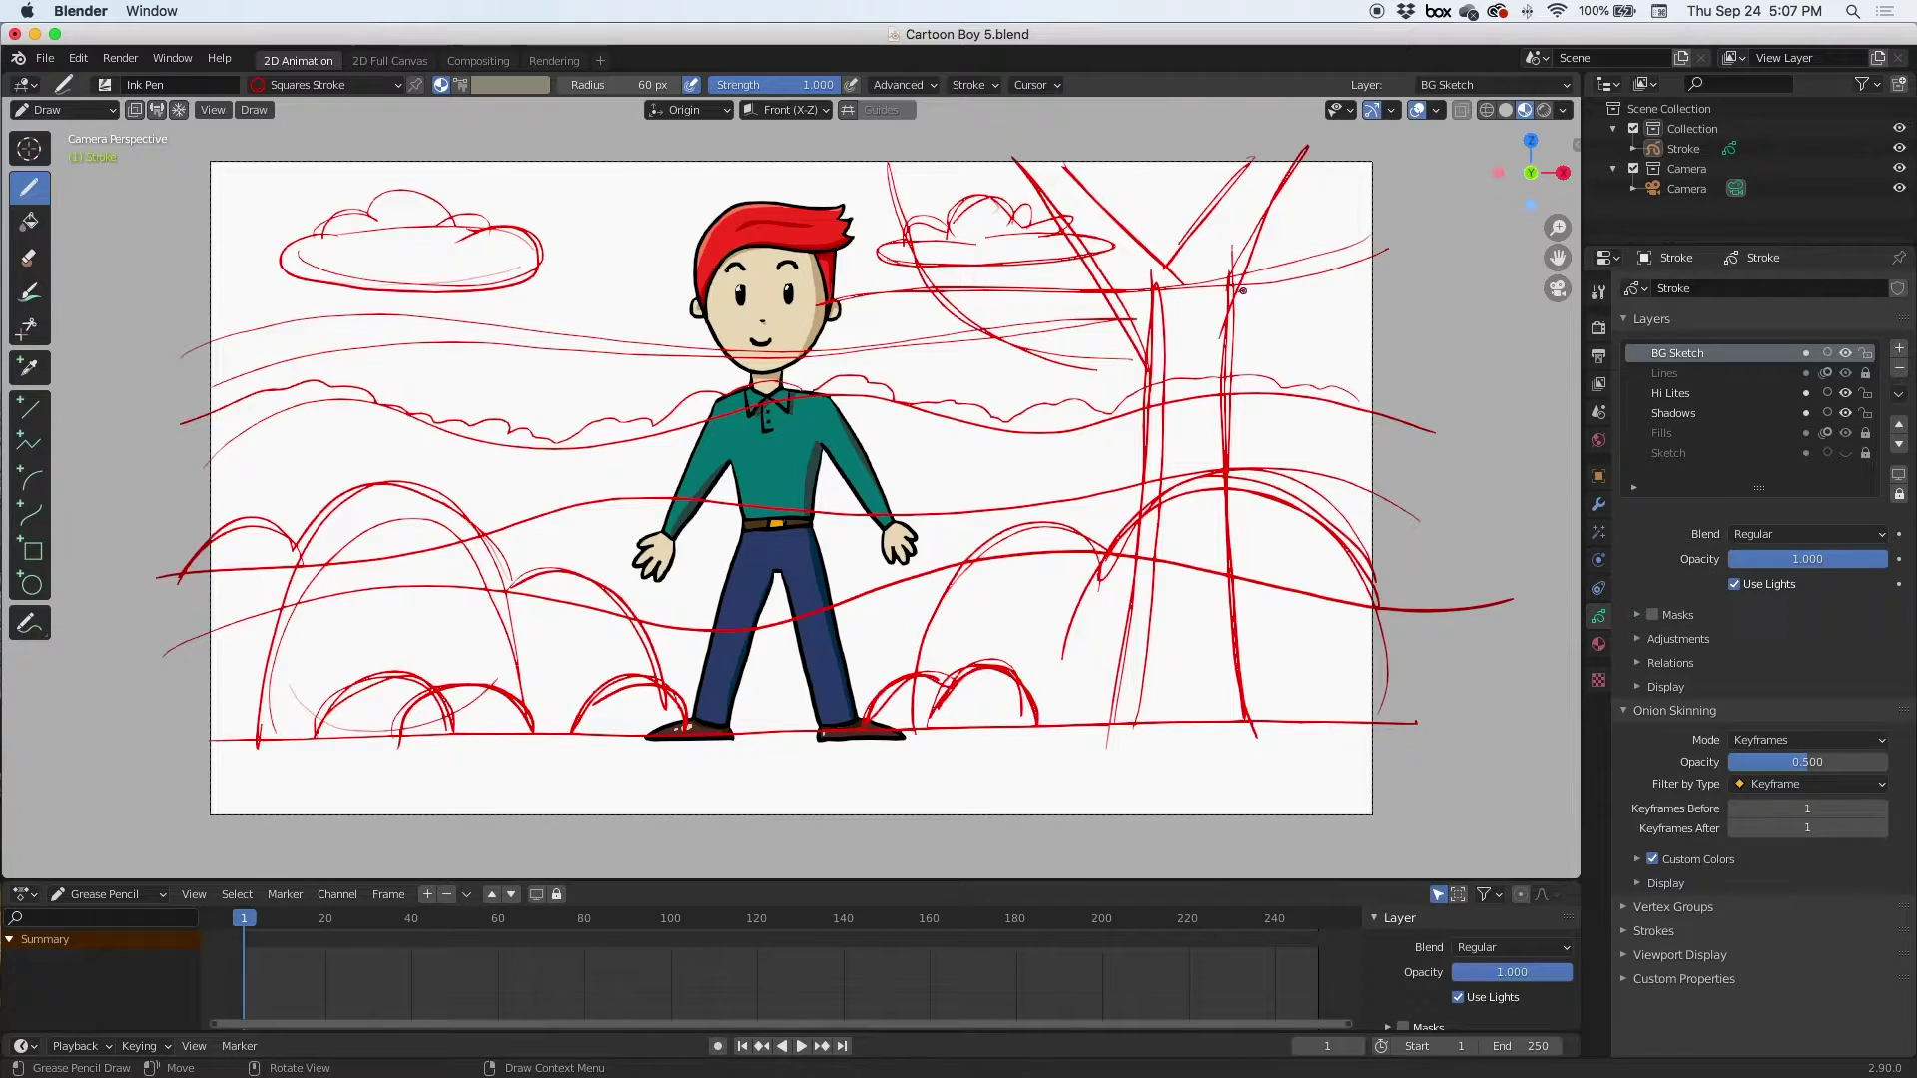
Add foliage curves, round strokes over the left cloud, and small bird marks near the treetop
drag(737, 229, 799, 222)
mouse_move(731, 221)
mouse_down()
mouse_move(599, 240)
mouse_move(719, 226)
mouse_up()
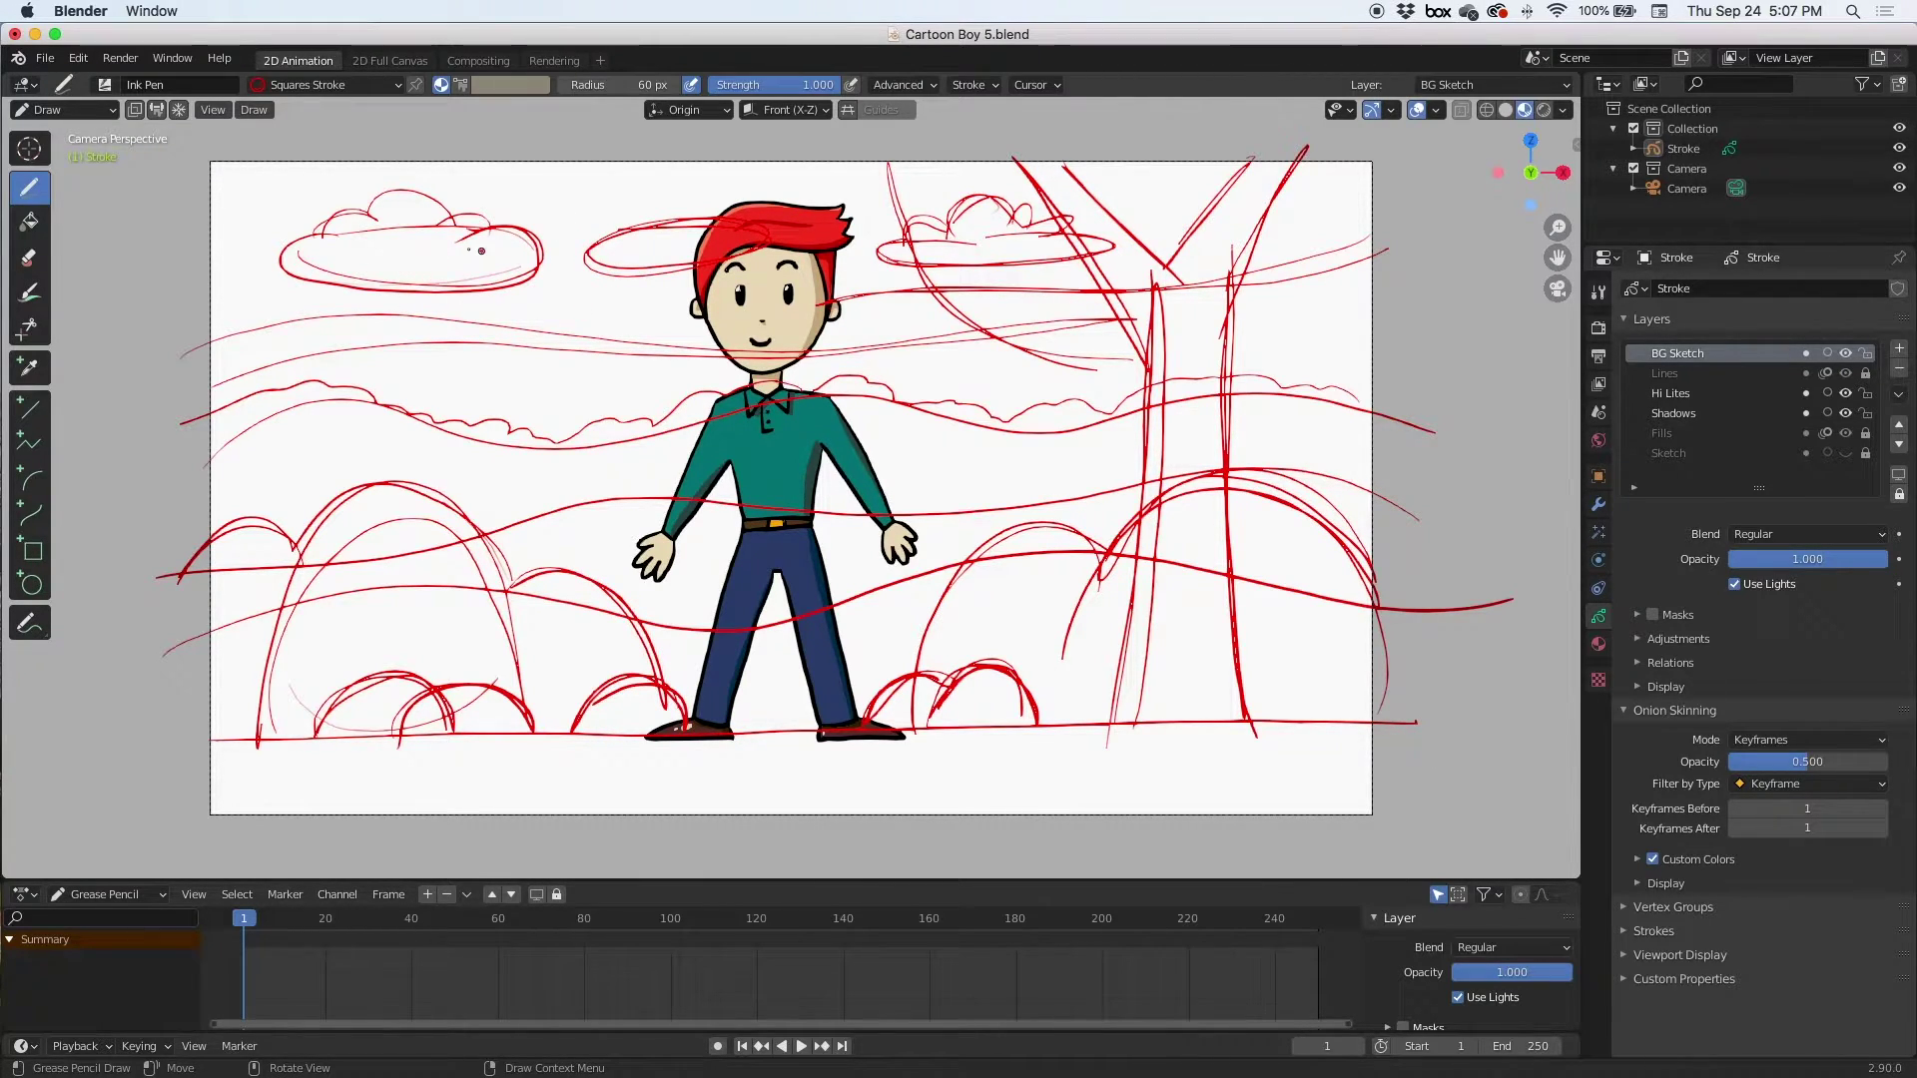
mouse_move(340, 221)
mouse_down()
mouse_move(470, 262)
mouse_move(445, 236)
mouse_up()
mouse_move(344, 199)
mouse_down()
mouse_move(329, 262)
mouse_move(345, 197)
mouse_move(403, 221)
mouse_move(414, 247)
mouse_up()
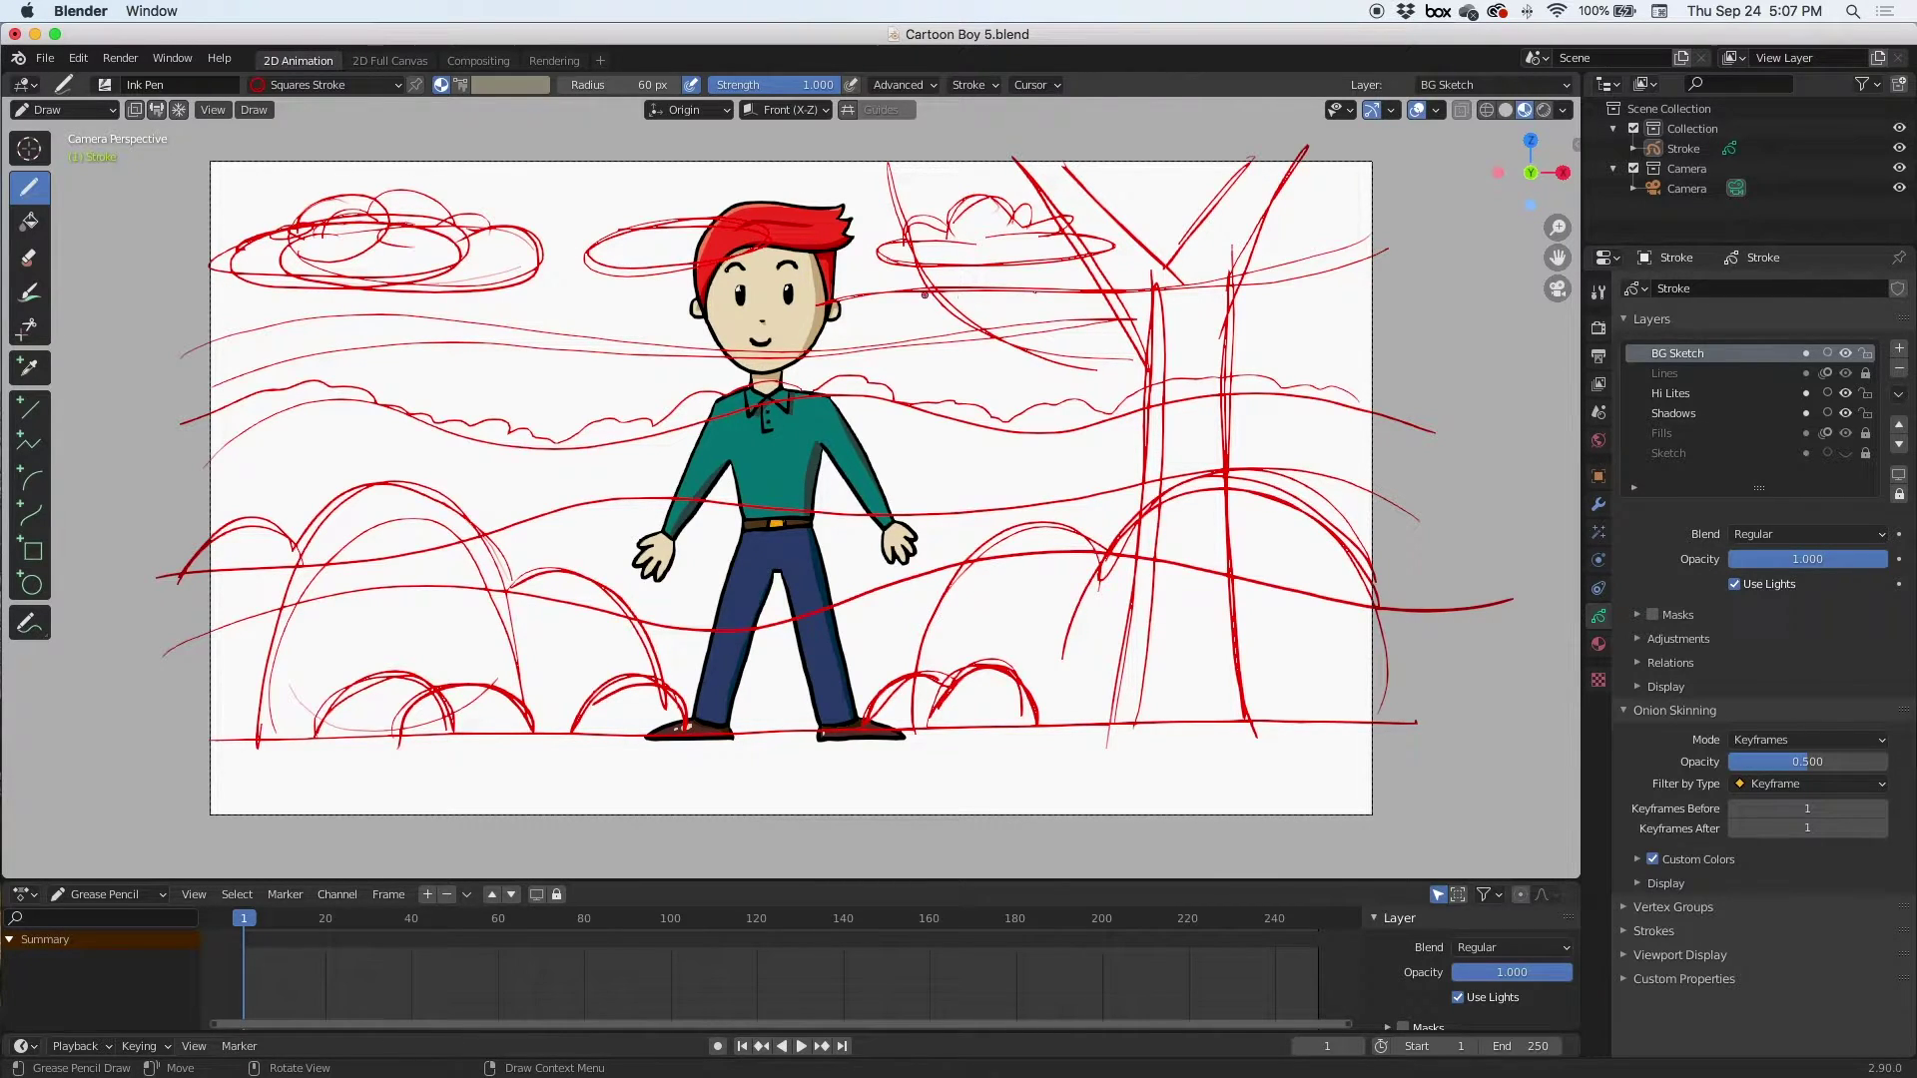
mouse_move(887, 160)
mouse_down()
mouse_move(904, 215)
mouse_move(1366, 359)
mouse_move(920, 262)
mouse_move(994, 161)
mouse_move(1174, 228)
mouse_move(1426, 244)
mouse_move(983, 165)
mouse_move(1378, 250)
mouse_move(1039, 182)
mouse_up()
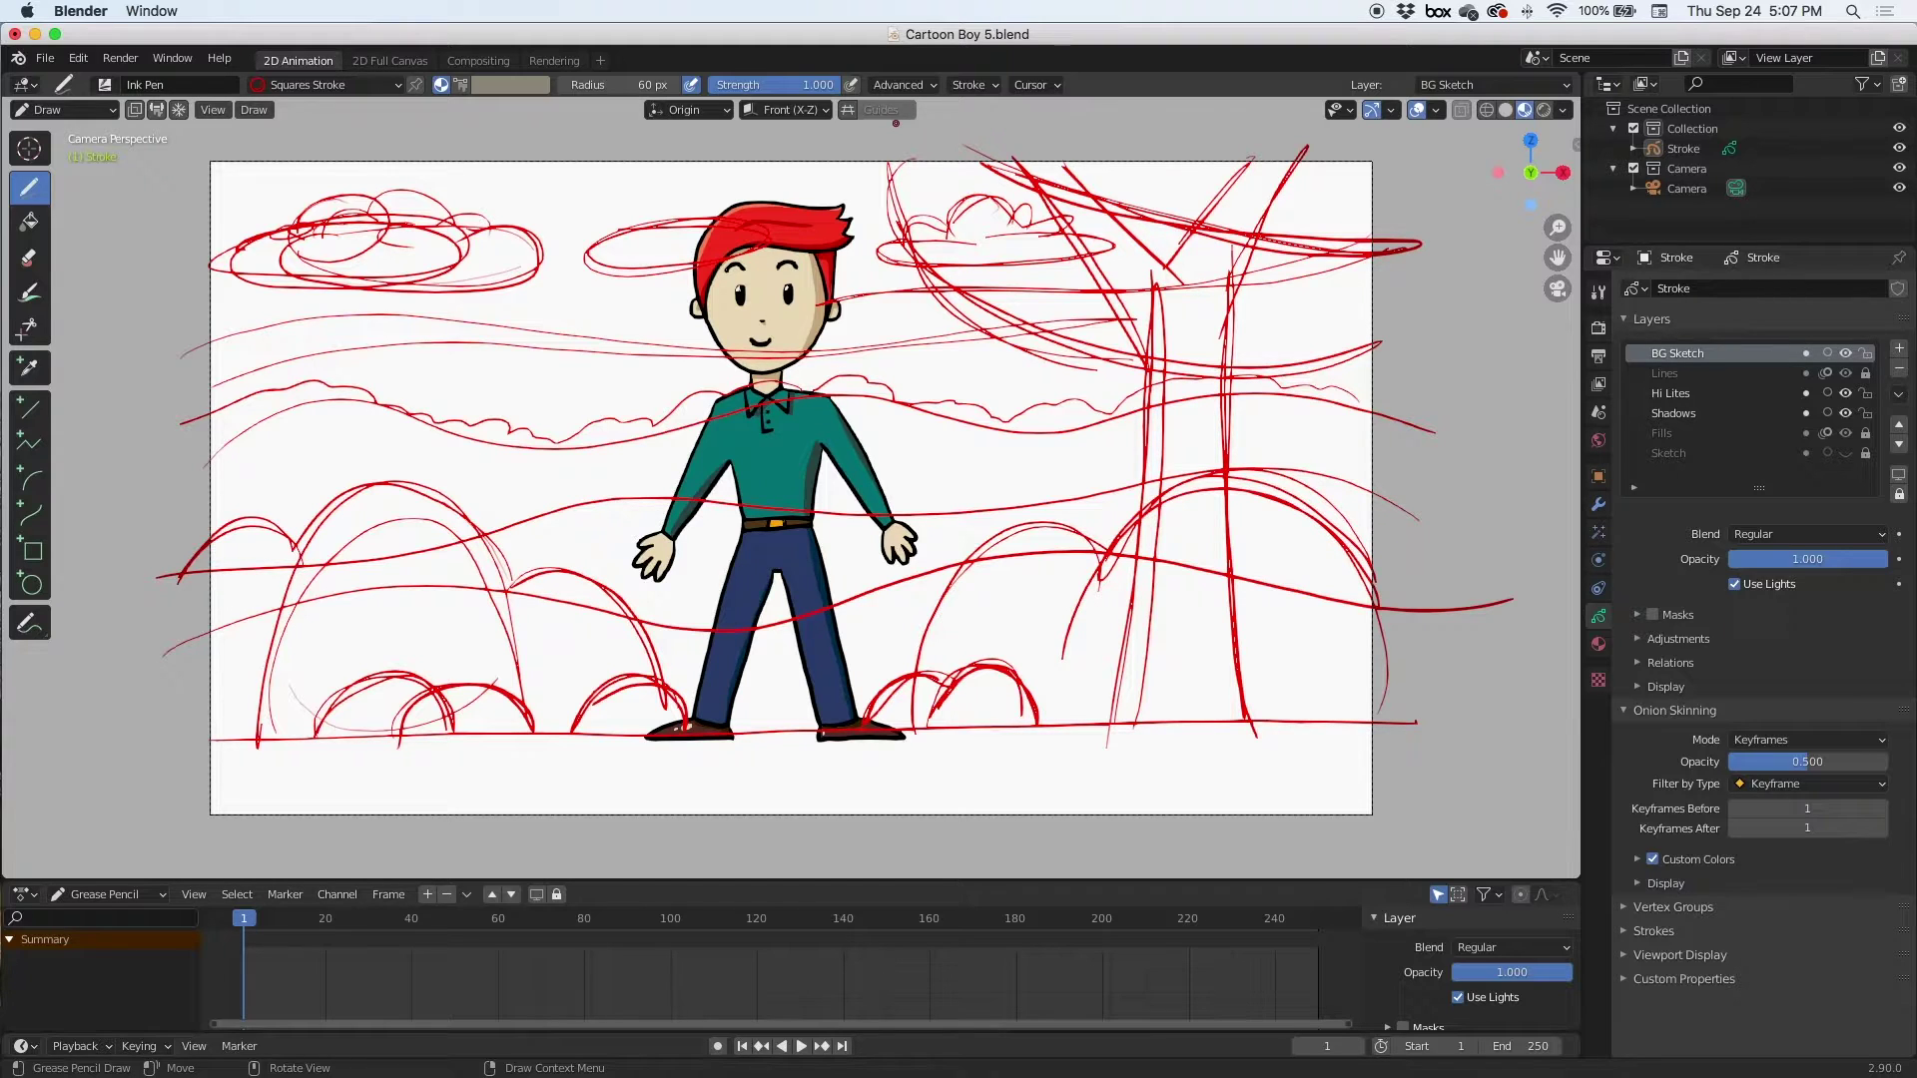
drag(1311, 317, 1276, 348)
drag(1332, 190, 1319, 205)
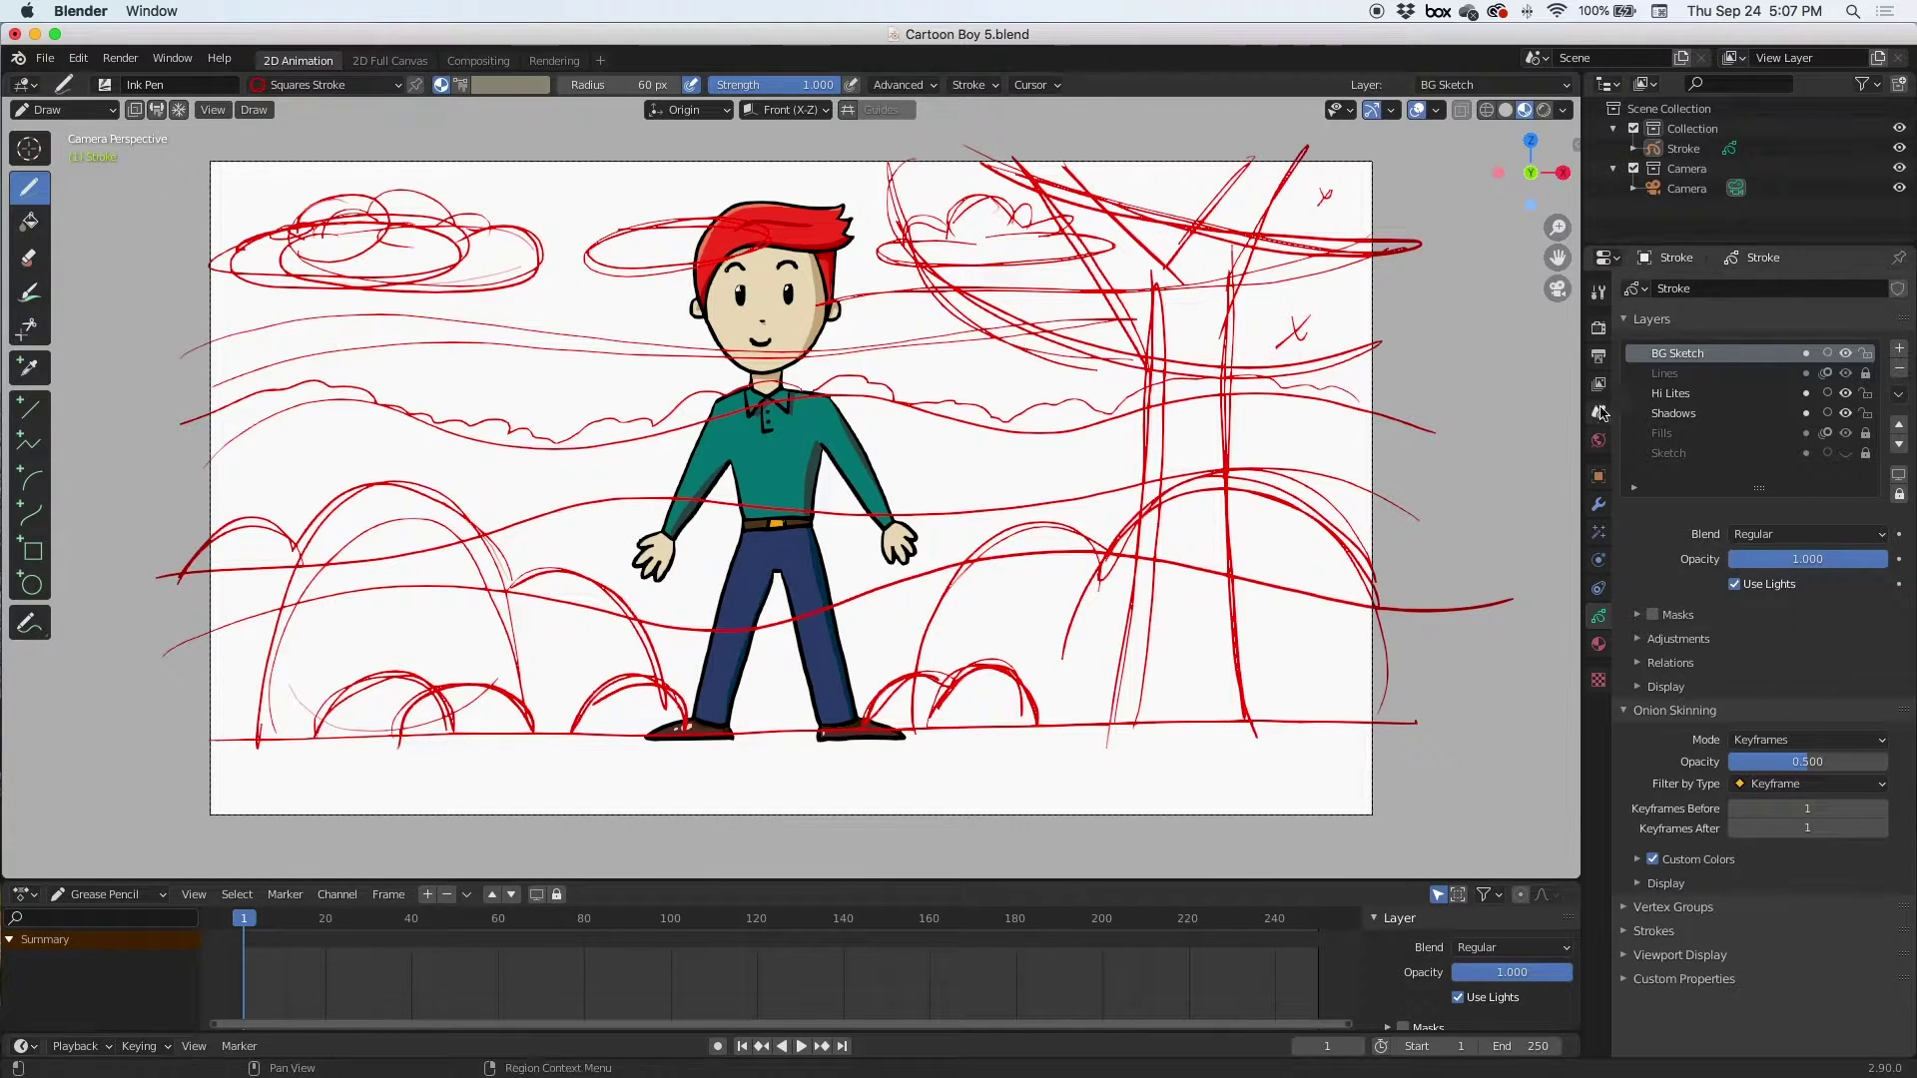
Hide the Hi Lites, Shadows, Lines and Fills layers and set BG Sketch opacity to 0.333
drag(1845, 393, 1846, 413)
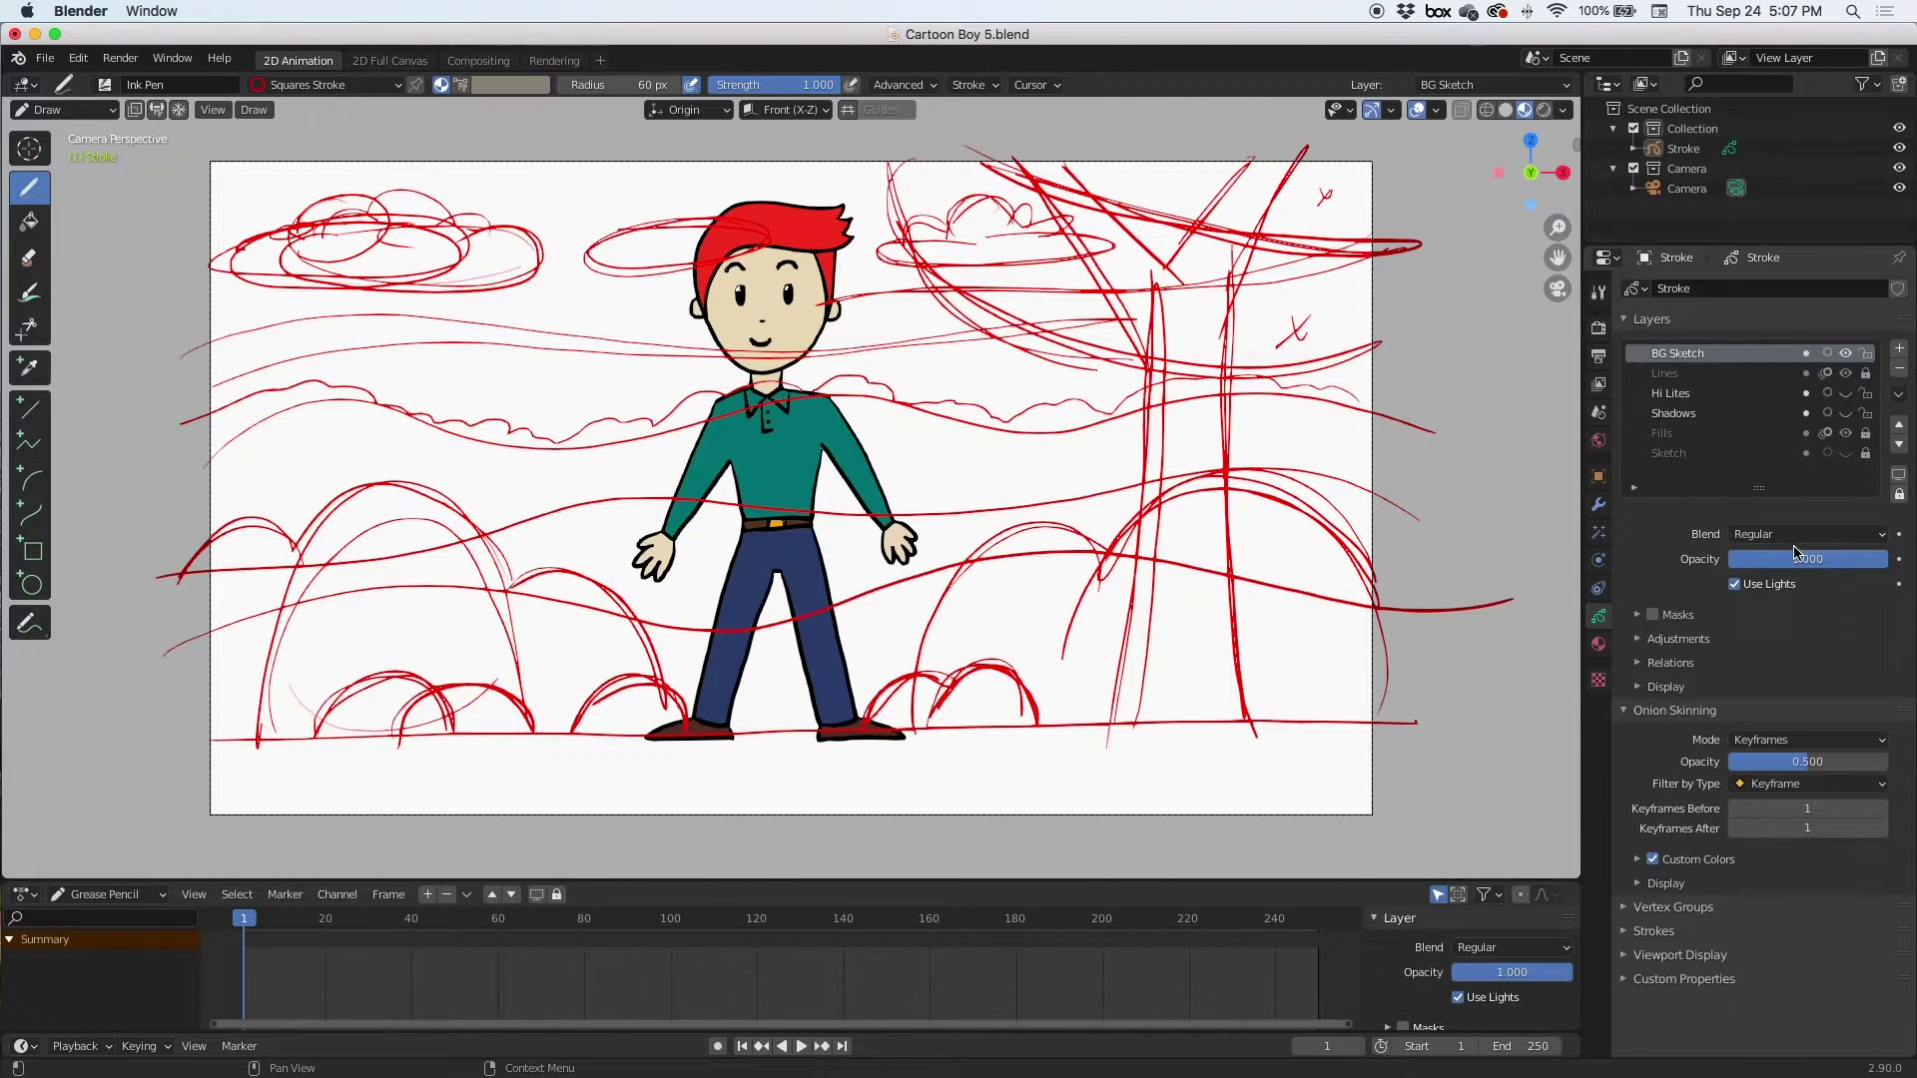
click(1846, 372)
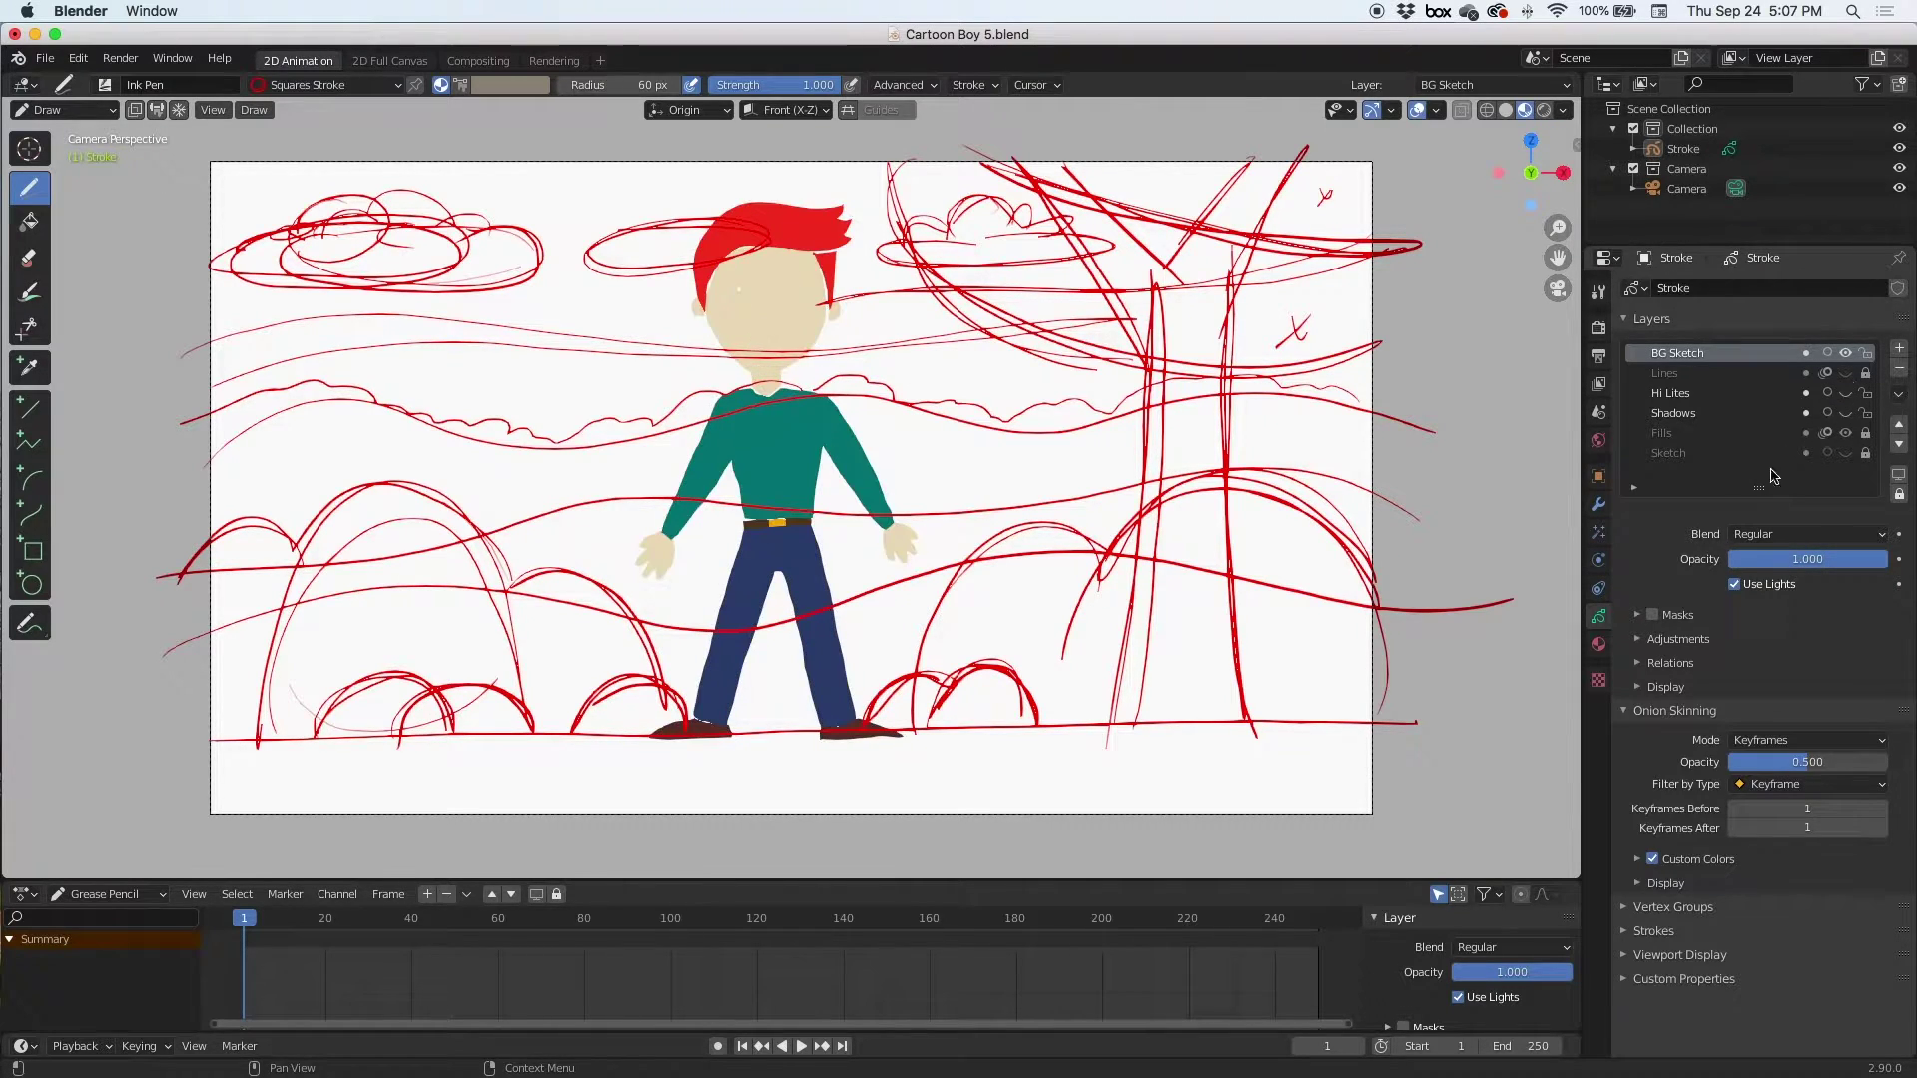
click(1846, 435)
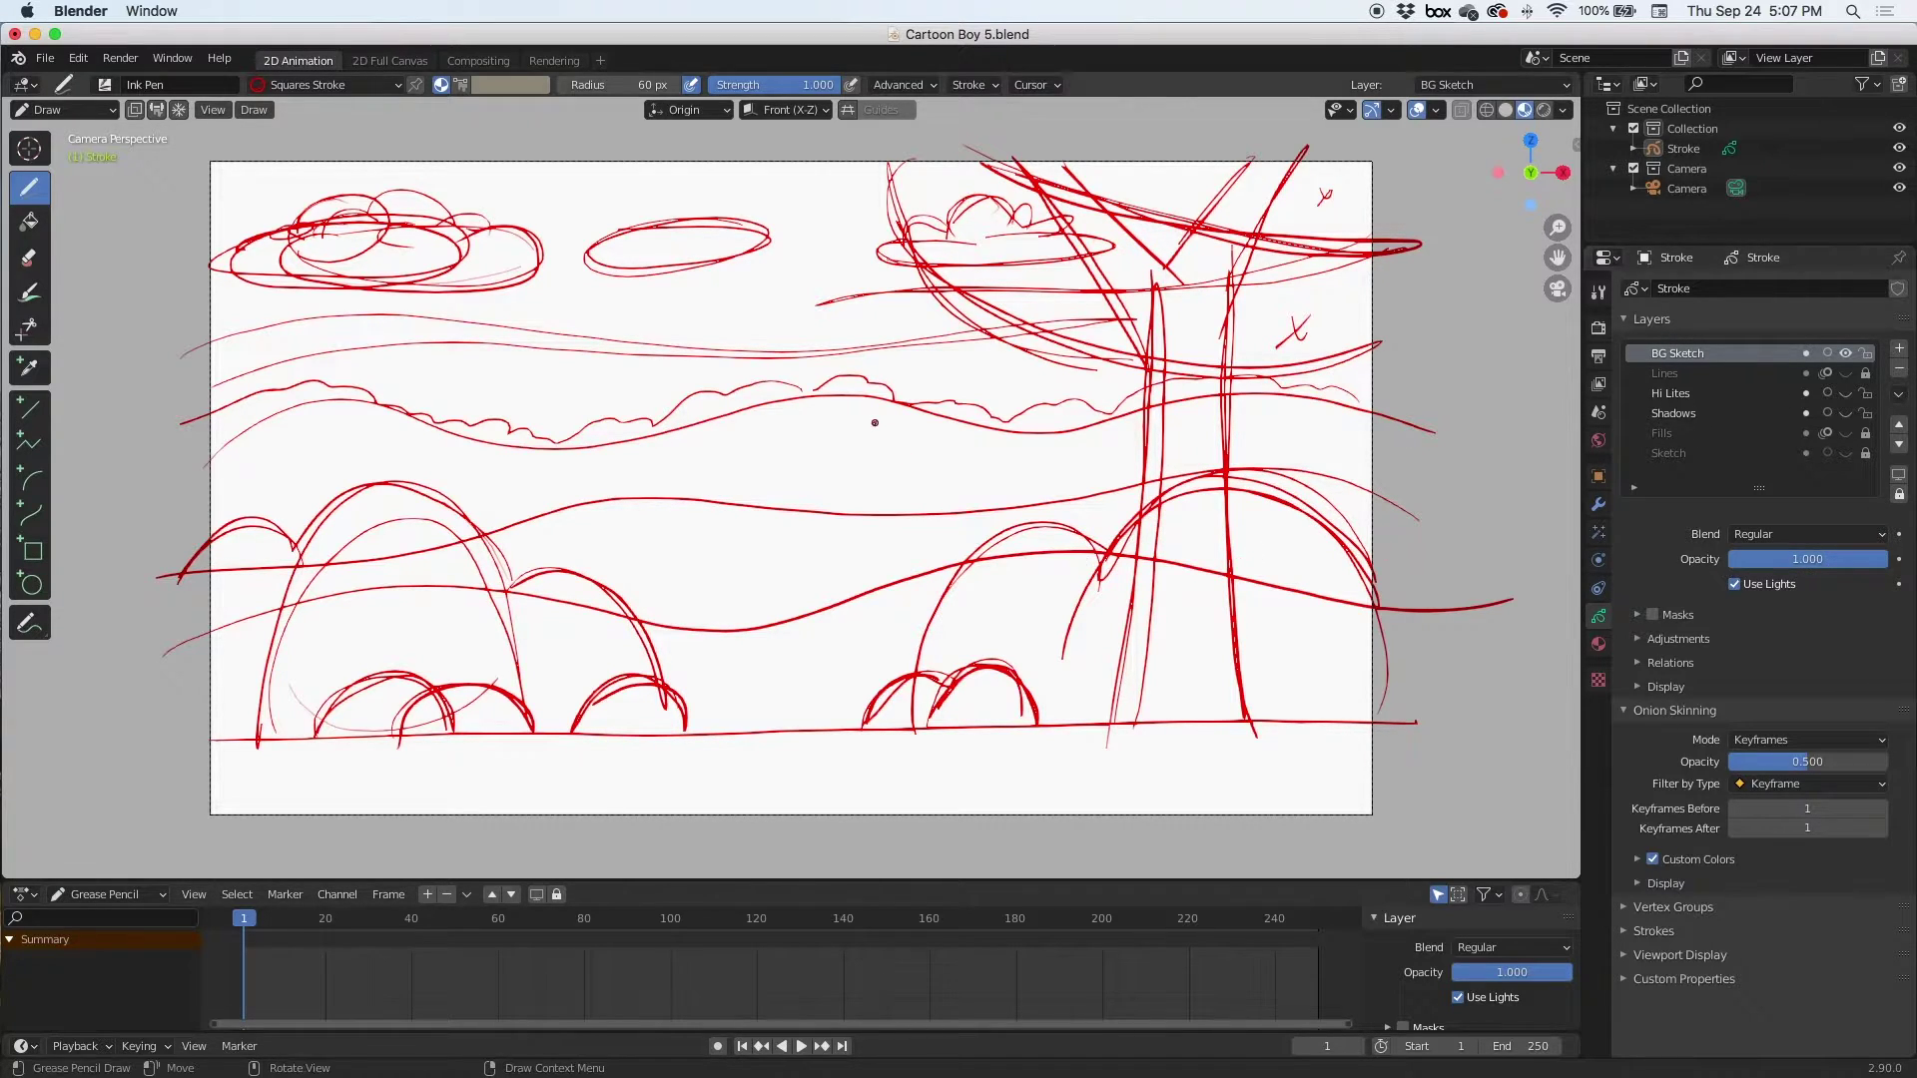
drag(1884, 562, 1740, 557)
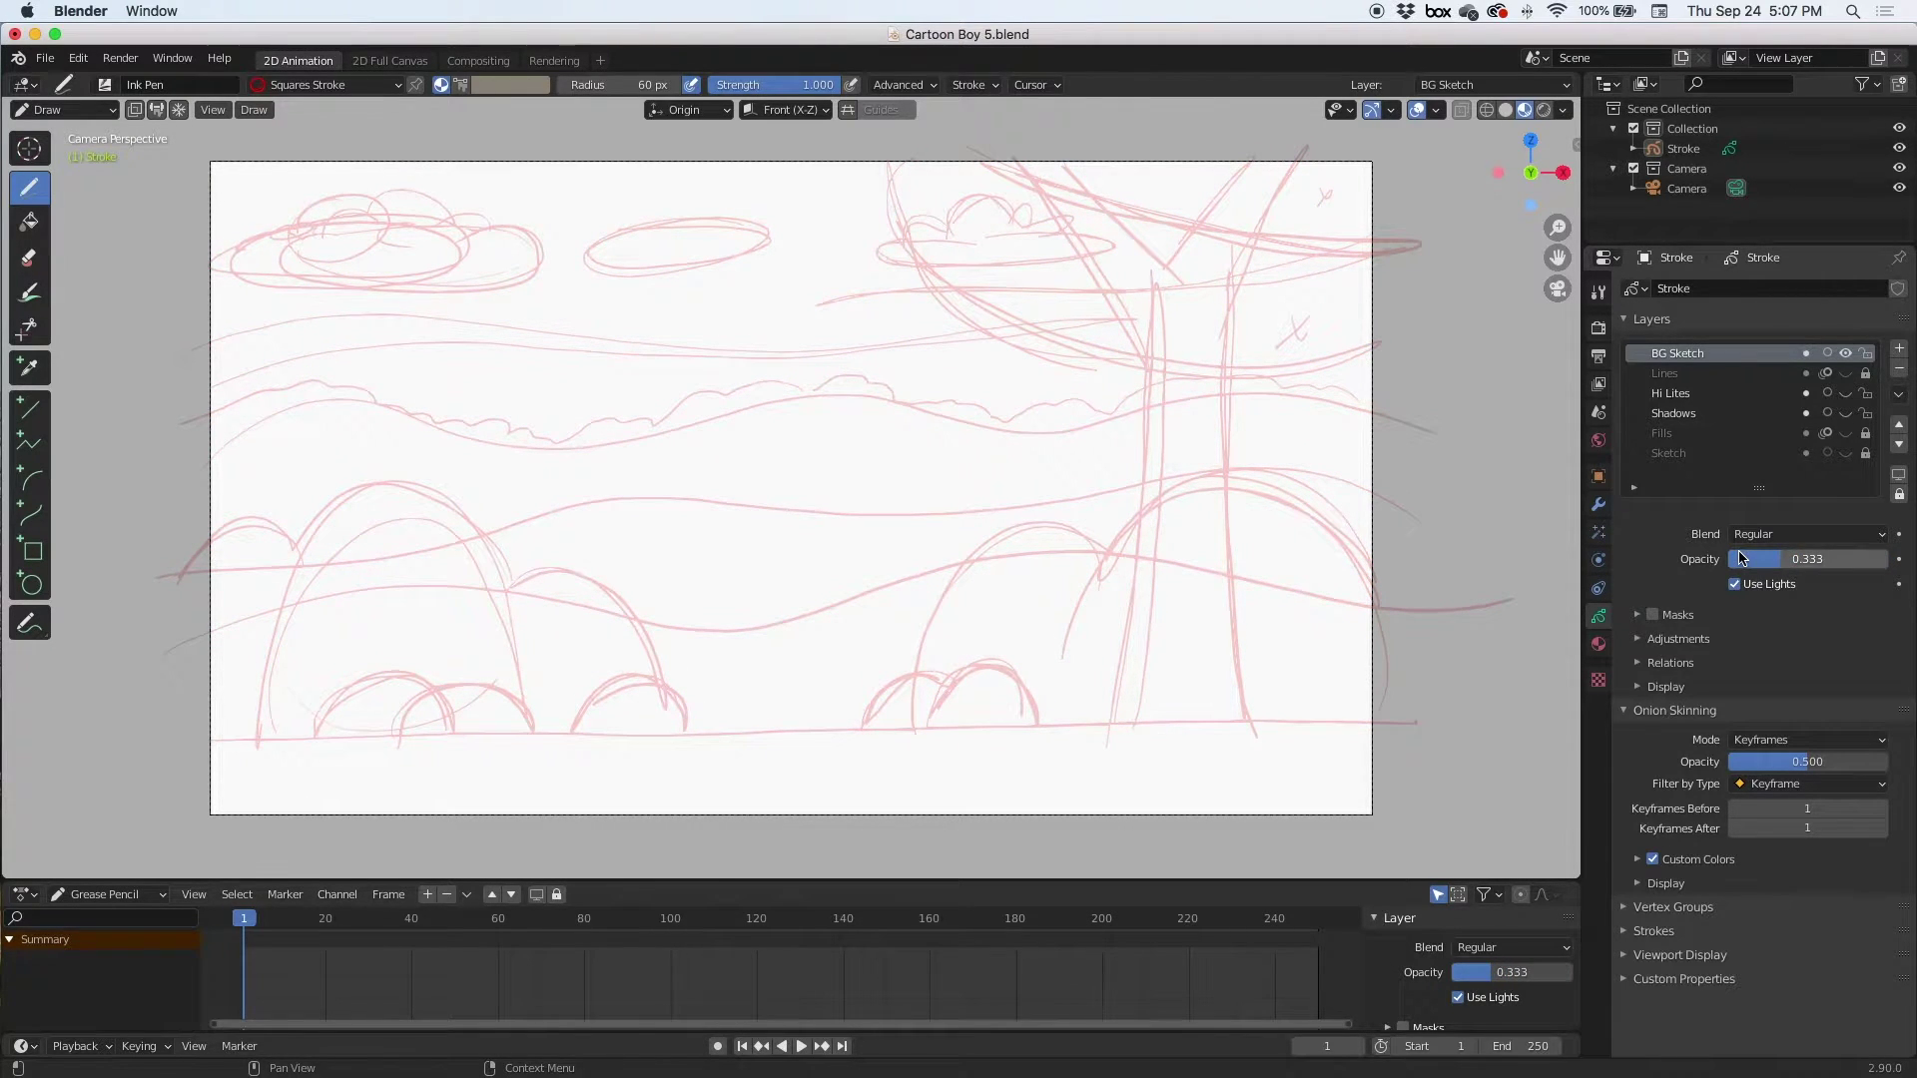
Add a new Grease Pencil layer and rename it from GP_Layer to Background
click(1900, 351)
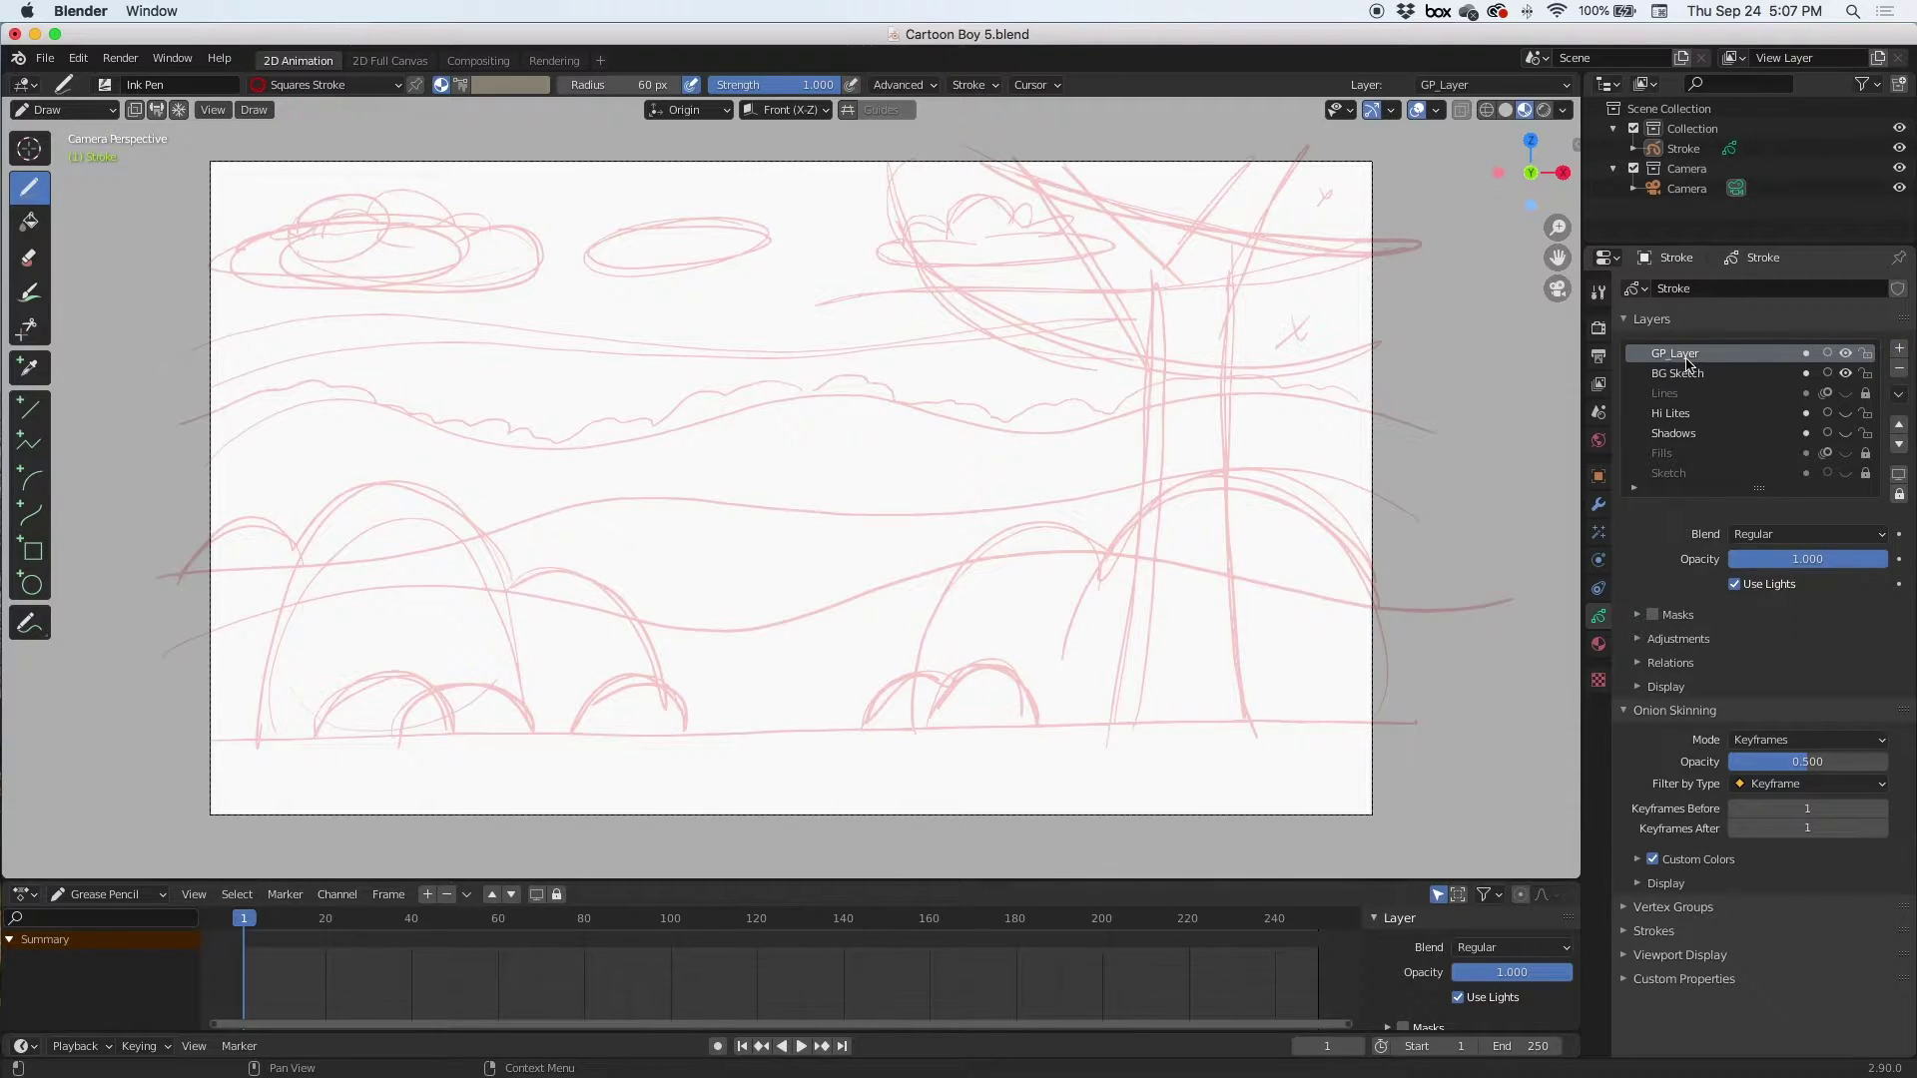
double_click(1675, 354)
text(Background)
click(1900, 445)
Move Background below BG Sketch and switch to Solid Fill material with vertex colour
click(1898, 445)
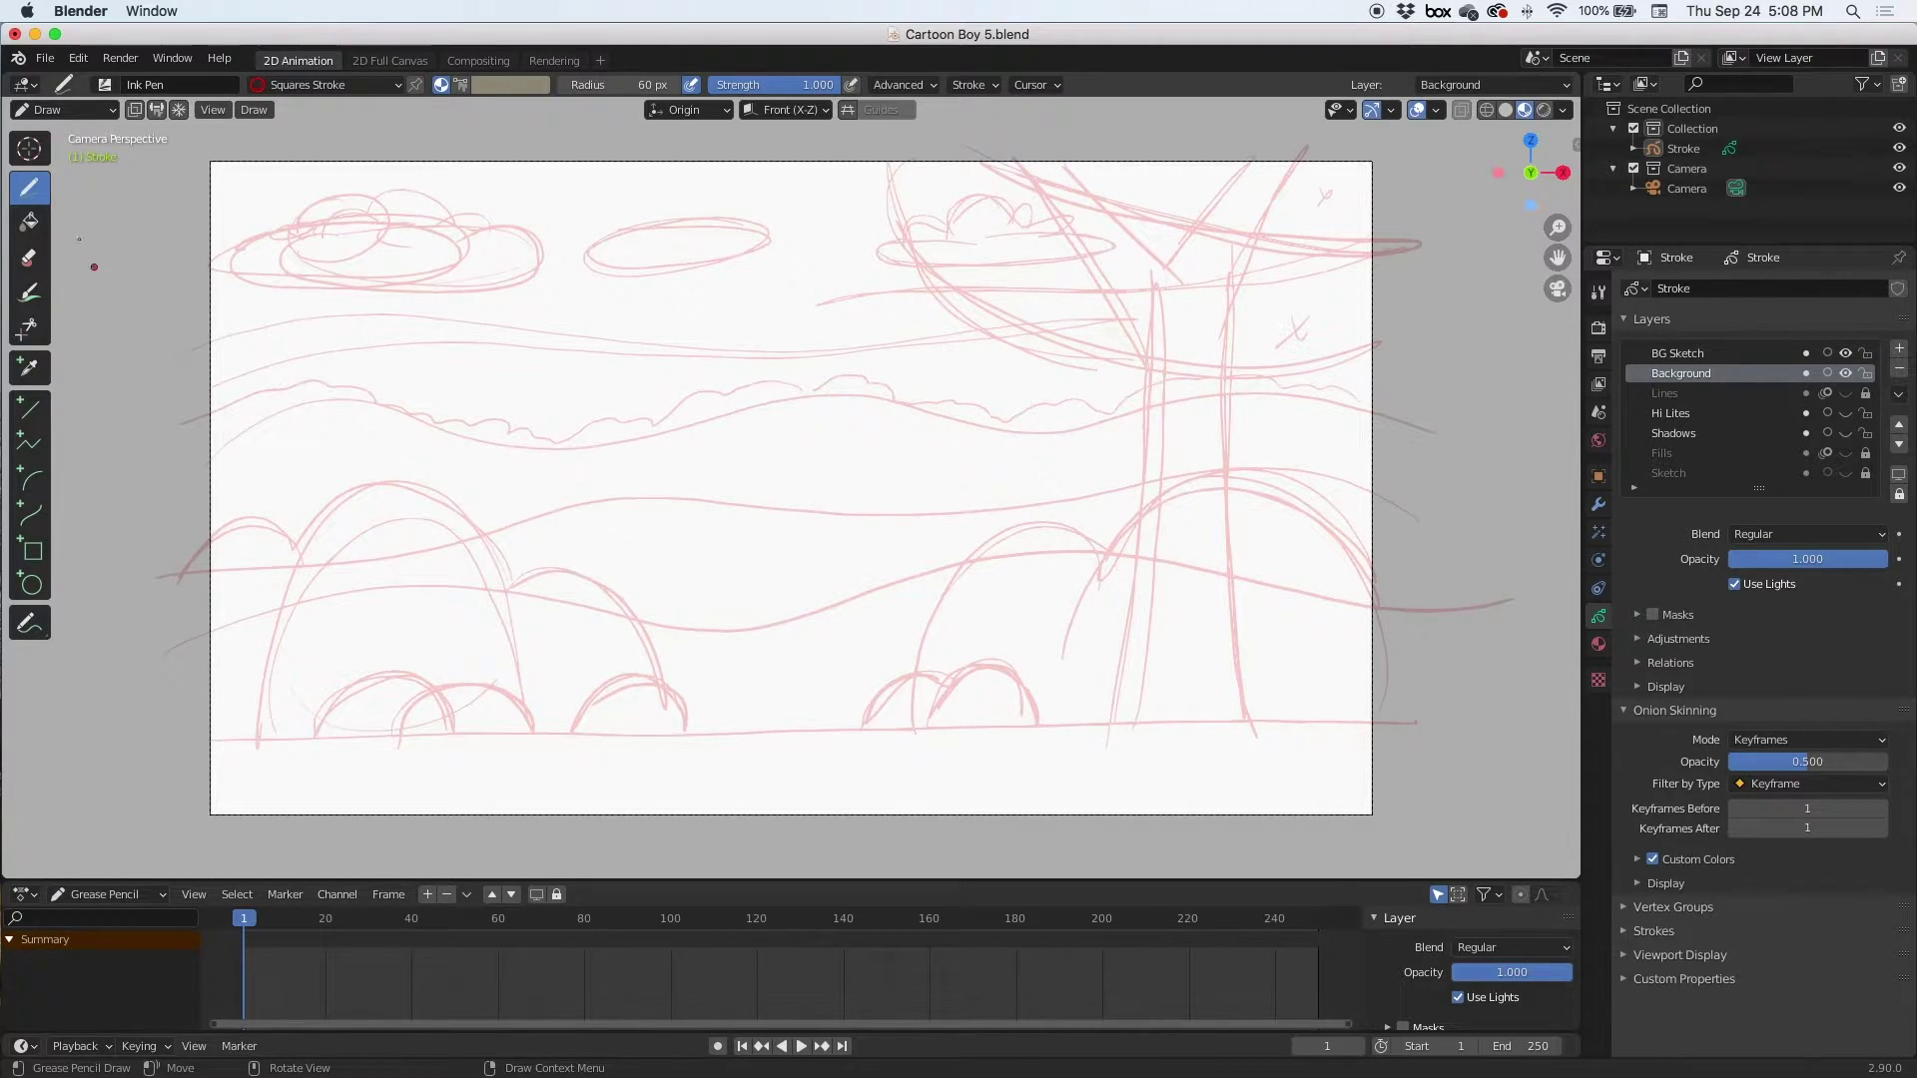
click(321, 87)
click(246, 172)
click(460, 86)
Pick a light blue from the palette and paint the sky across the top of the frame
click(508, 88)
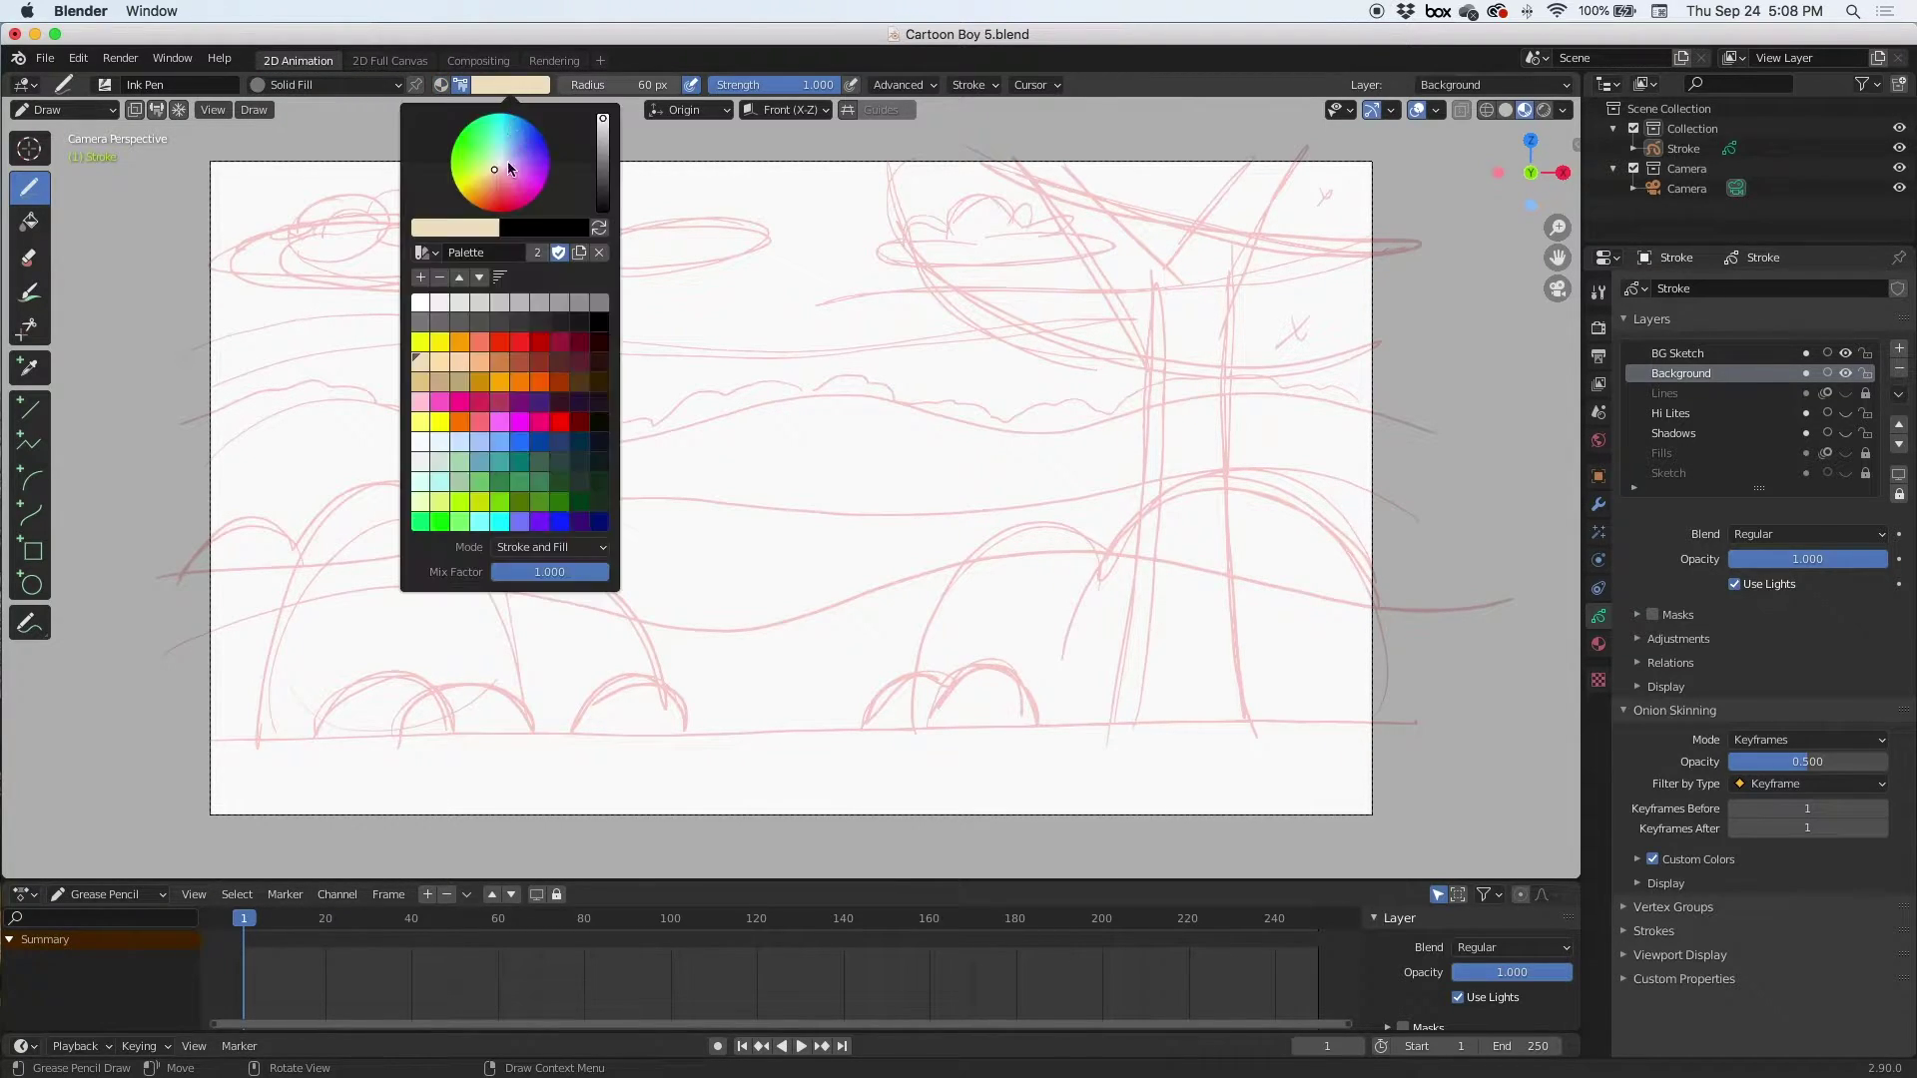
click(460, 444)
click(477, 441)
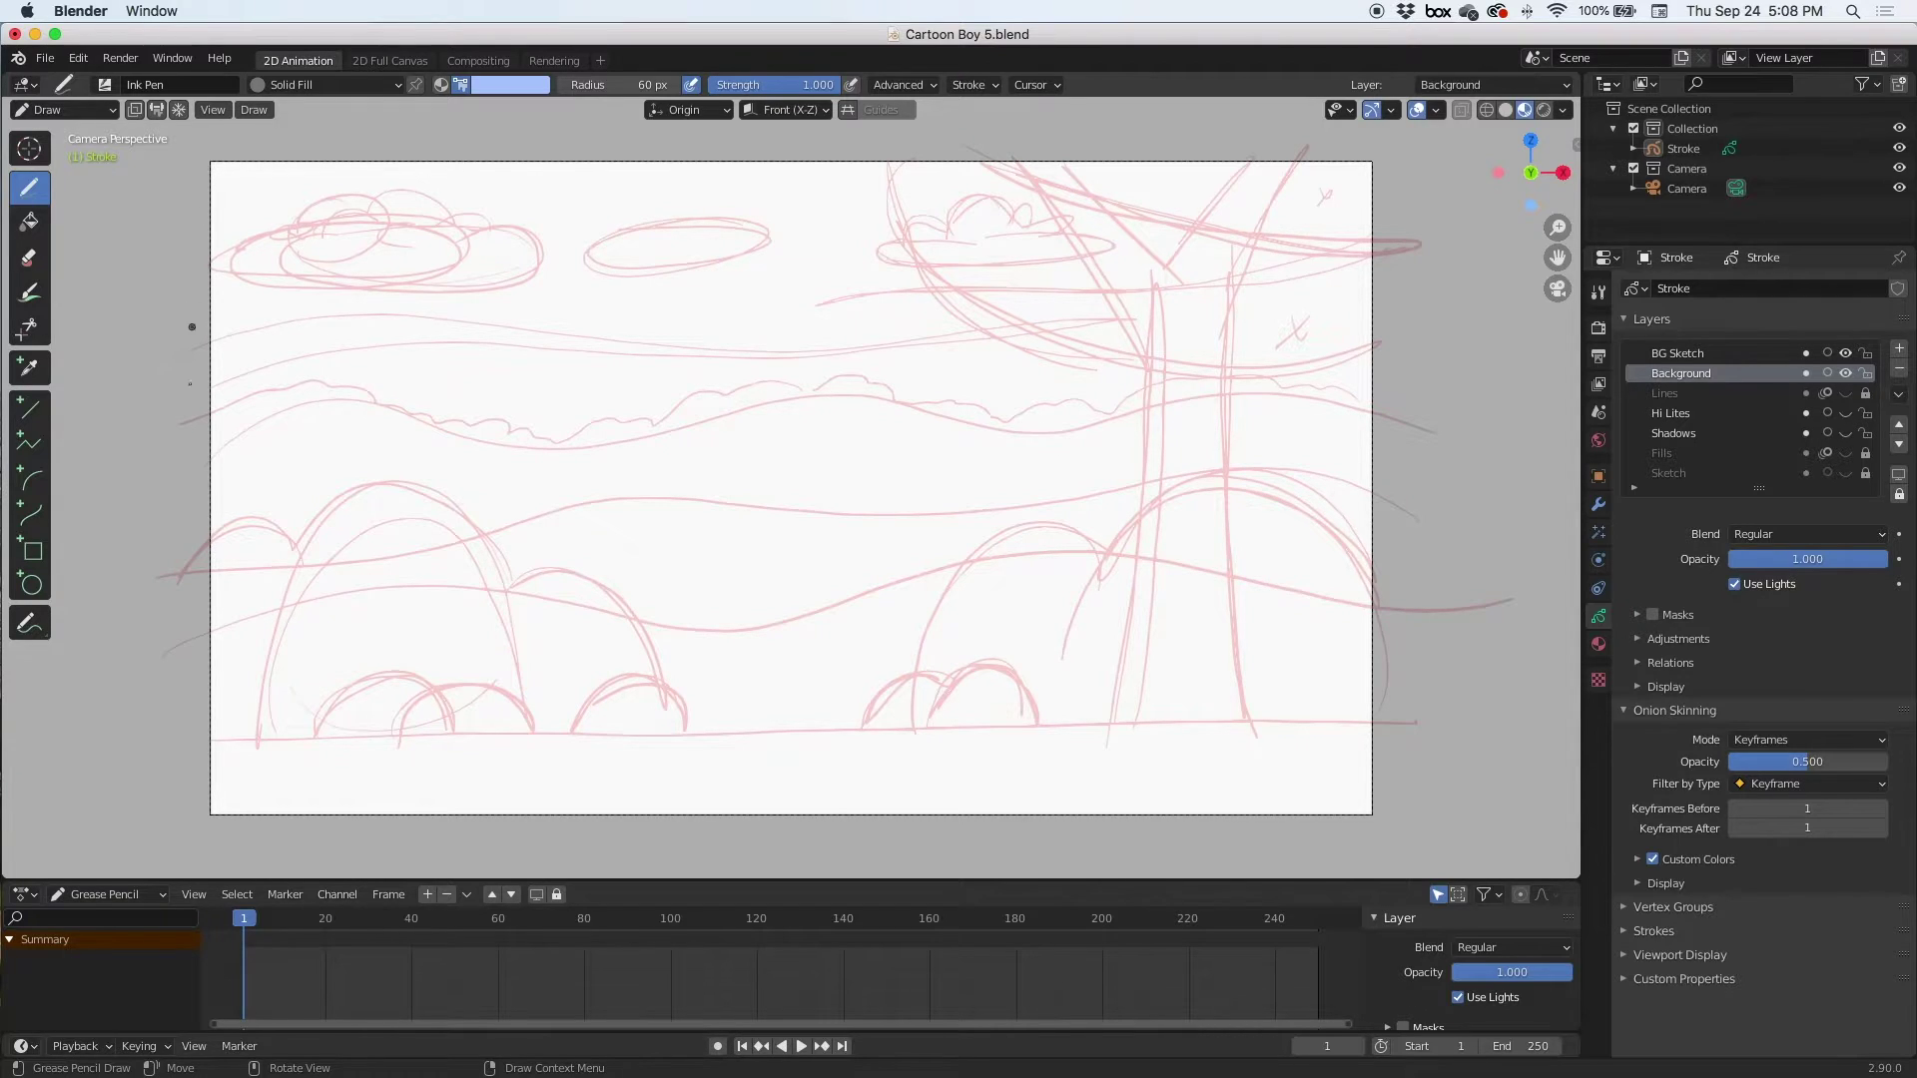
mouse_move(197, 479)
mouse_down()
mouse_move(203, 153)
mouse_move(1385, 159)
mouse_move(1385, 439)
mouse_move(880, 476)
mouse_move(196, 488)
mouse_up()
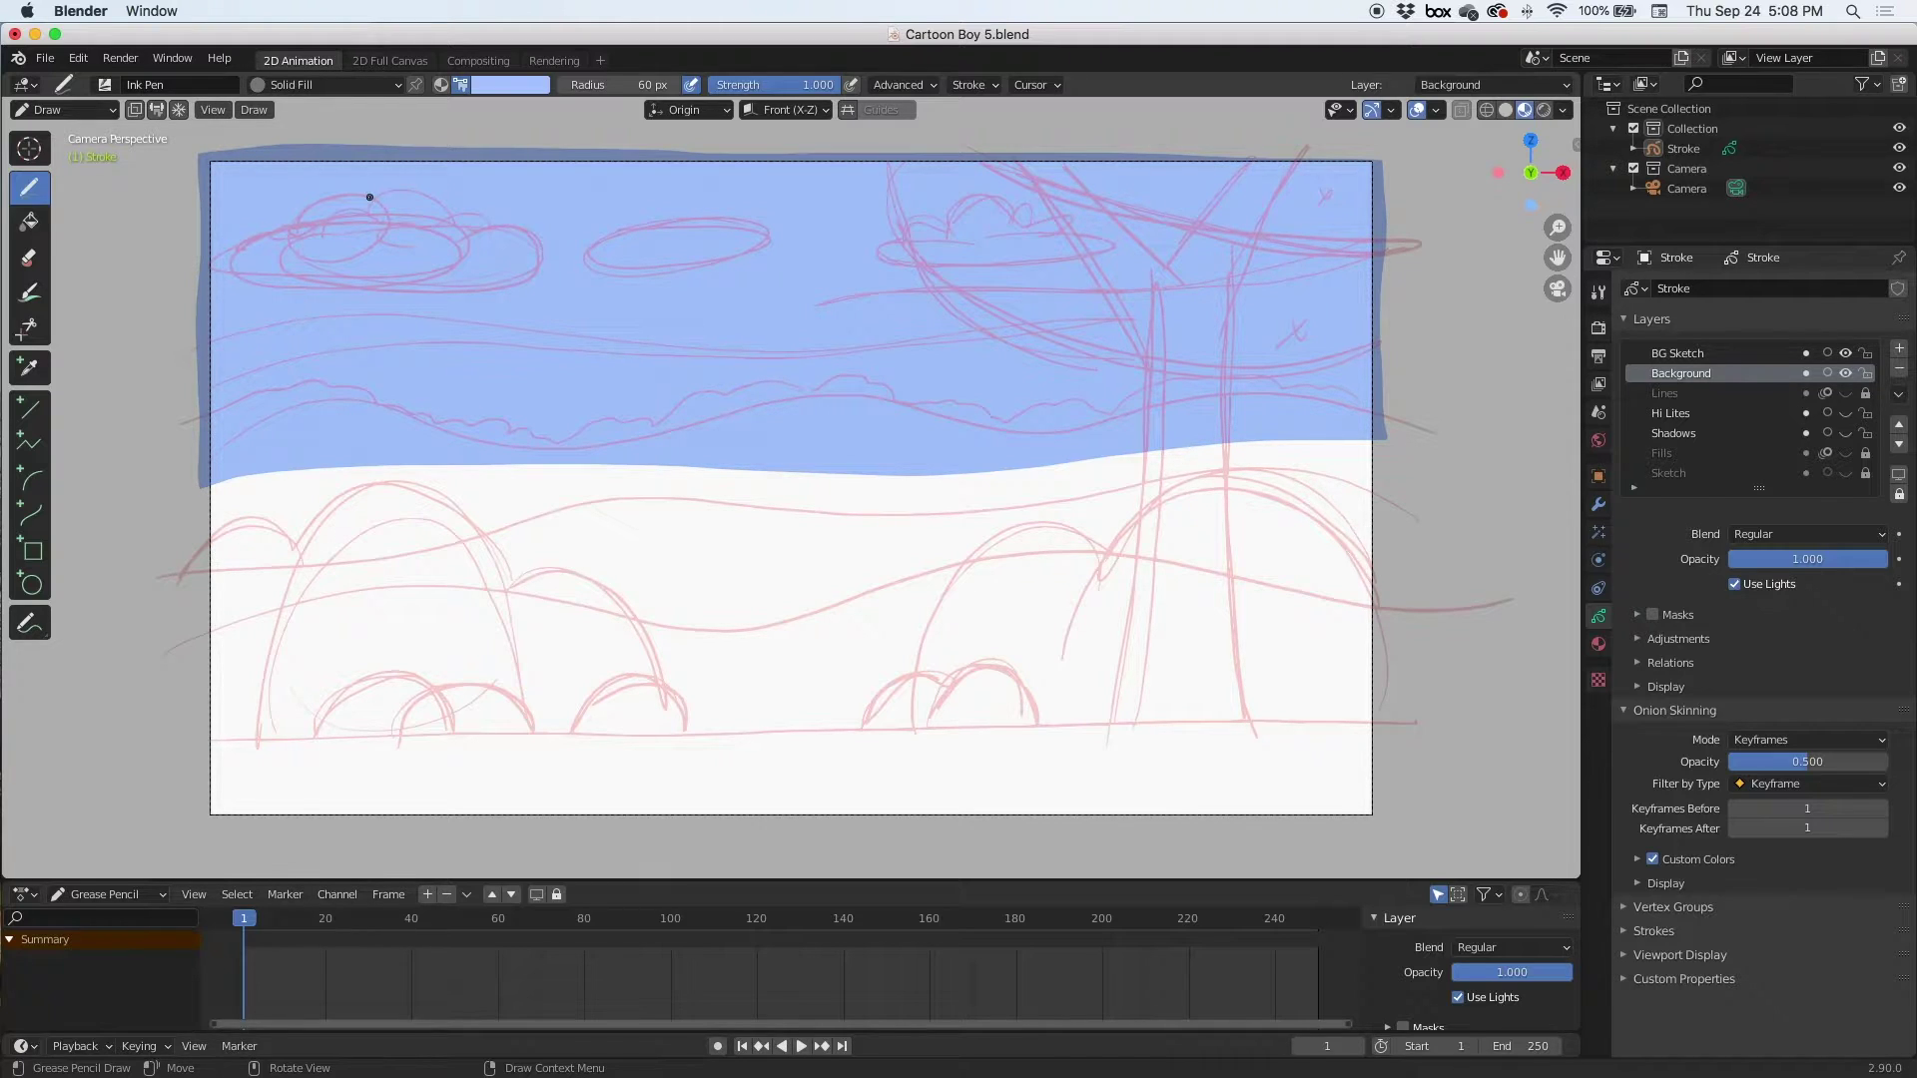
Switch the brush colour to white and fill both upper-left cloud outlines
click(509, 88)
click(419, 304)
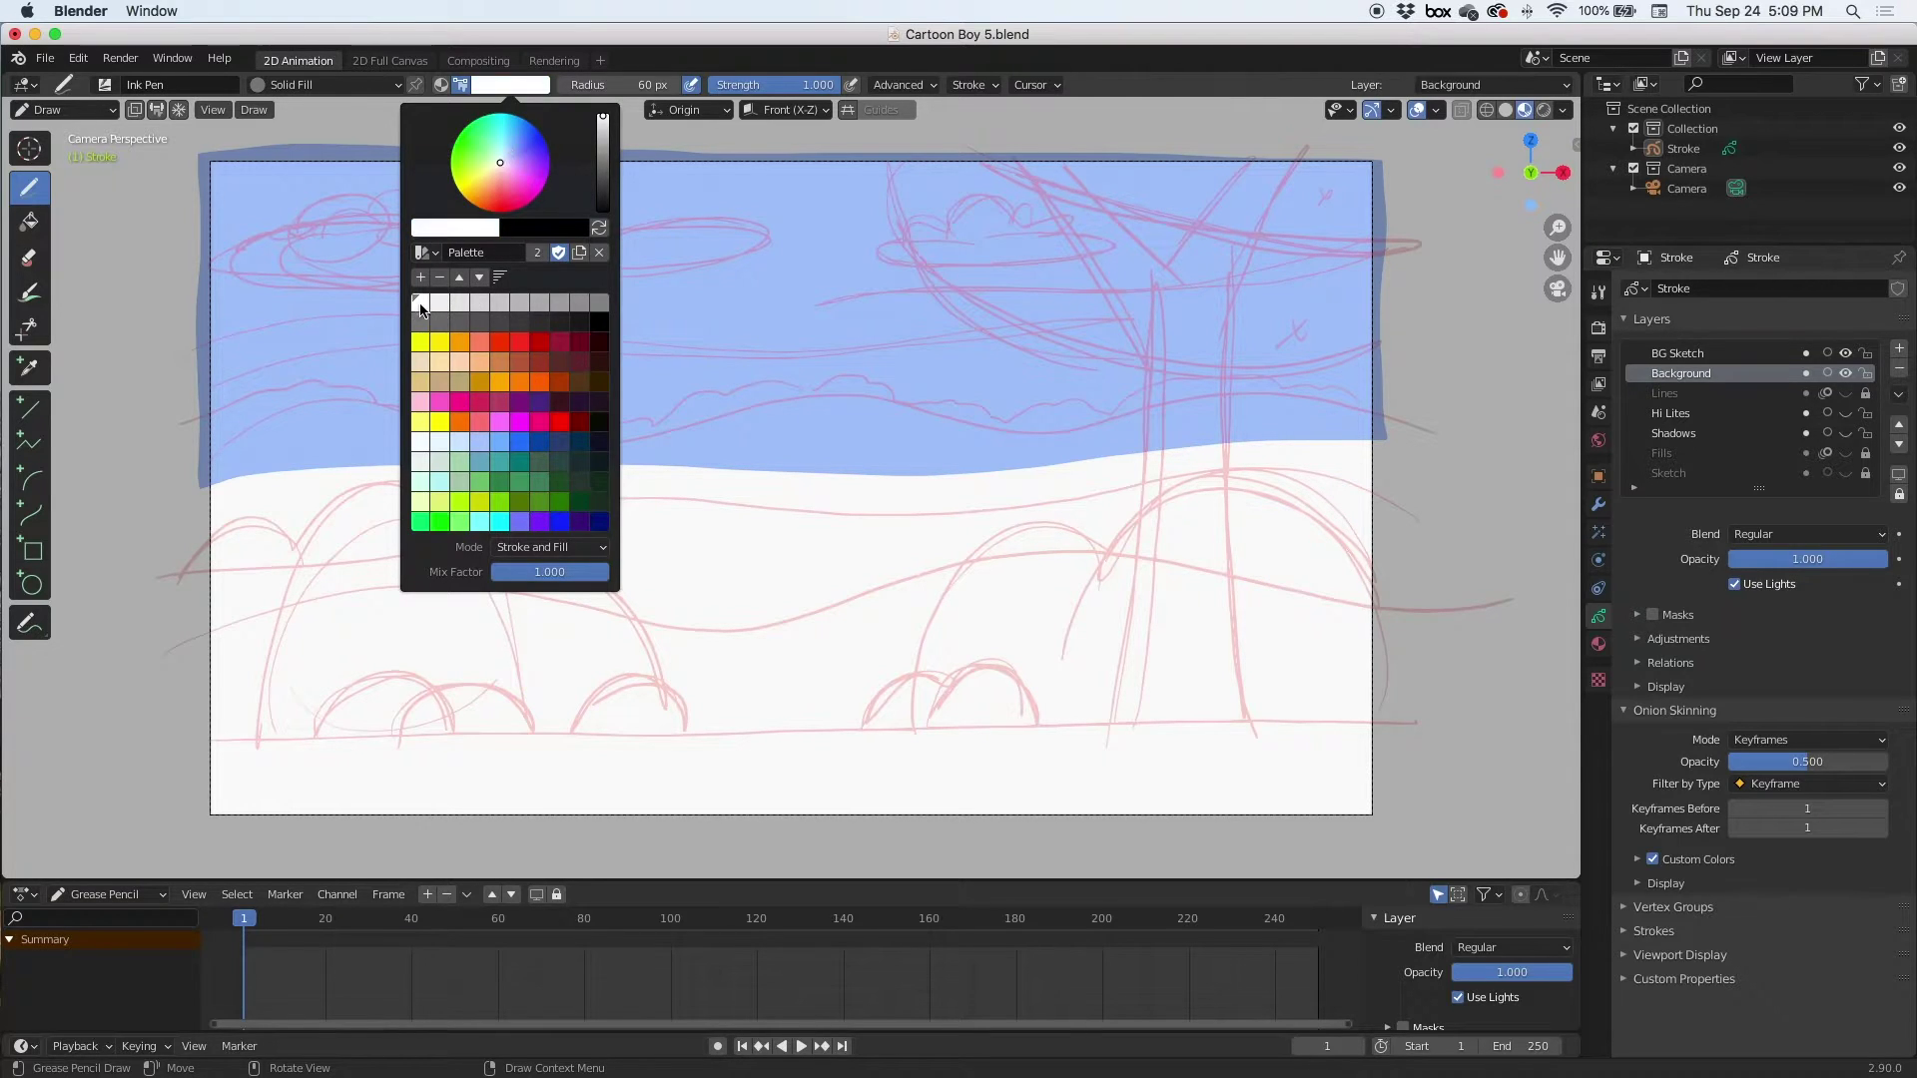
mouse_move(382, 215)
mouse_down()
mouse_move(345, 197)
mouse_move(268, 230)
mouse_move(226, 259)
mouse_move(229, 285)
mouse_move(545, 285)
mouse_move(531, 245)
mouse_move(426, 220)
mouse_move(402, 240)
mouse_move(372, 206)
mouse_up()
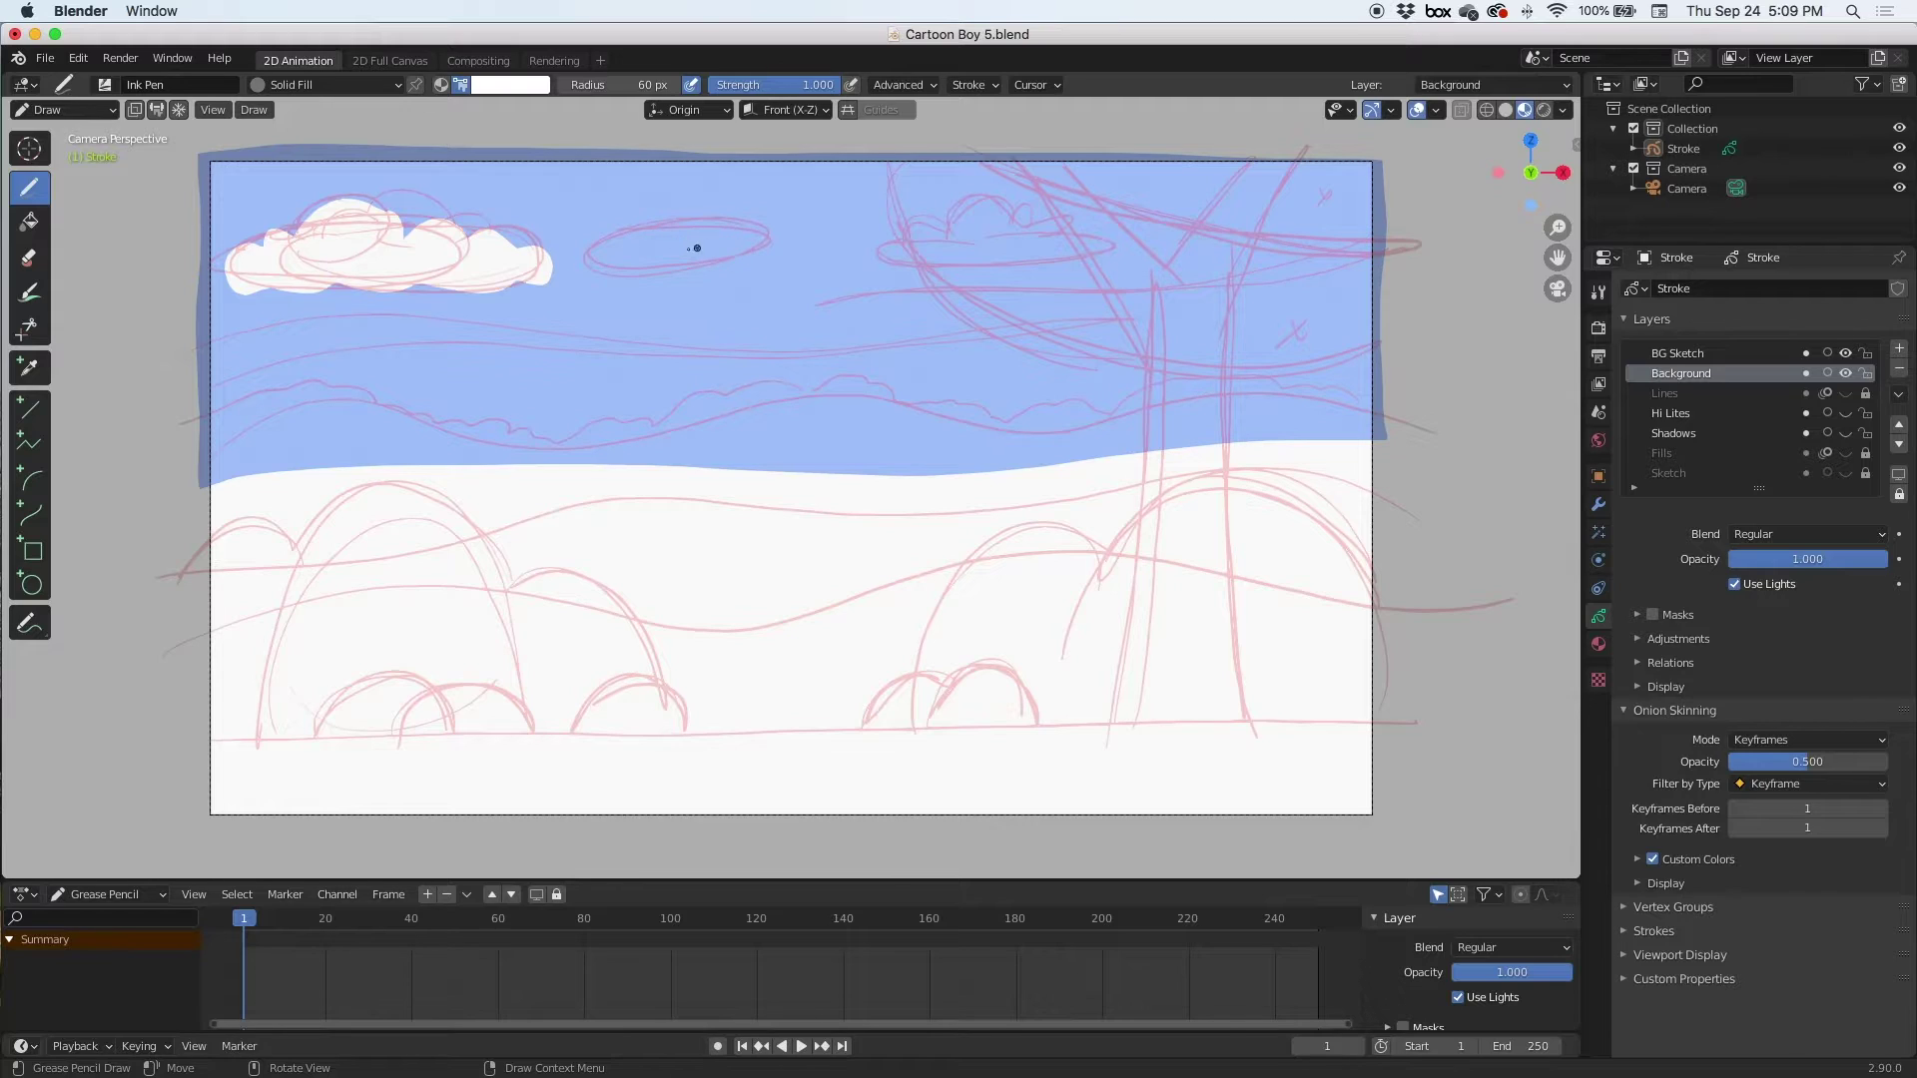
mouse_move(599, 262)
mouse_down()
mouse_move(822, 264)
mouse_move(659, 250)
mouse_move(819, 238)
mouse_move(689, 218)
mouse_move(706, 202)
mouse_move(601, 263)
mouse_up()
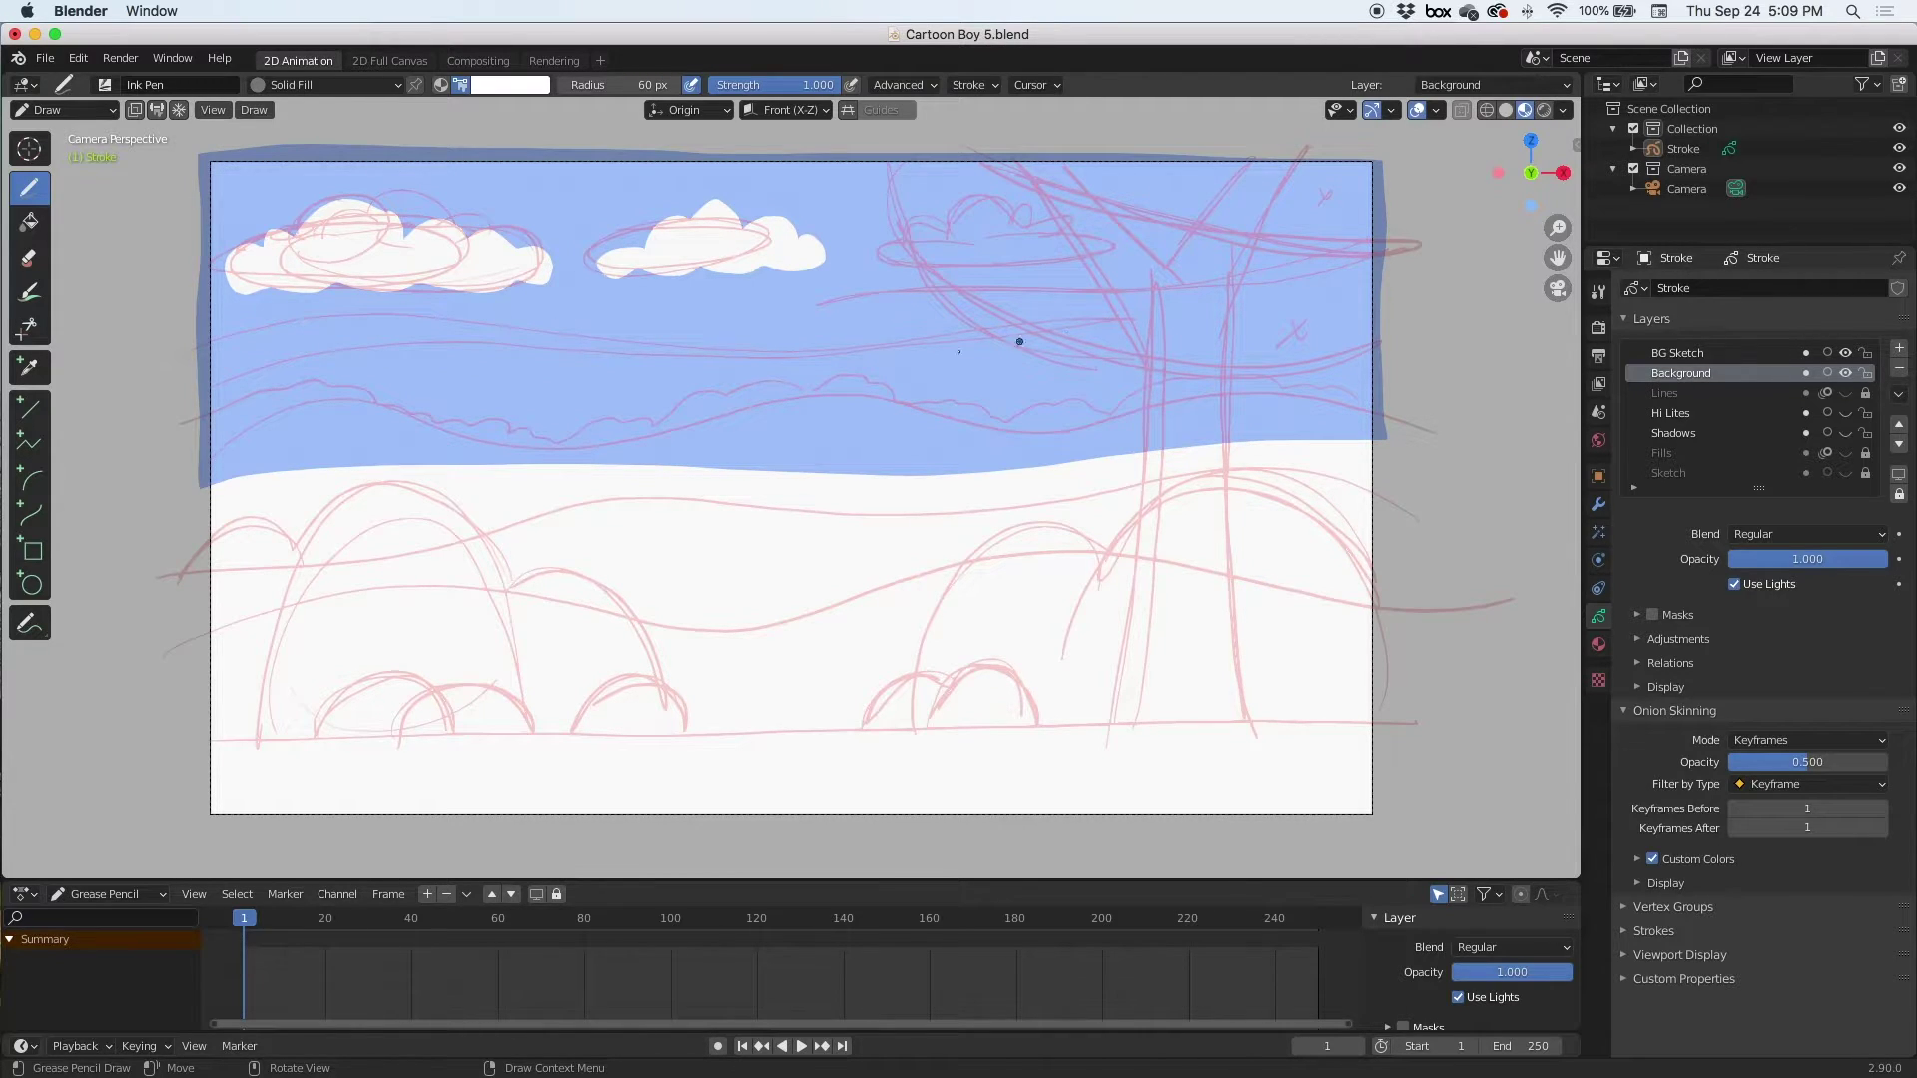
Paint pale light-blue wispy streaks across the left and upper sky
click(515, 86)
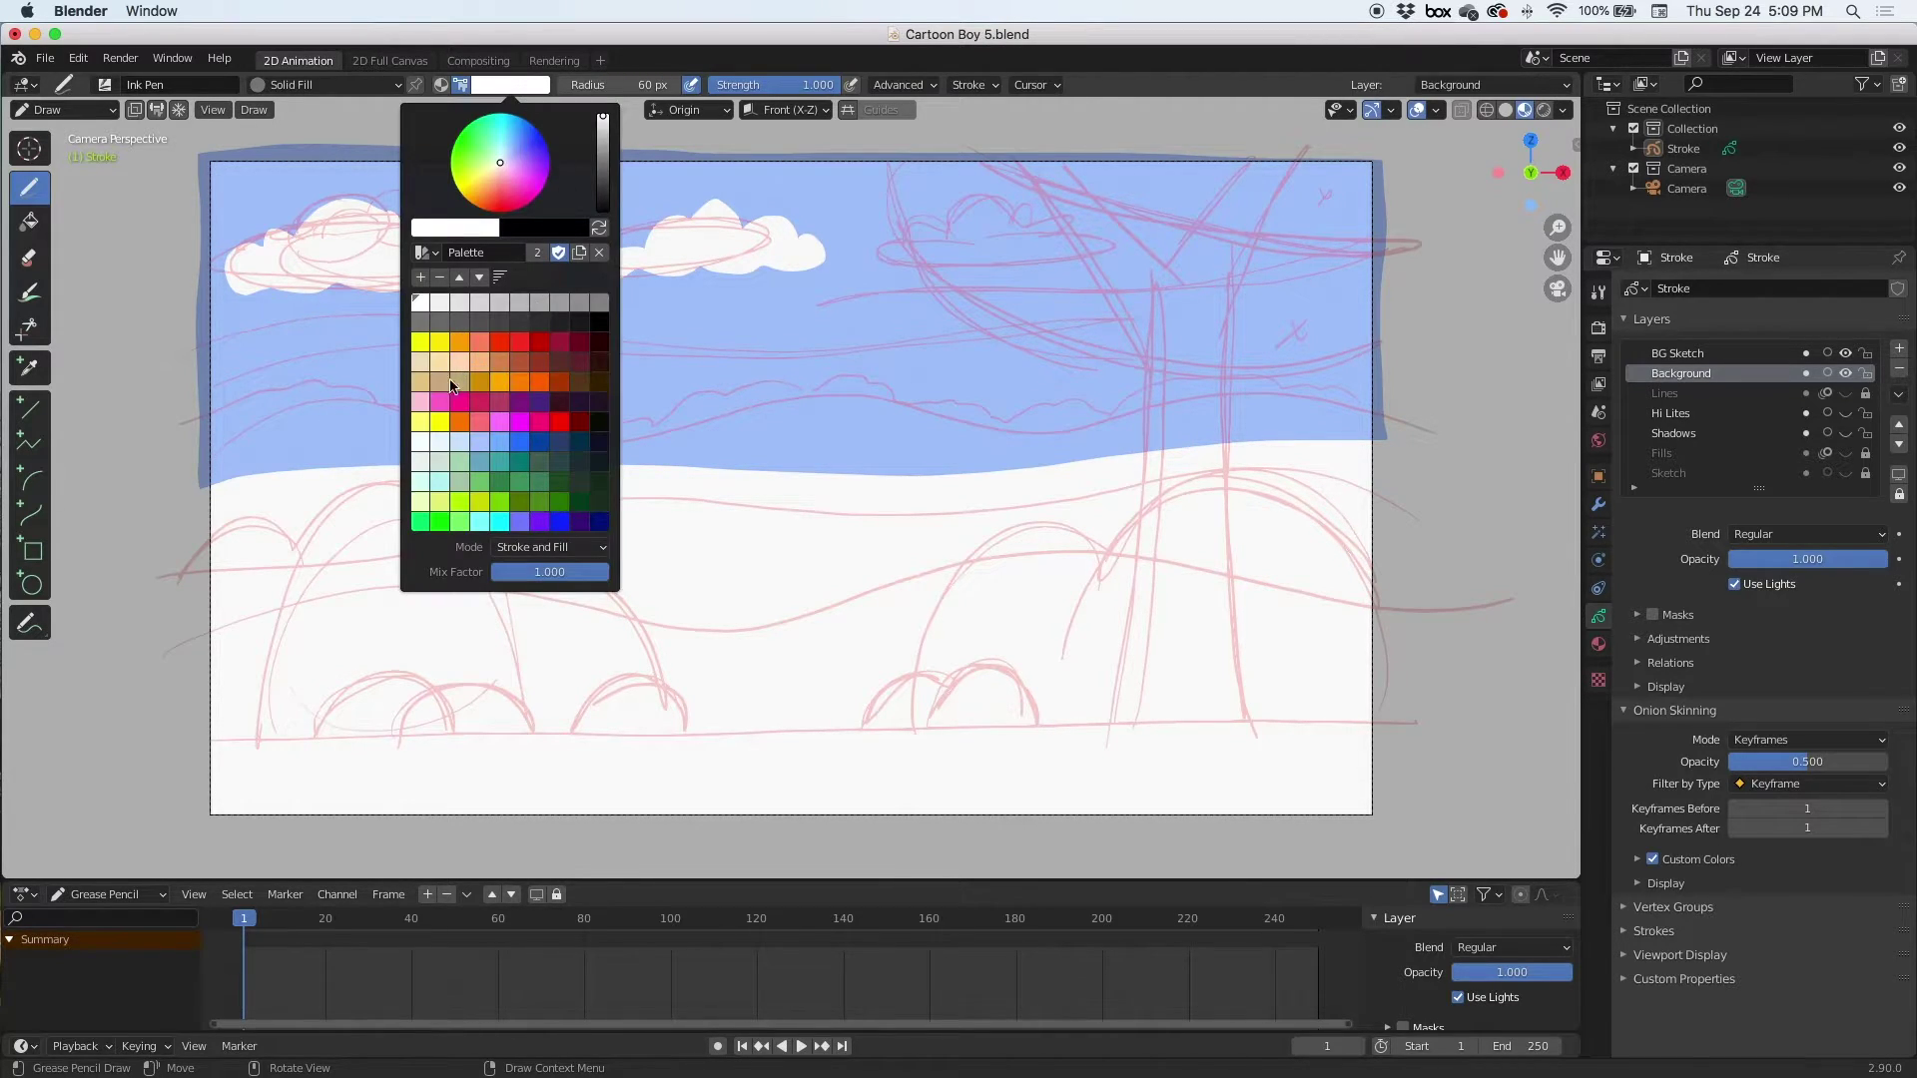
click(457, 446)
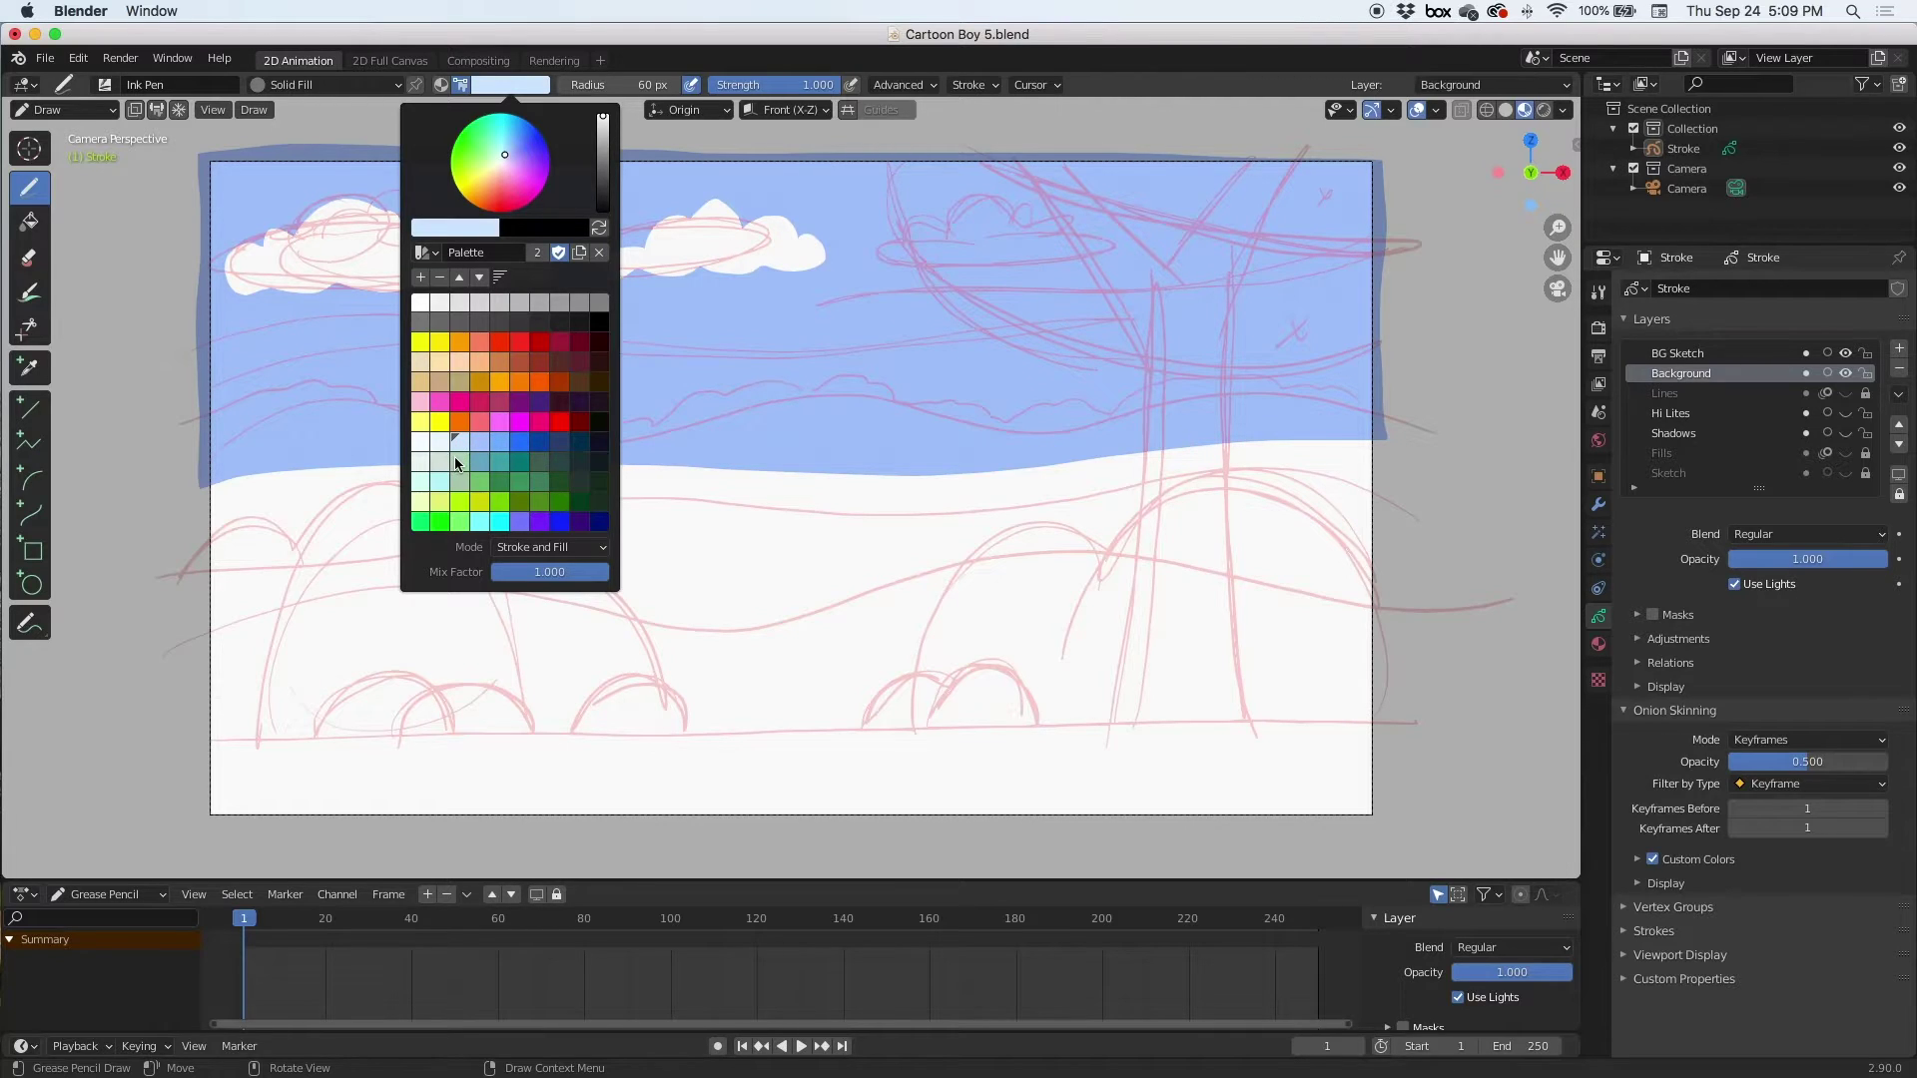
click(478, 443)
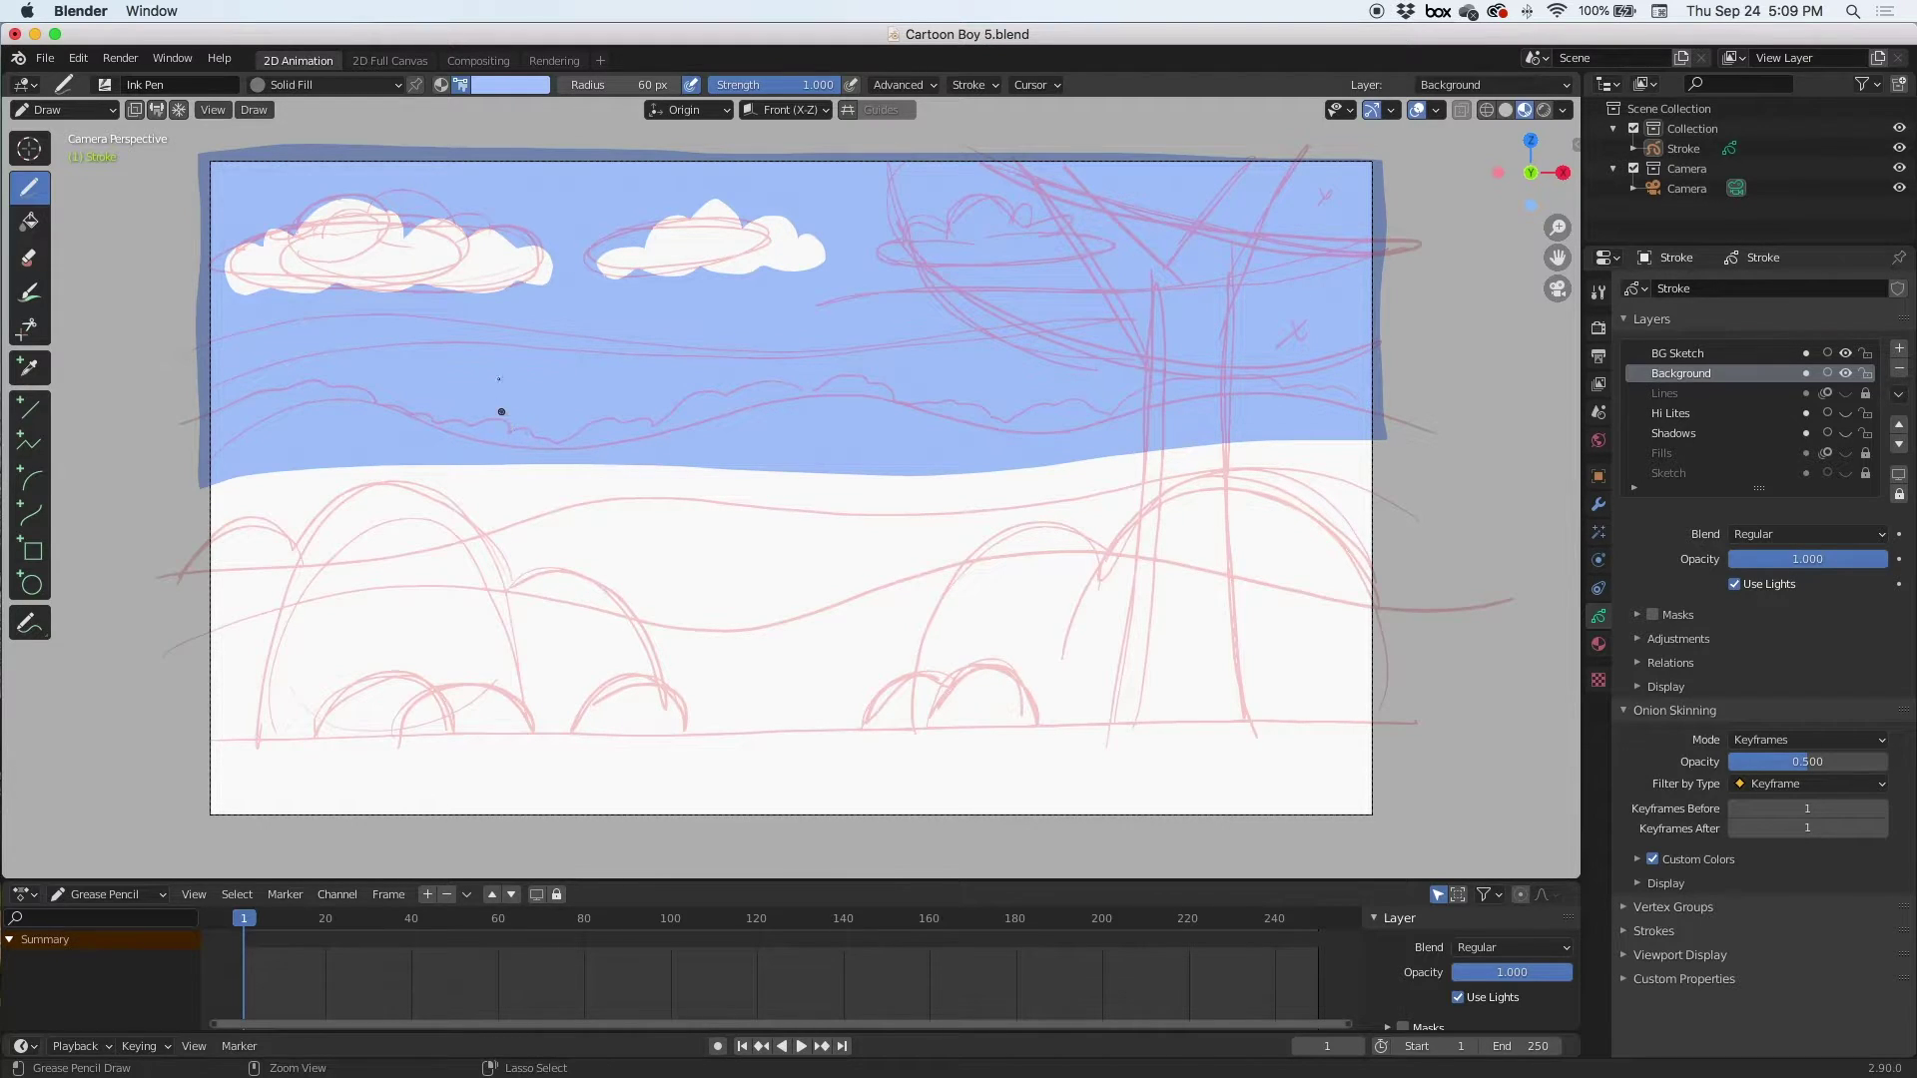
click(510, 85)
click(457, 441)
mouse_move(208, 392)
mouse_down()
mouse_move(386, 348)
mouse_move(810, 367)
mouse_move(1149, 322)
mouse_move(785, 354)
mouse_move(407, 318)
mouse_move(188, 373)
mouse_up()
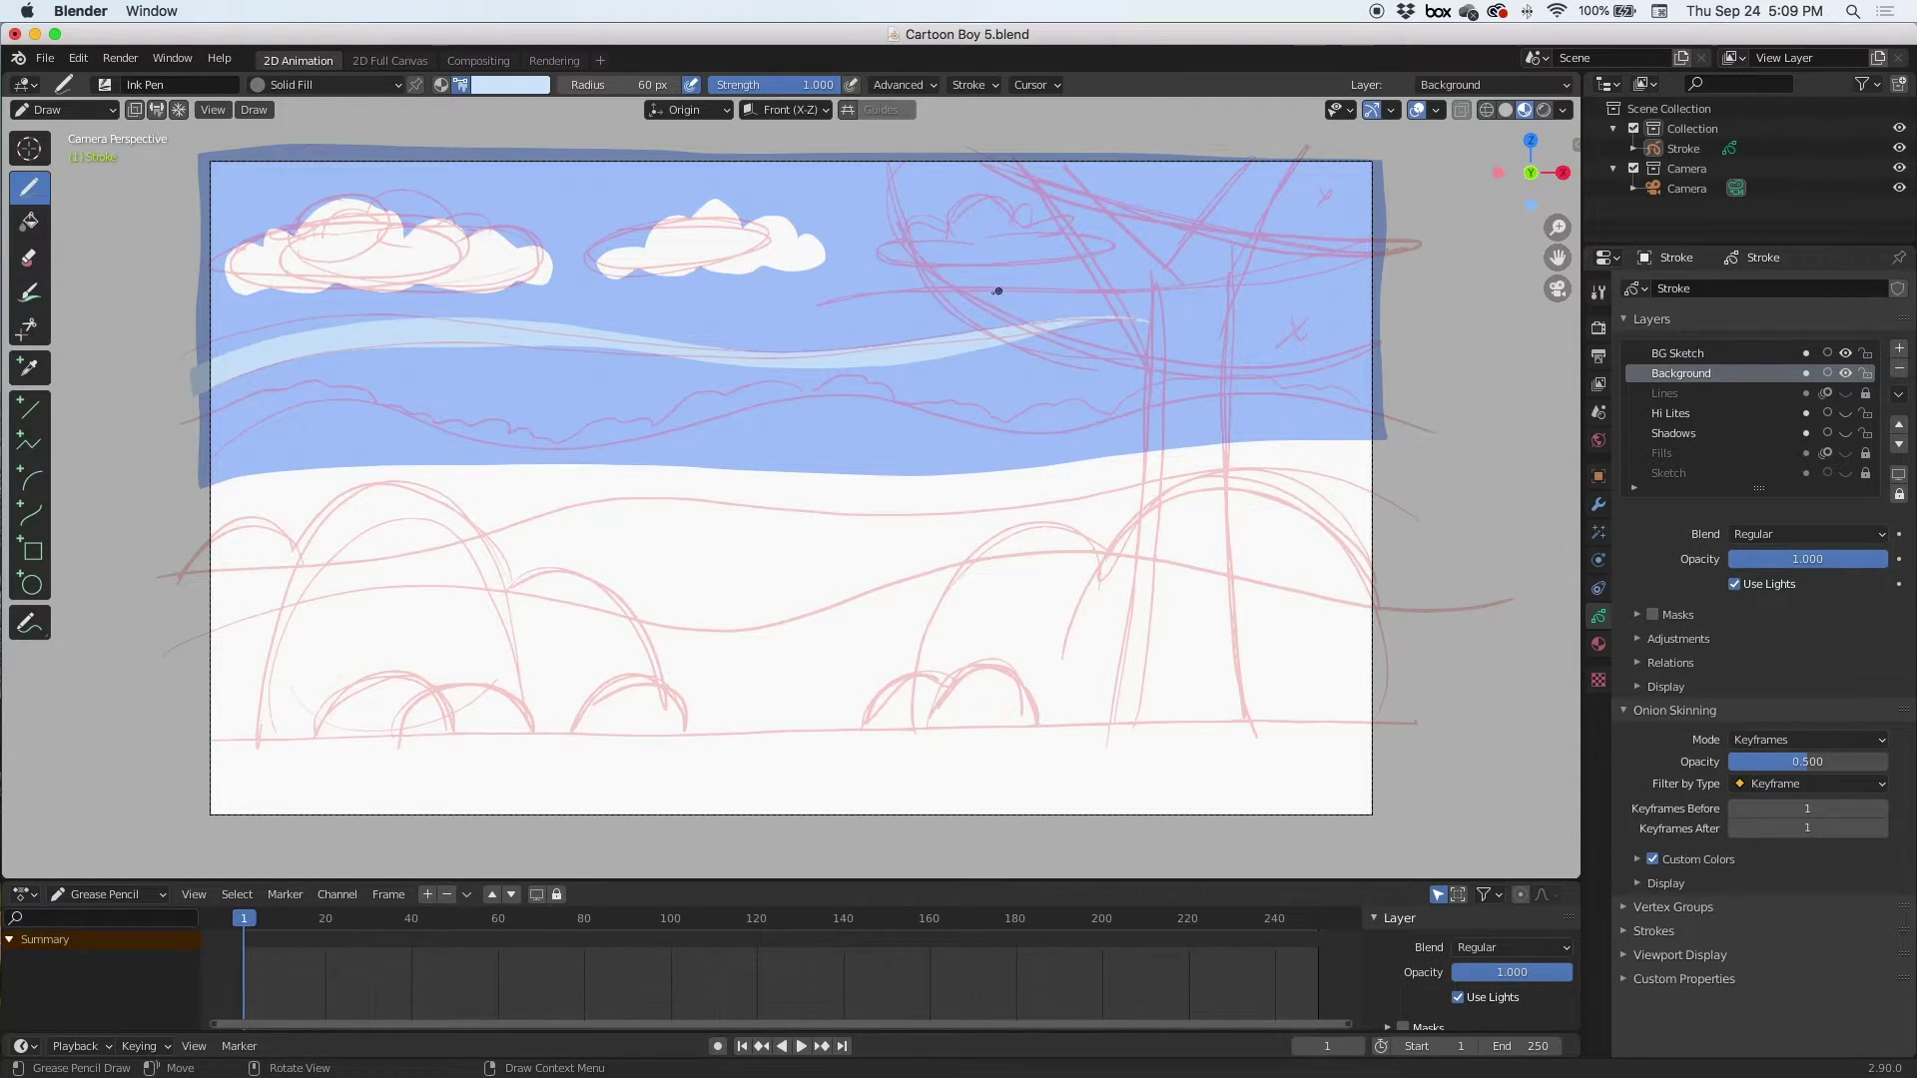
drag(928, 294, 628, 316)
mouse_move(818, 299)
mouse_down()
mouse_move(912, 313)
mouse_move(1062, 276)
mouse_up()
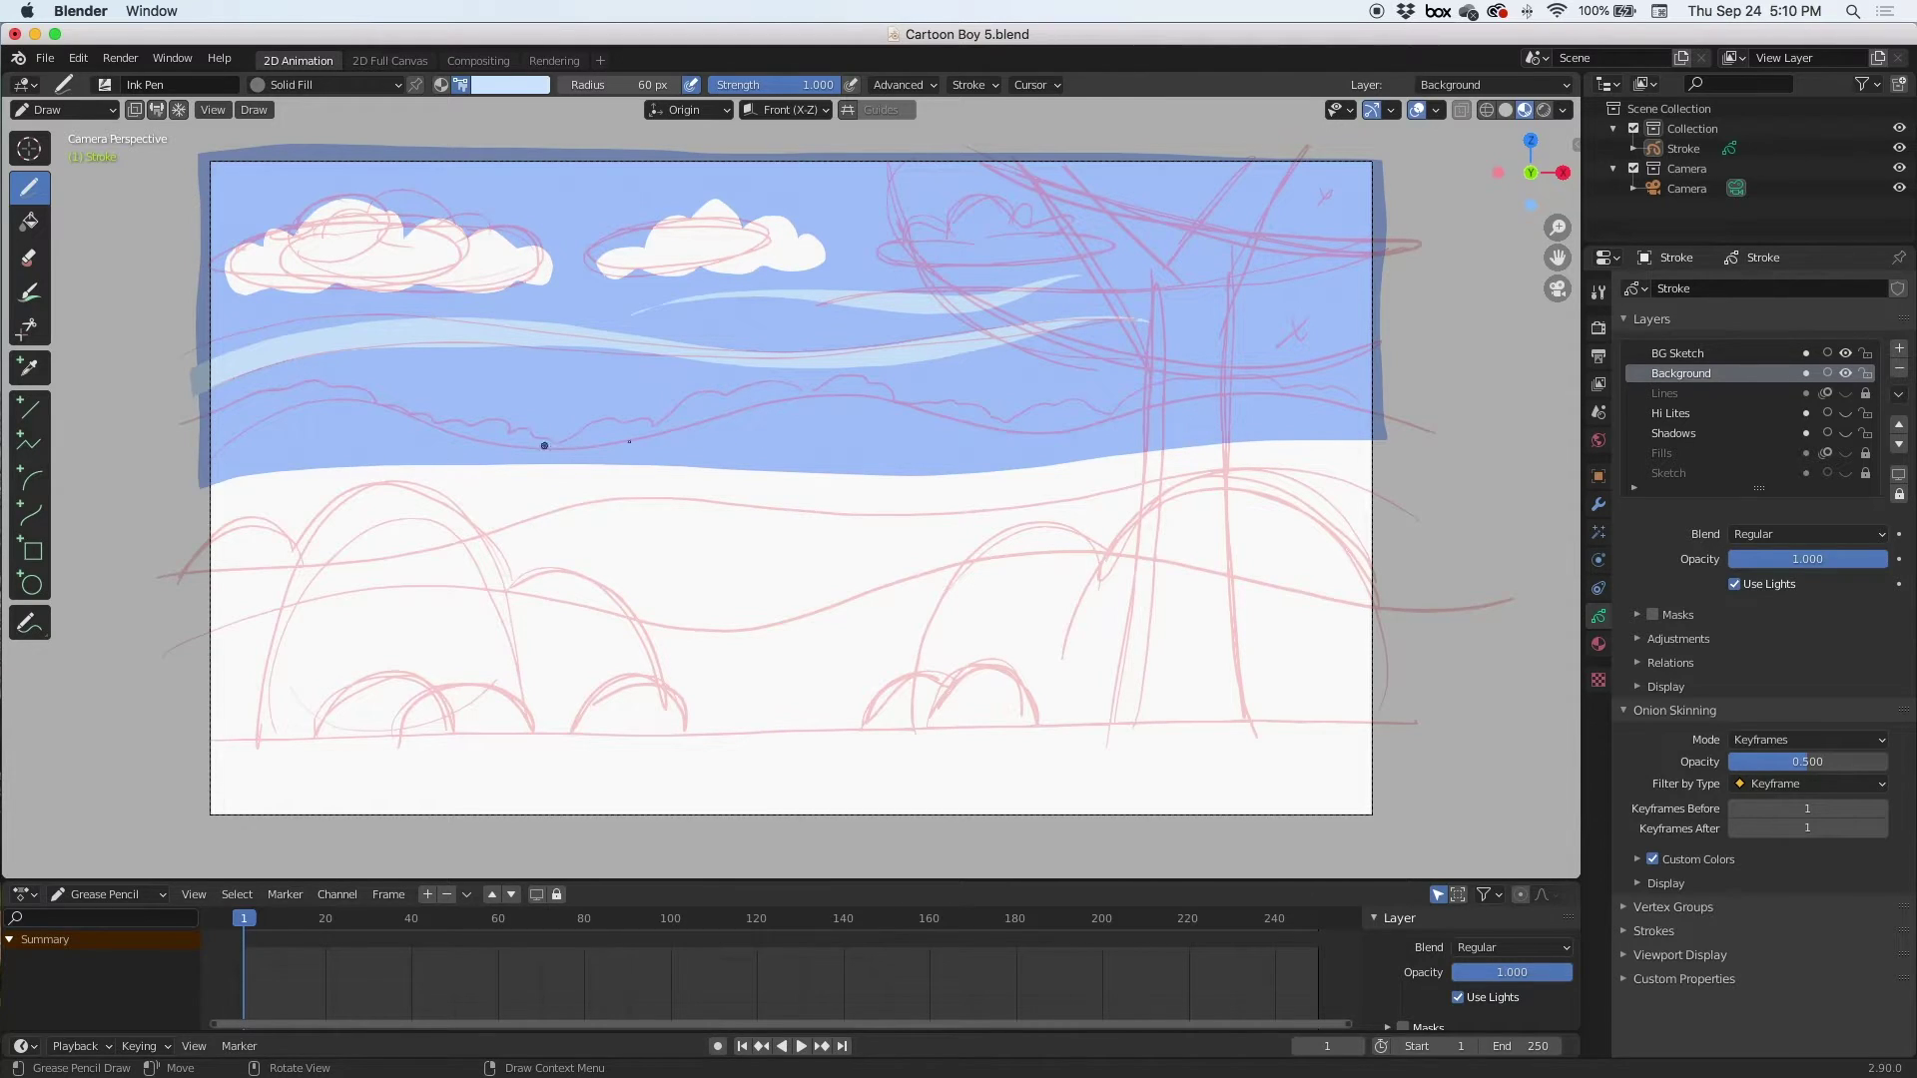
Paint a near-white band of distant clouds along the horizon
click(520, 88)
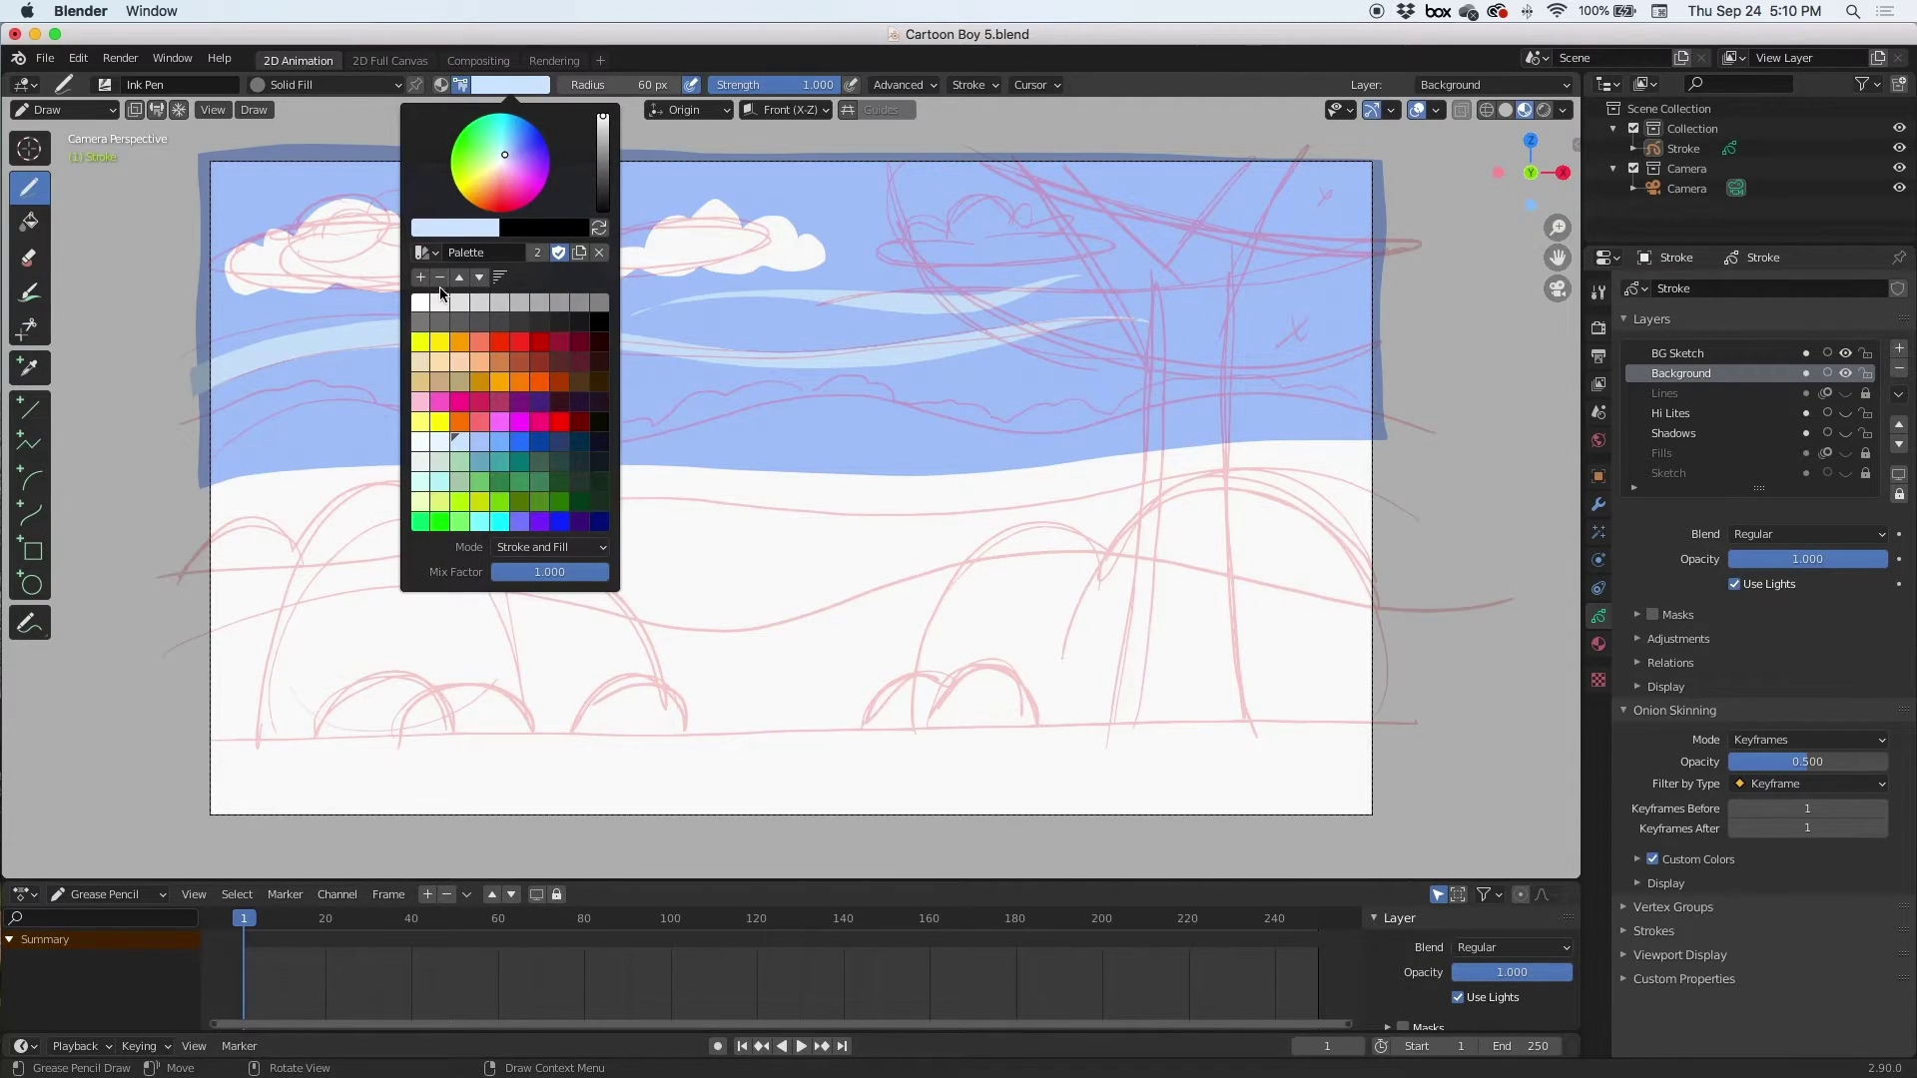
click(442, 443)
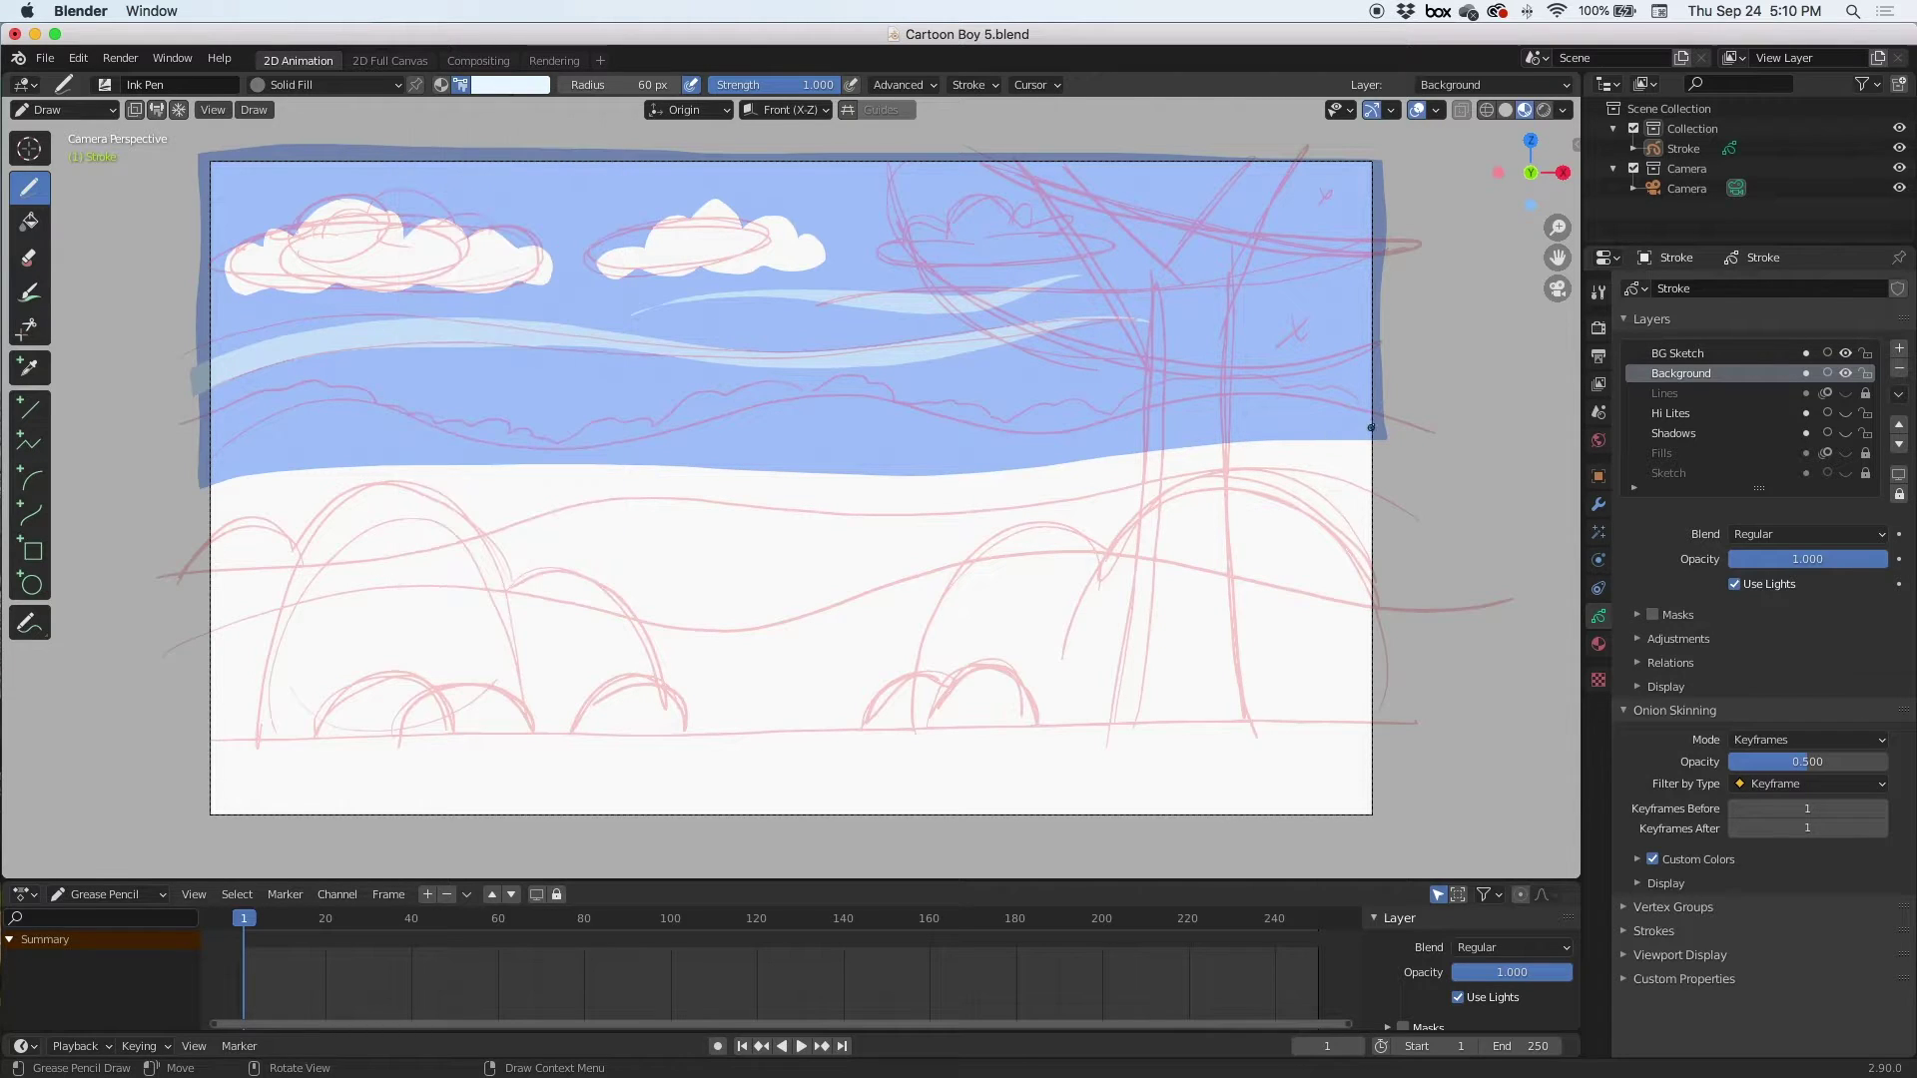
mouse_move(1348, 389)
mouse_down()
mouse_move(1225, 373)
mouse_move(1005, 419)
mouse_move(867, 382)
mouse_move(746, 383)
mouse_move(540, 439)
mouse_move(316, 387)
mouse_move(202, 411)
mouse_move(179, 483)
mouse_move(1088, 462)
mouse_move(1383, 432)
mouse_up()
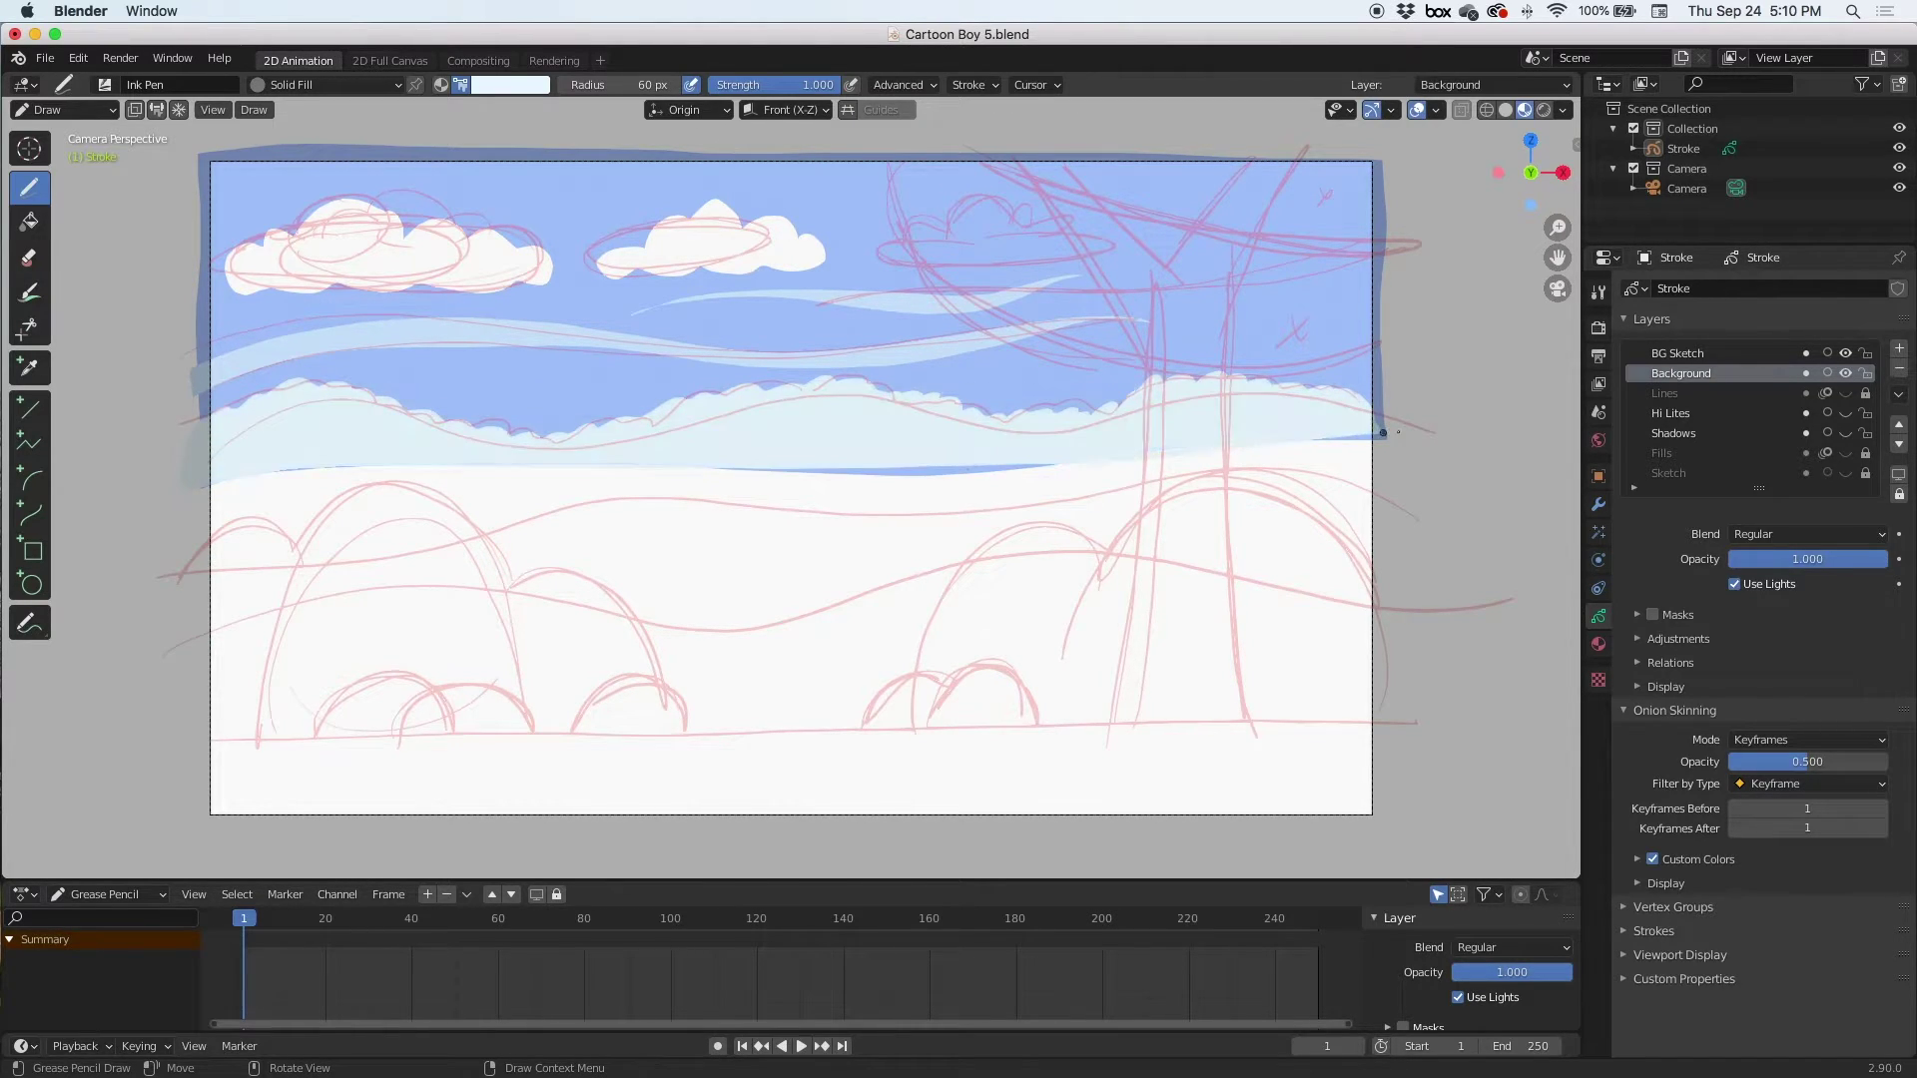
click(516, 85)
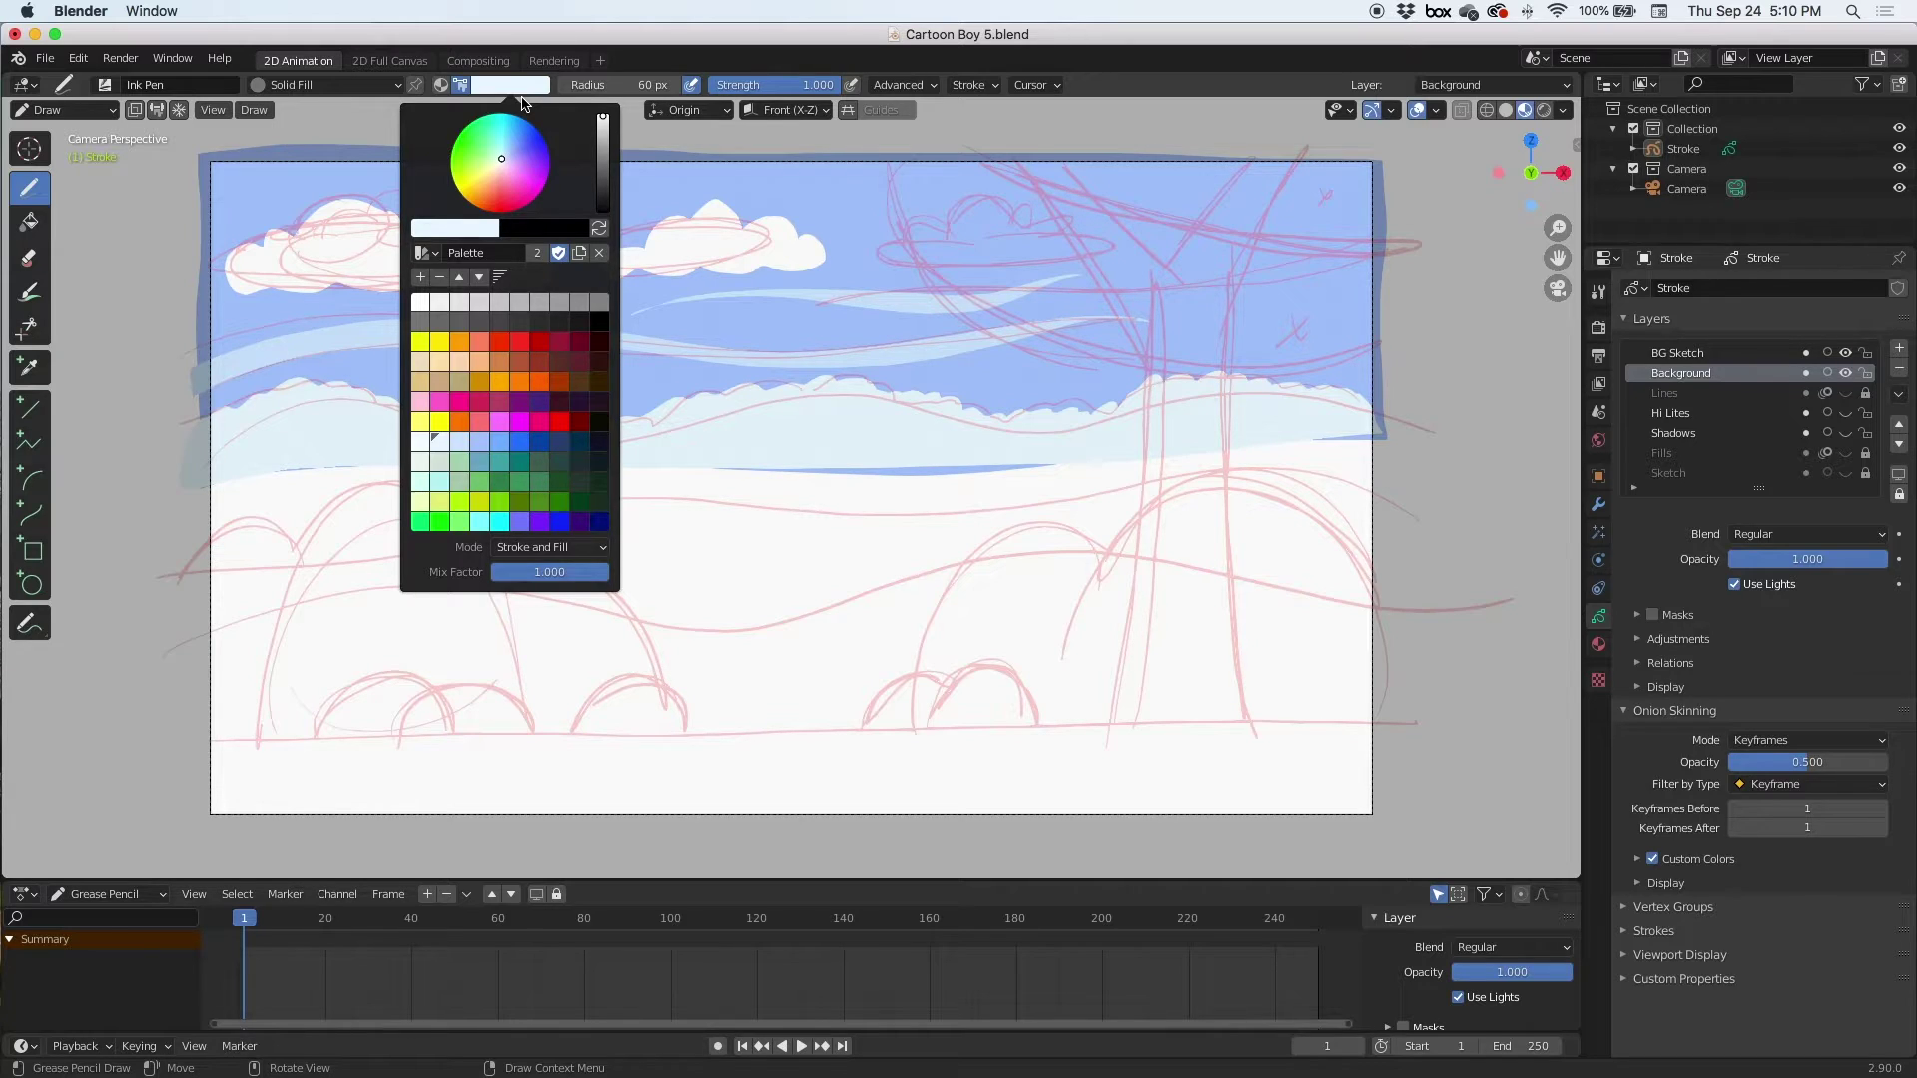
Paint a muted teal hill band across the background, undoing a stray stroke
click(480, 463)
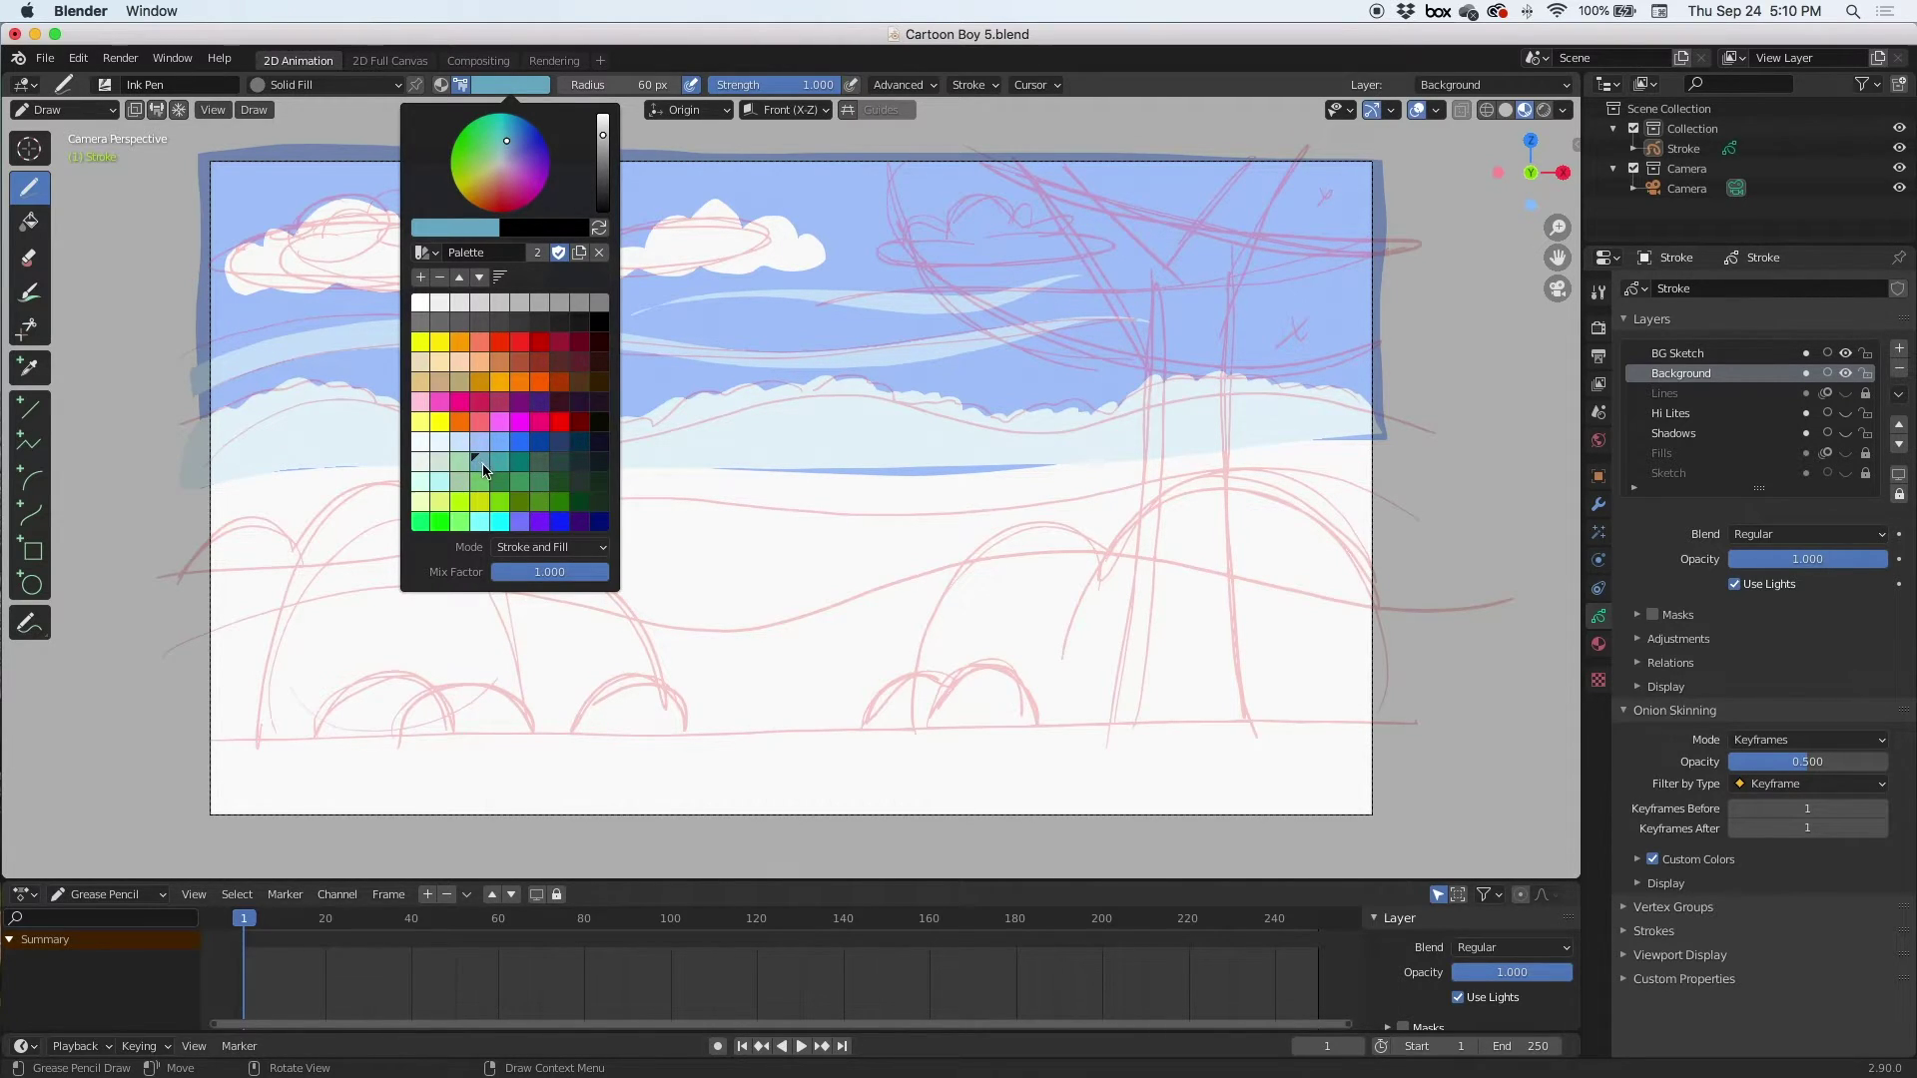
mouse_move(165, 504)
mouse_down()
mouse_move(250, 442)
mouse_move(368, 405)
mouse_move(313, 441)
mouse_up()
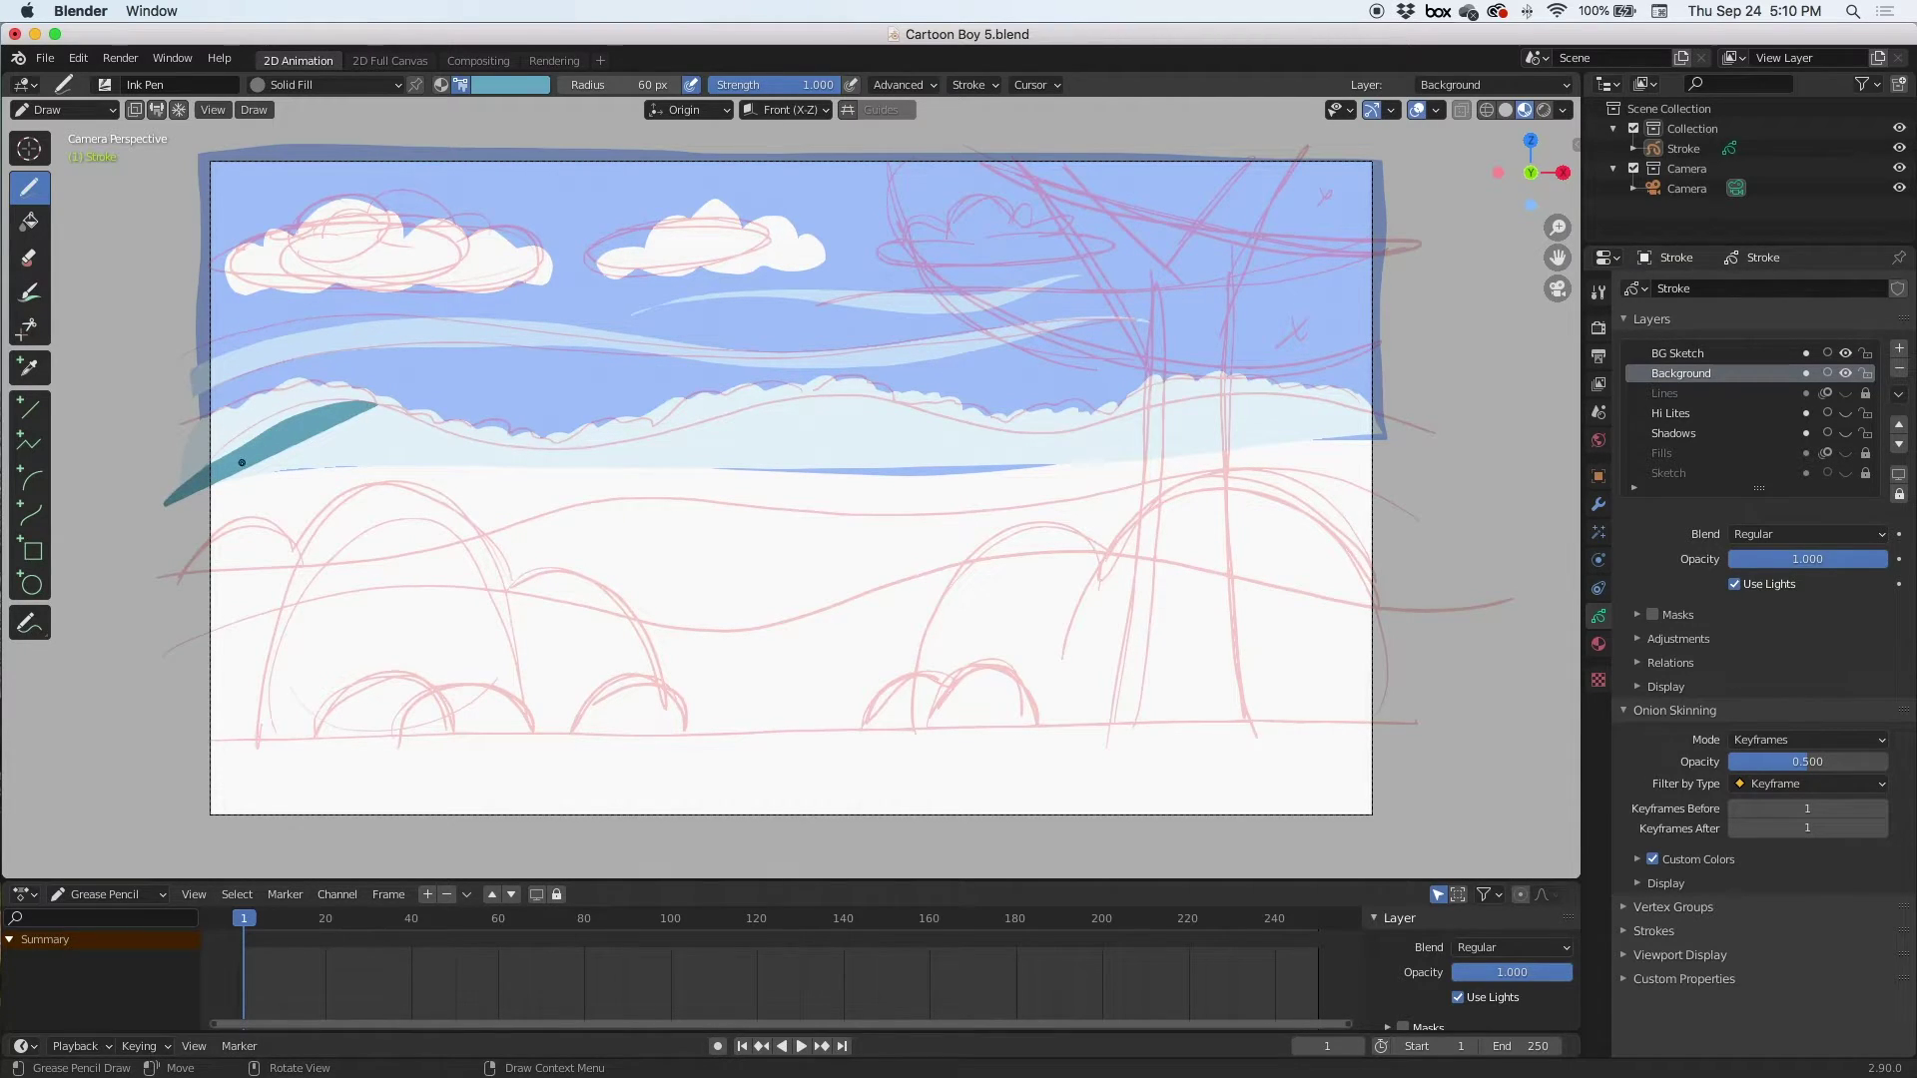
key(super+z)
mouse_move(188, 461)
mouse_down()
mouse_move(296, 409)
mouse_move(508, 455)
mouse_move(806, 403)
mouse_move(1051, 432)
mouse_move(1287, 400)
mouse_move(1392, 433)
mouse_move(1466, 499)
mouse_move(1439, 529)
mouse_move(1093, 524)
mouse_move(216, 594)
mouse_move(182, 520)
mouse_up()
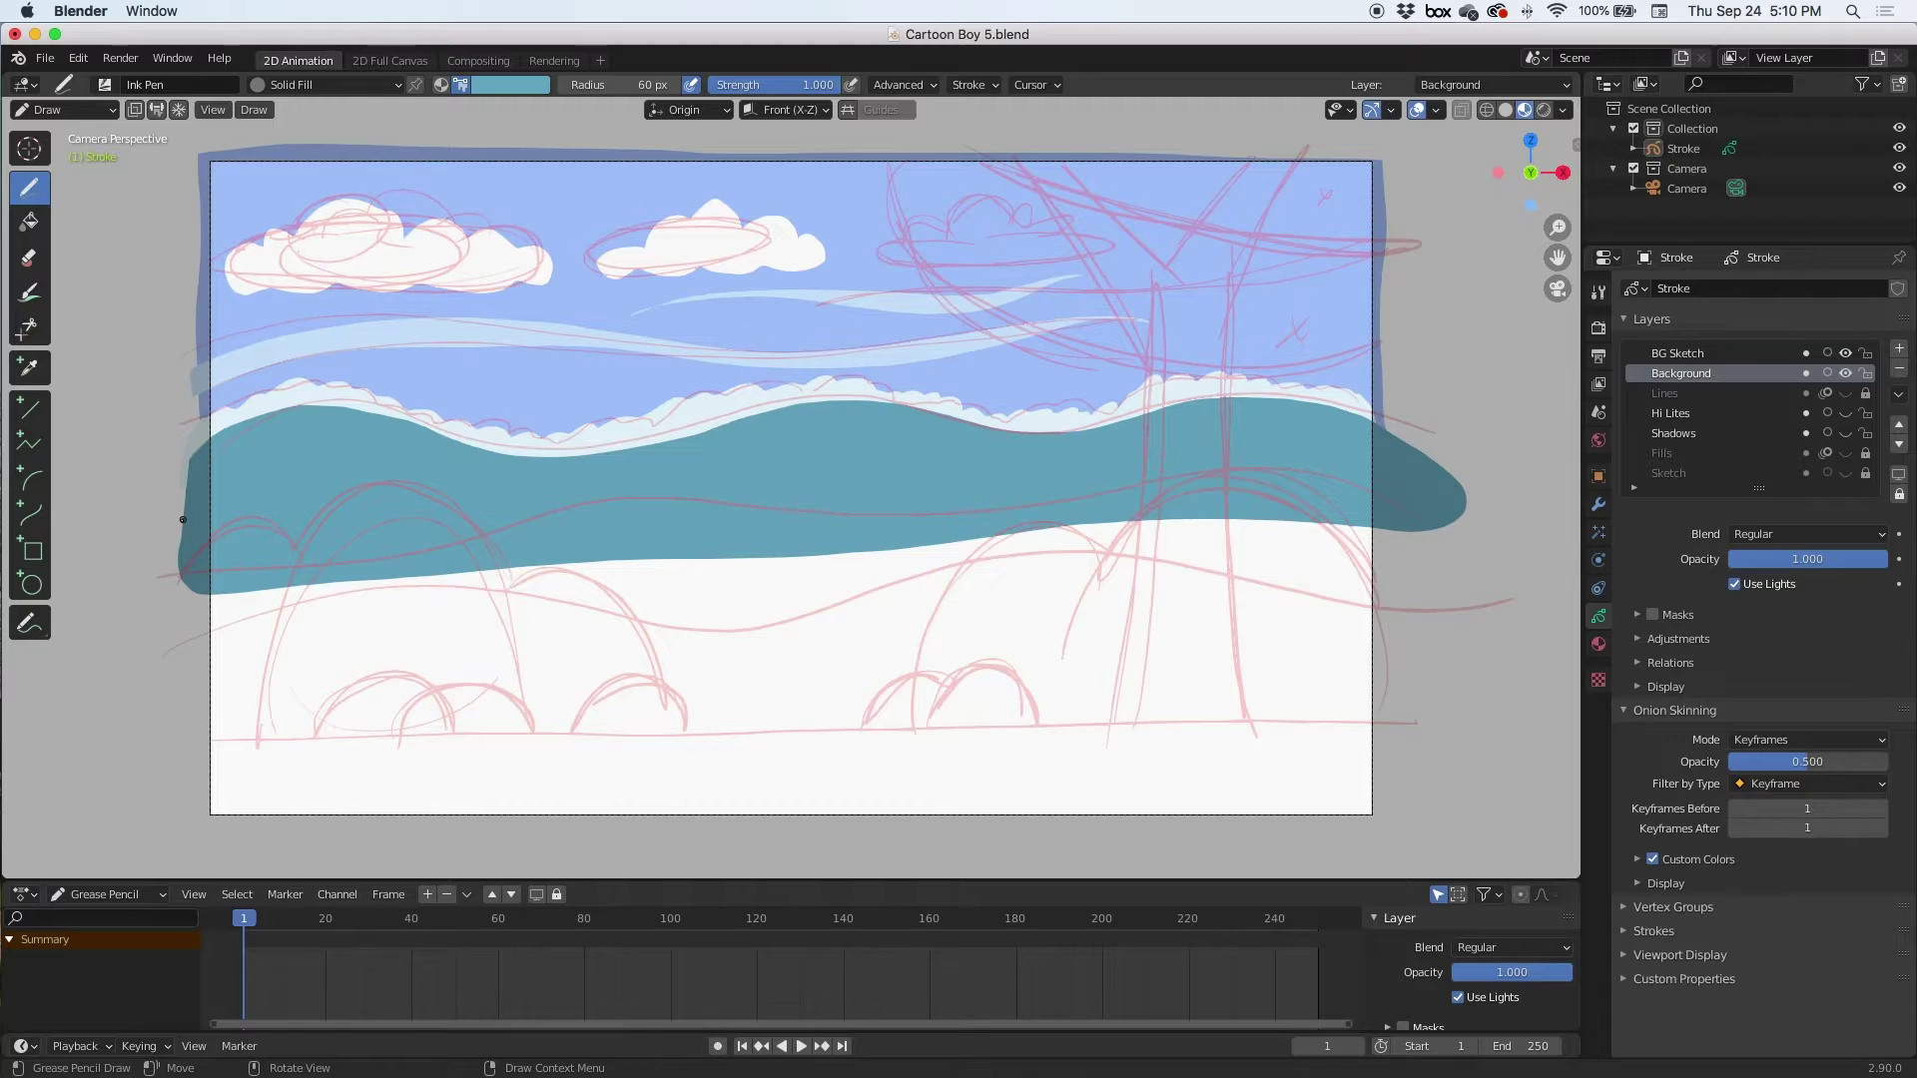
Paint a darker teal rolling hill below it, extending its bottom edge lower
click(524, 89)
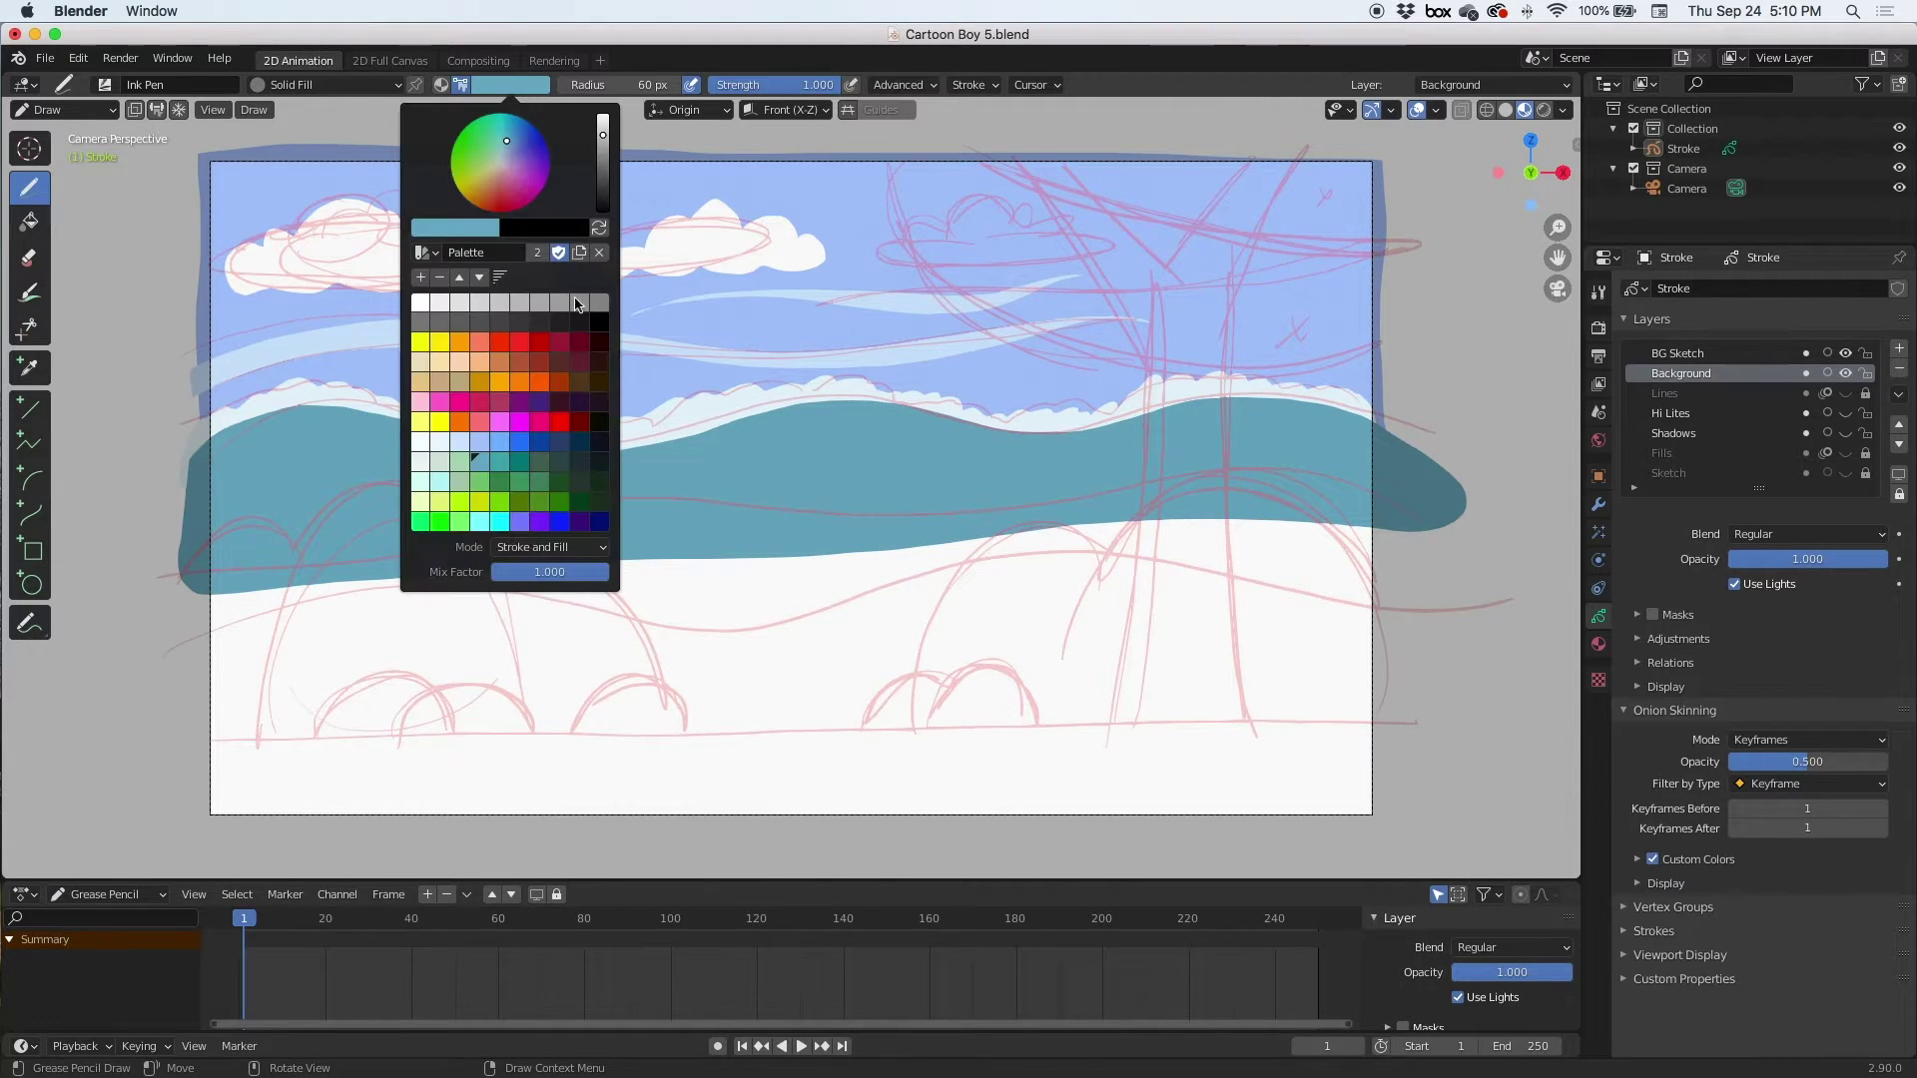
click(518, 469)
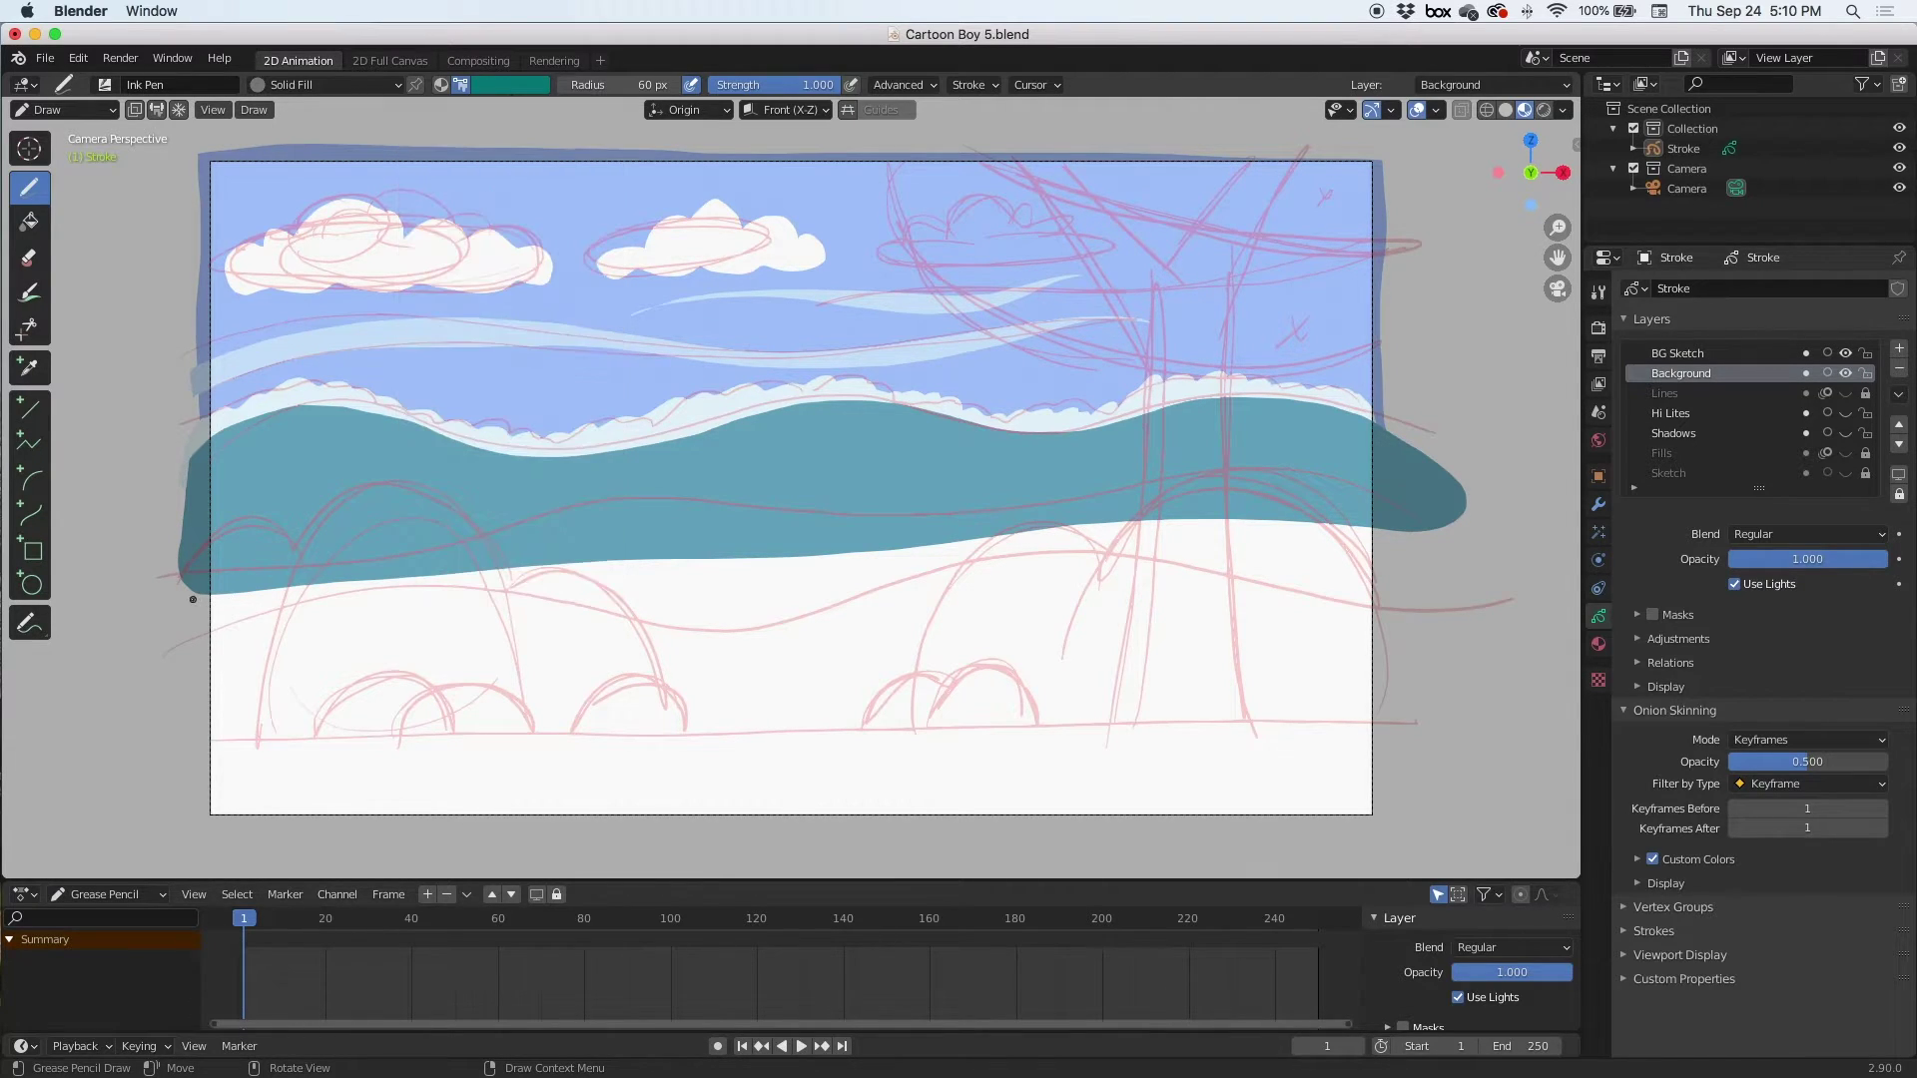
mouse_move(183, 571)
mouse_down()
mouse_move(548, 511)
mouse_move(1118, 493)
mouse_move(1388, 501)
mouse_move(1443, 559)
mouse_move(200, 591)
mouse_up()
mouse_move(1079, 612)
mouse_down()
mouse_move(761, 655)
mouse_move(453, 632)
mouse_move(194, 649)
mouse_up()
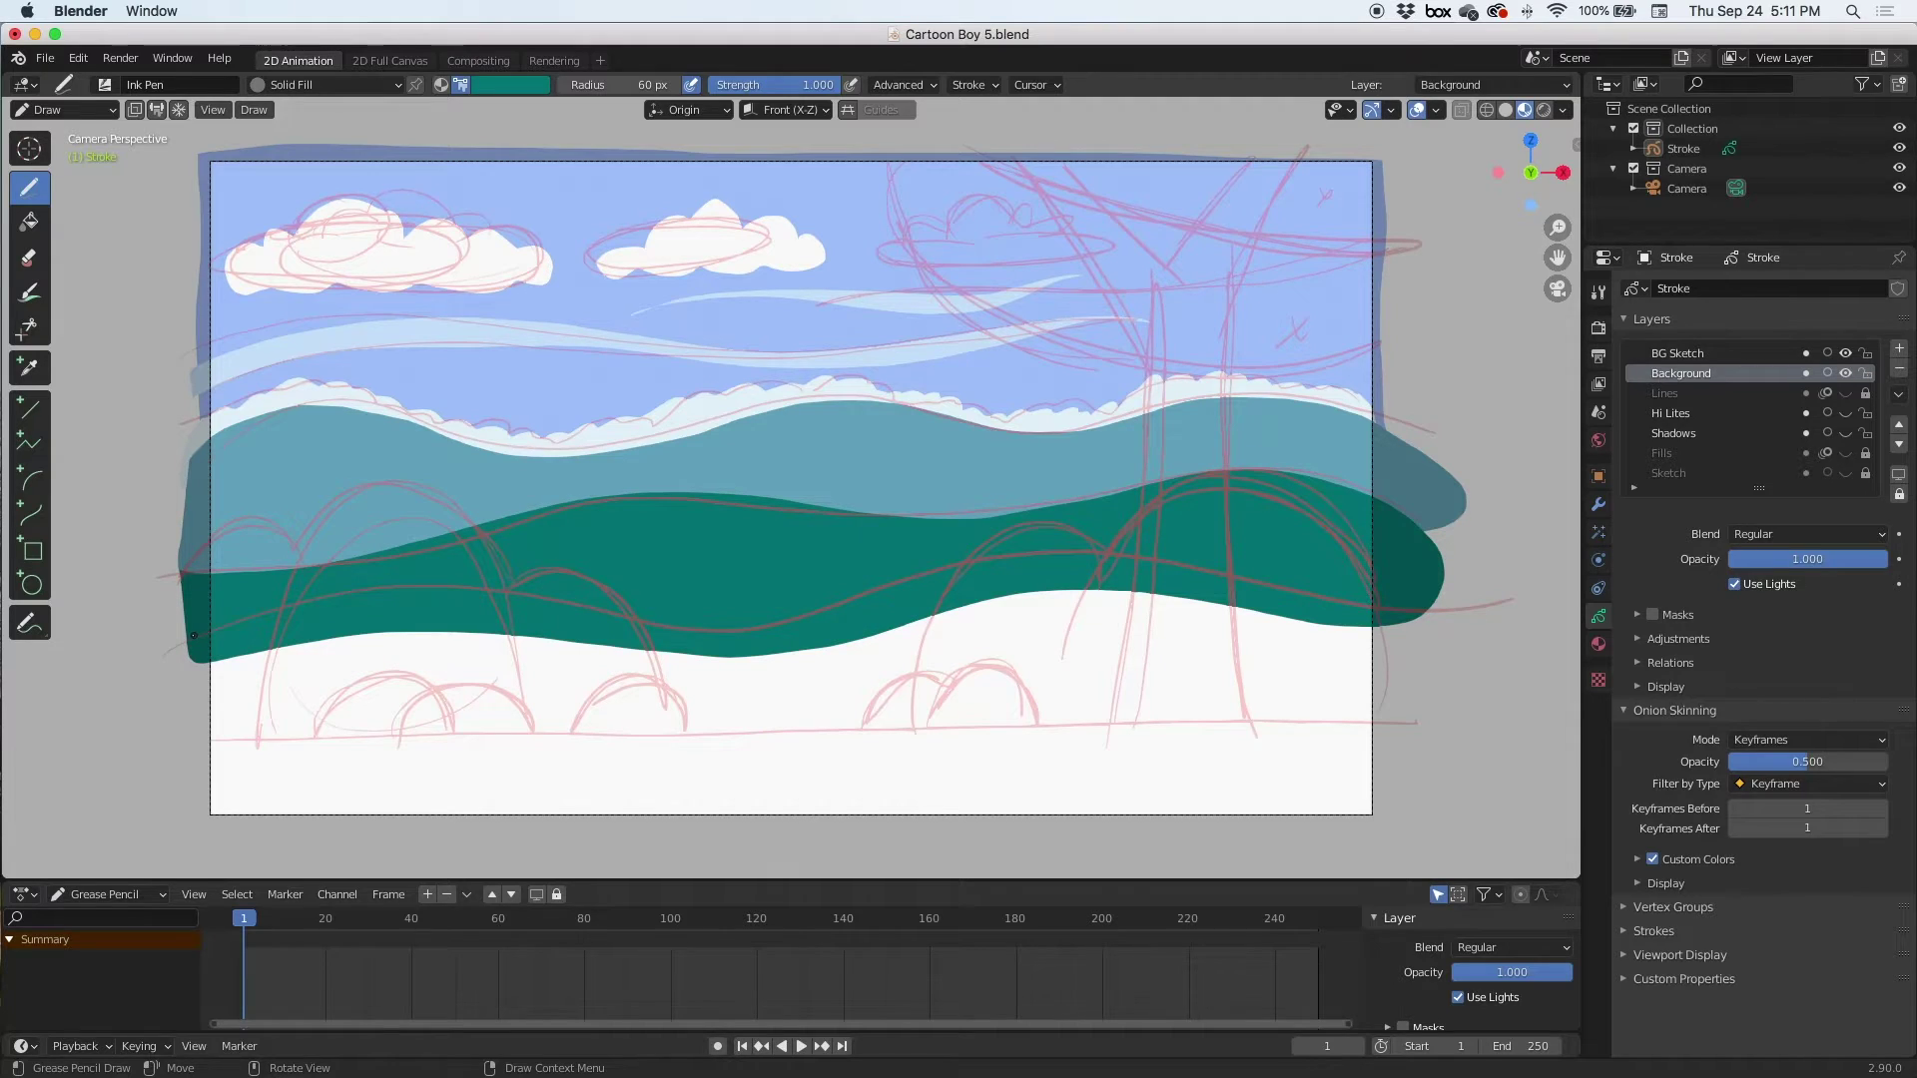
Paint a green foreground hill below the teal one
click(539, 86)
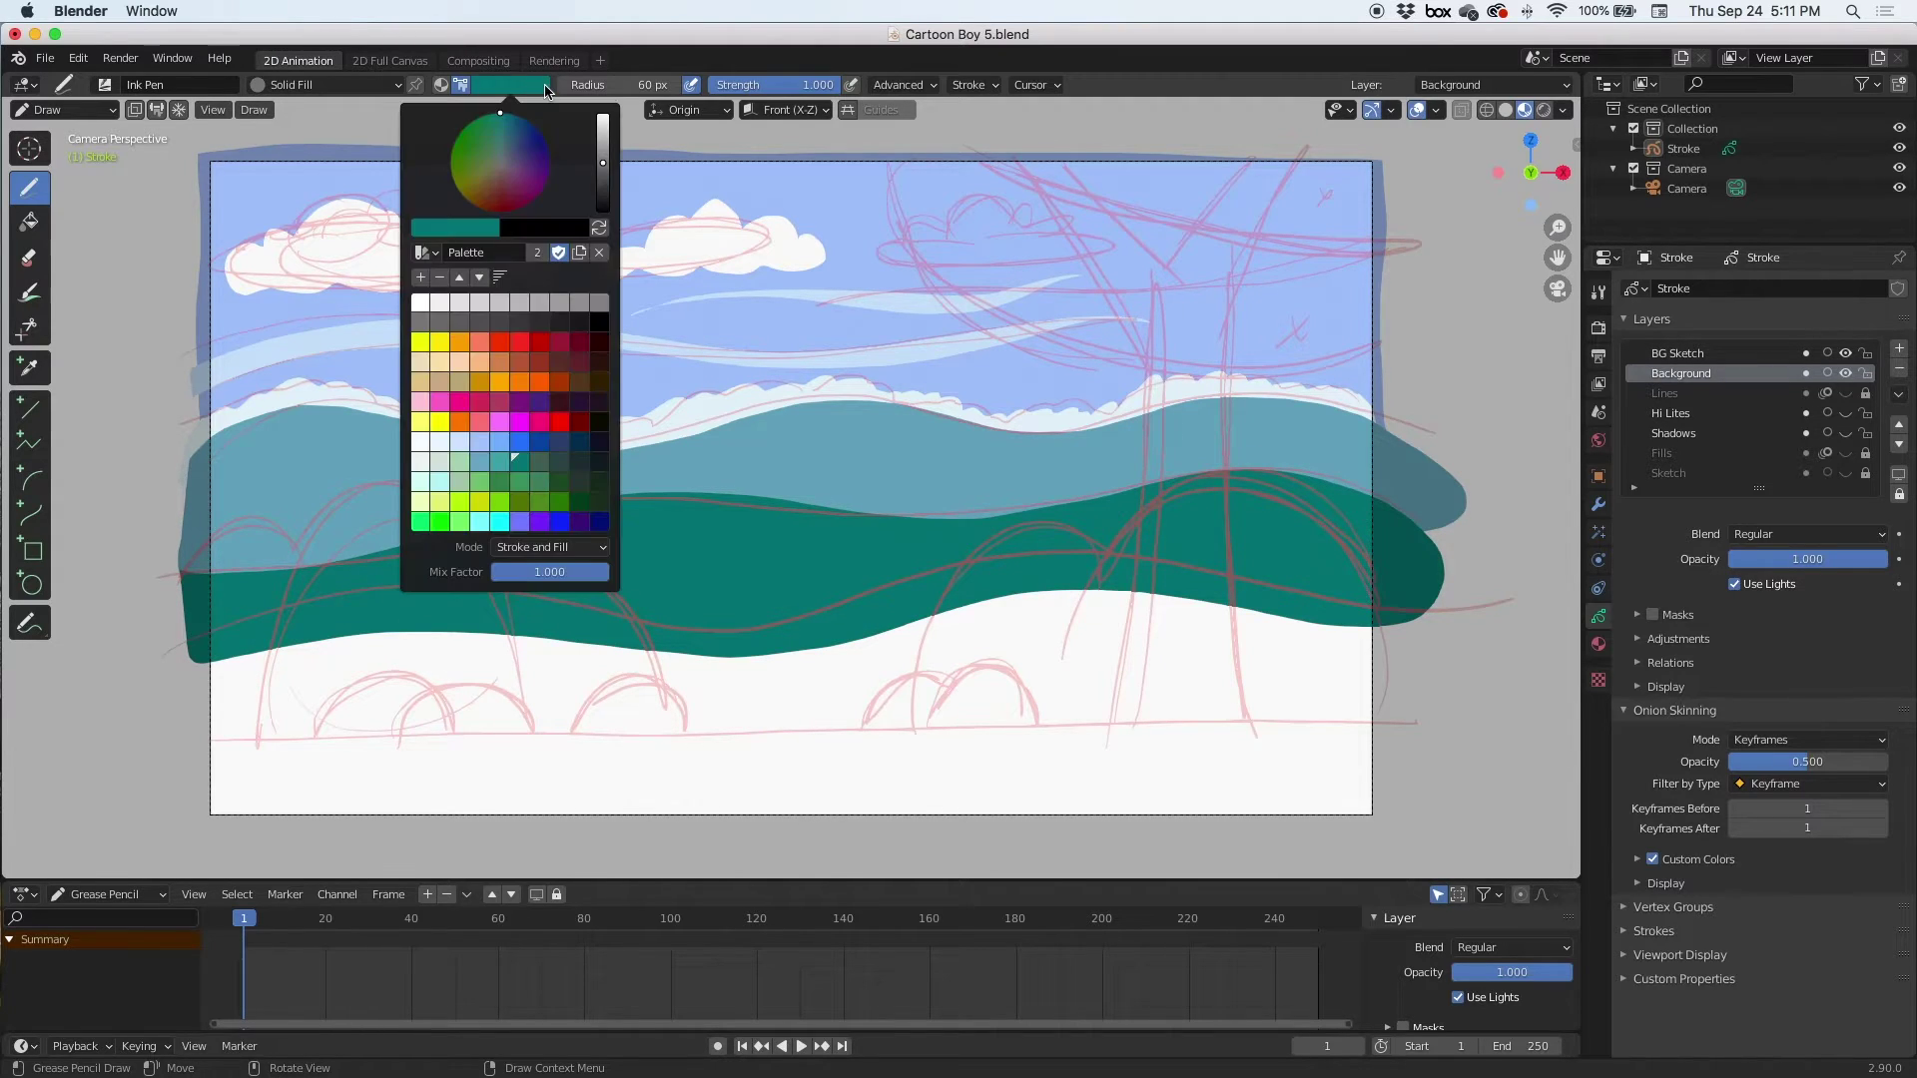
click(539, 488)
mouse_move(232, 631)
mouse_down()
mouse_move(950, 599)
mouse_move(1300, 604)
mouse_move(1428, 629)
mouse_move(1403, 719)
mouse_move(600, 769)
mouse_move(184, 699)
mouse_move(190, 674)
mouse_up()
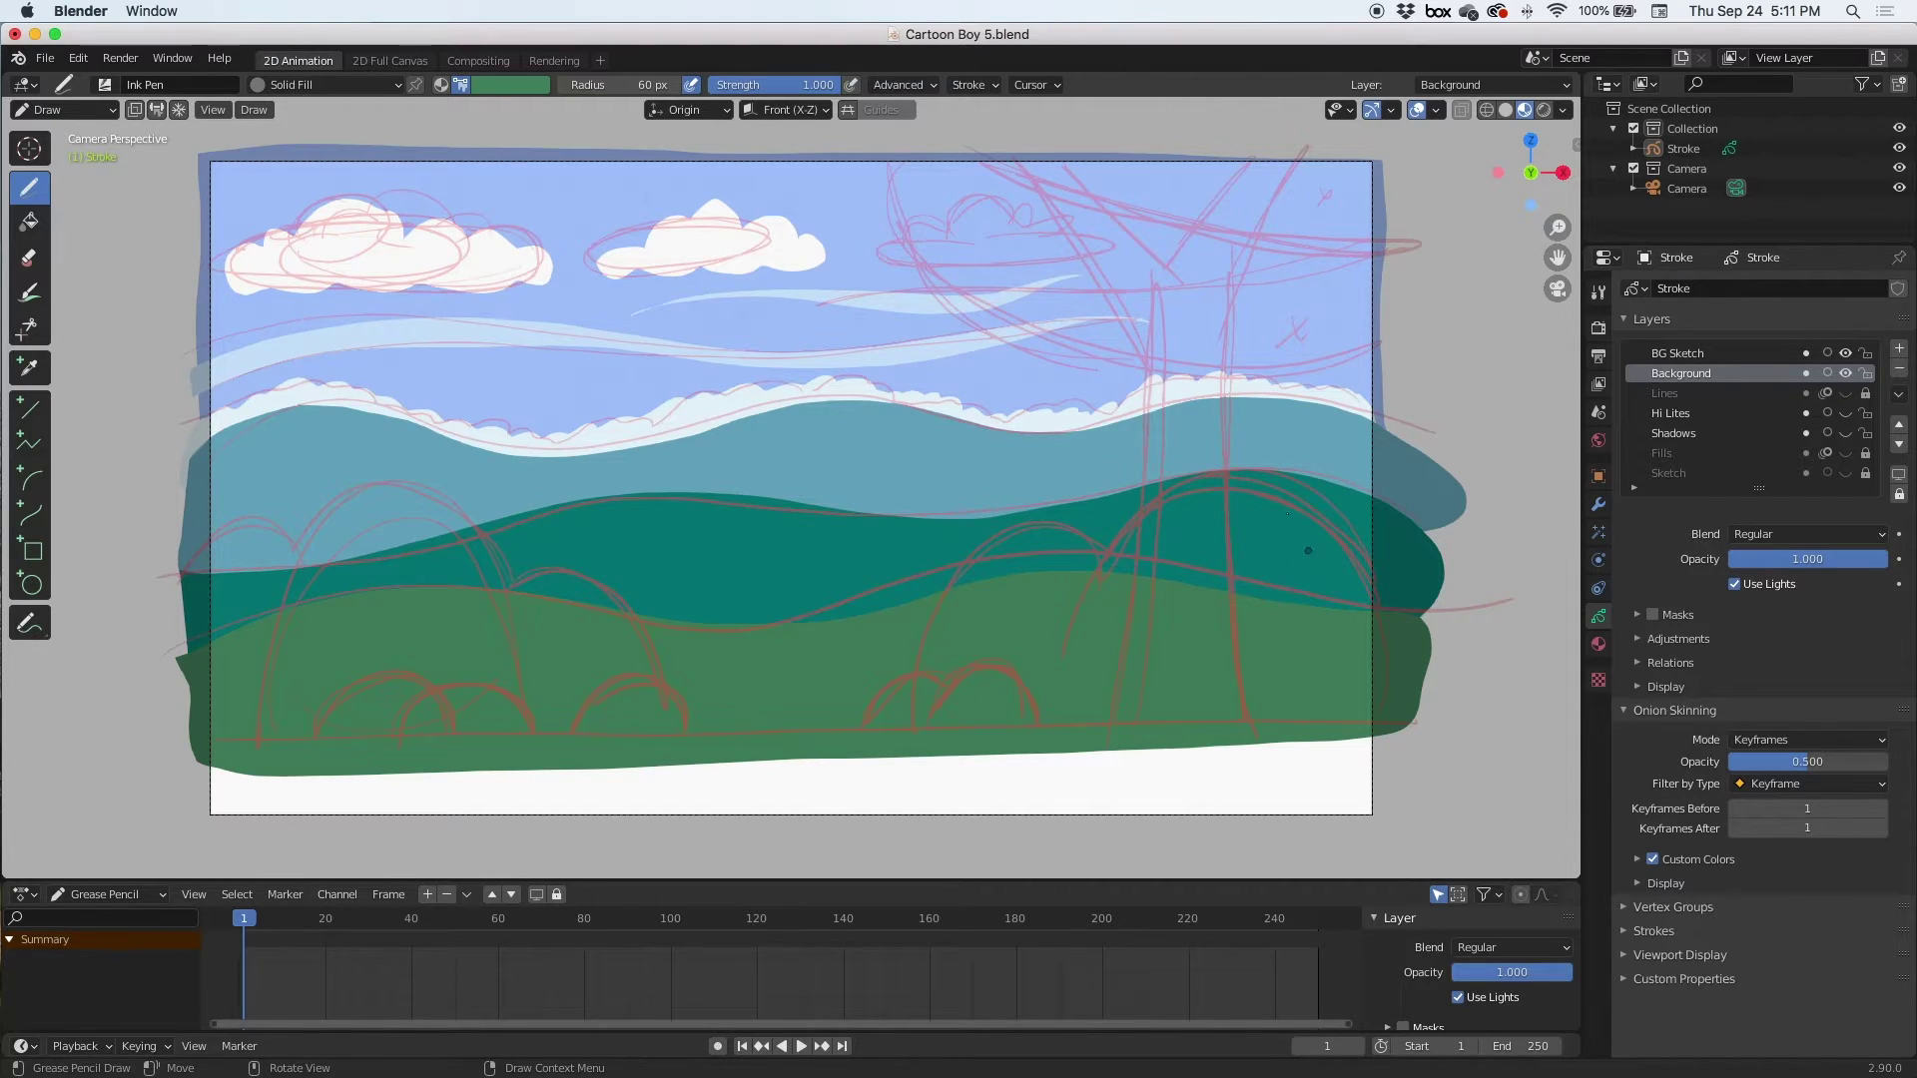
Paint large dark green bush masses on the right and left
click(519, 86)
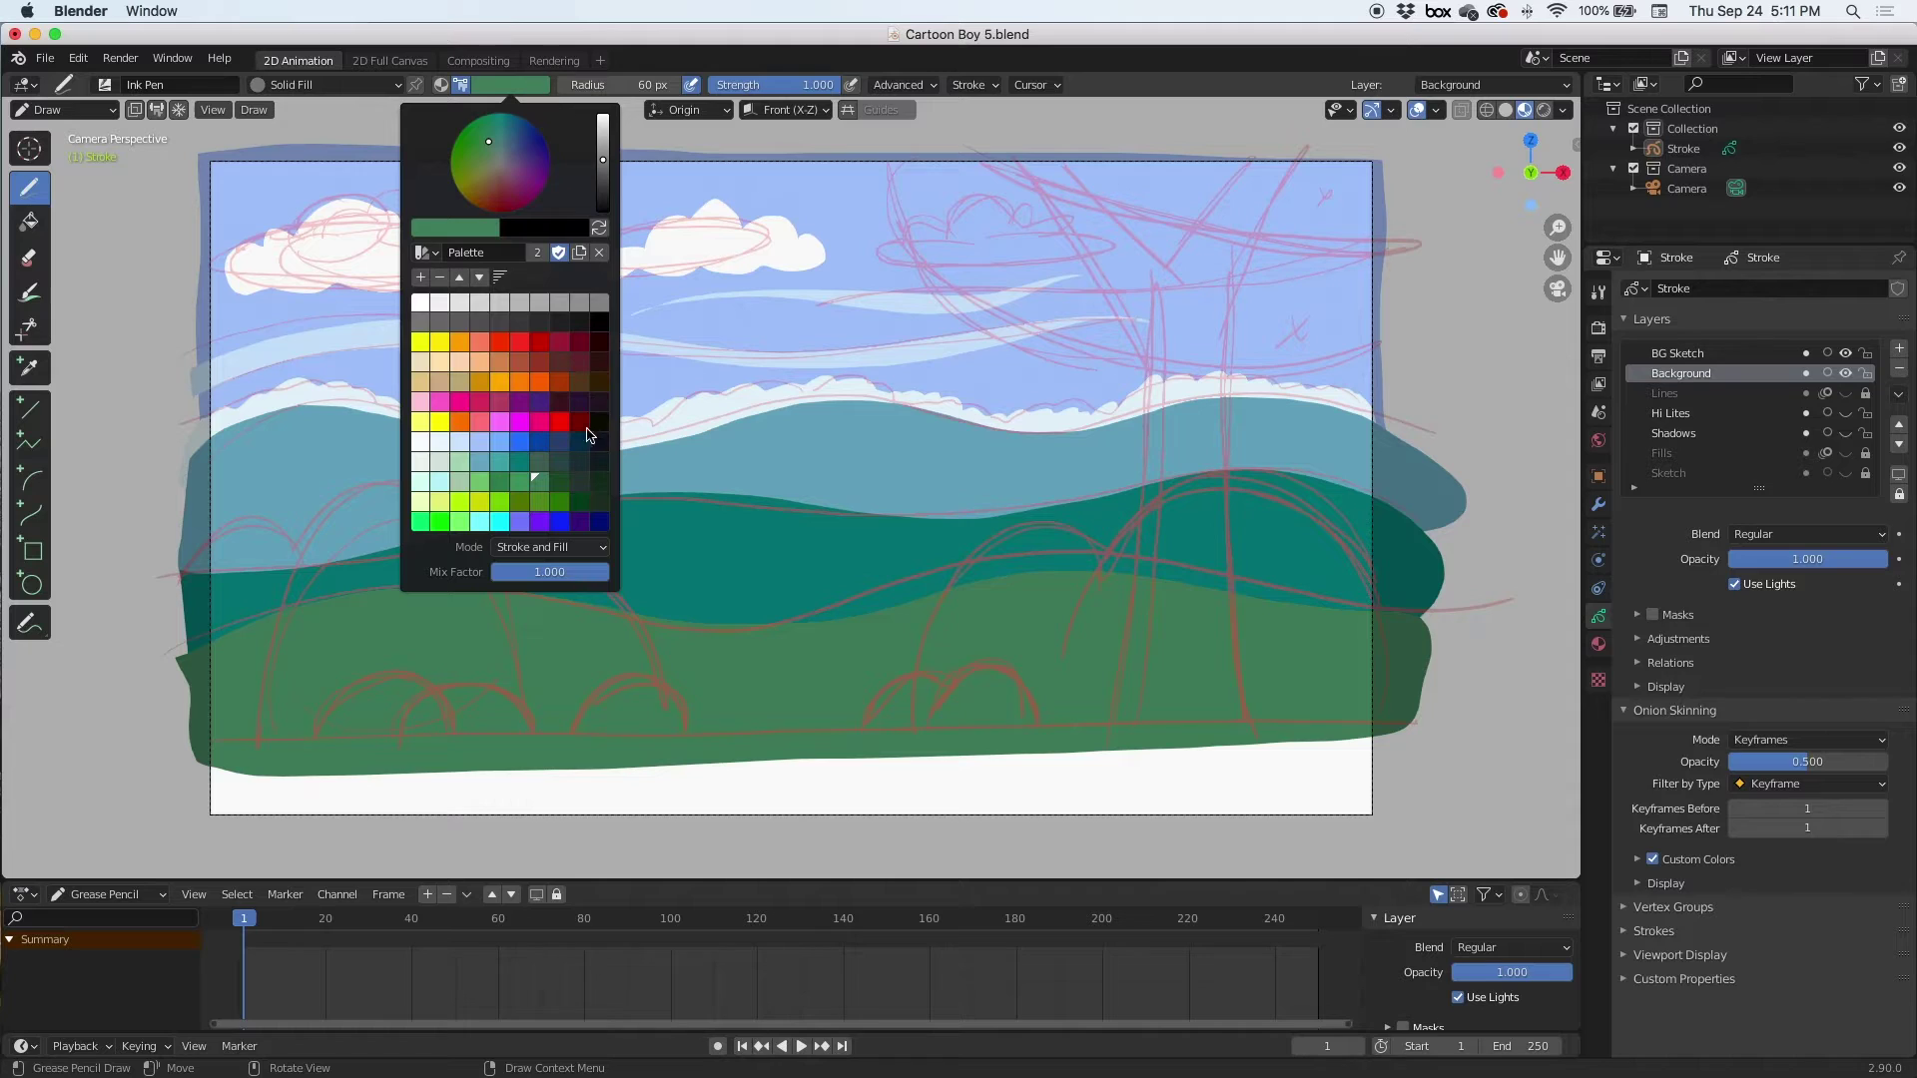
click(559, 499)
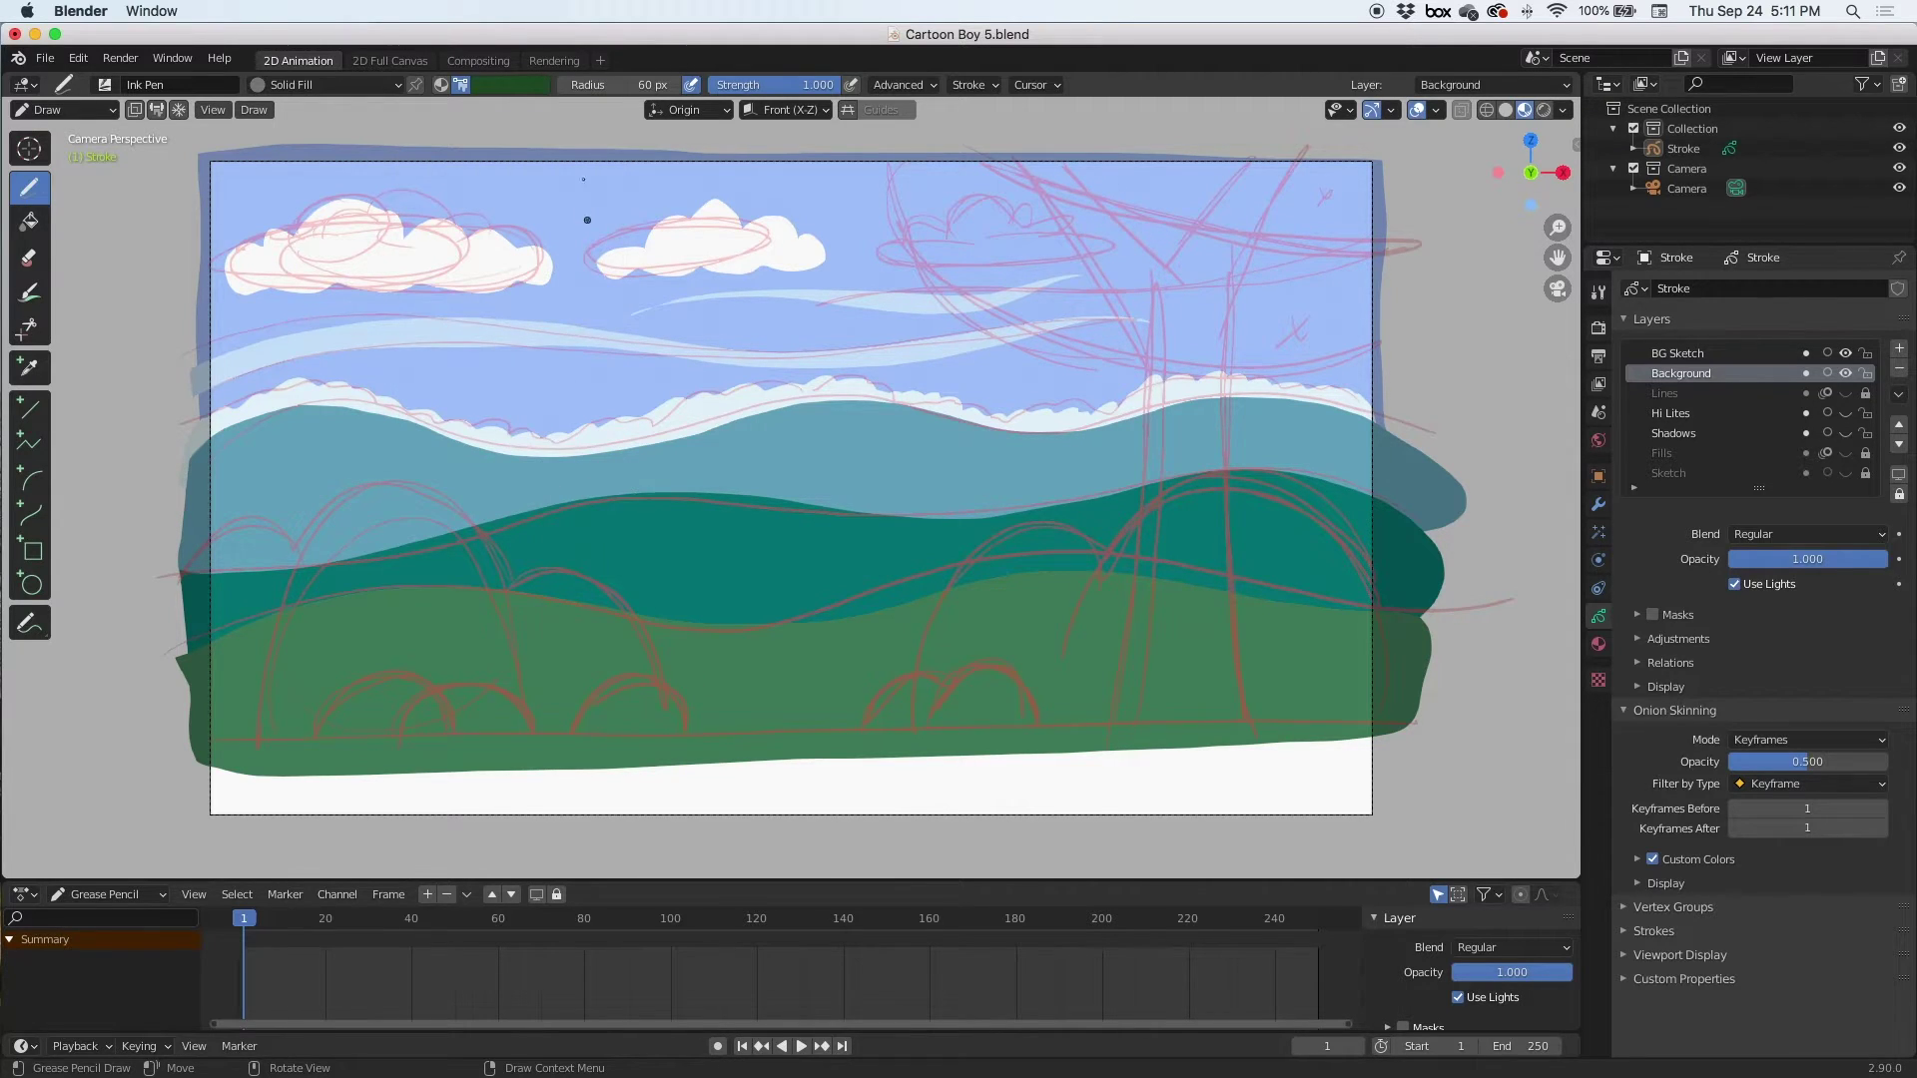
click(526, 87)
drag(1347, 534, 1371, 585)
drag(1324, 501, 1348, 550)
mouse_move(1257, 463)
mouse_down()
mouse_move(1327, 523)
mouse_move(1214, 480)
mouse_move(1093, 567)
mouse_move(1083, 530)
mouse_move(984, 544)
mouse_move(926, 617)
mouse_move(904, 714)
mouse_move(1019, 731)
mouse_move(1368, 700)
mouse_move(1382, 614)
mouse_up()
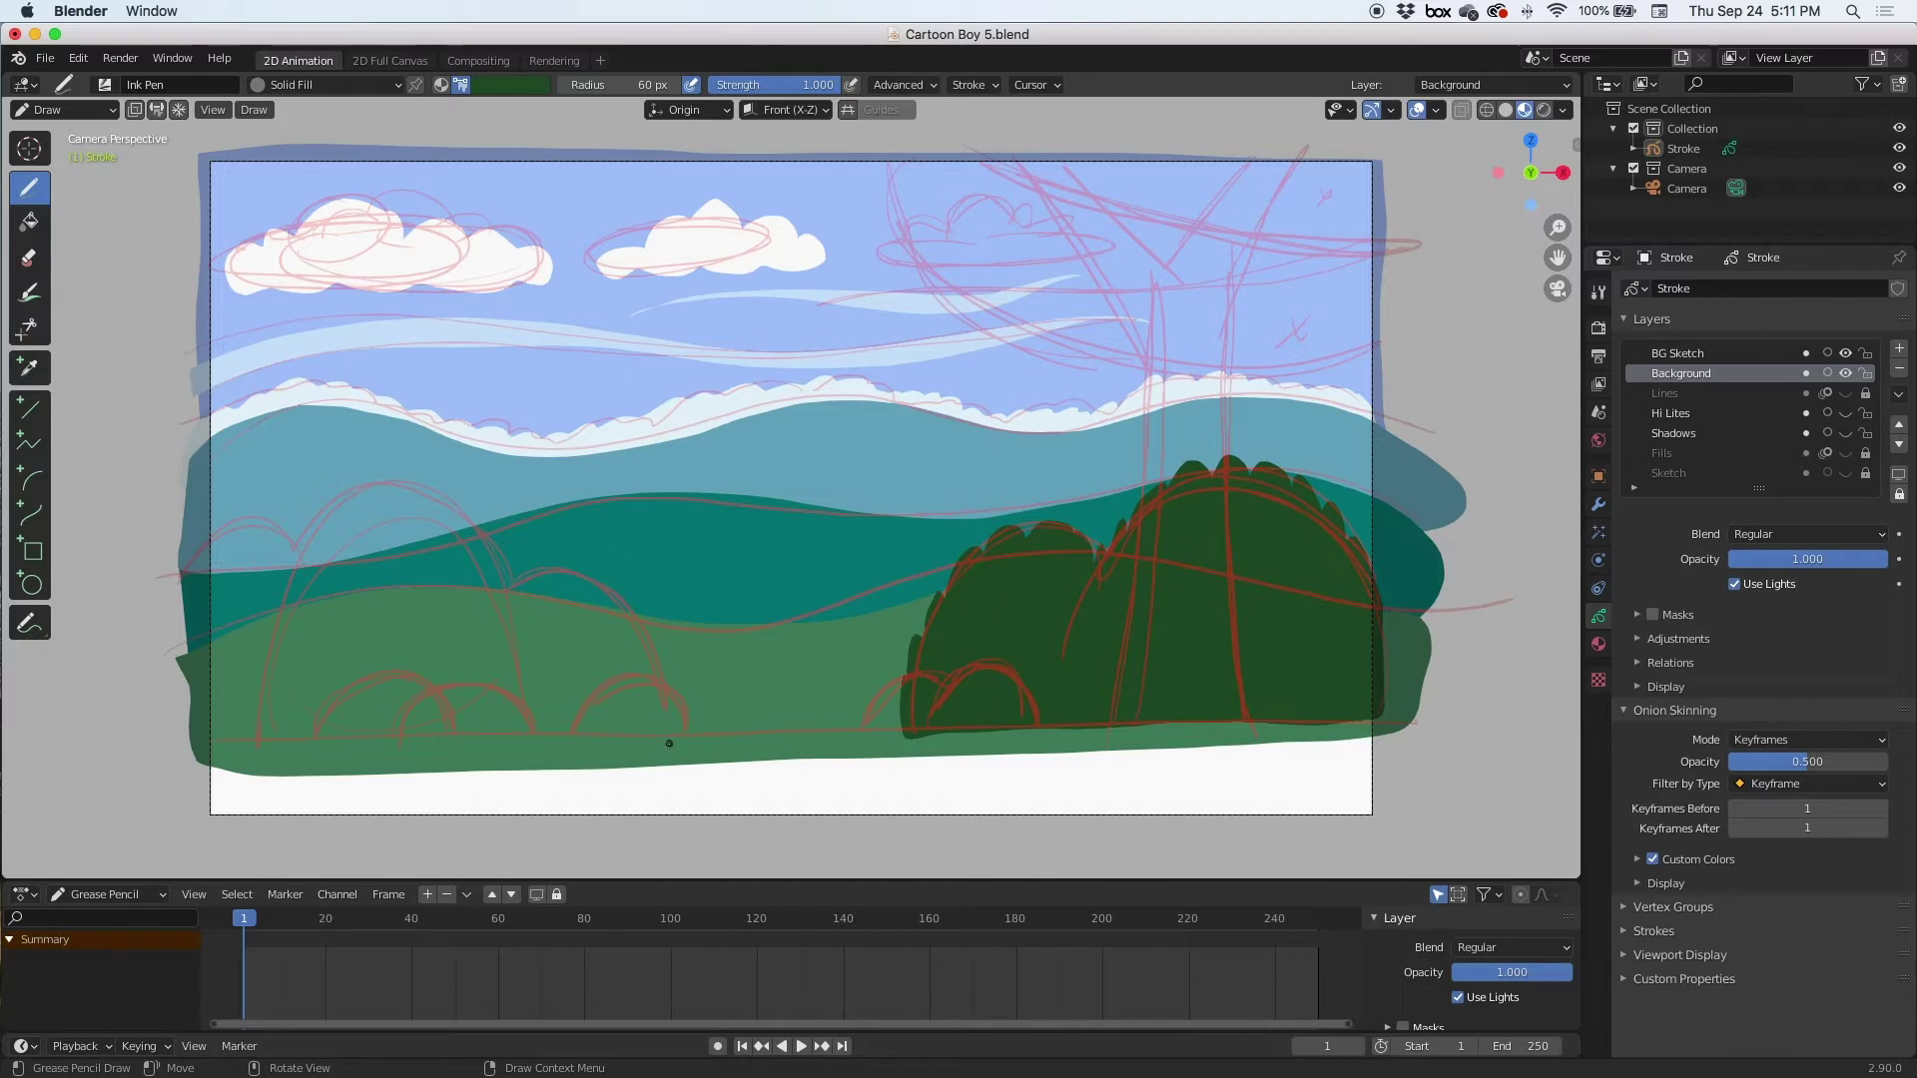
mouse_move(665, 739)
mouse_down()
mouse_move(668, 689)
mouse_move(624, 609)
mouse_move(574, 569)
mouse_move(507, 579)
mouse_move(433, 491)
mouse_move(362, 476)
mouse_move(314, 504)
mouse_move(300, 542)
mouse_move(227, 521)
mouse_move(185, 575)
mouse_move(201, 768)
mouse_move(658, 732)
mouse_up()
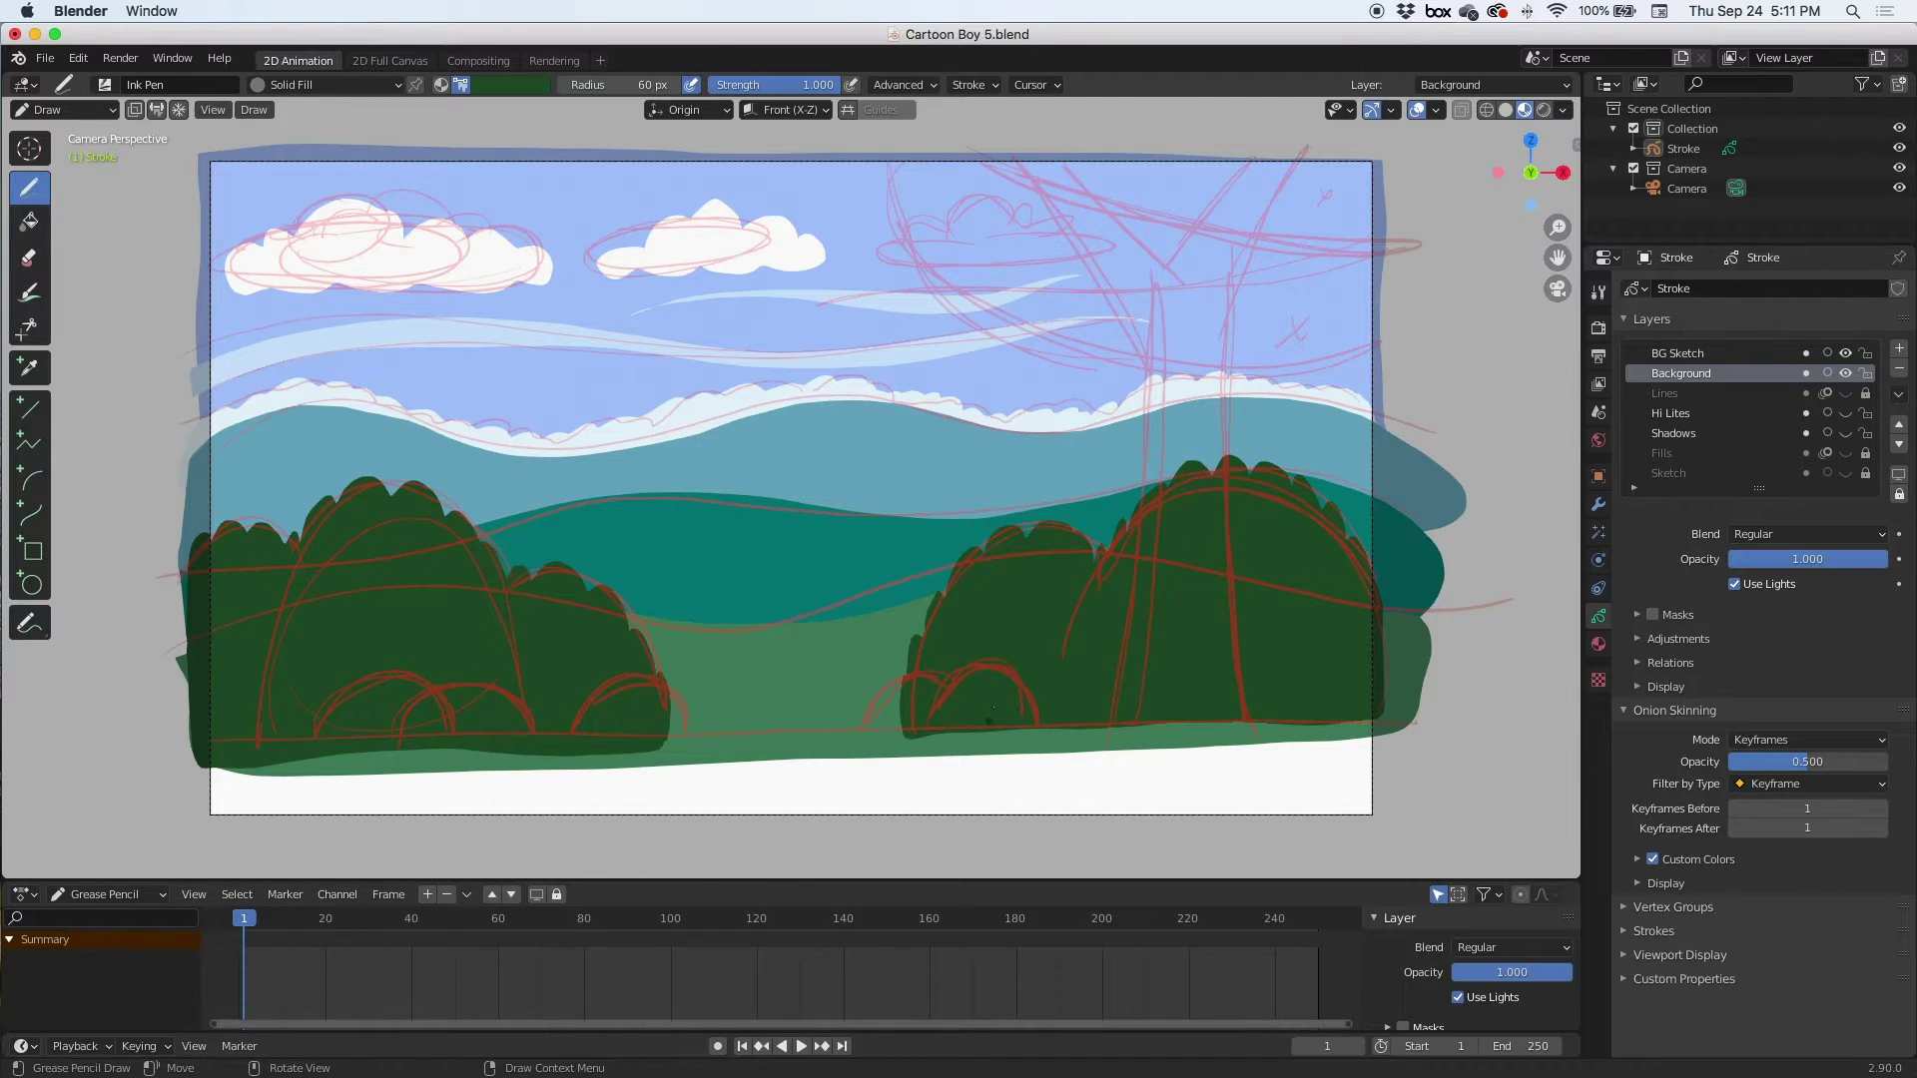
Fill three small foreground bushes with brighter green, redoing a misplaced fill
click(521, 86)
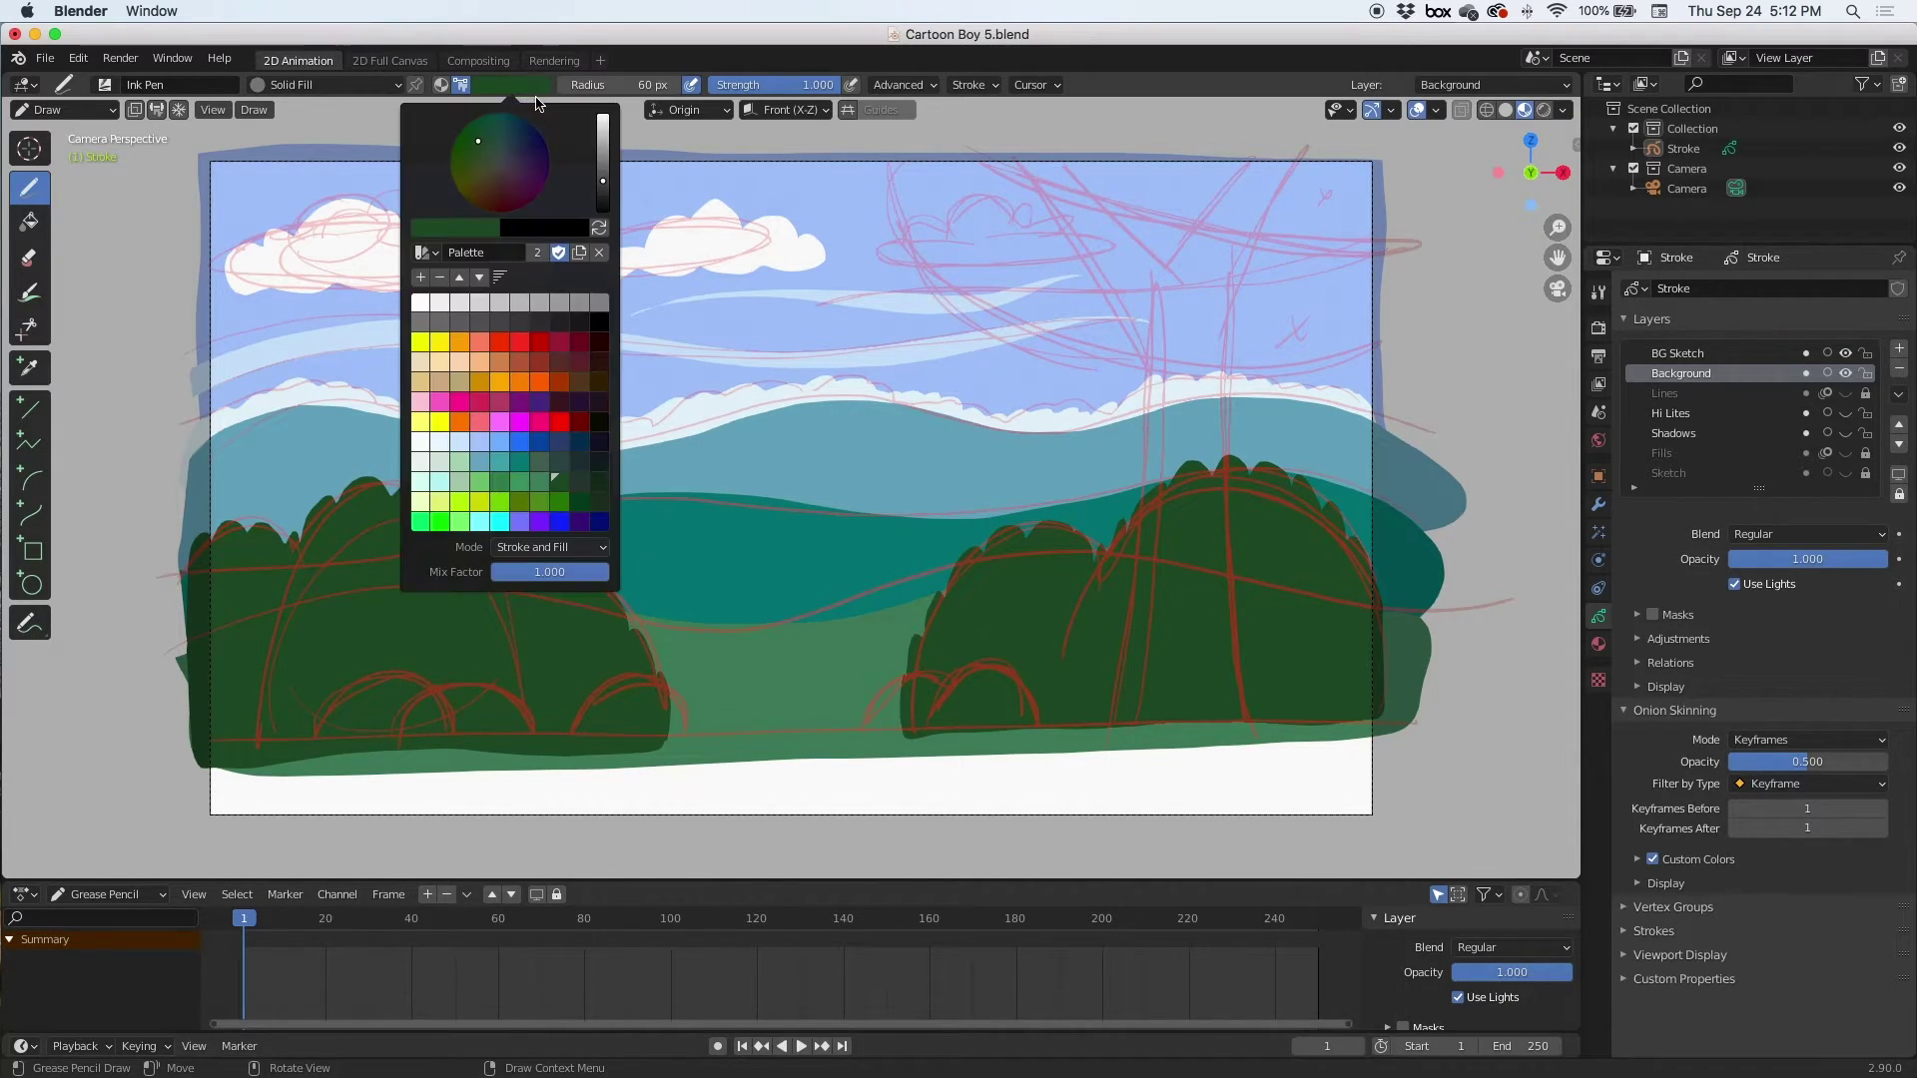
click(558, 502)
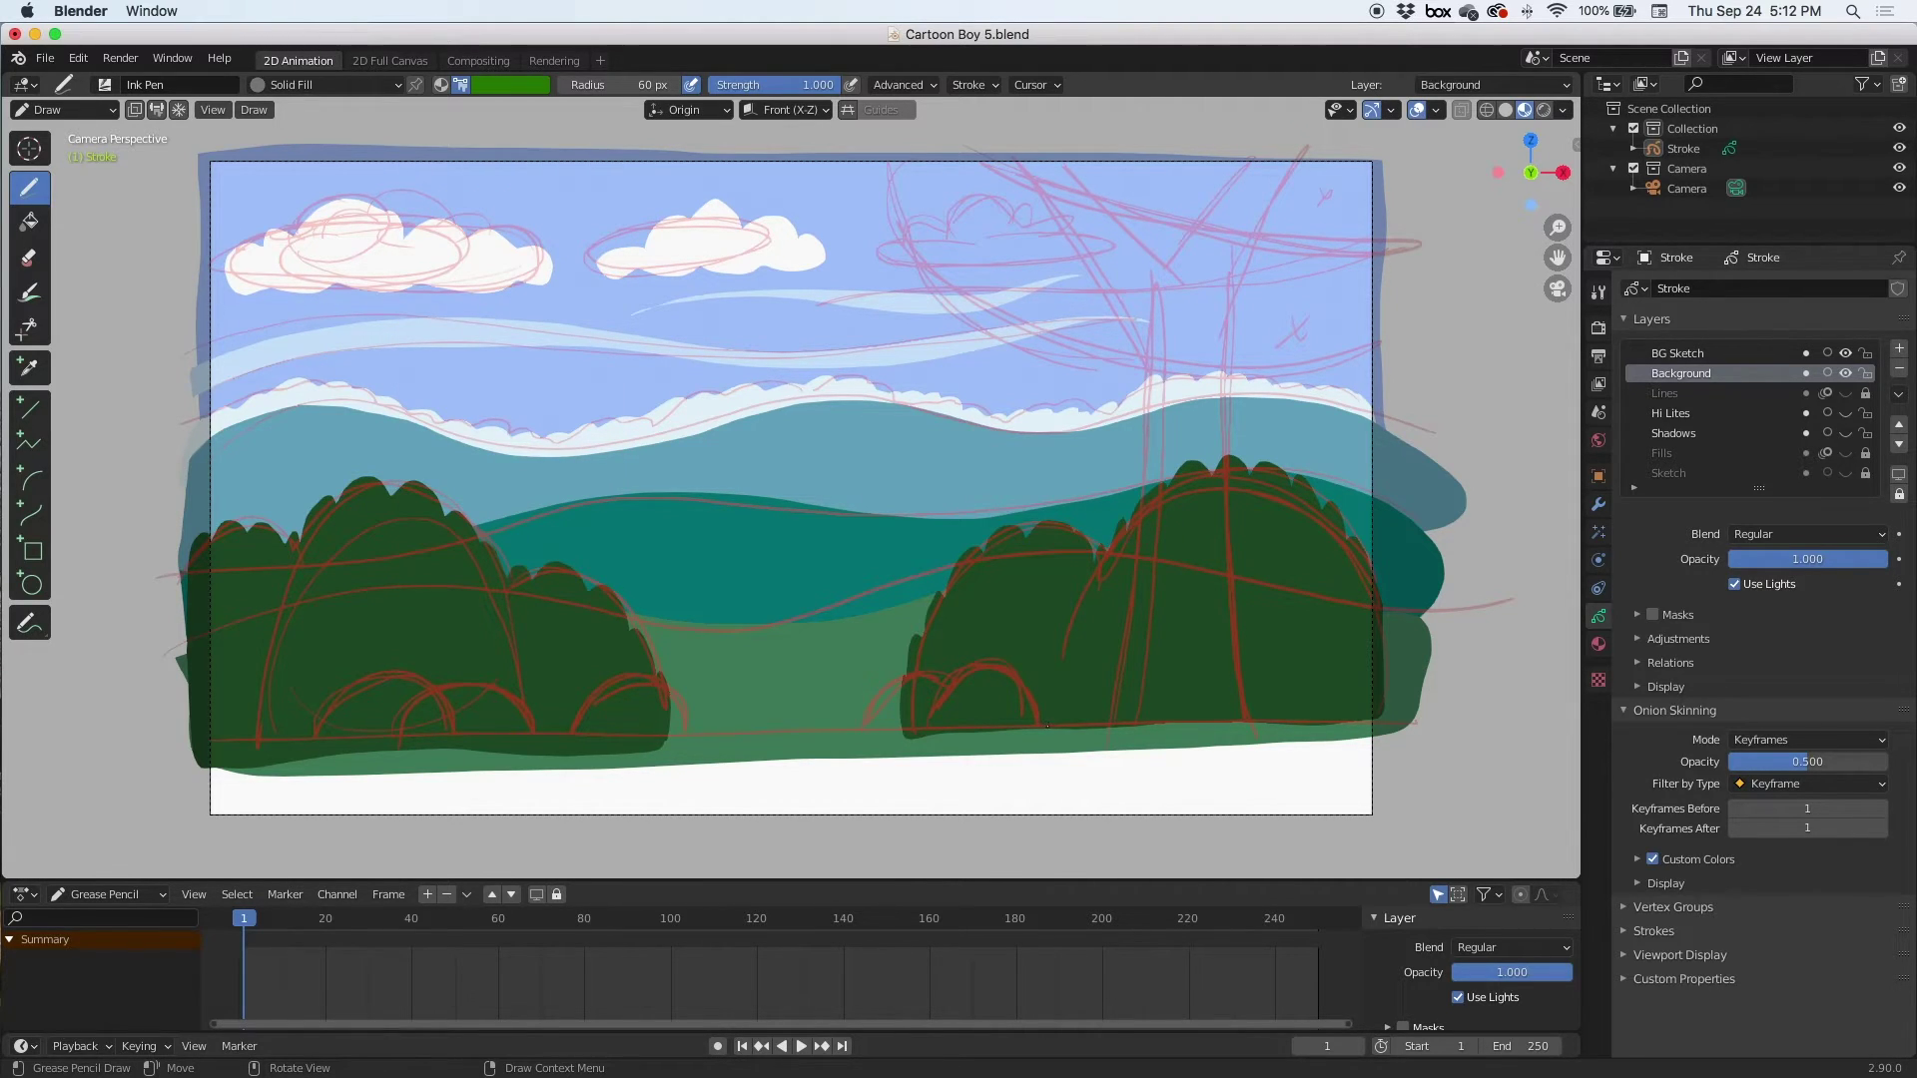
drag(990, 658, 904, 680)
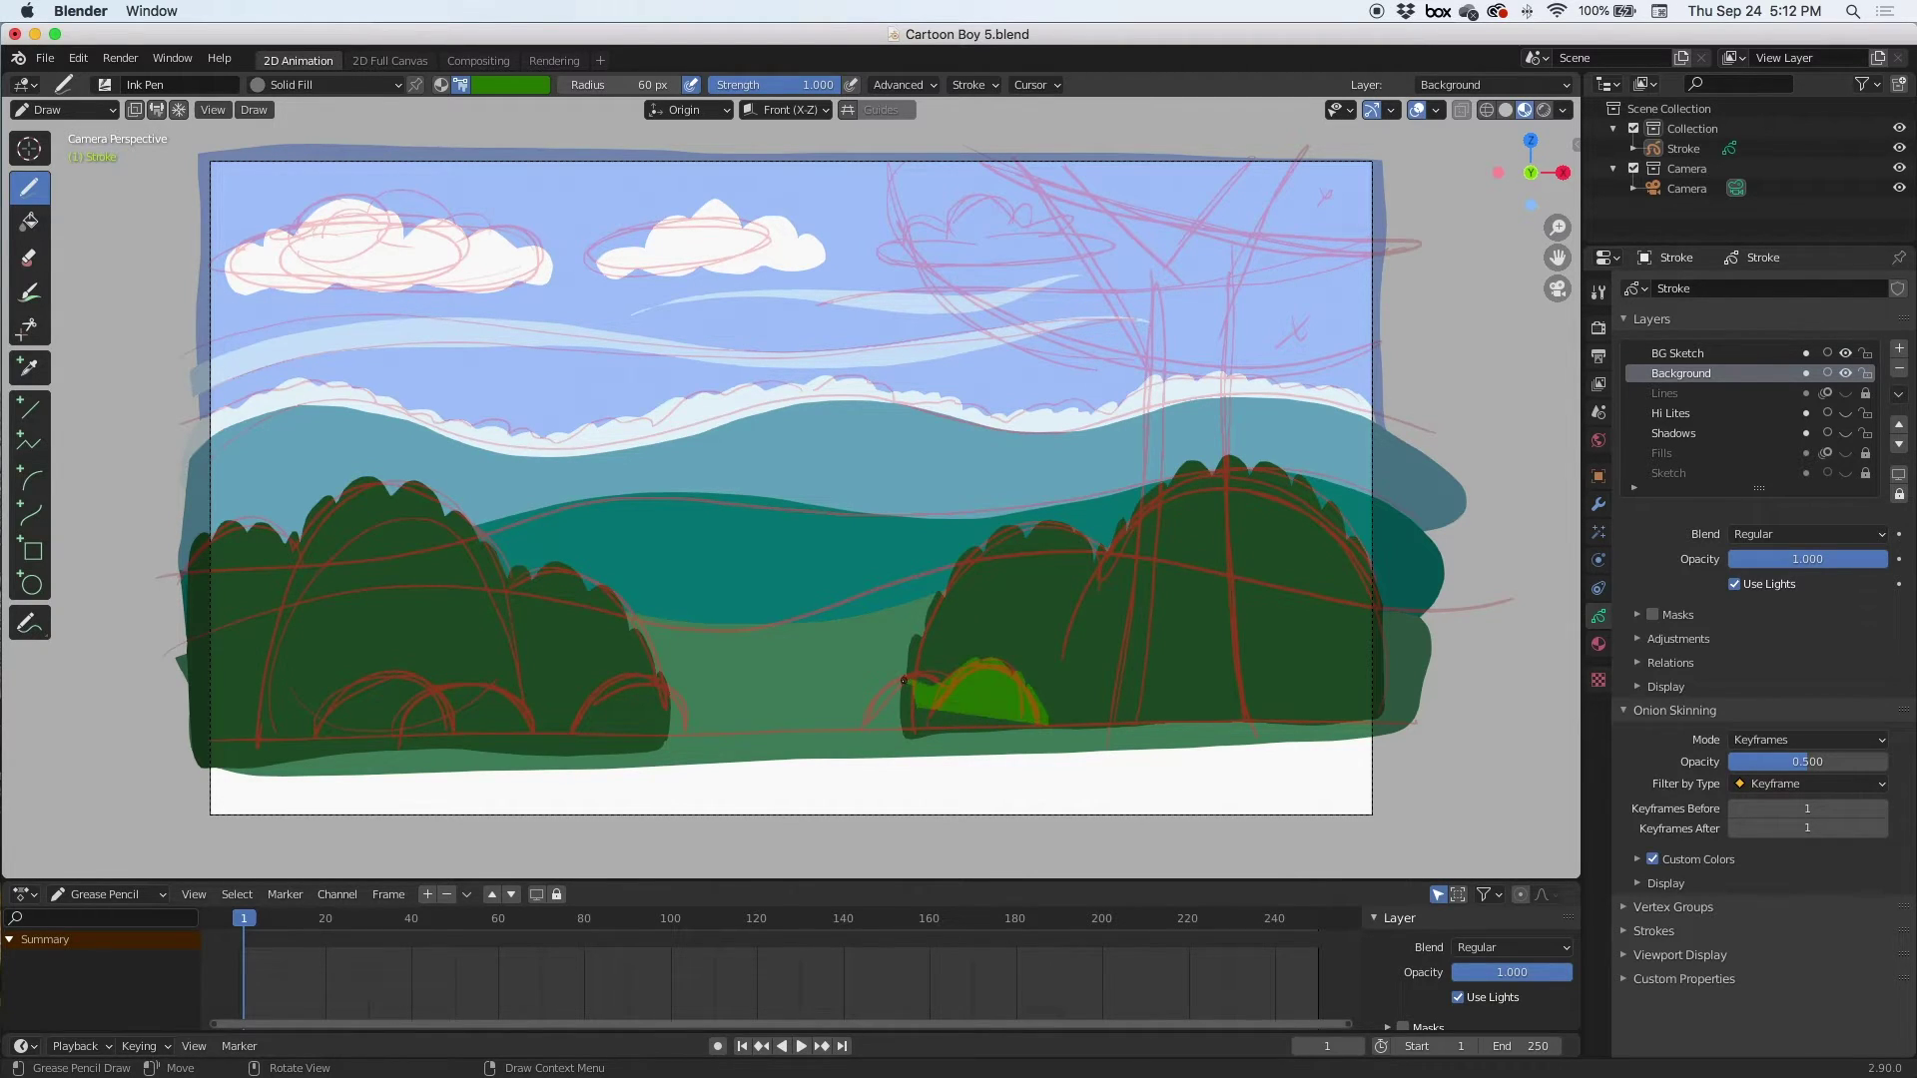
key(ctrl+z)
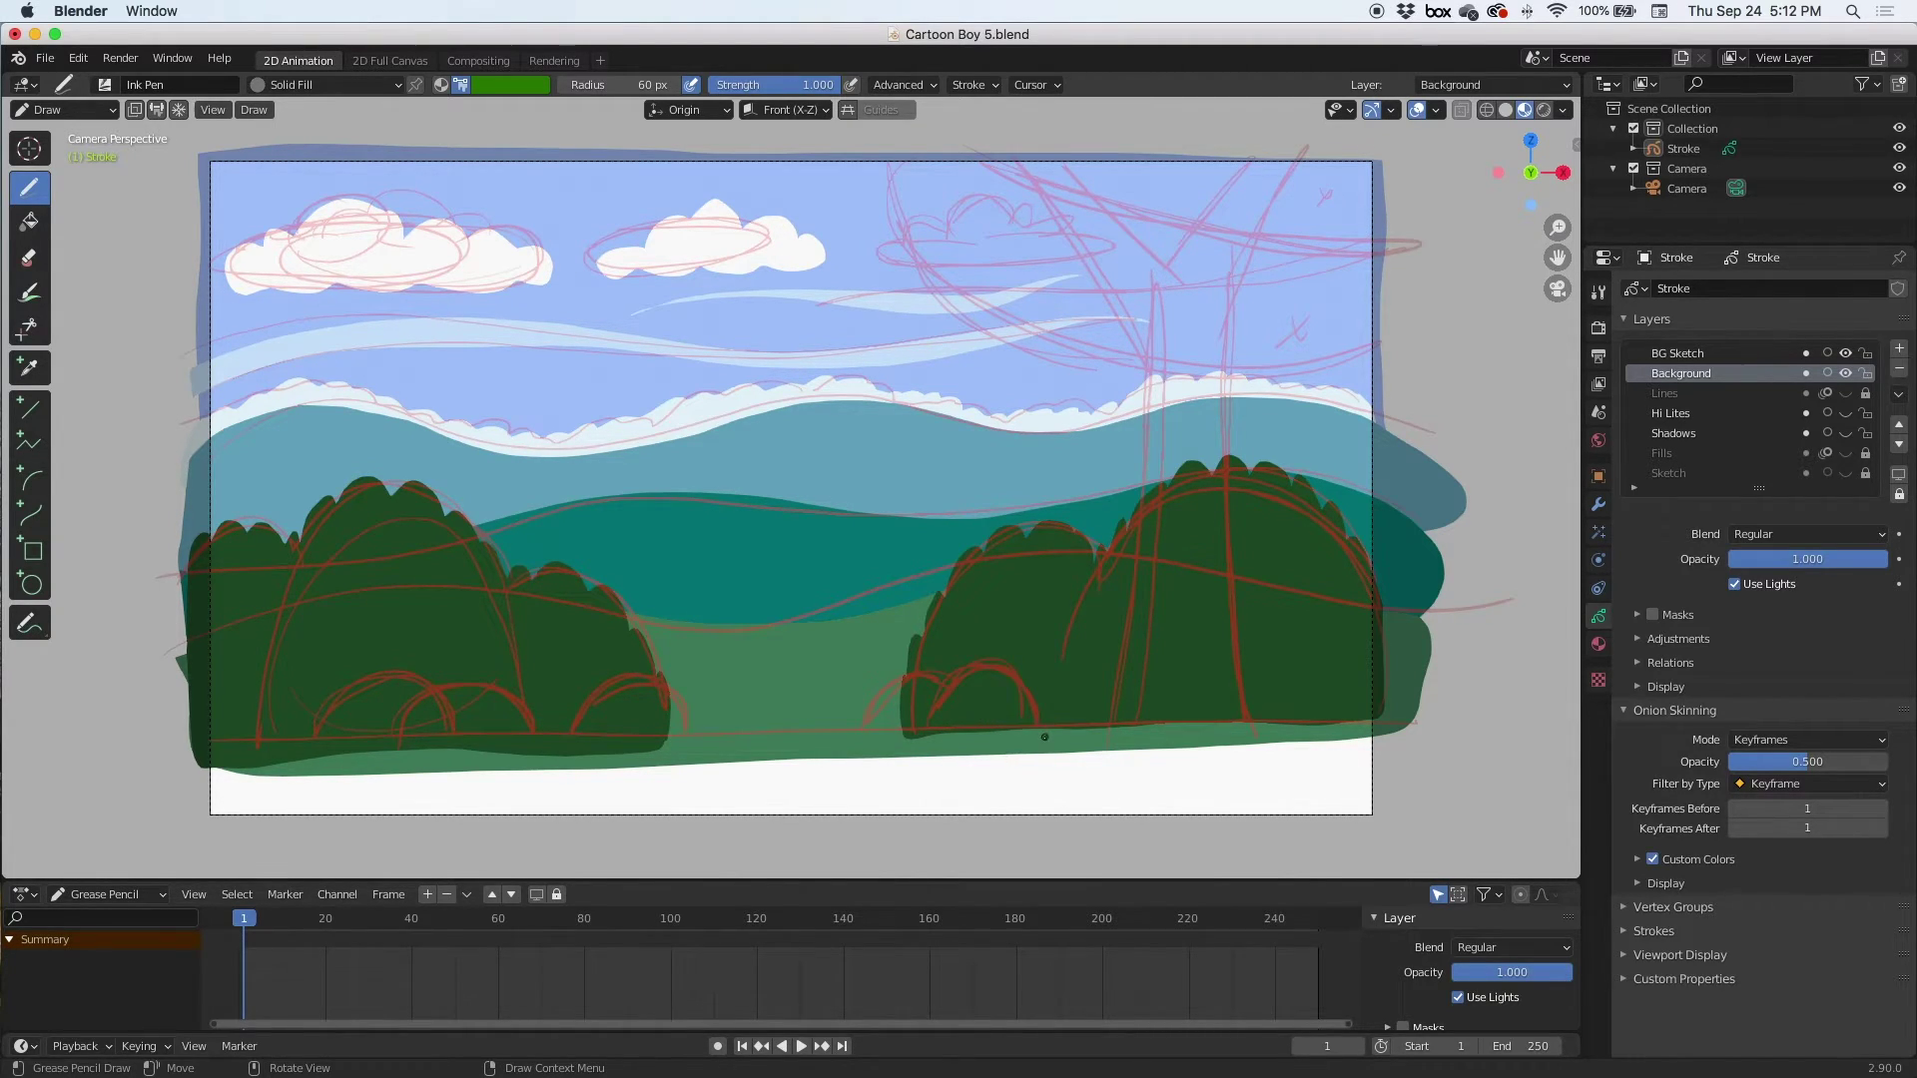
mouse_move(1008, 668)
mouse_down()
mouse_move(934, 685)
mouse_move(909, 725)
mouse_move(956, 745)
mouse_up()
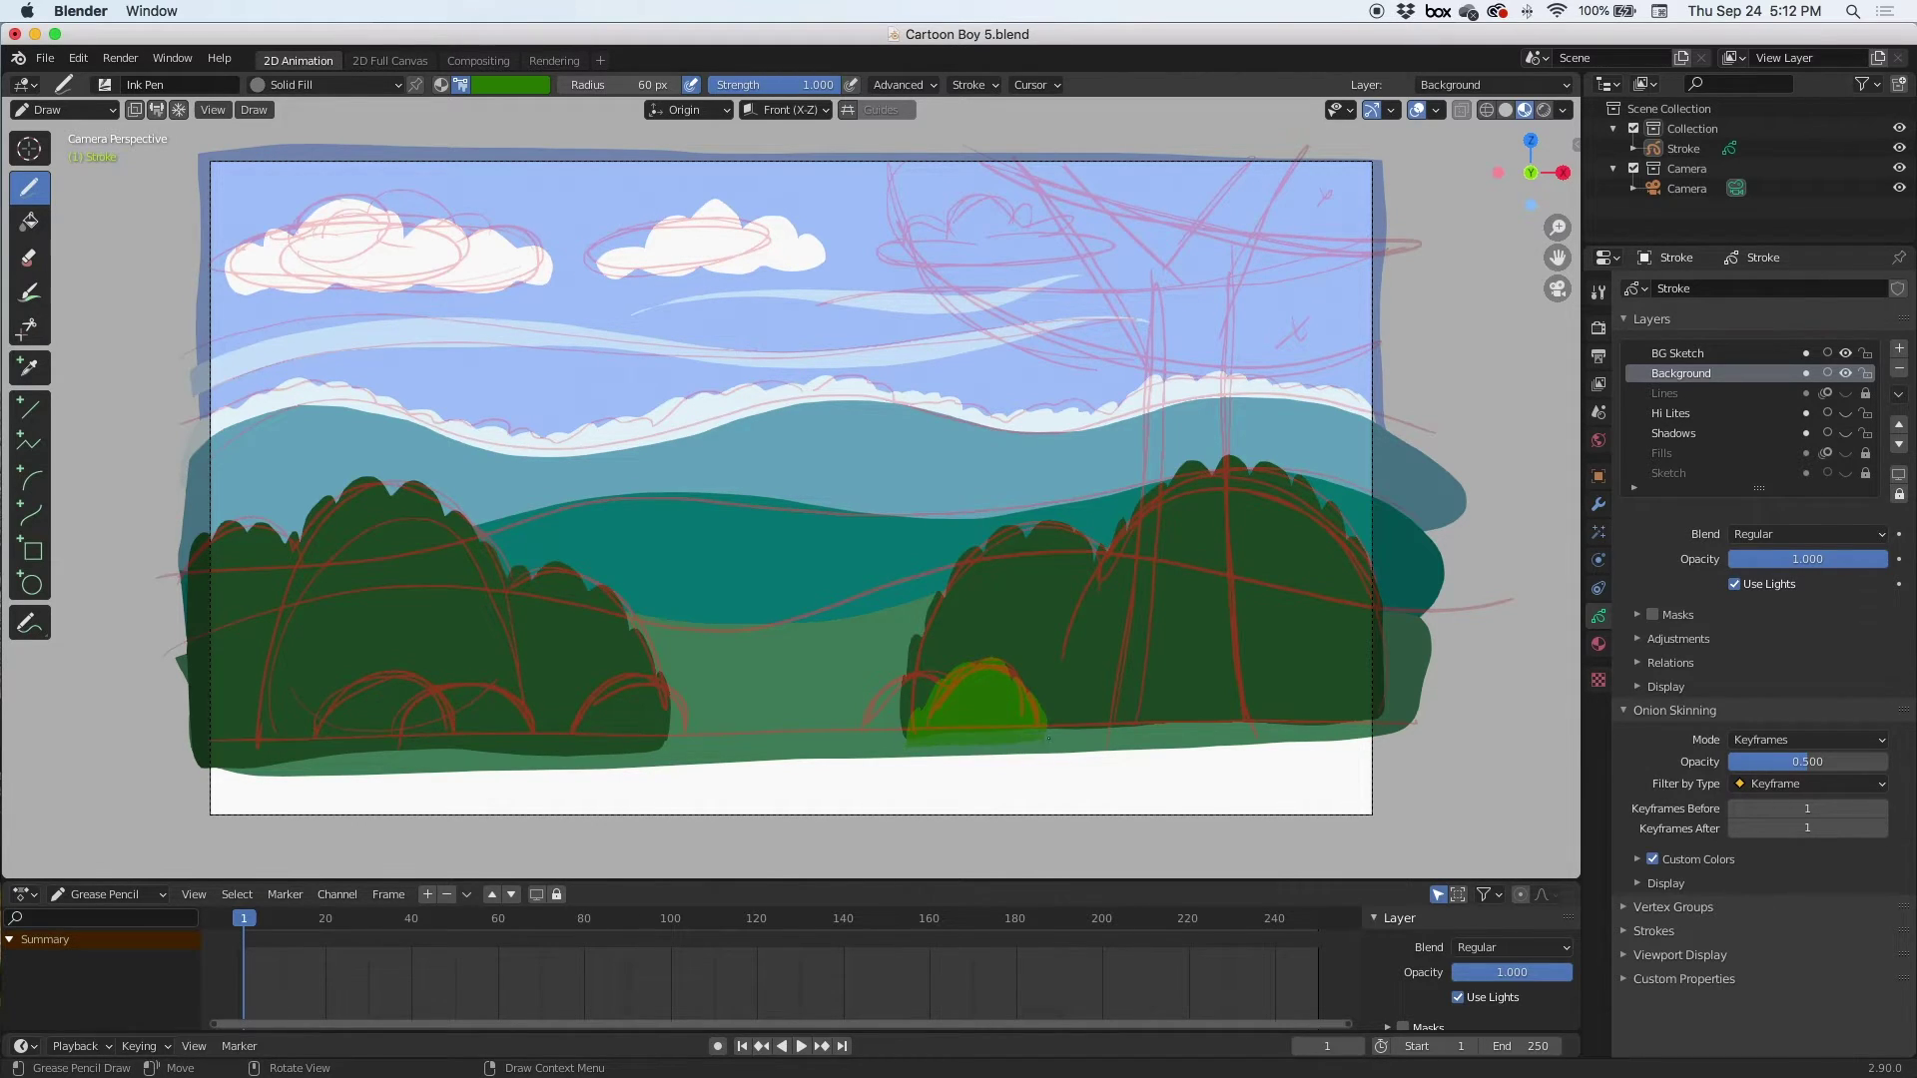
mouse_move(453, 720)
mouse_down()
mouse_move(449, 737)
mouse_move(392, 672)
mouse_move(350, 681)
mouse_move(304, 720)
mouse_move(346, 752)
mouse_up()
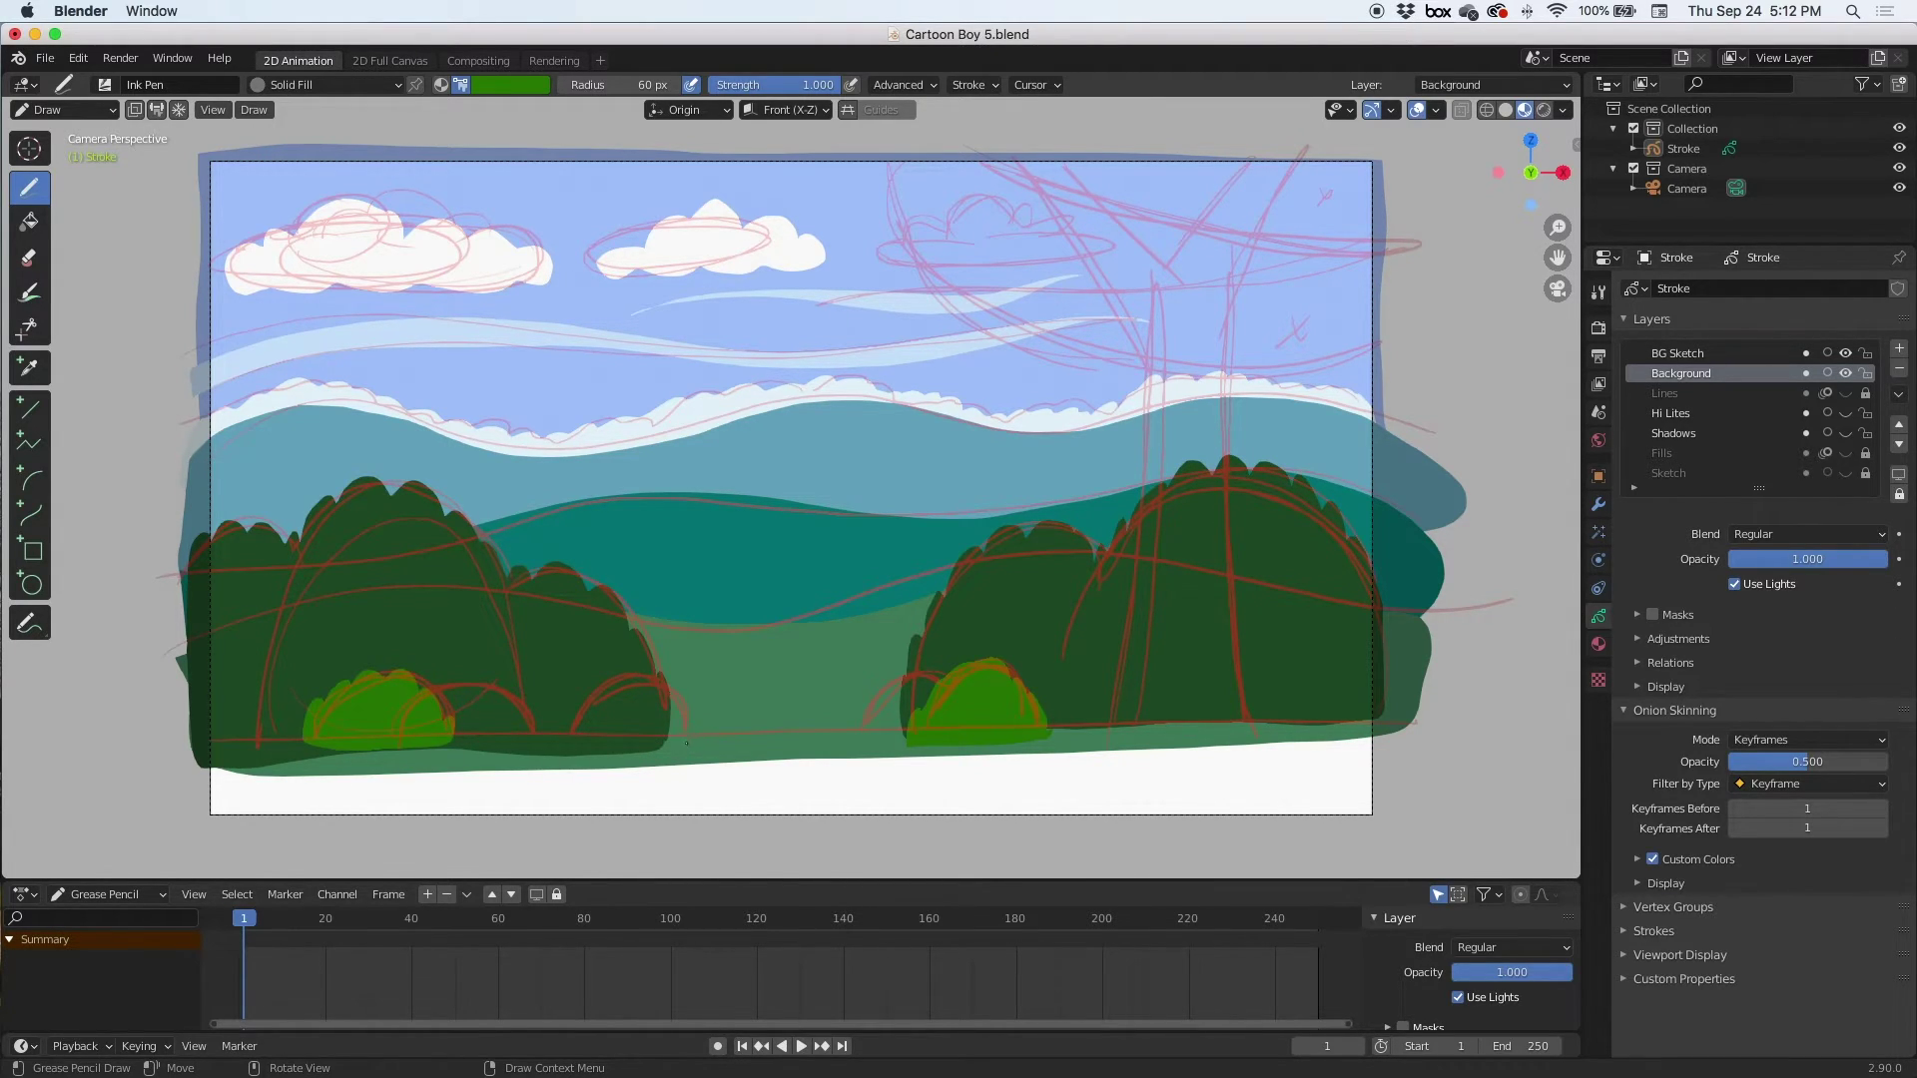
mouse_move(642, 678)
mouse_down()
mouse_move(576, 722)
mouse_move(627, 744)
mouse_up()
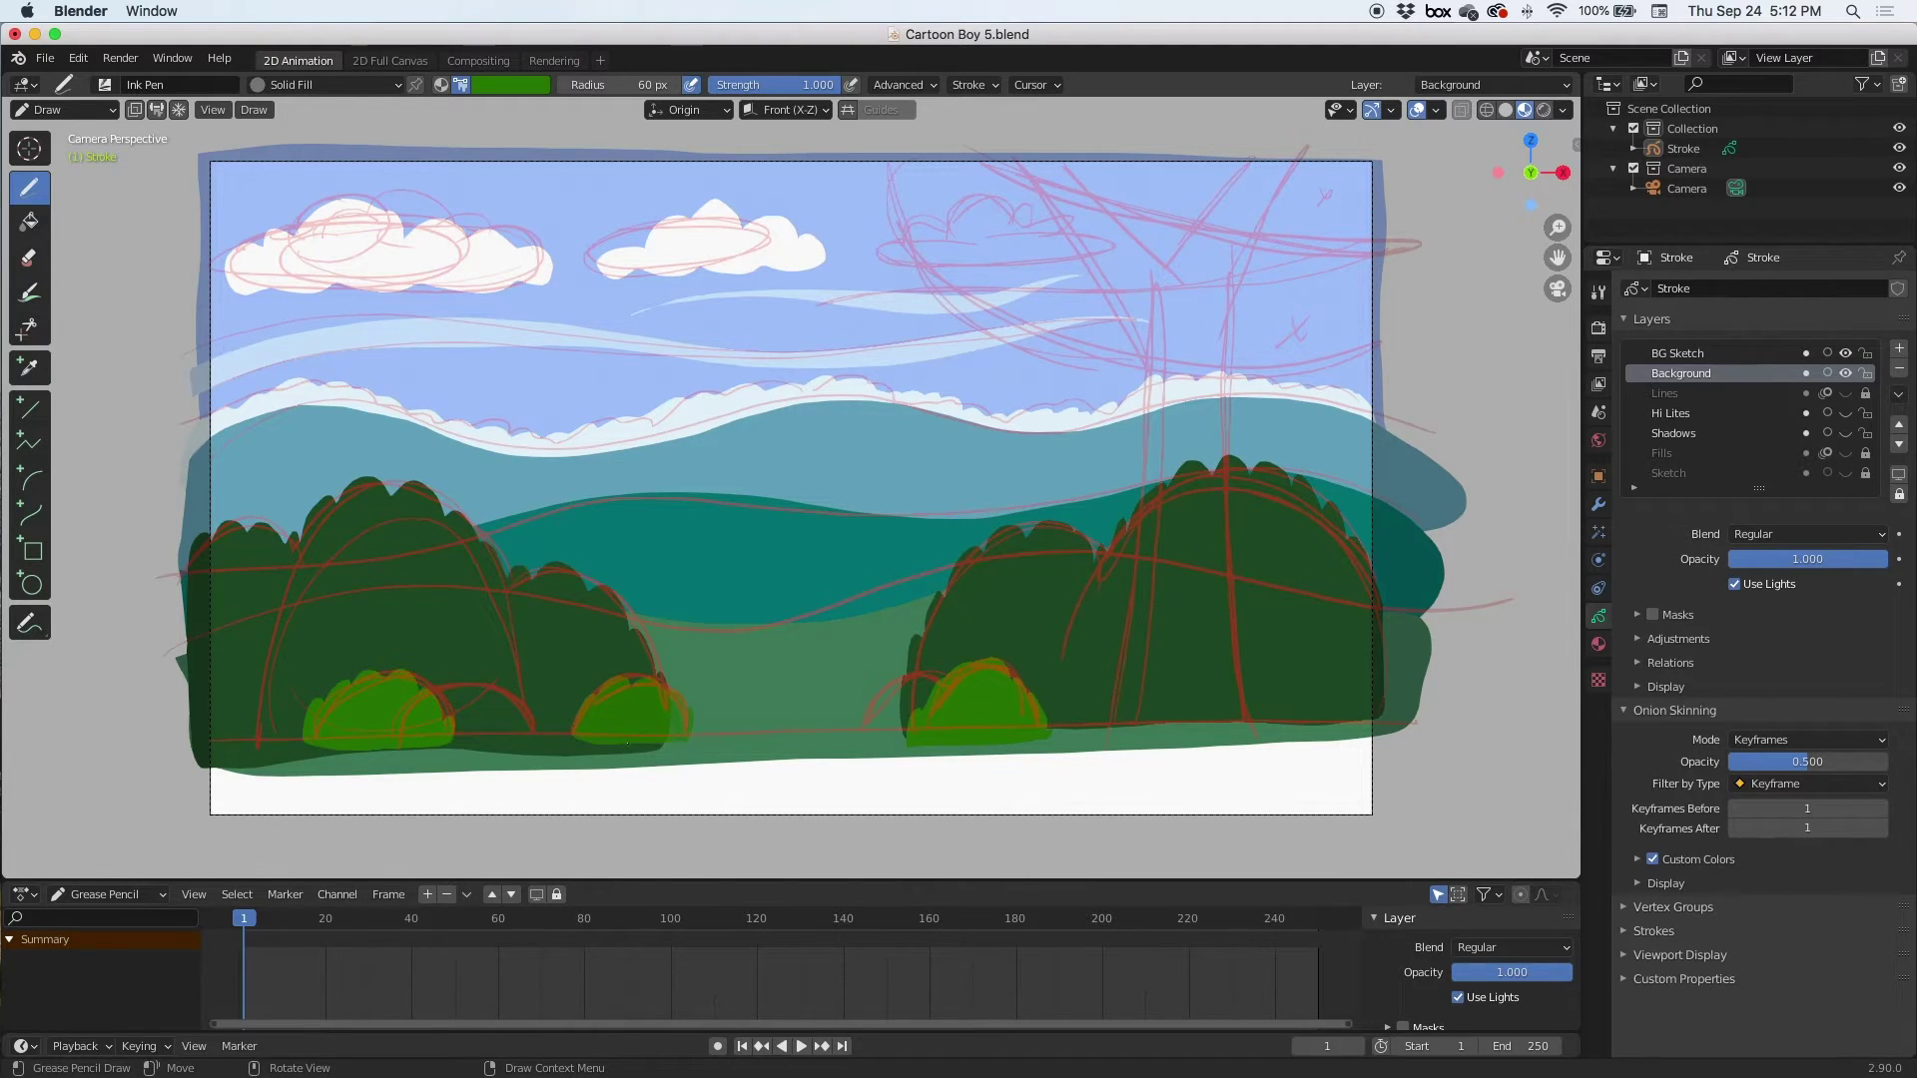
Add lighter green highlights to the right and left small bushes, then pick tan
click(515, 86)
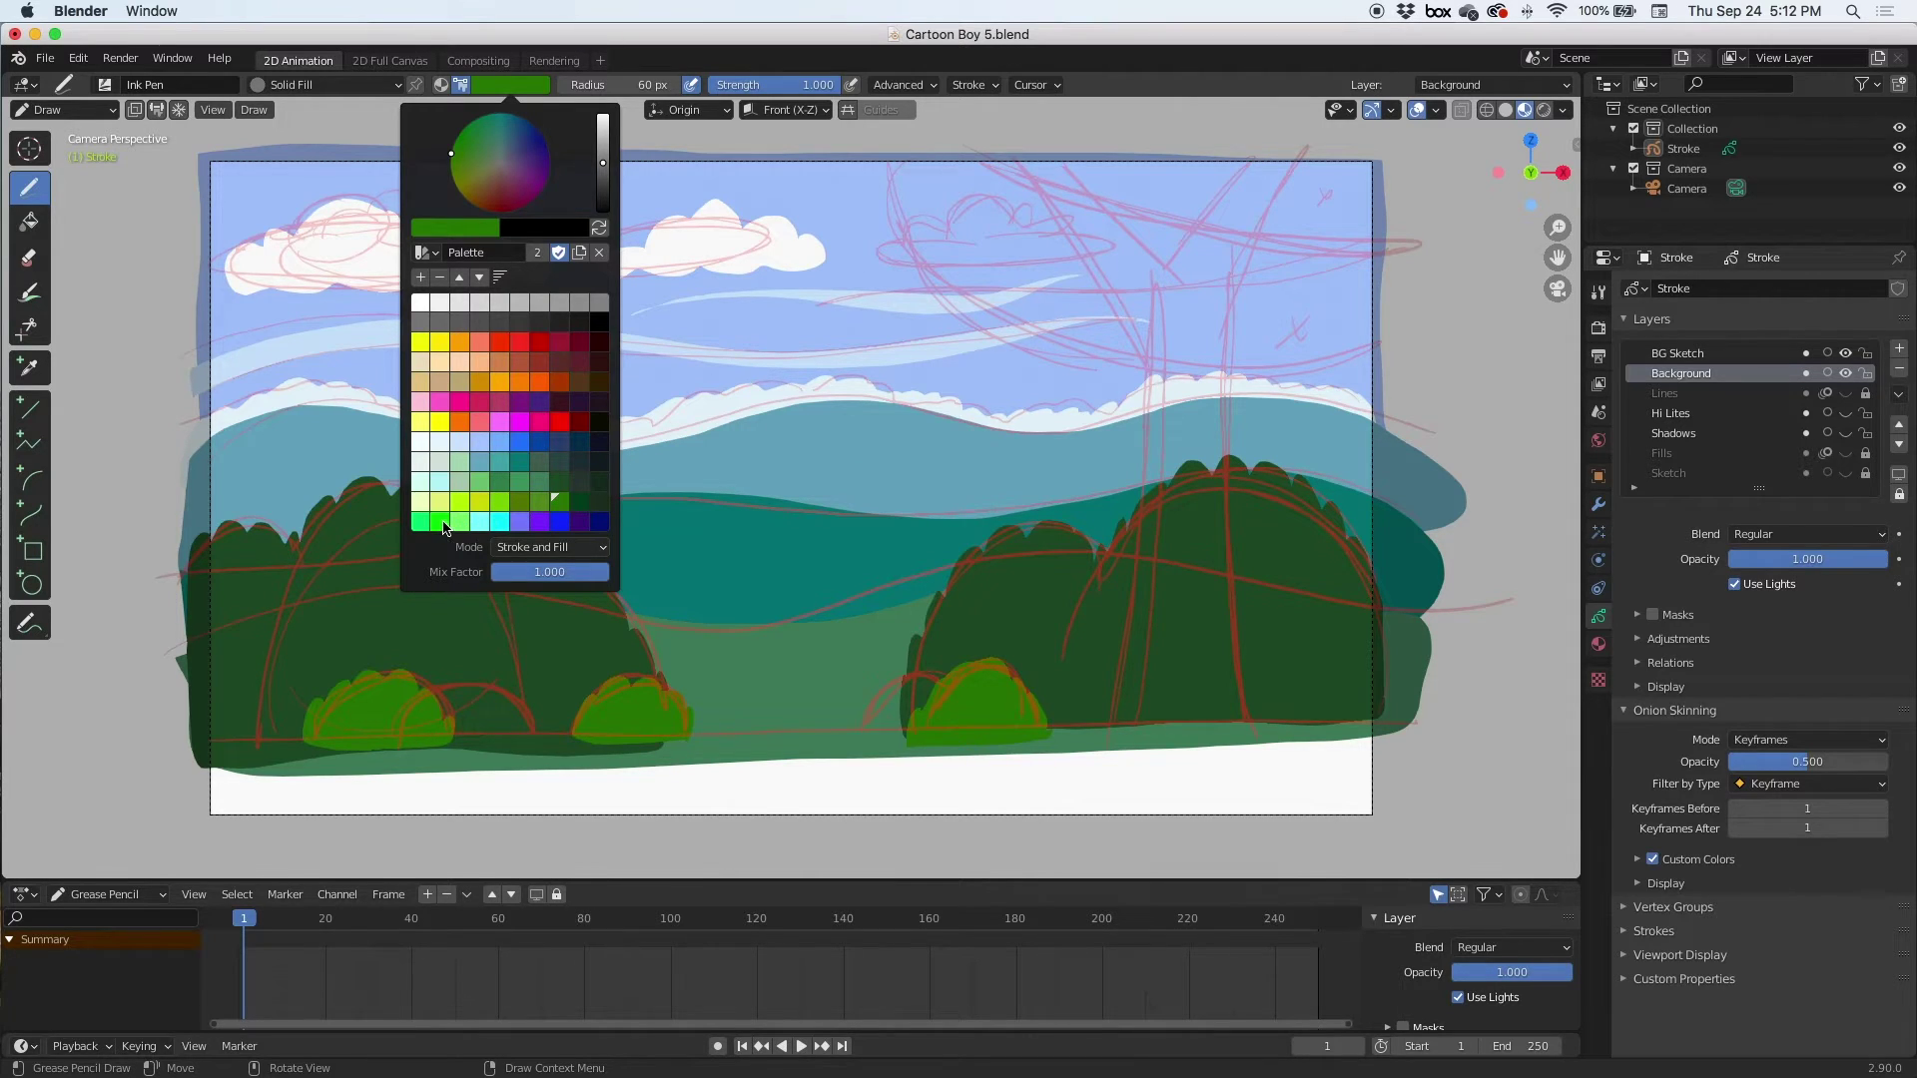
drag(606, 167, 606, 124)
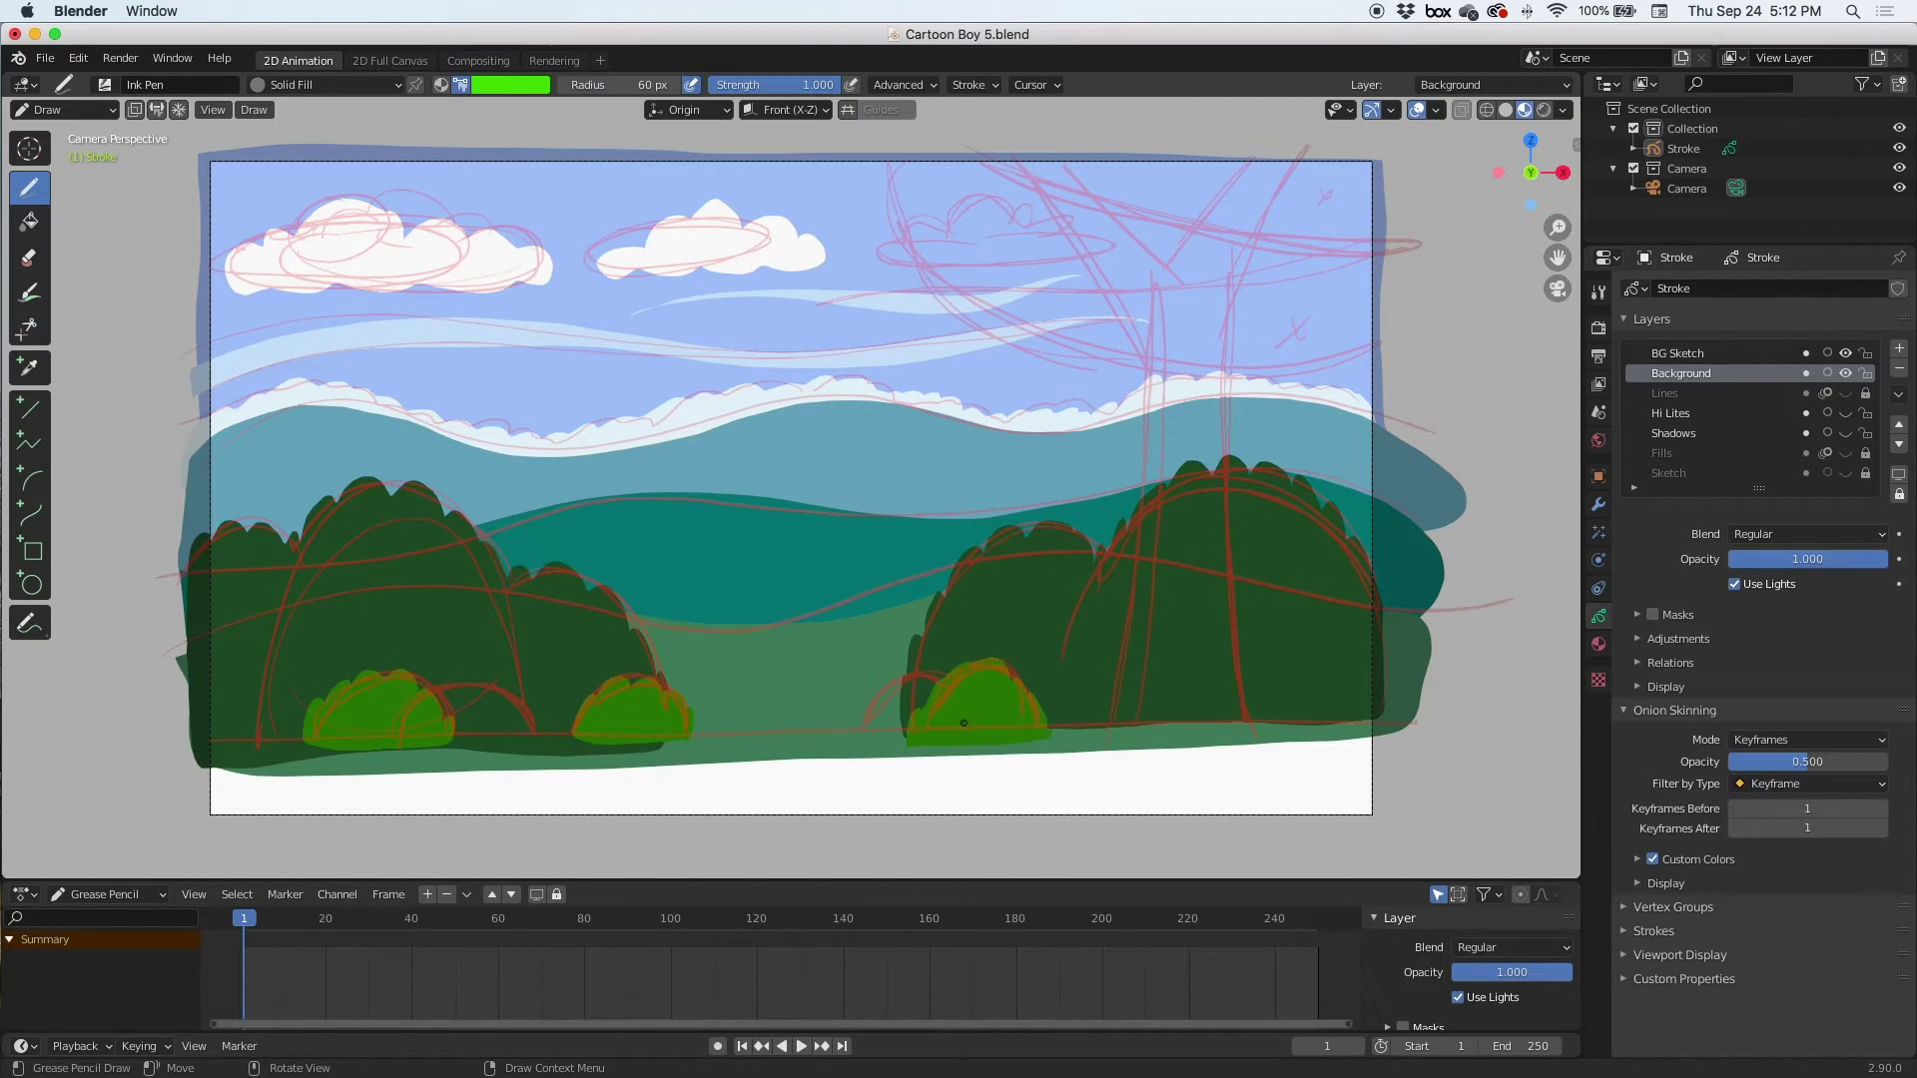
mouse_move(941, 684)
mouse_down()
mouse_move(892, 681)
mouse_move(867, 711)
mouse_move(896, 734)
mouse_up()
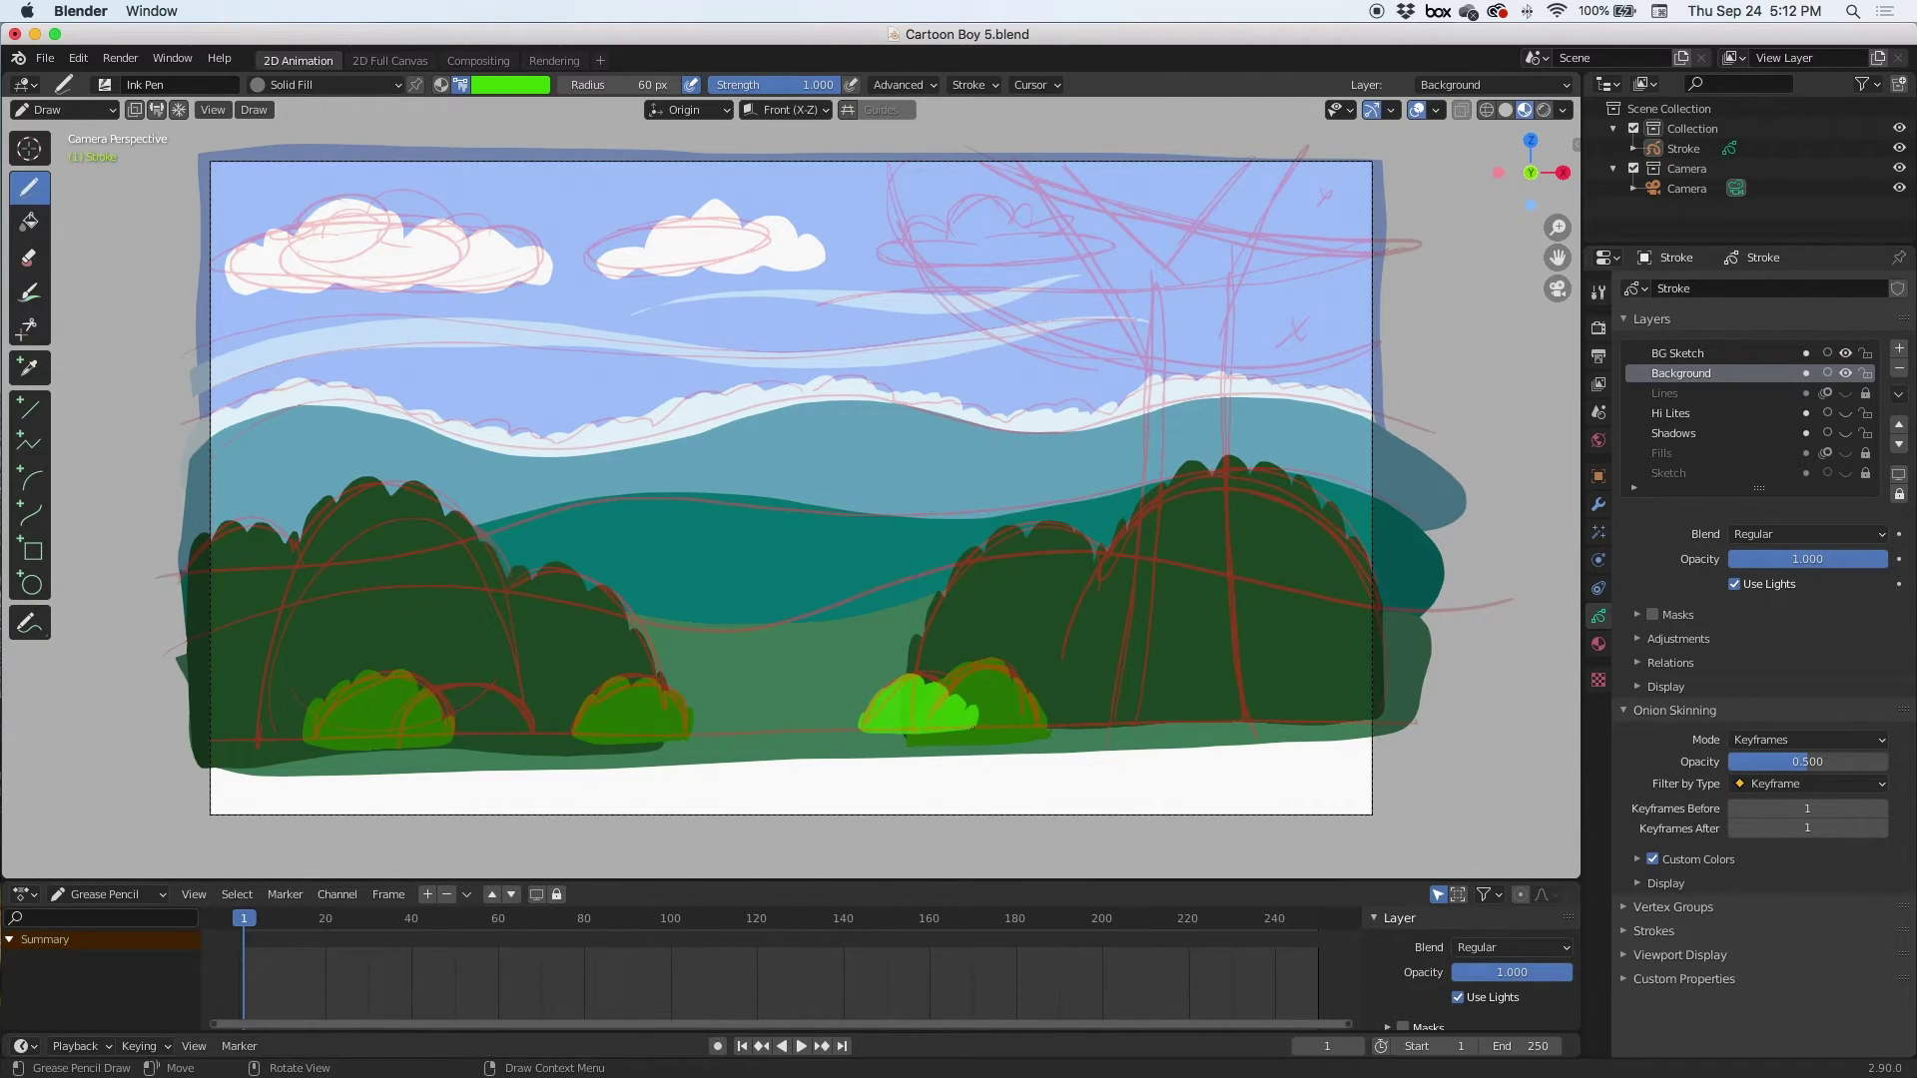
mouse_move(535, 734)
mouse_down()
mouse_move(491, 689)
mouse_move(418, 688)
mouse_move(387, 730)
mouse_move(528, 730)
mouse_up()
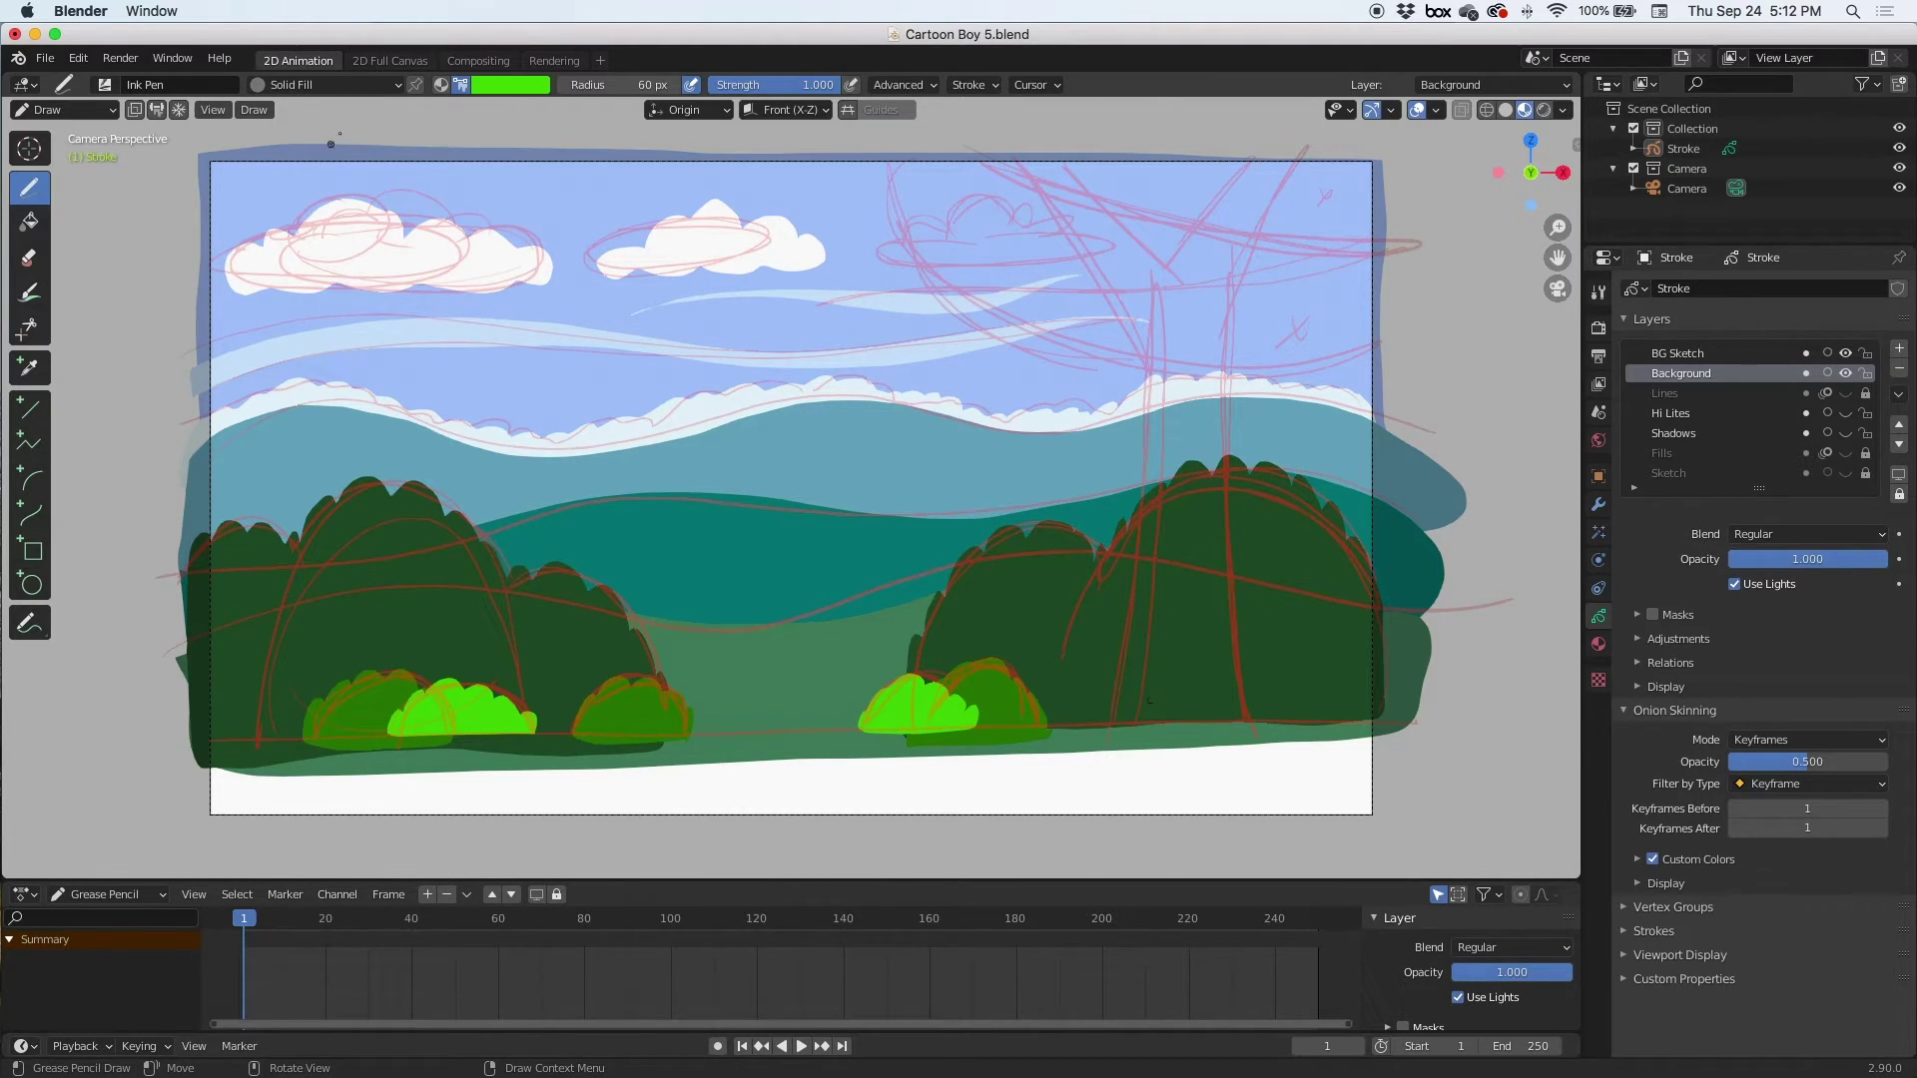
click(508, 87)
click(500, 363)
Paint a dark green tree canopy at top right and an orange trunk beneath it
mouse_move(1254, 714)
mouse_down()
mouse_move(1239, 299)
mouse_move(1309, 142)
mouse_move(1193, 210)
mouse_move(1116, 223)
mouse_move(1049, 160)
mouse_move(1014, 158)
mouse_move(1092, 274)
mouse_move(1149, 439)
mouse_move(1098, 724)
mouse_move(1254, 729)
mouse_up()
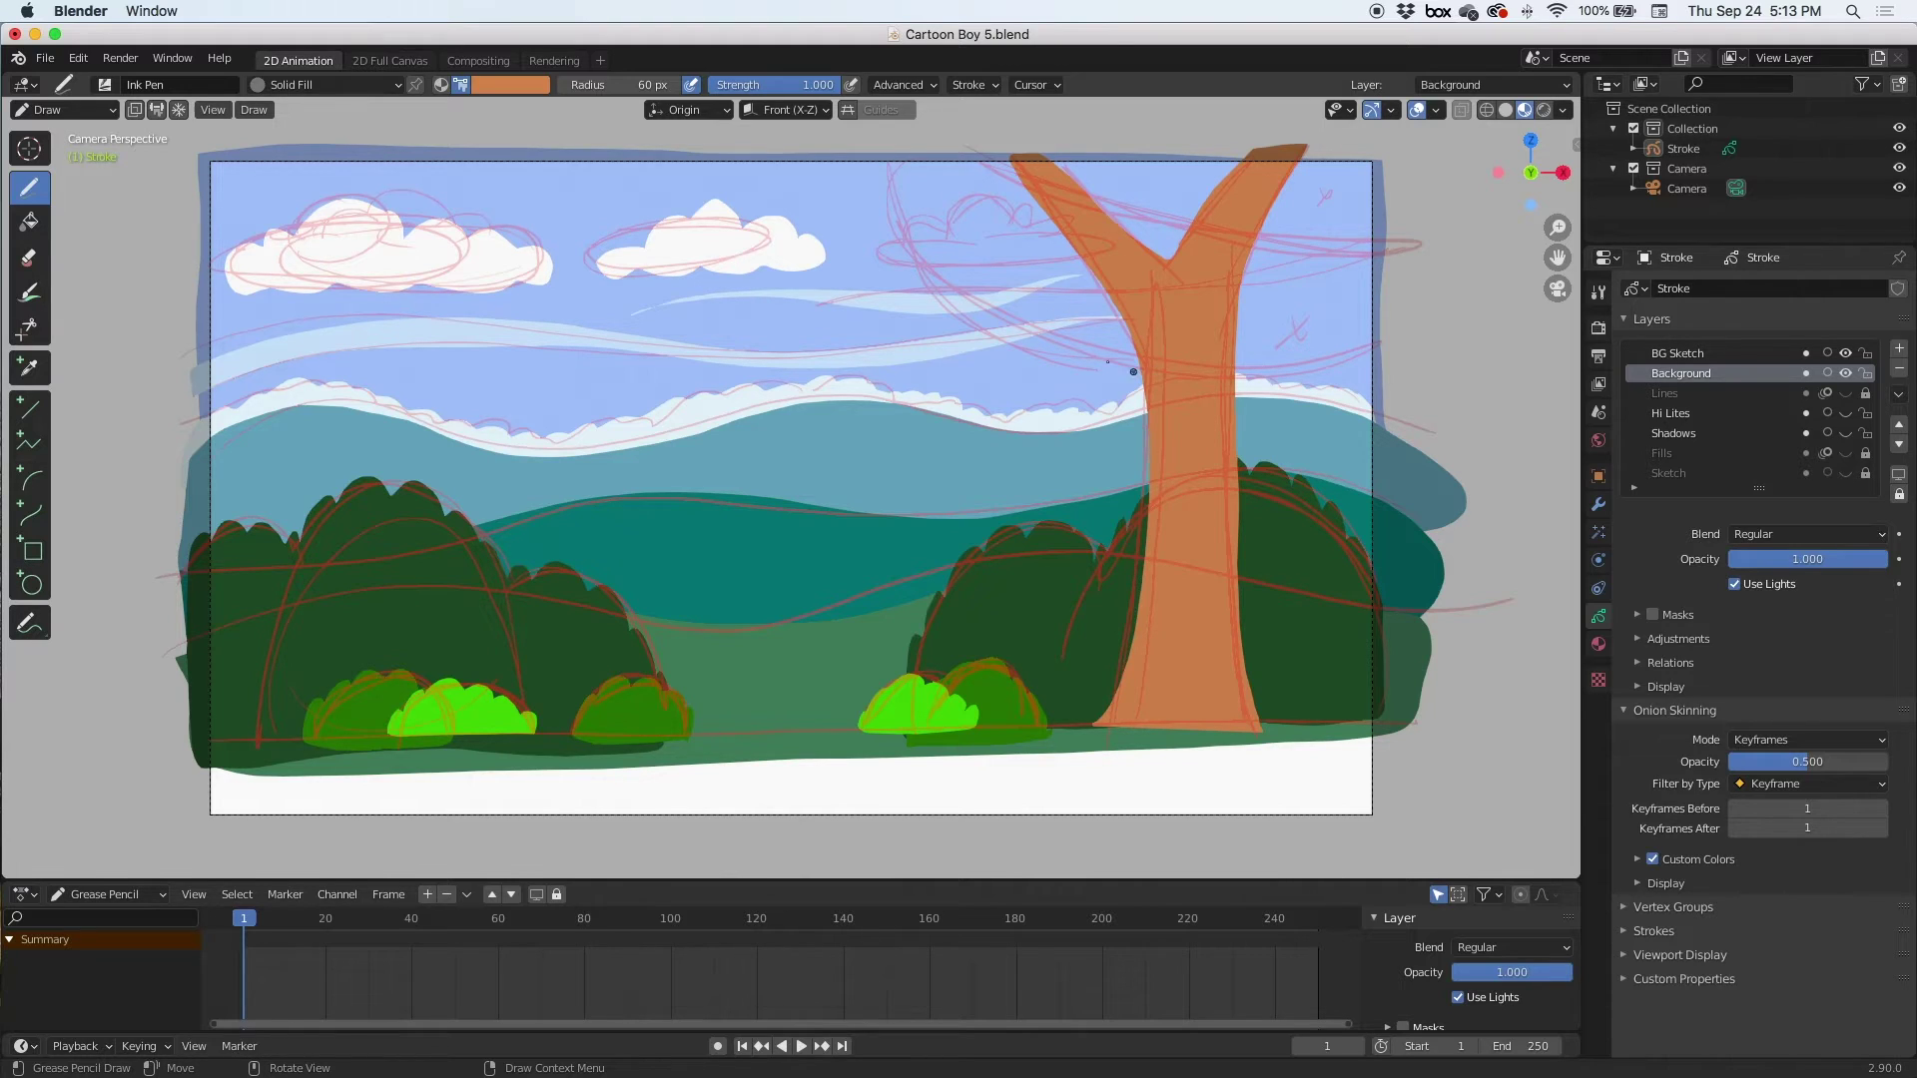
key(ctrl+z)
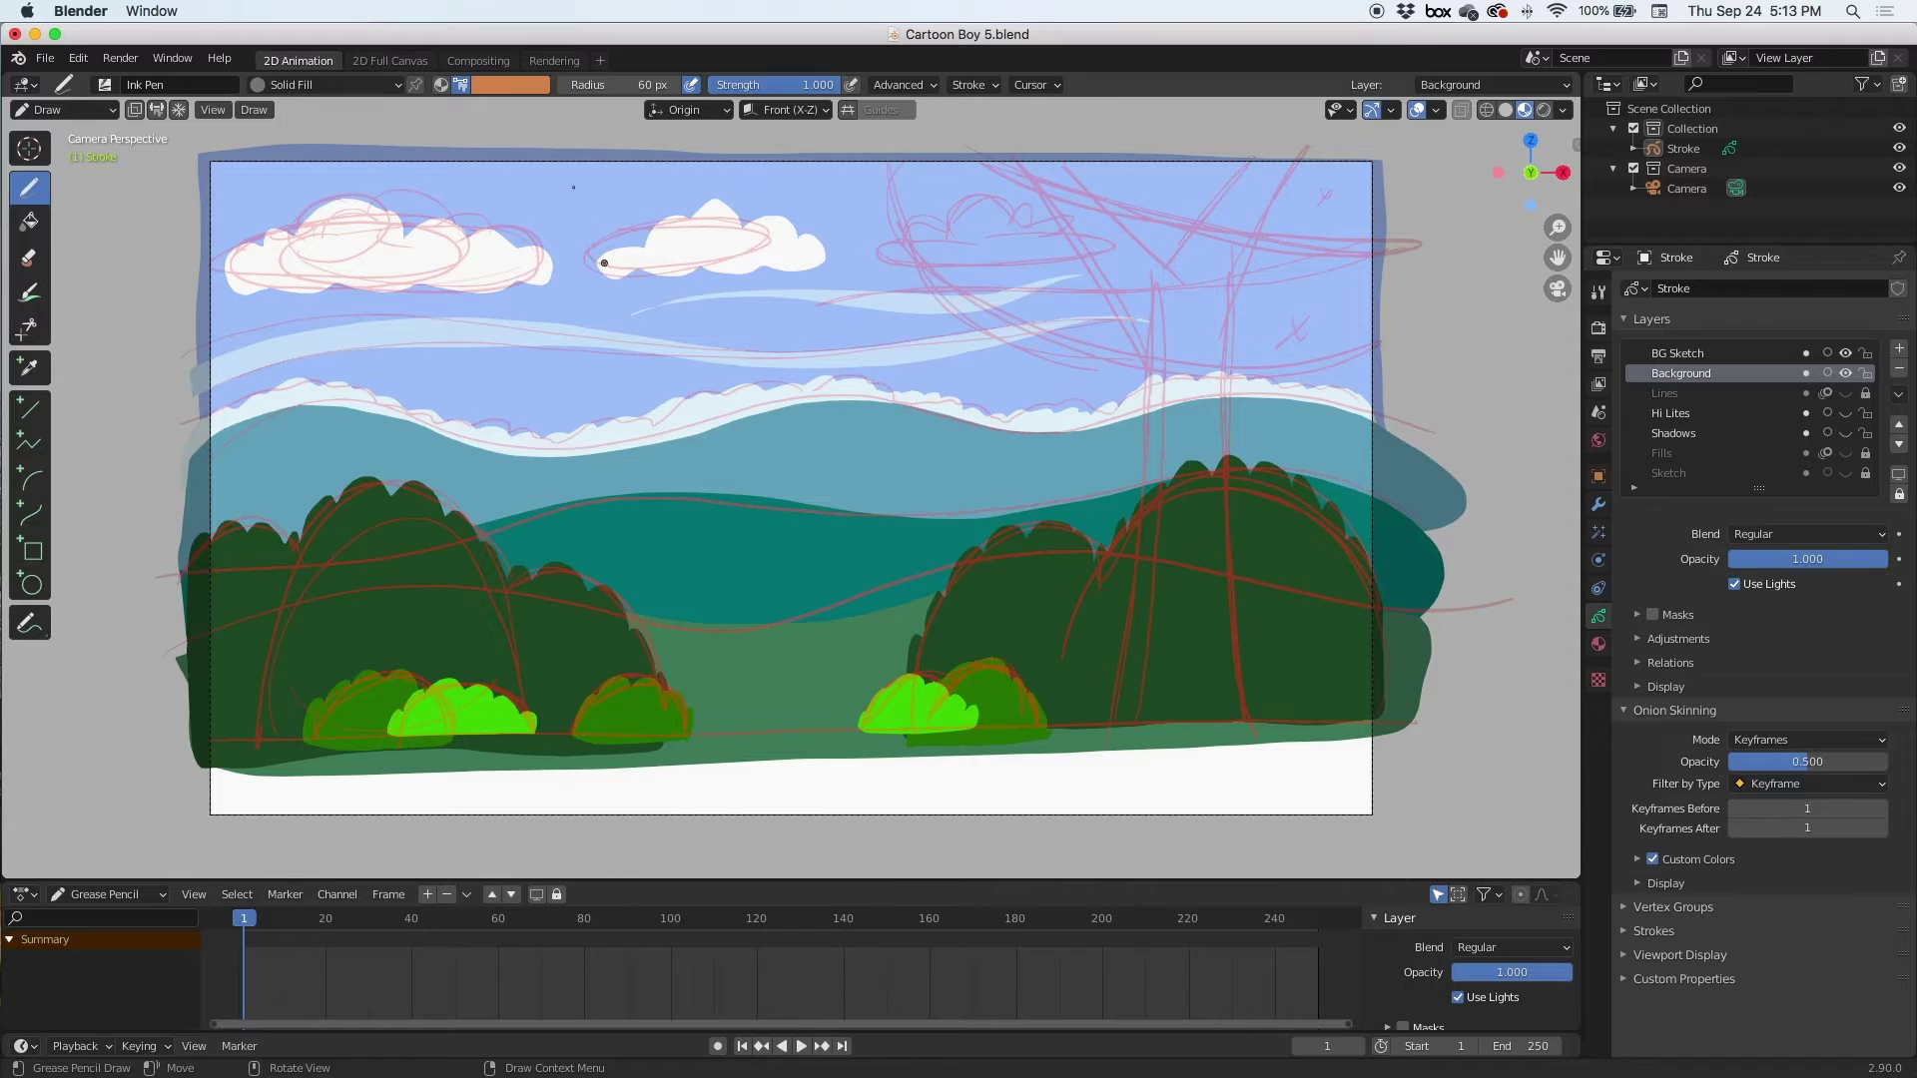
click(510, 90)
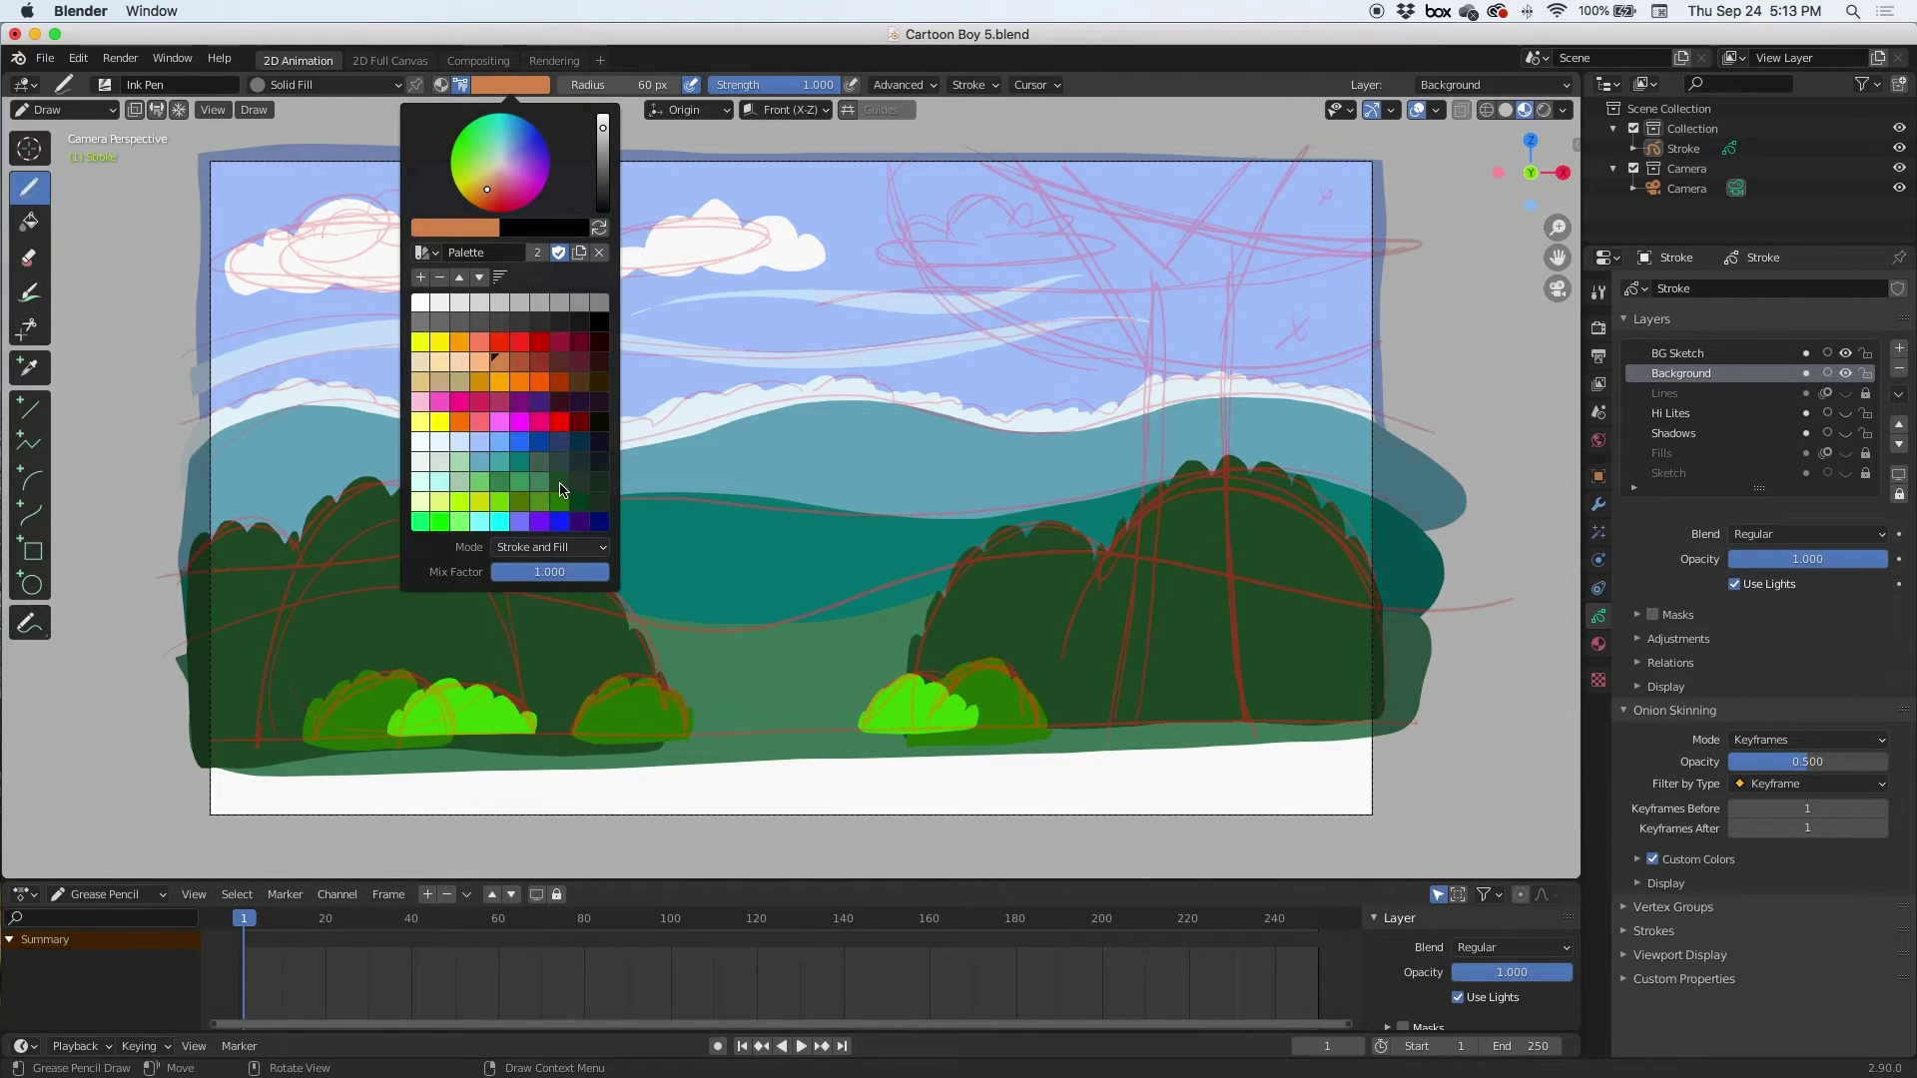
click(561, 485)
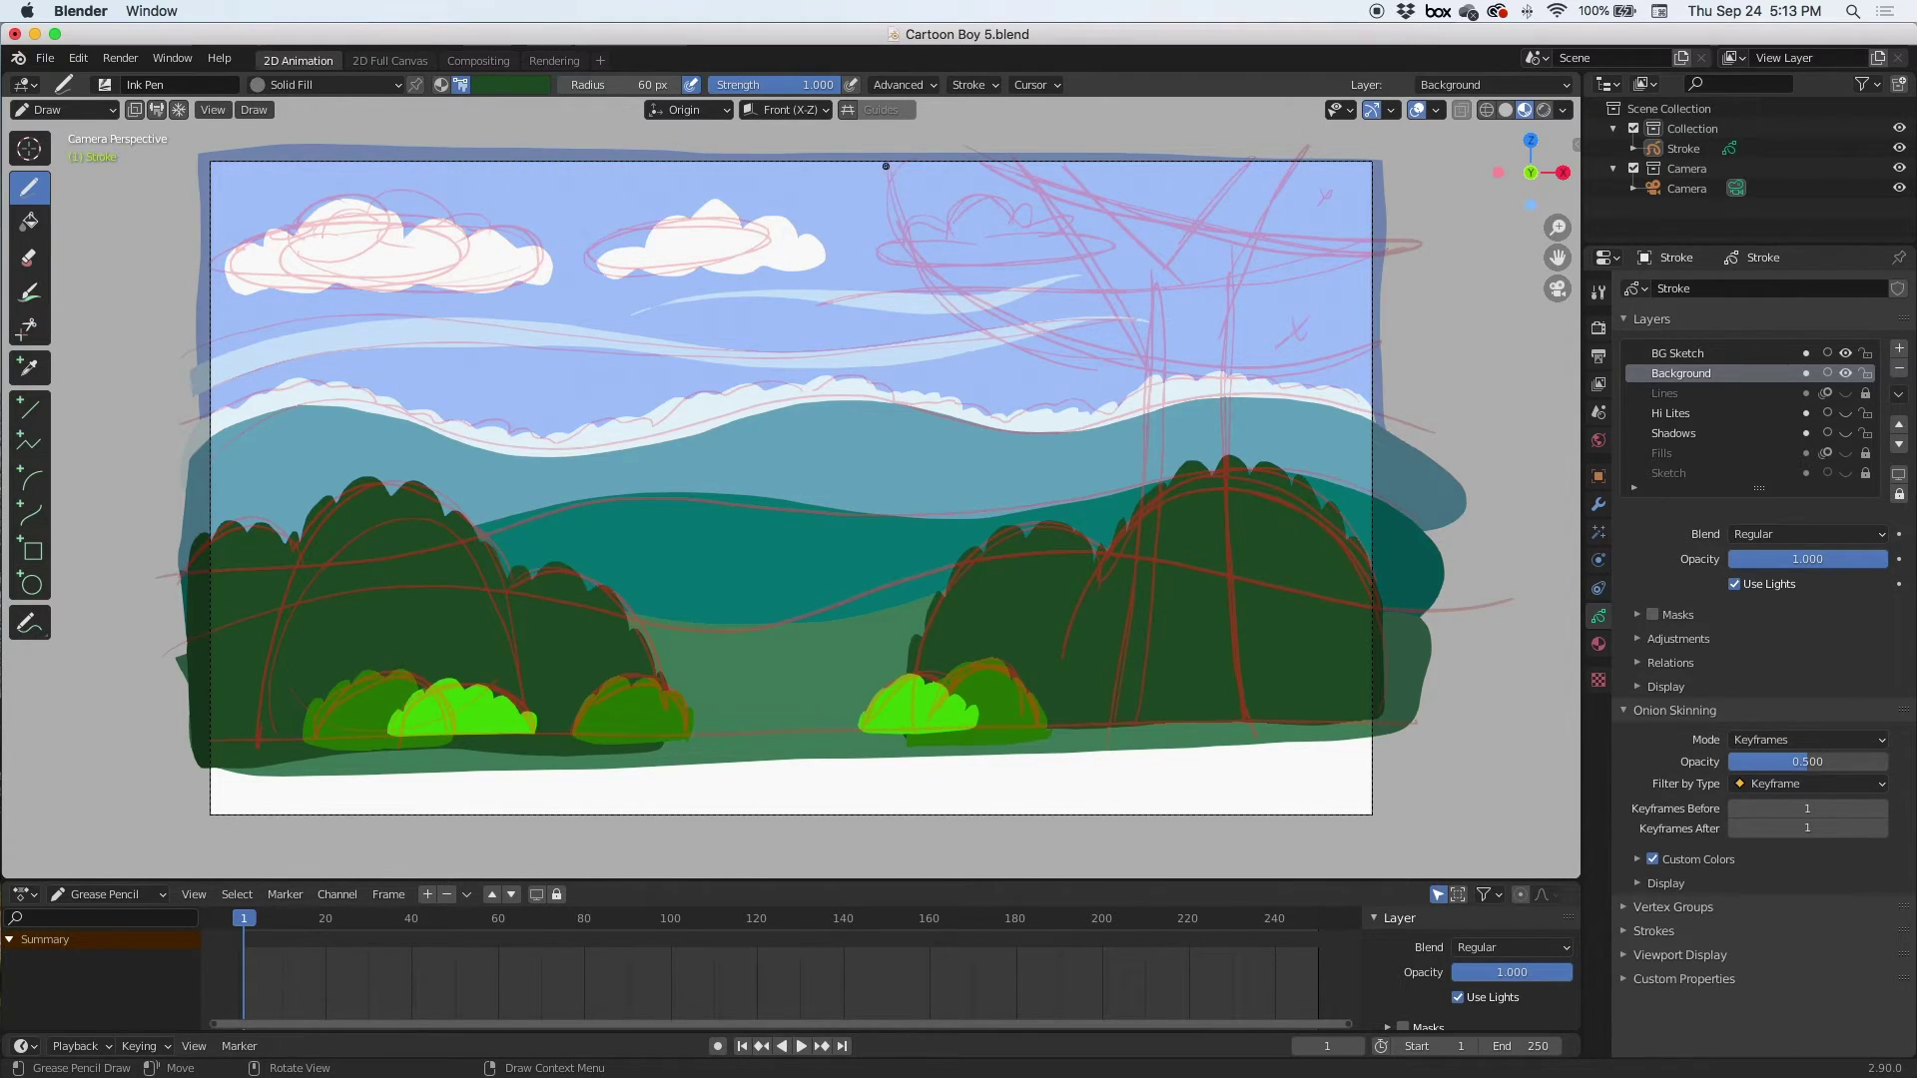
mouse_move(882, 164)
mouse_down()
mouse_move(869, 182)
mouse_move(899, 242)
mouse_move(976, 317)
mouse_move(1044, 343)
mouse_move(1288, 364)
mouse_move(1350, 354)
mouse_move(1435, 302)
mouse_move(1410, 152)
mouse_move(873, 138)
mouse_up()
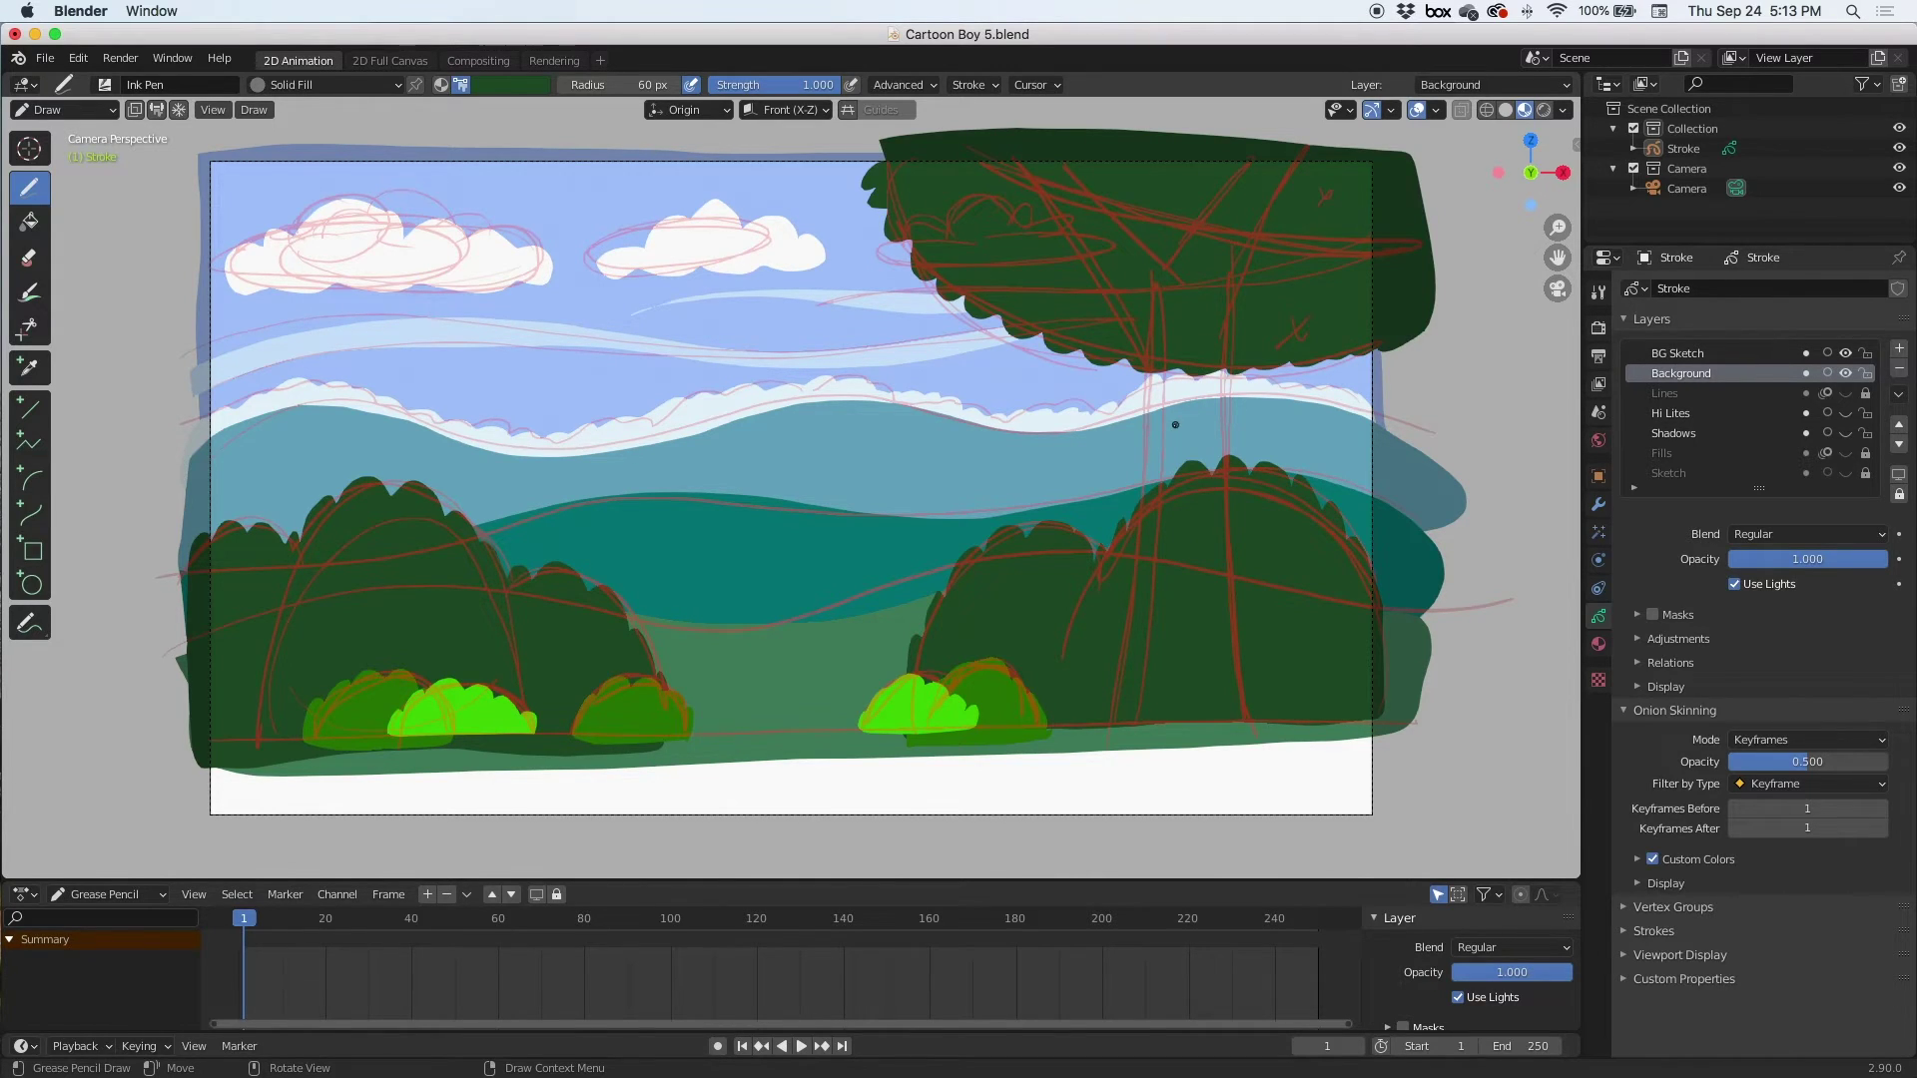
click(524, 88)
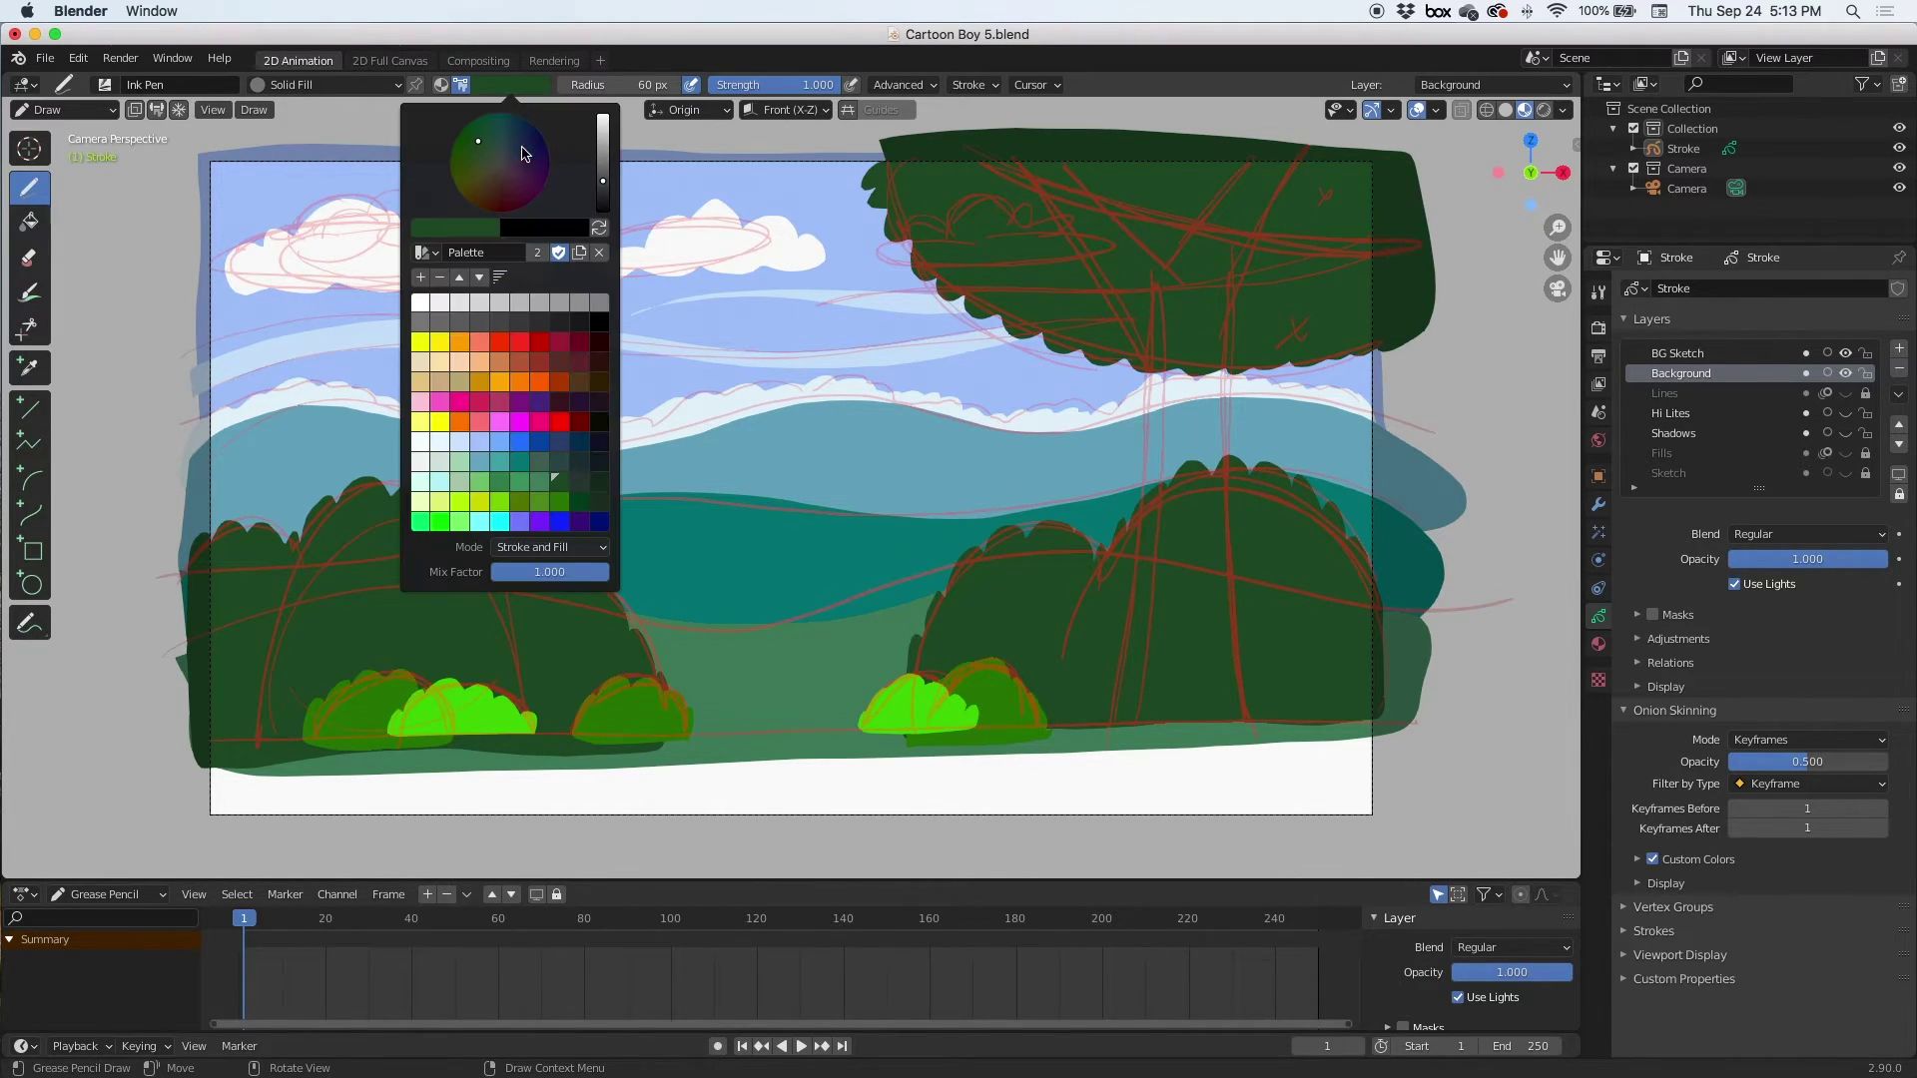
click(505, 367)
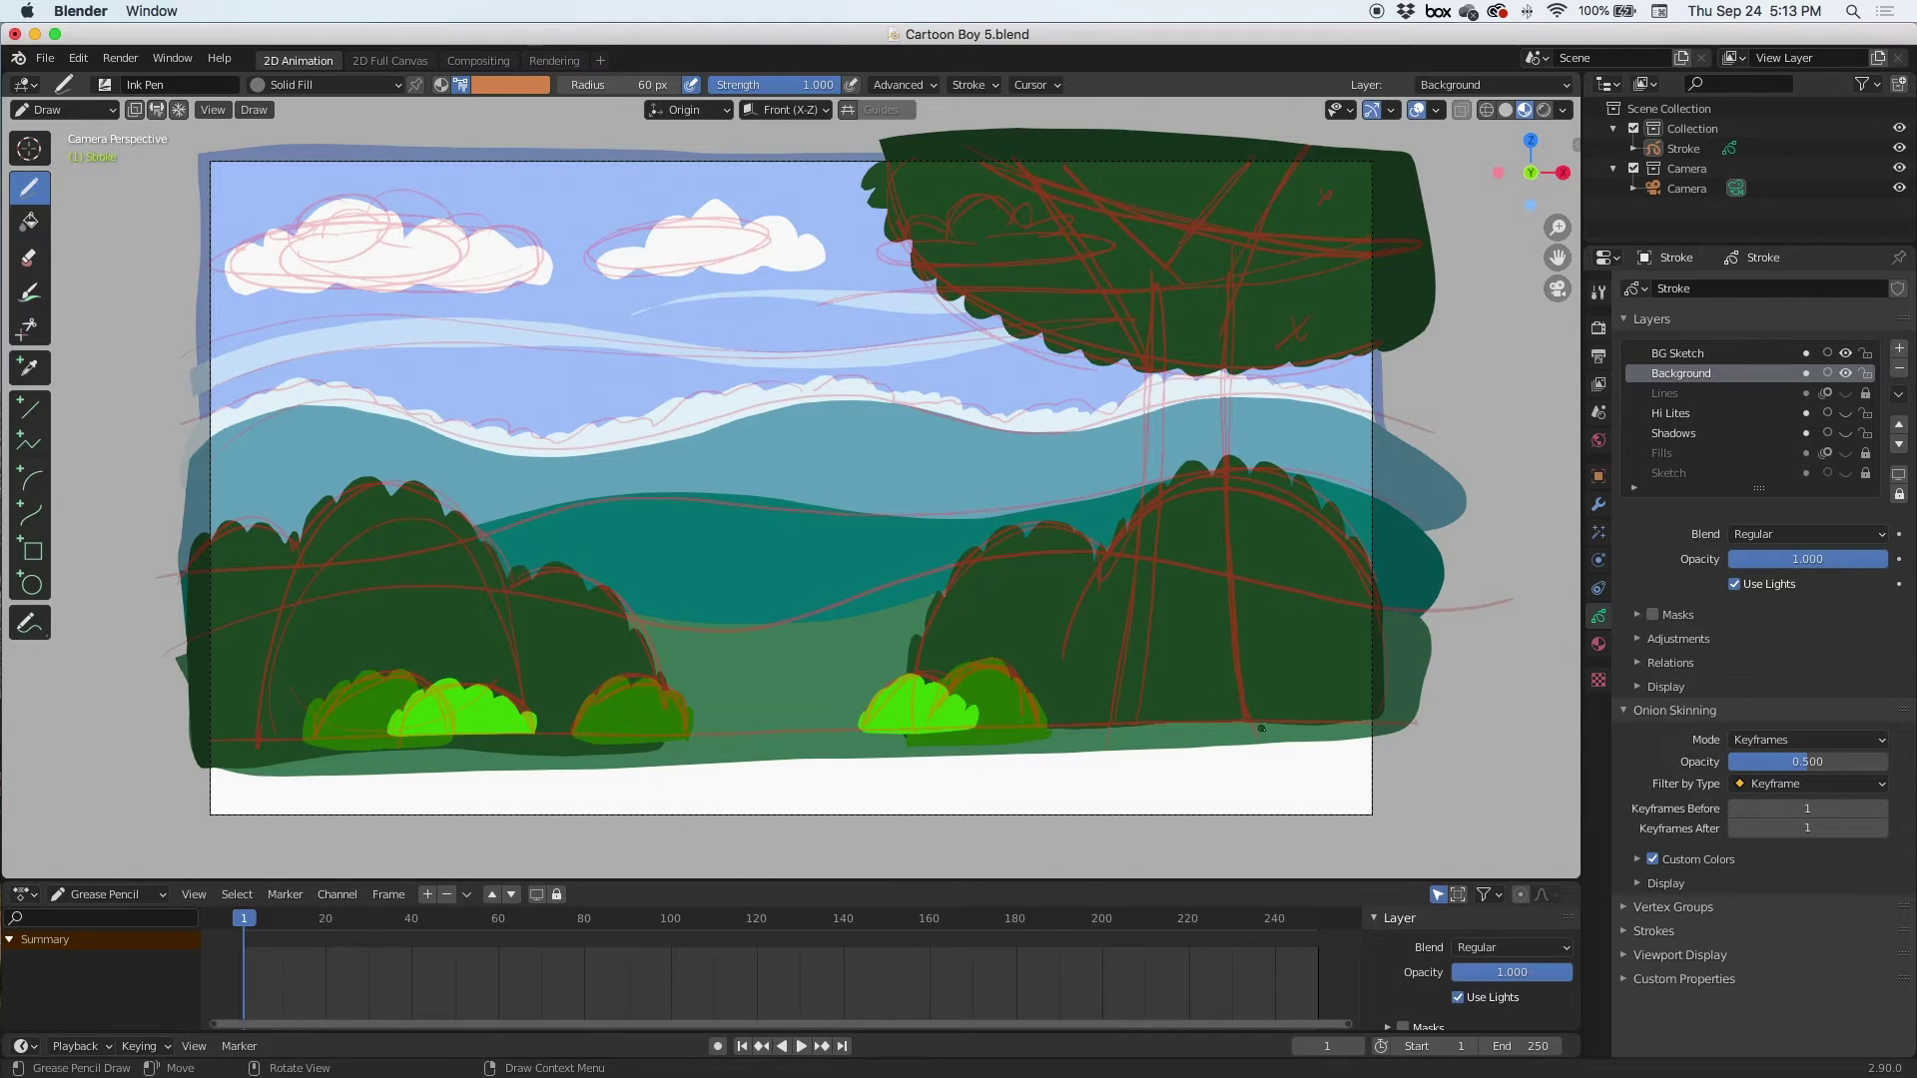
mouse_move(1260, 734)
mouse_down()
mouse_move(1233, 666)
mouse_move(1223, 330)
mouse_move(1300, 152)
mouse_move(1254, 151)
mouse_move(1165, 263)
mouse_move(1007, 150)
mouse_move(1139, 359)
mouse_move(1147, 509)
mouse_move(1103, 731)
mouse_move(1262, 735)
mouse_up()
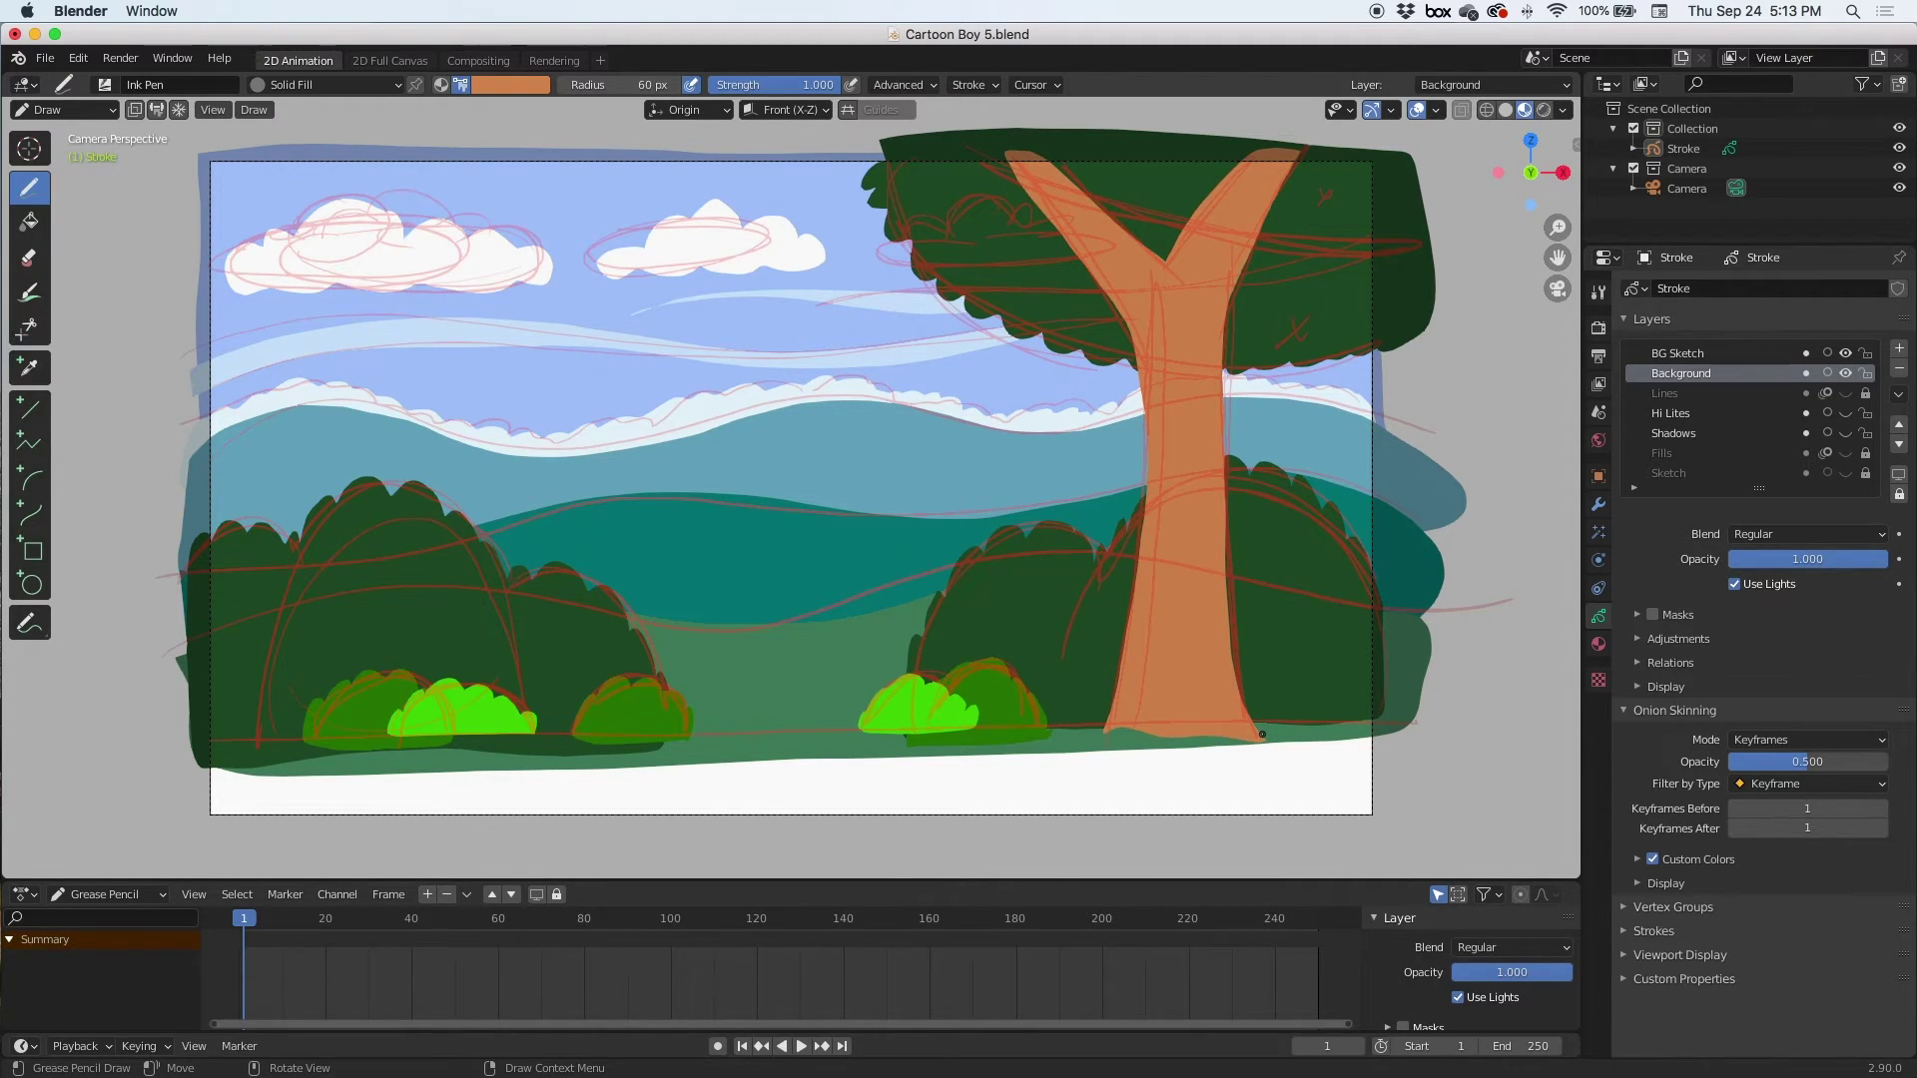
Paint a long bright green diagonal highlight band across the upper canopy
click(505, 88)
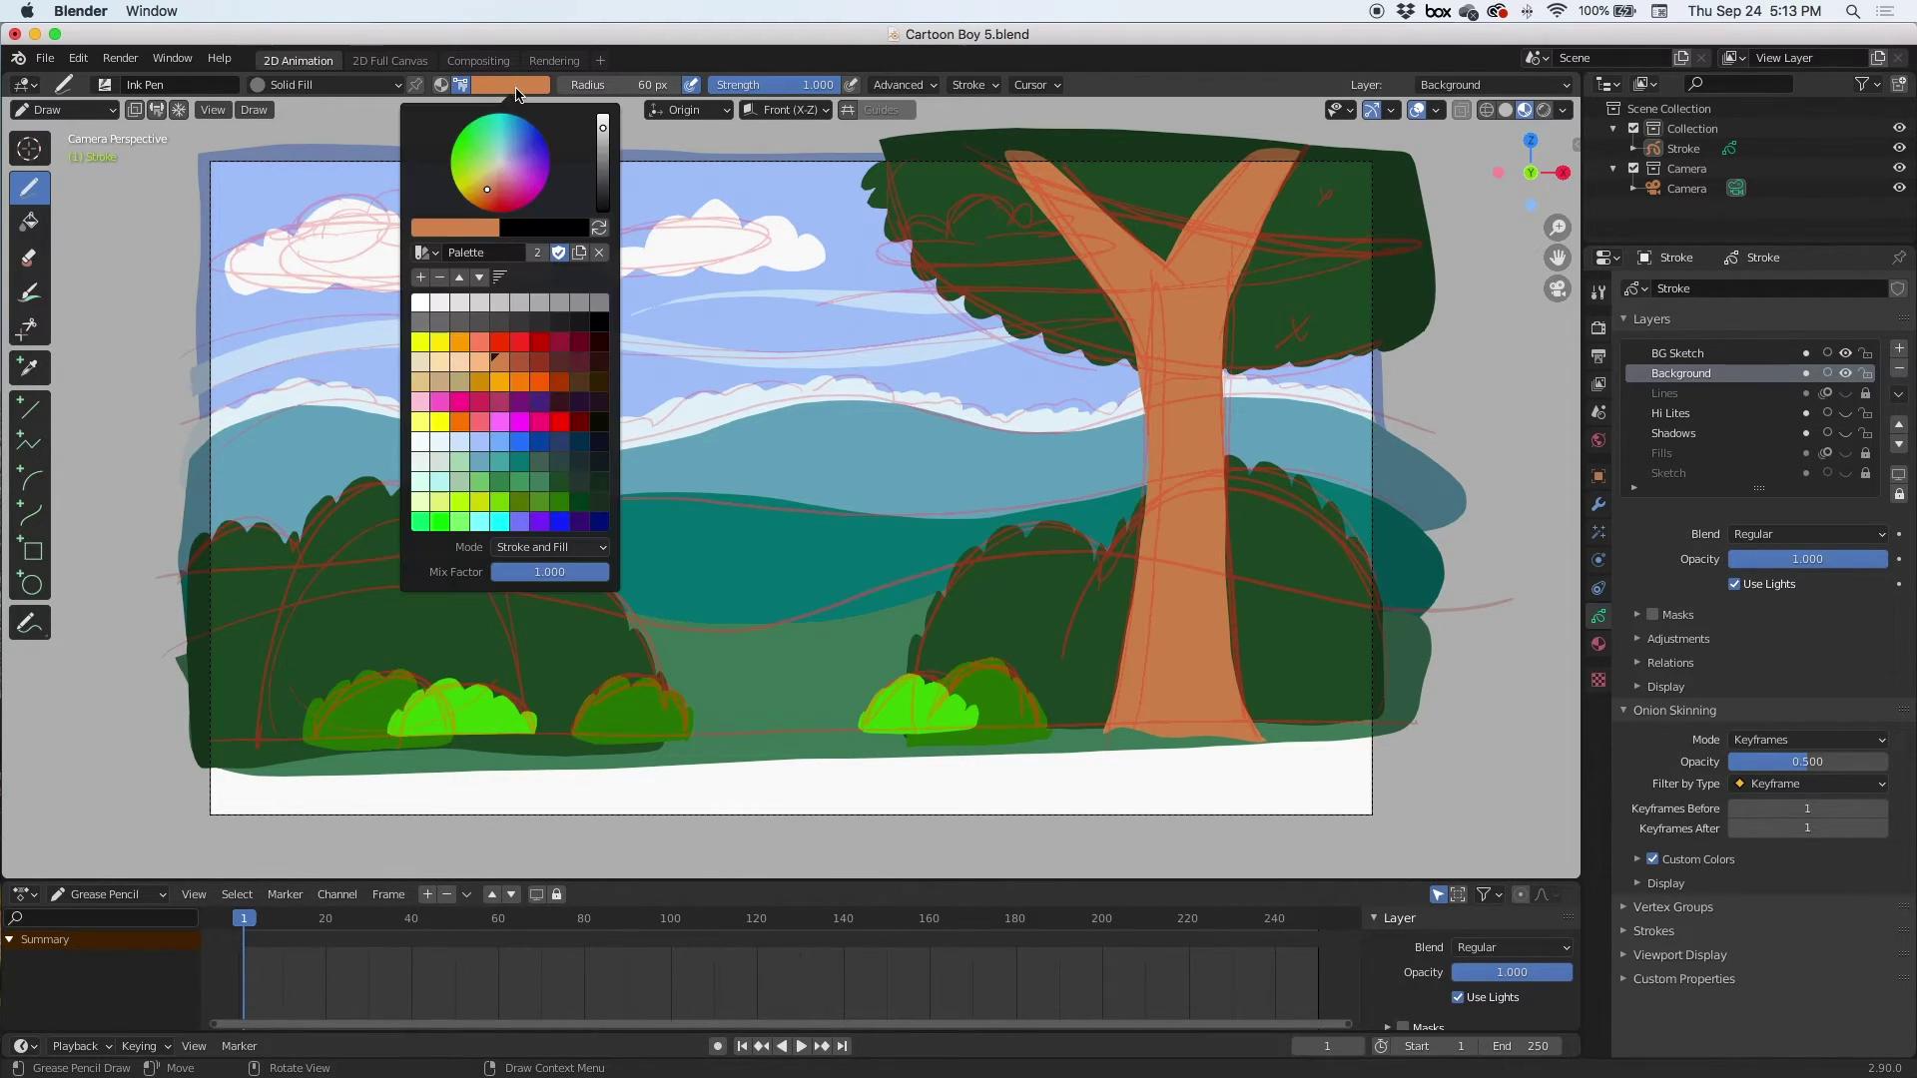
click(560, 482)
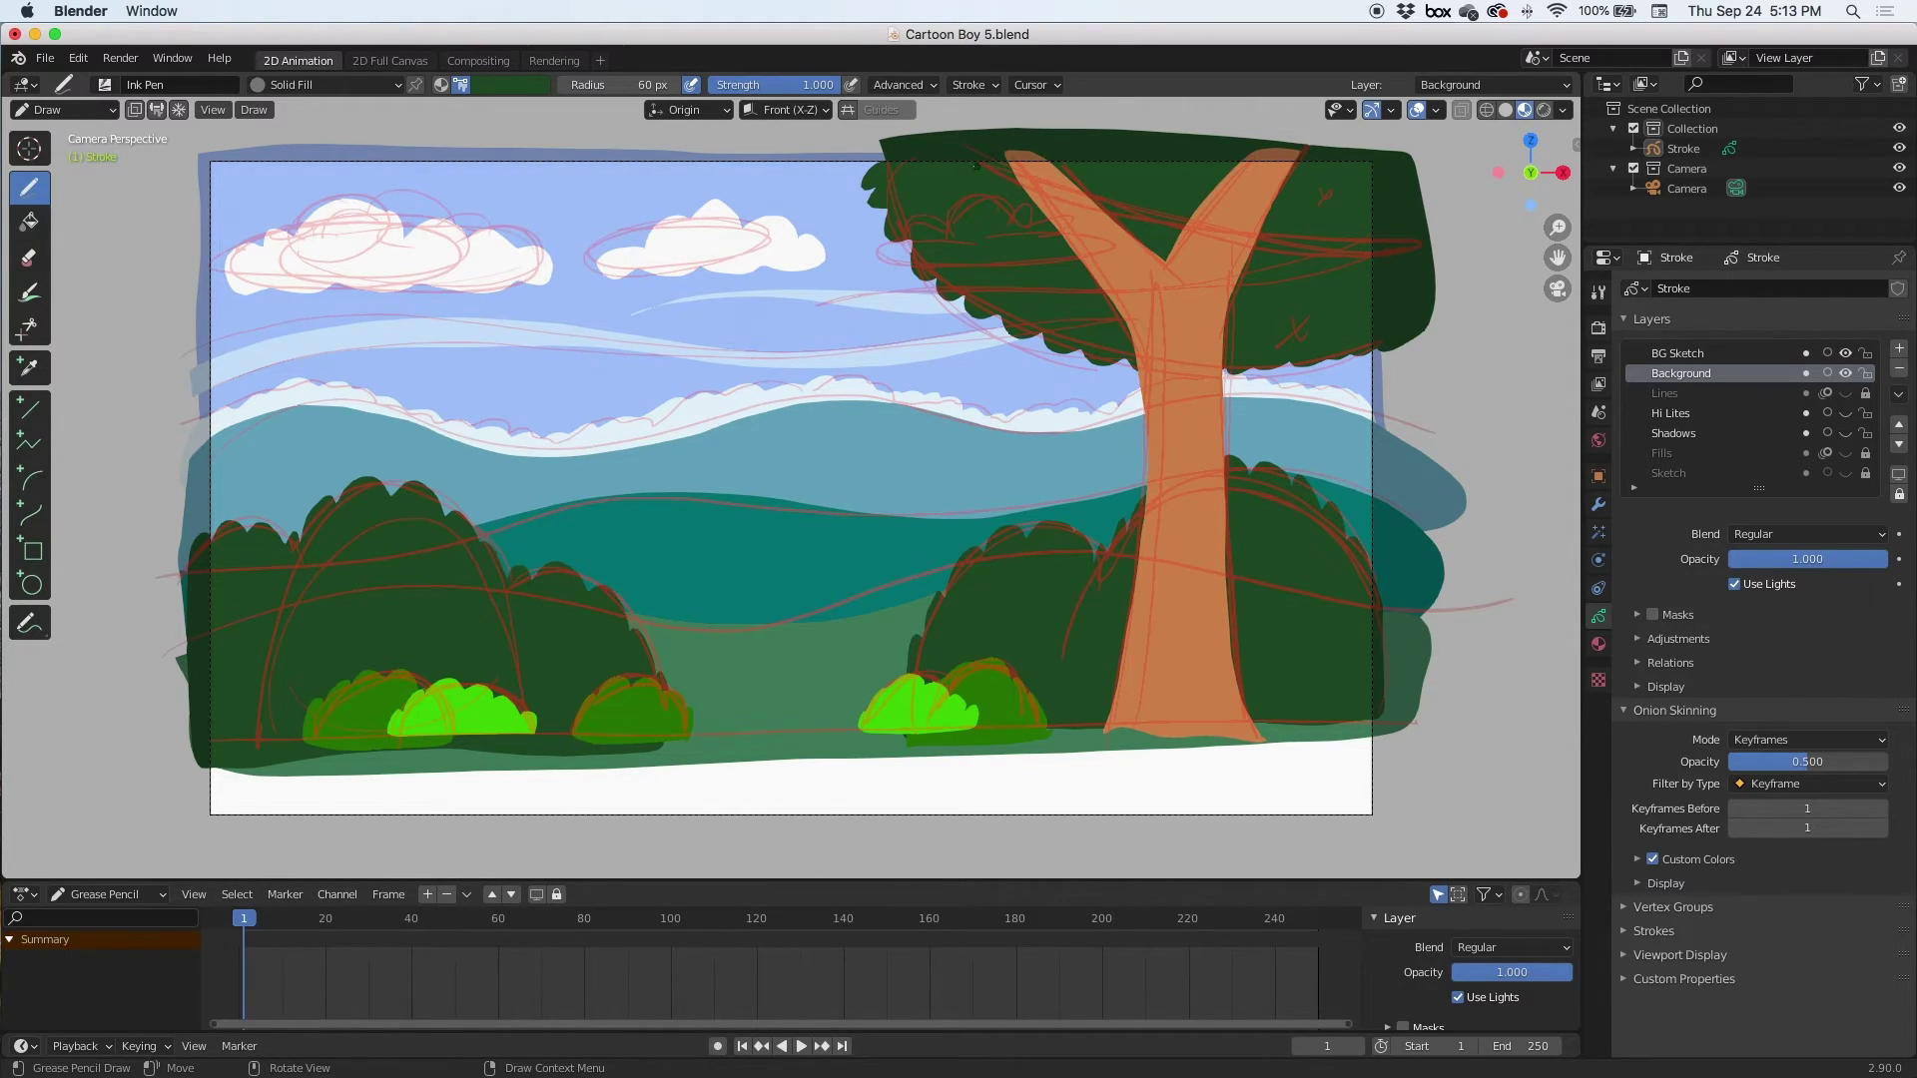
mouse_move(1012, 168)
mouse_down()
mouse_move(1118, 223)
mouse_move(1102, 215)
mouse_up()
mouse_move(1178, 231)
mouse_down()
mouse_move(1221, 248)
mouse_move(1198, 235)
mouse_move(1293, 152)
mouse_up()
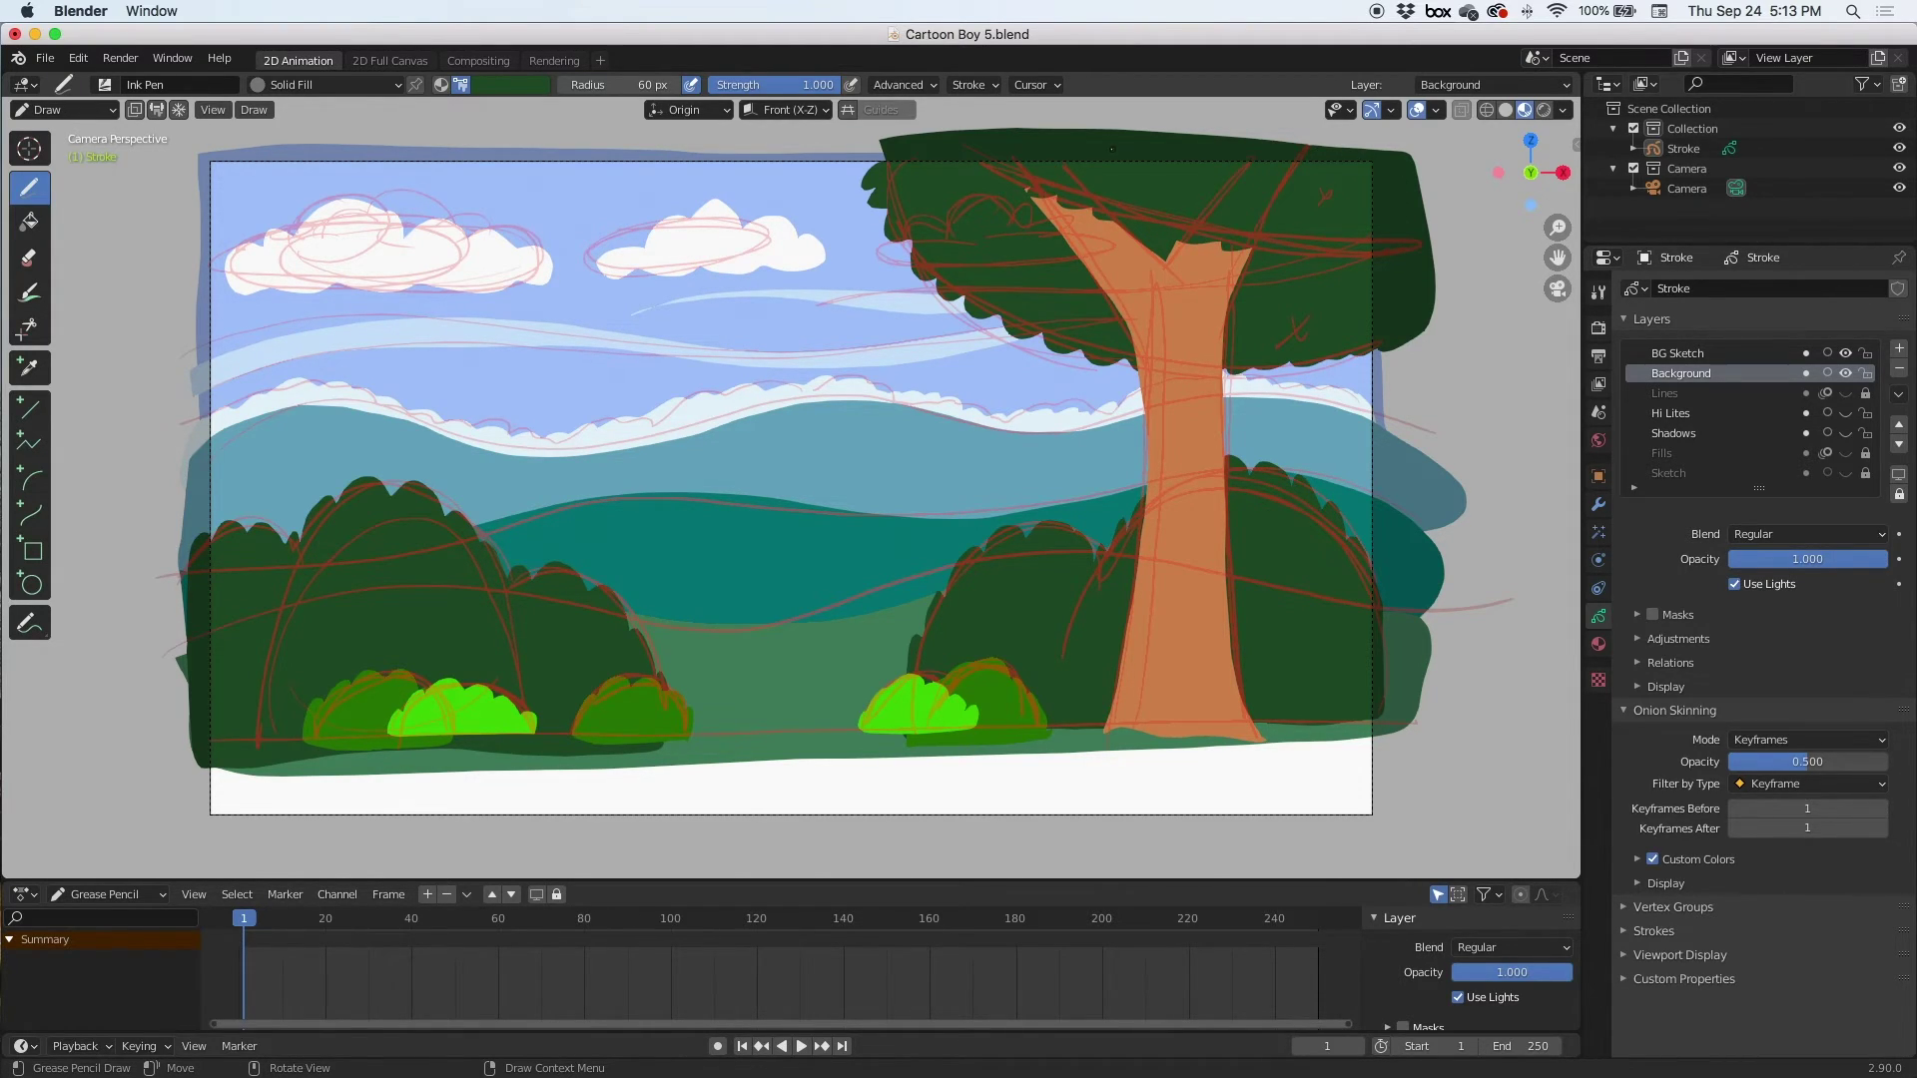
key(super+z)
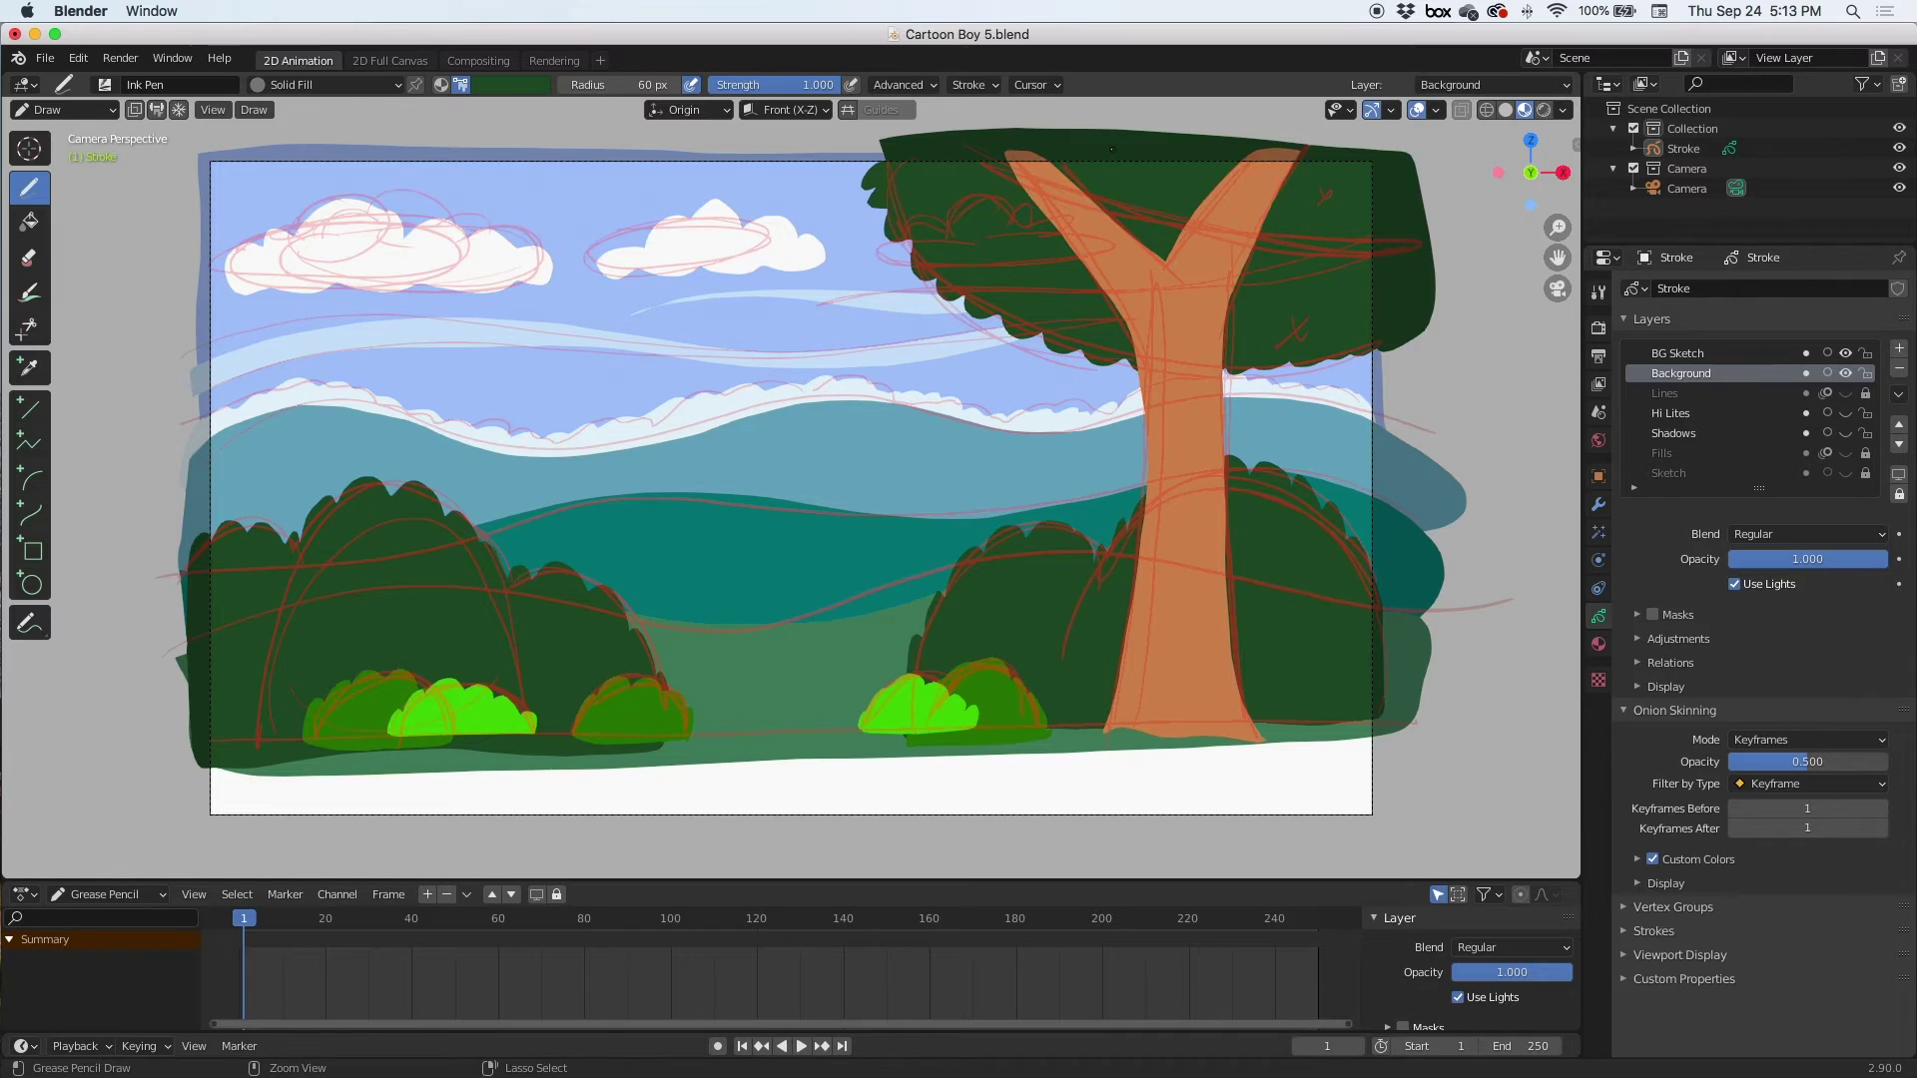
click(516, 86)
click(556, 505)
mouse_move(969, 147)
mouse_down()
mouse_move(971, 190)
mouse_move(1003, 182)
mouse_move(1047, 206)
mouse_up()
key(ctrl+z)
mouse_move(958, 159)
mouse_down()
mouse_move(1390, 245)
mouse_move(1148, 170)
mouse_move(975, 153)
mouse_up()
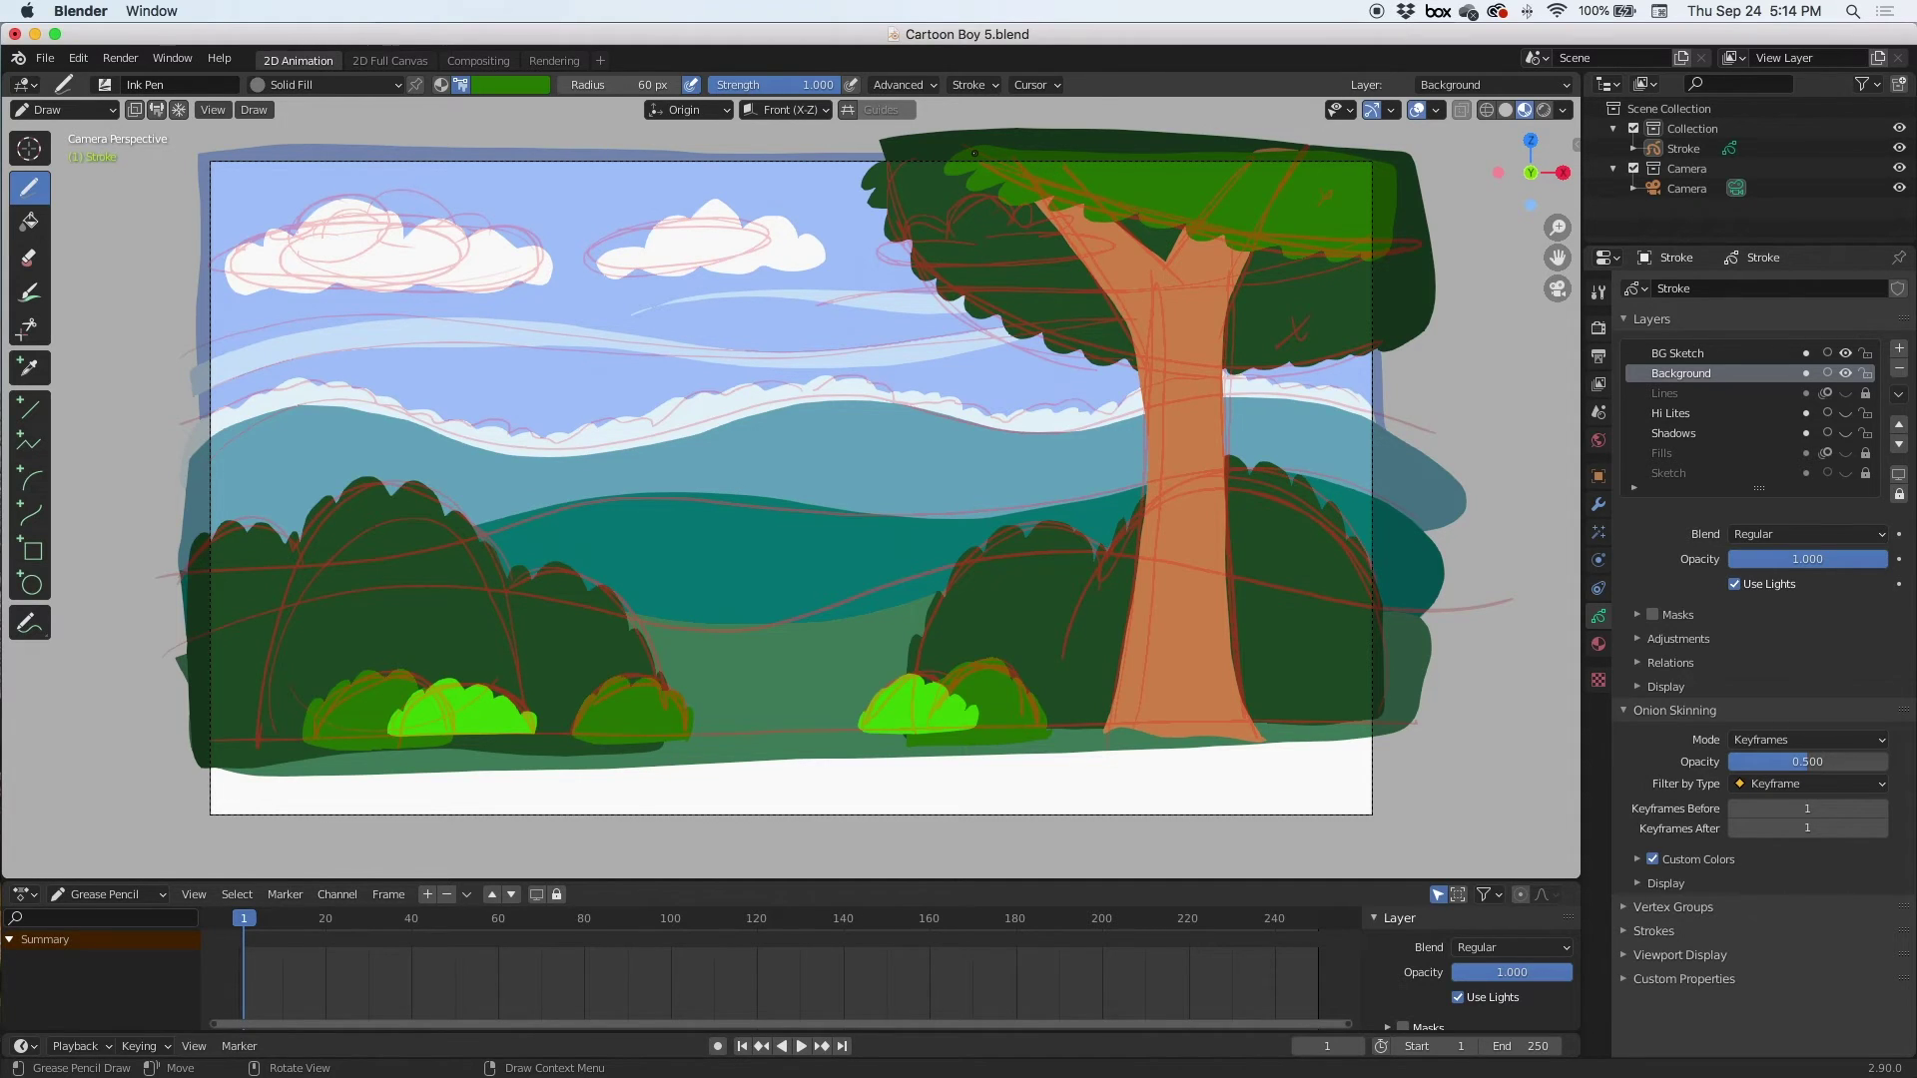
Brighten the green and add highlights across the top and right of the canopy
click(523, 86)
drag(603, 163, 607, 145)
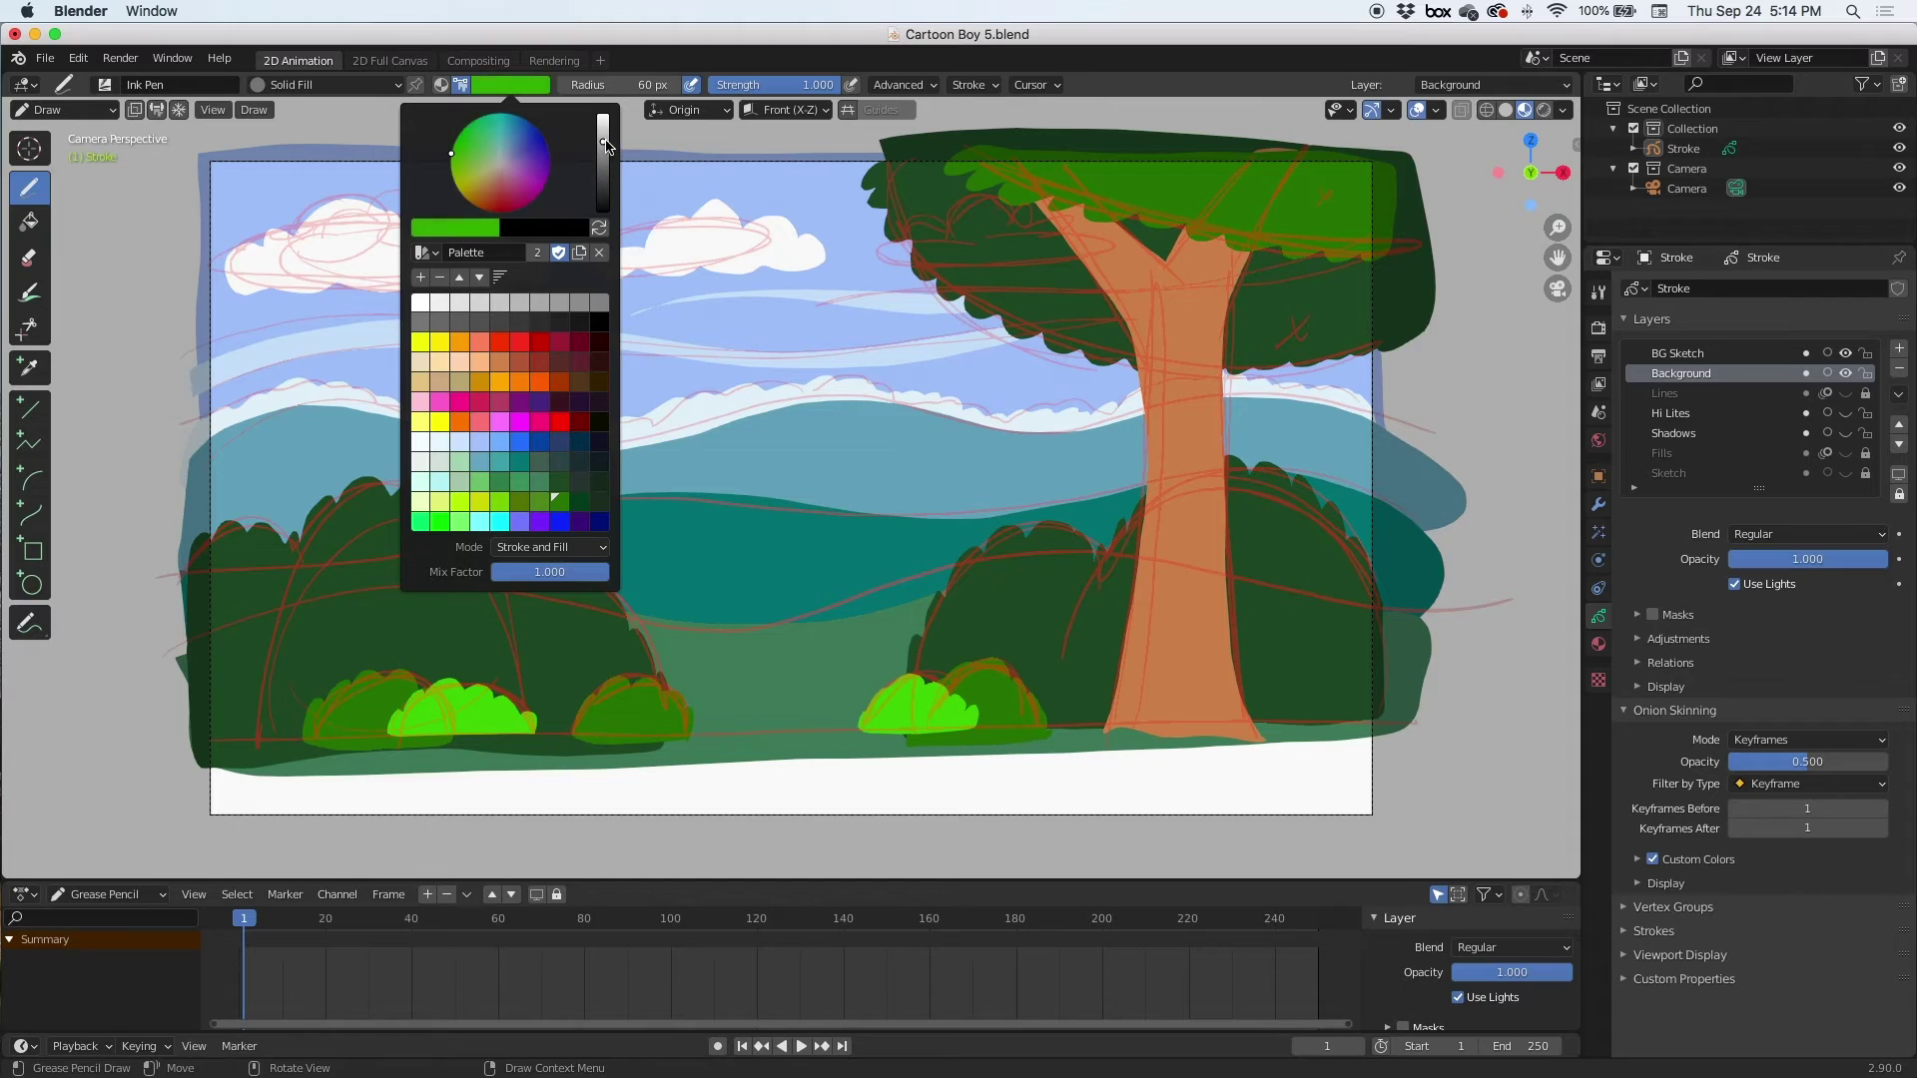
drag(1316, 196, 1343, 183)
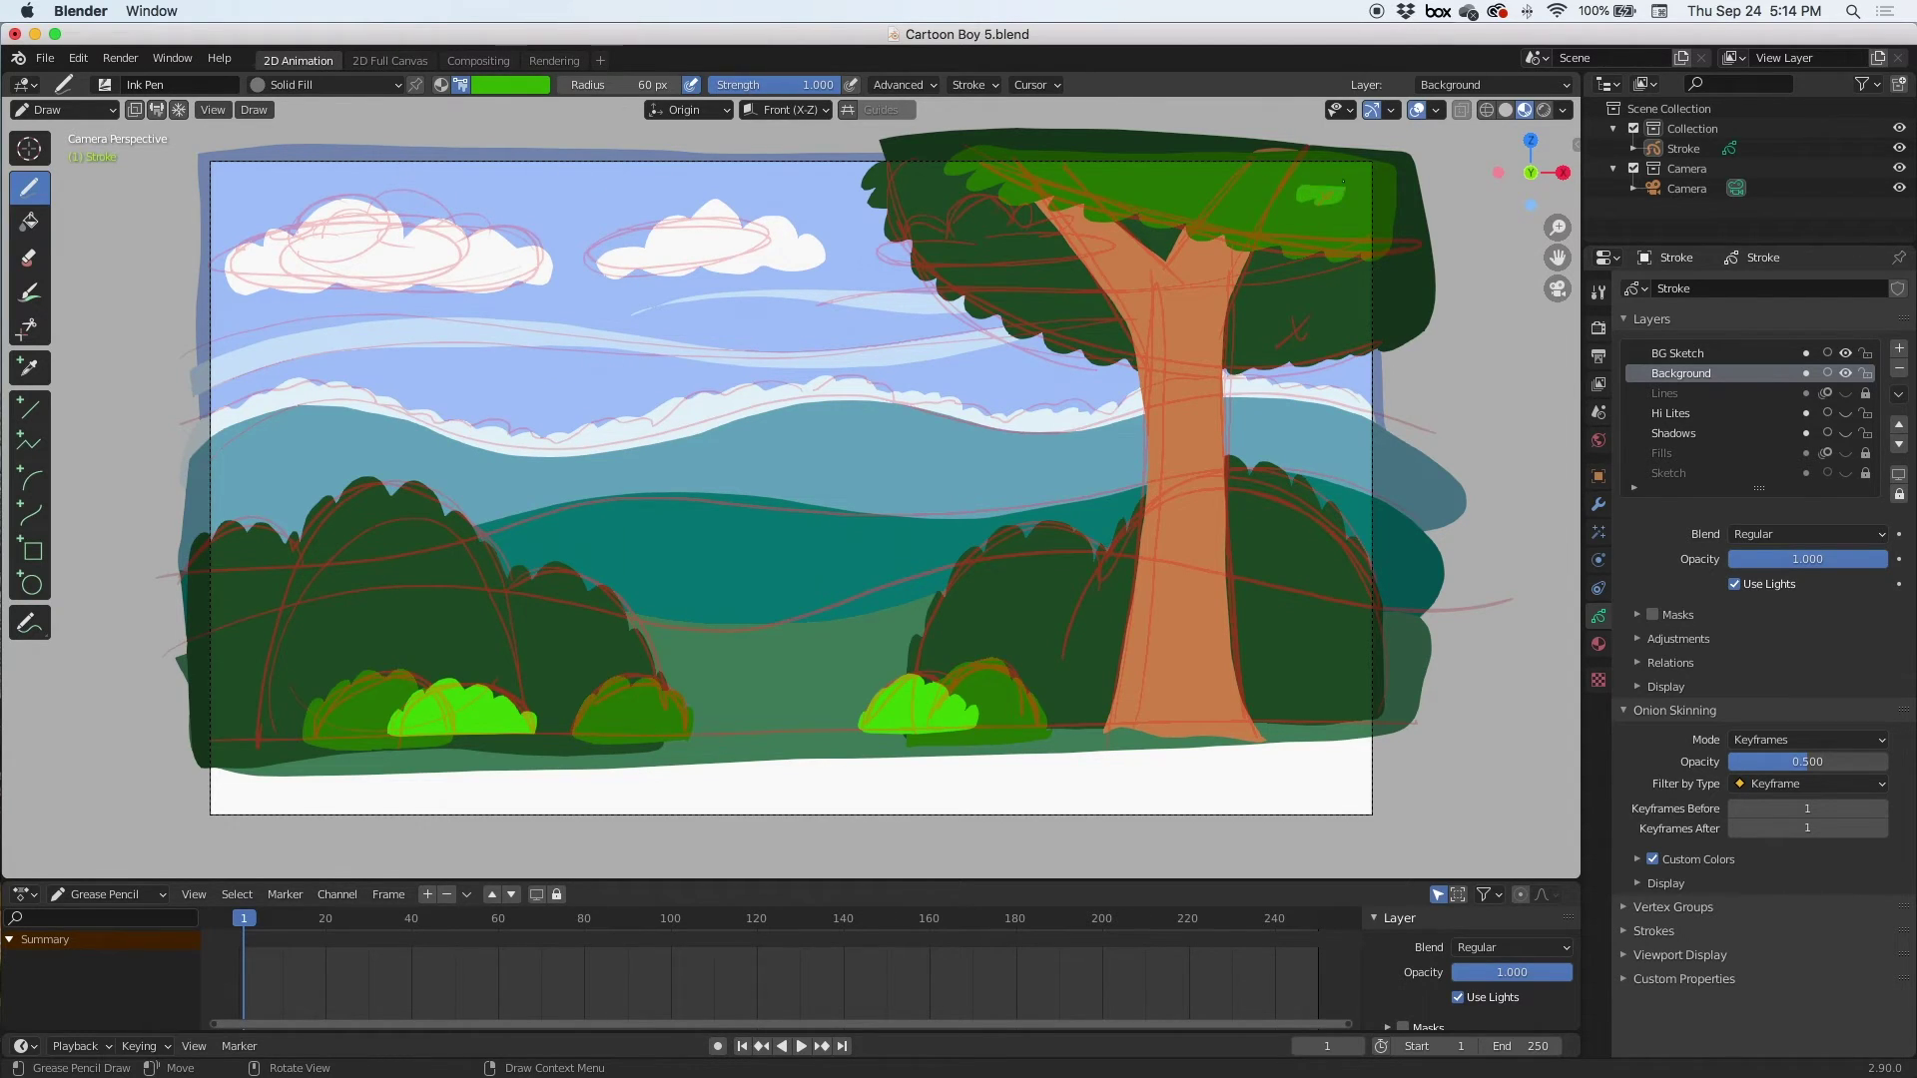
mouse_move(1142, 175)
mouse_down()
mouse_move(1185, 162)
mouse_move(1179, 140)
mouse_move(1117, 148)
mouse_up()
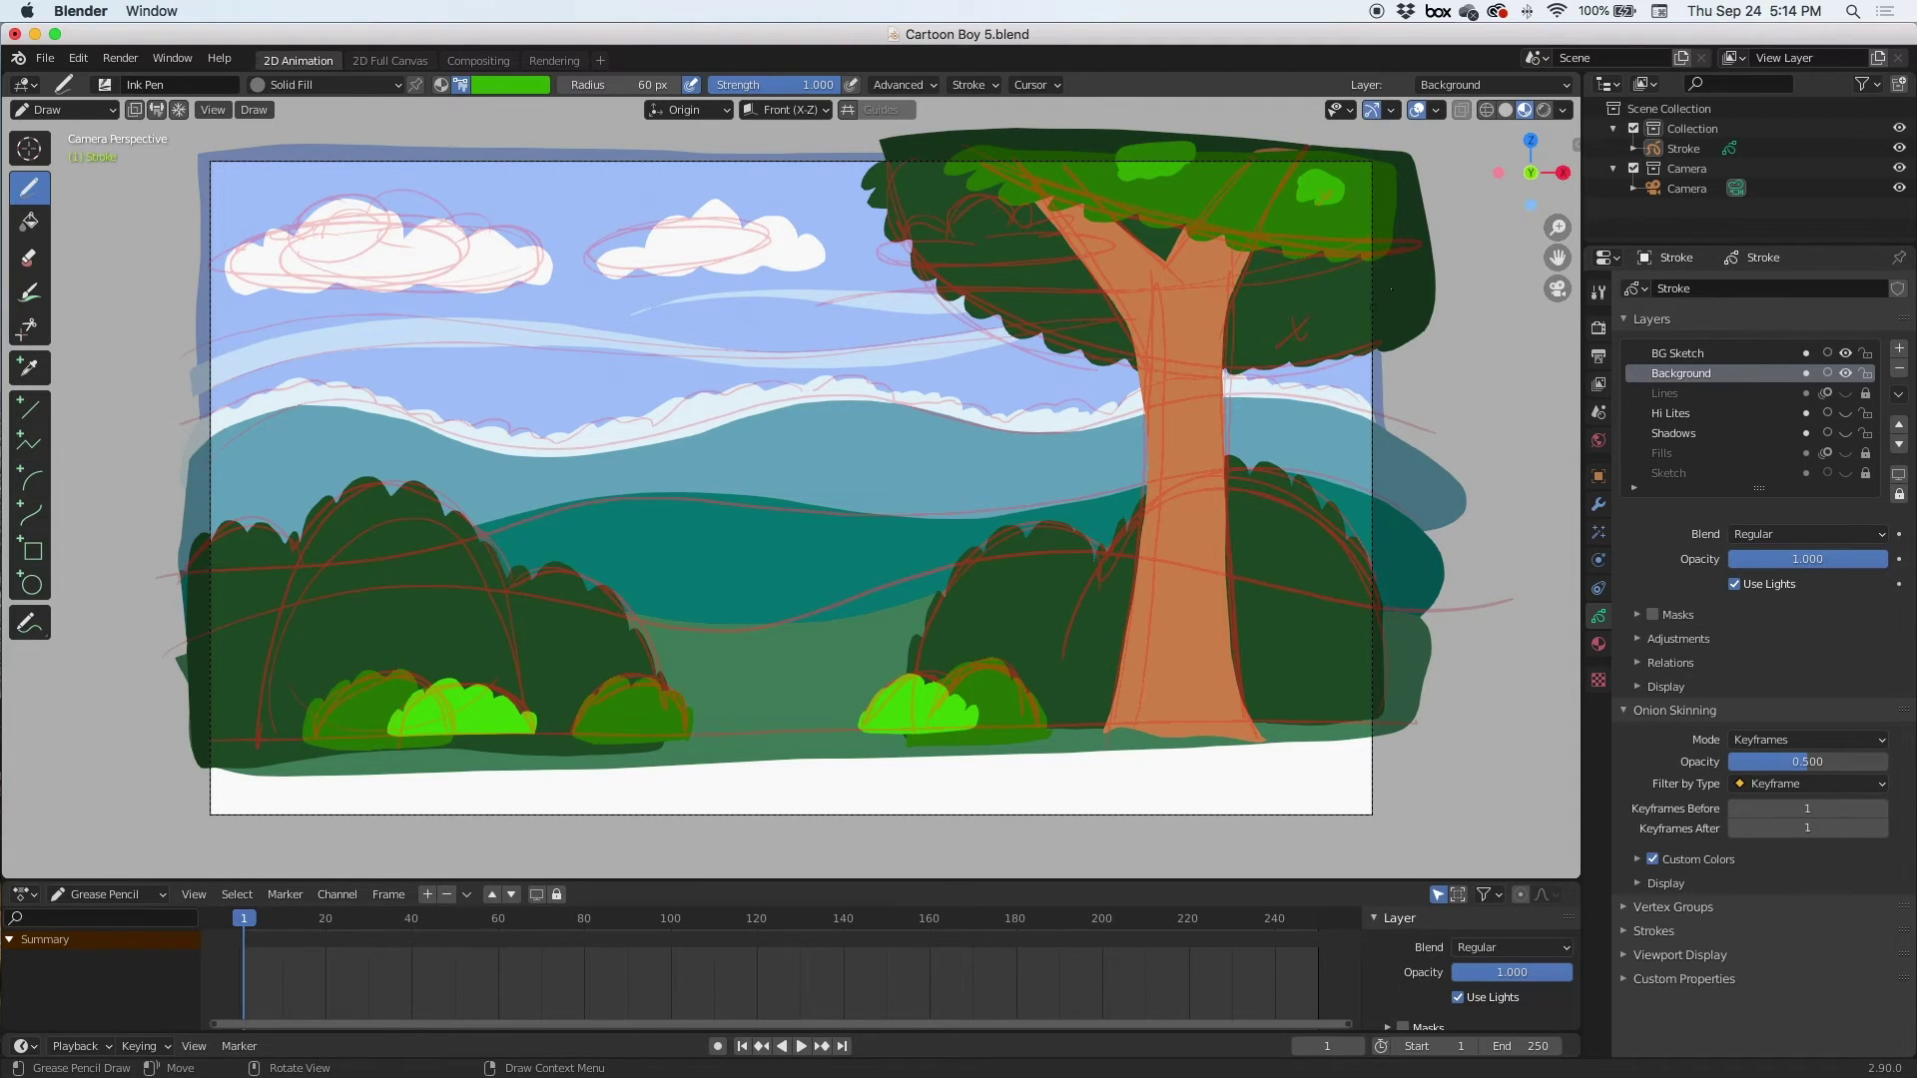
mouse_move(1374, 217)
mouse_down()
mouse_move(1347, 248)
mouse_move(1396, 281)
mouse_up()
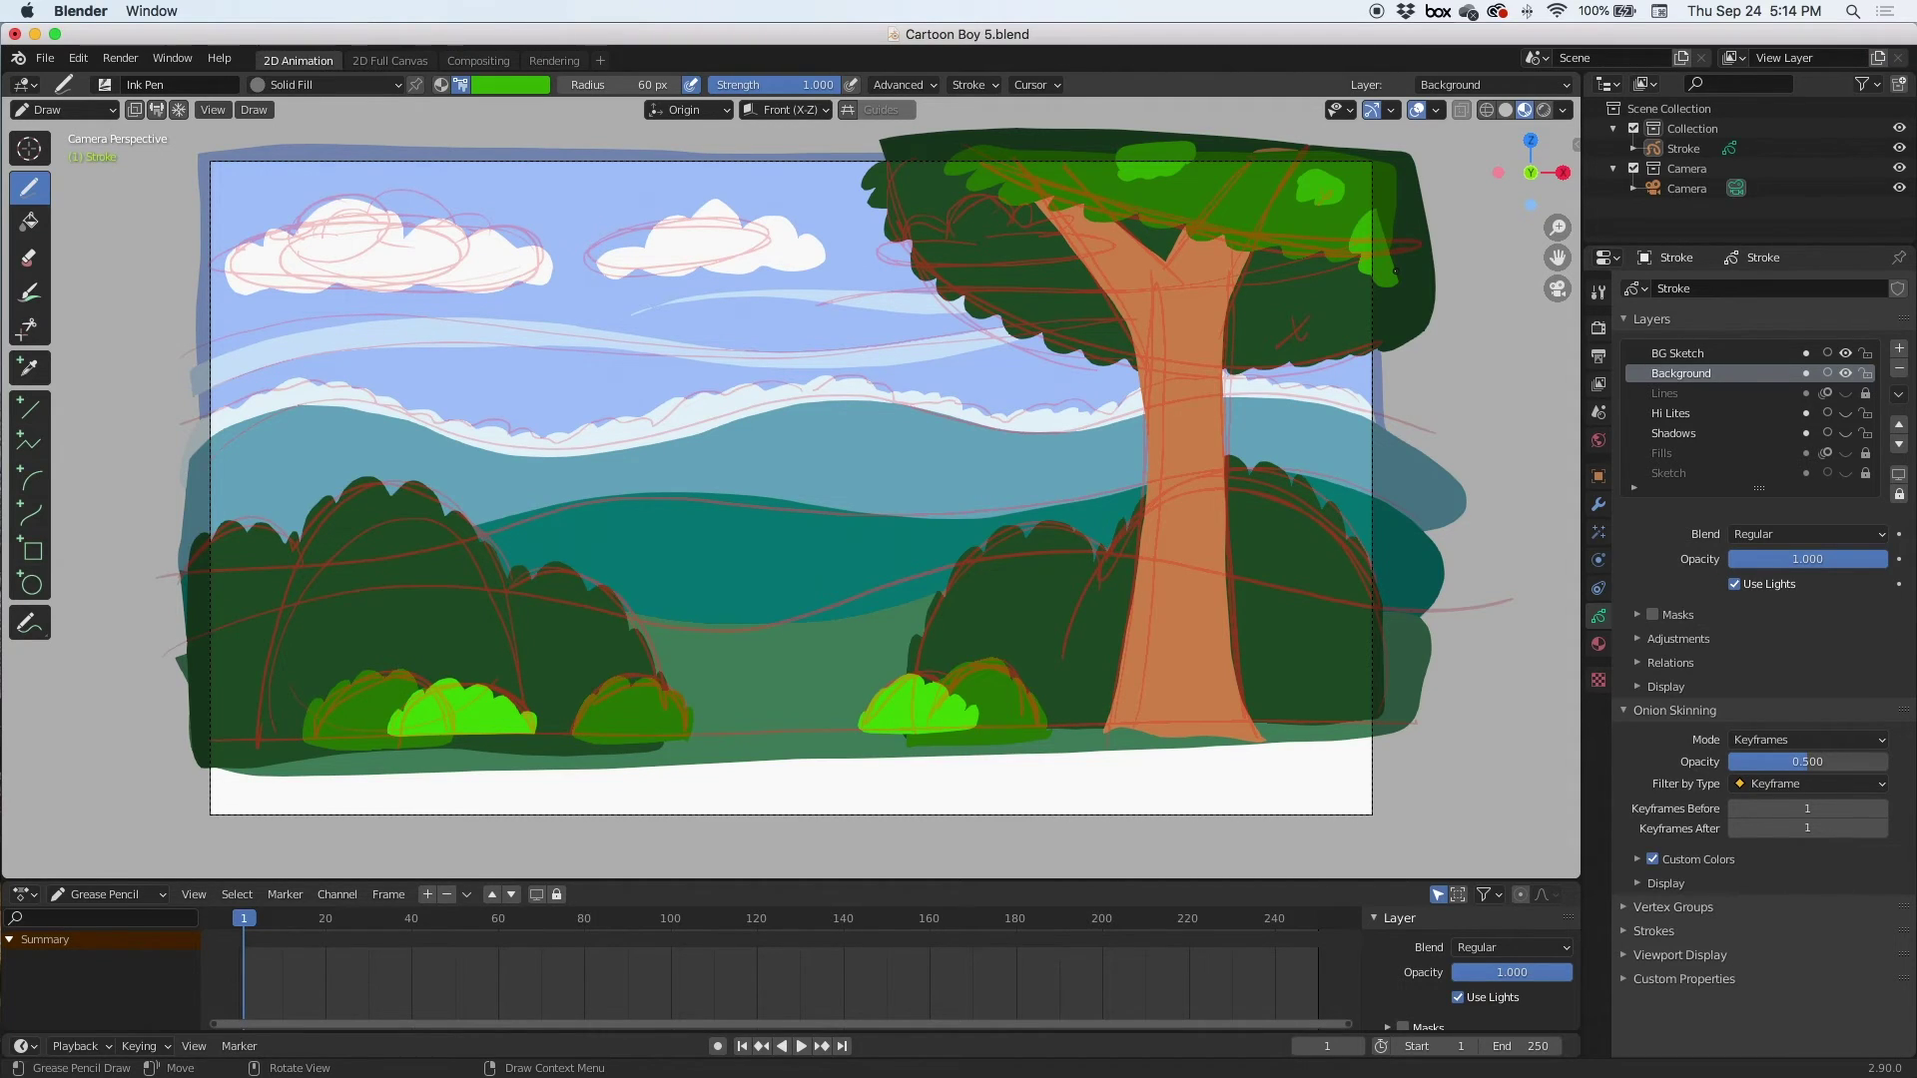
Paint a dark green ground strip along the bottom of the scene, undoing a stray patch
click(526, 90)
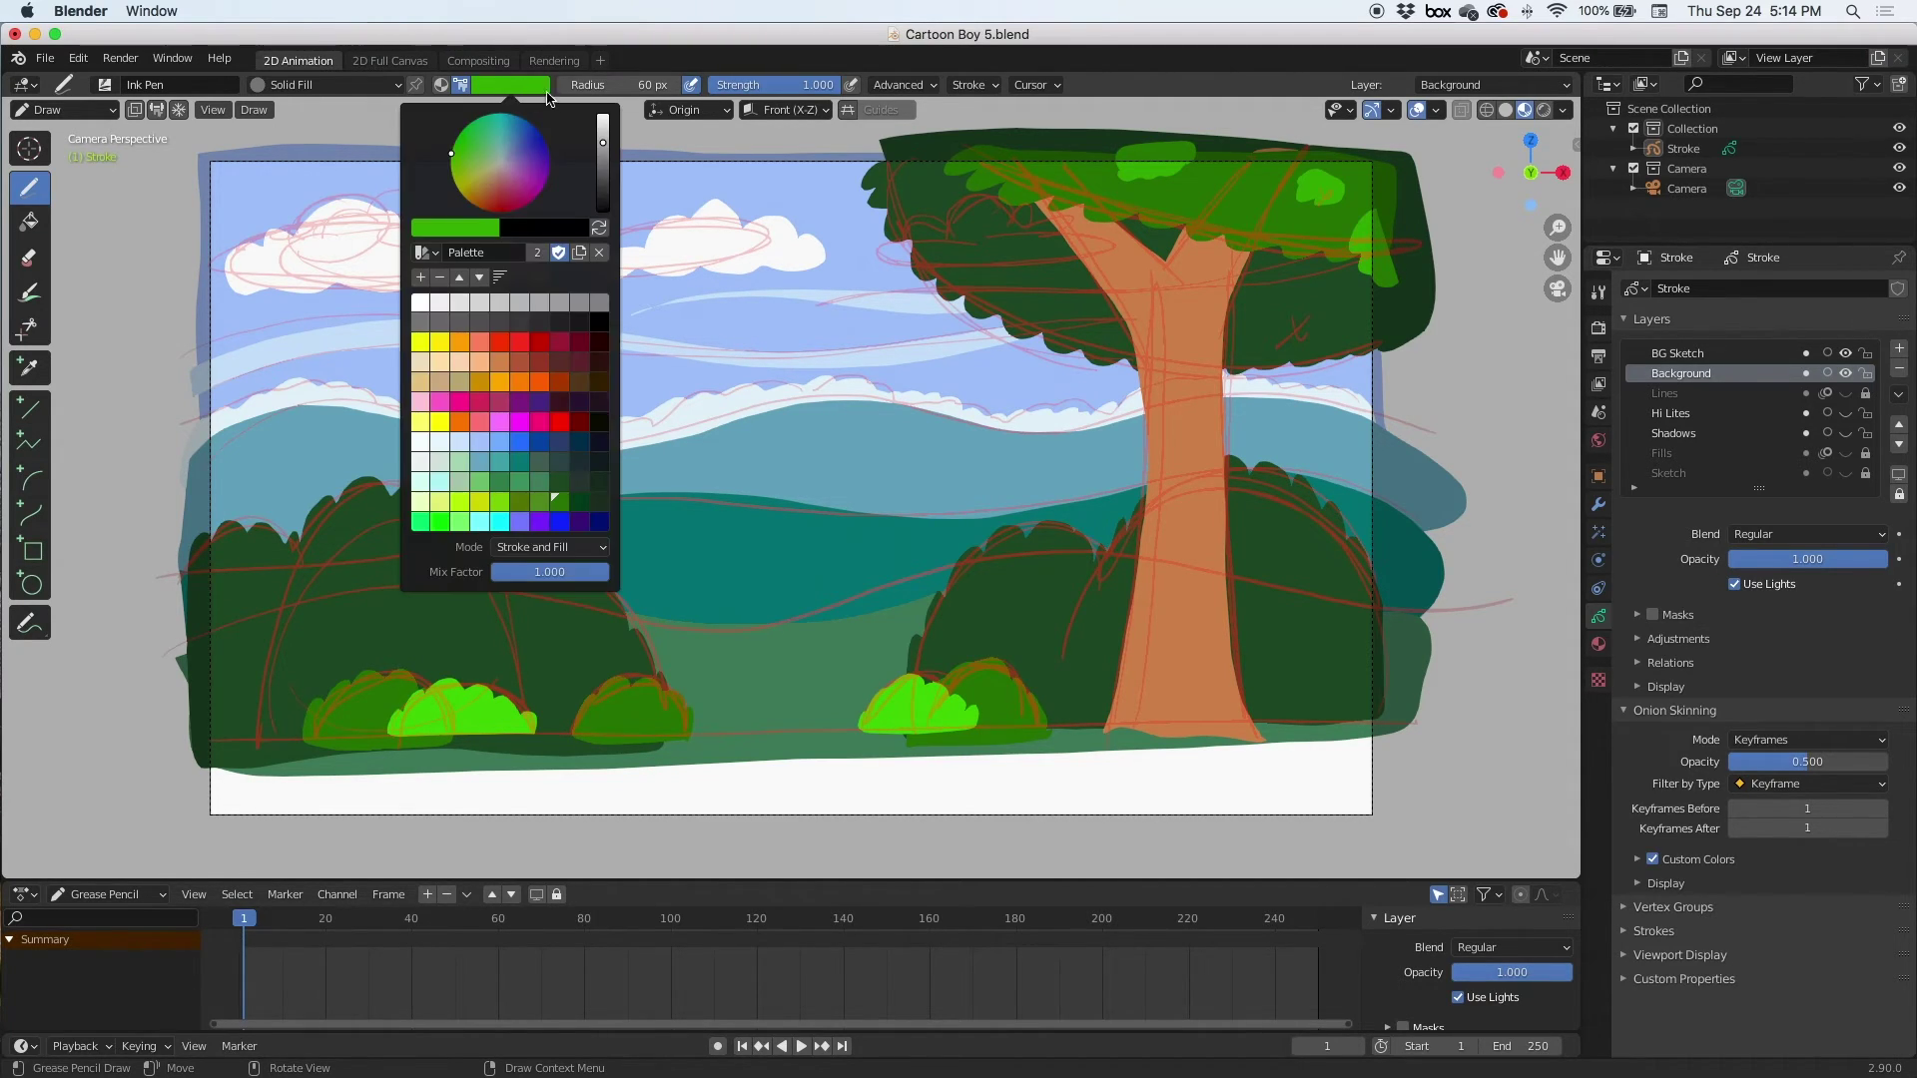
click(578, 506)
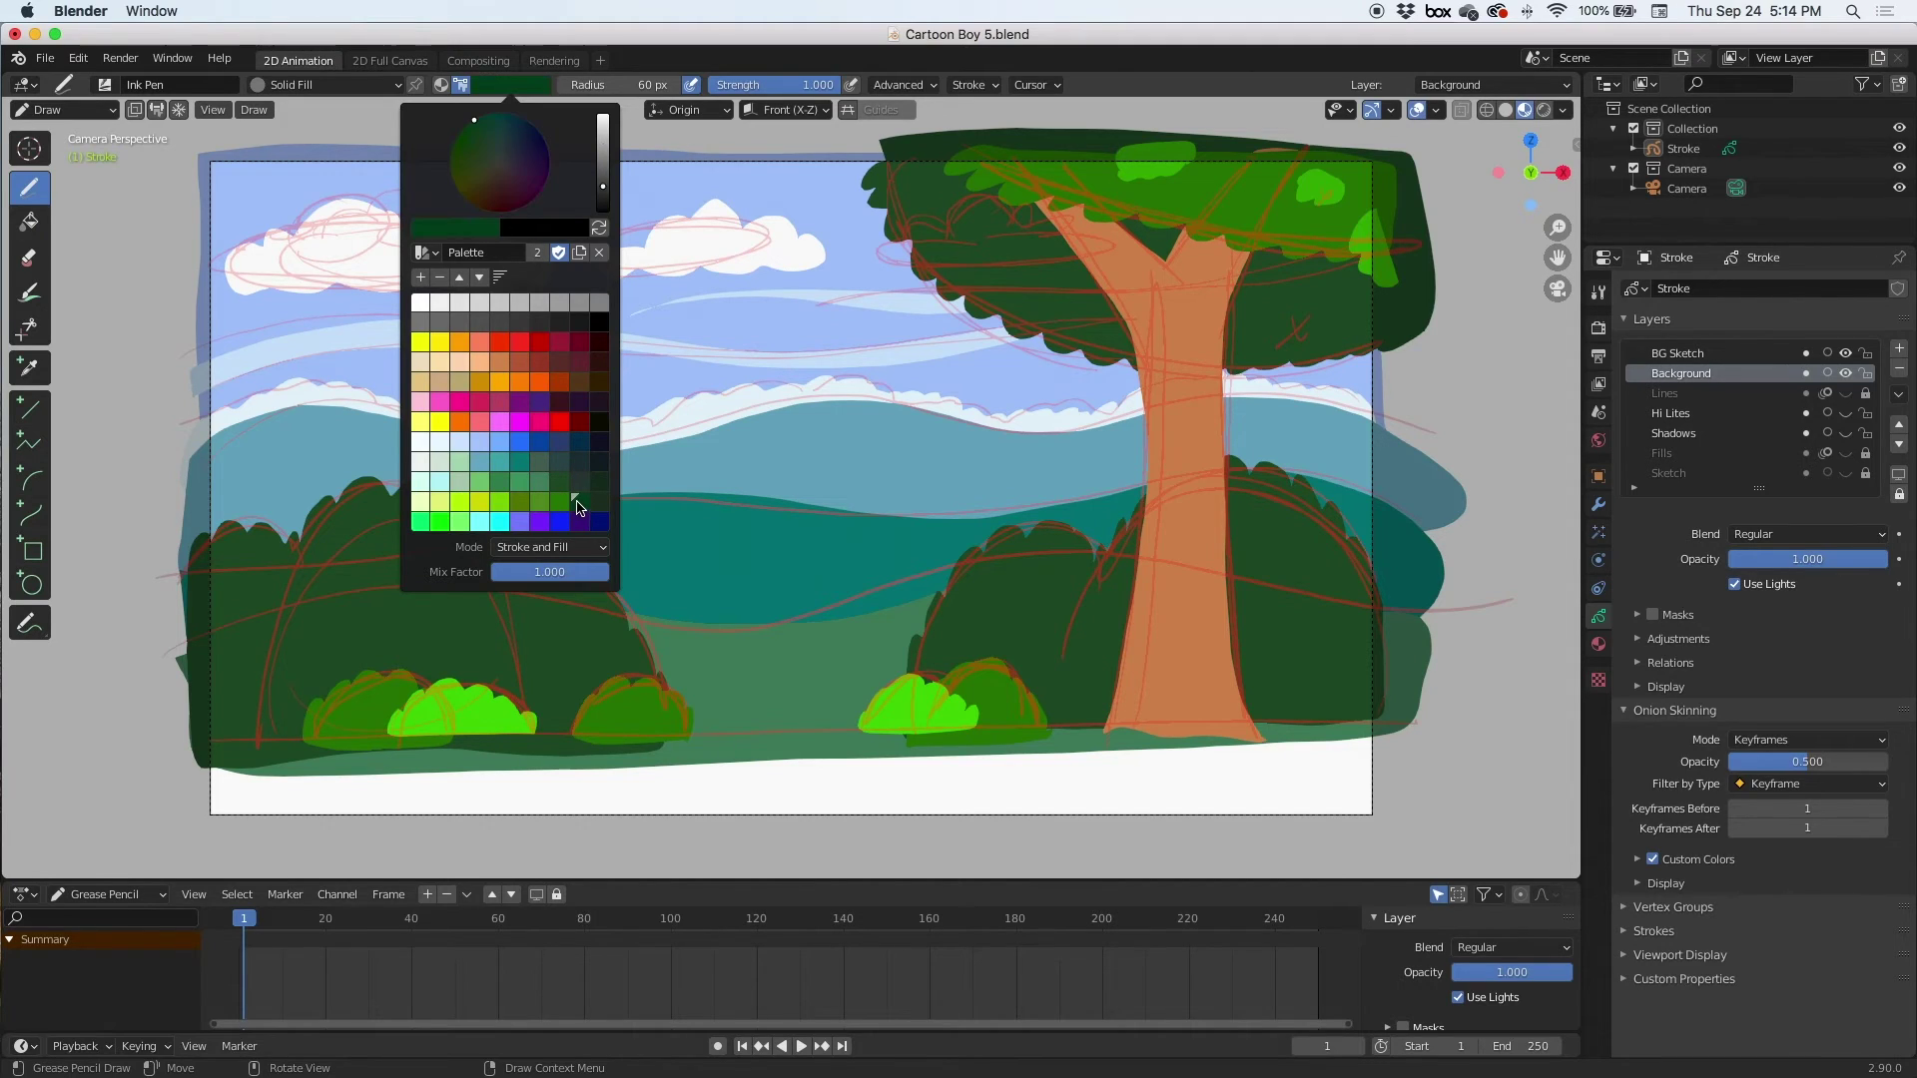
mouse_move(264, 756)
mouse_down()
mouse_move(251, 812)
mouse_move(188, 774)
mouse_up()
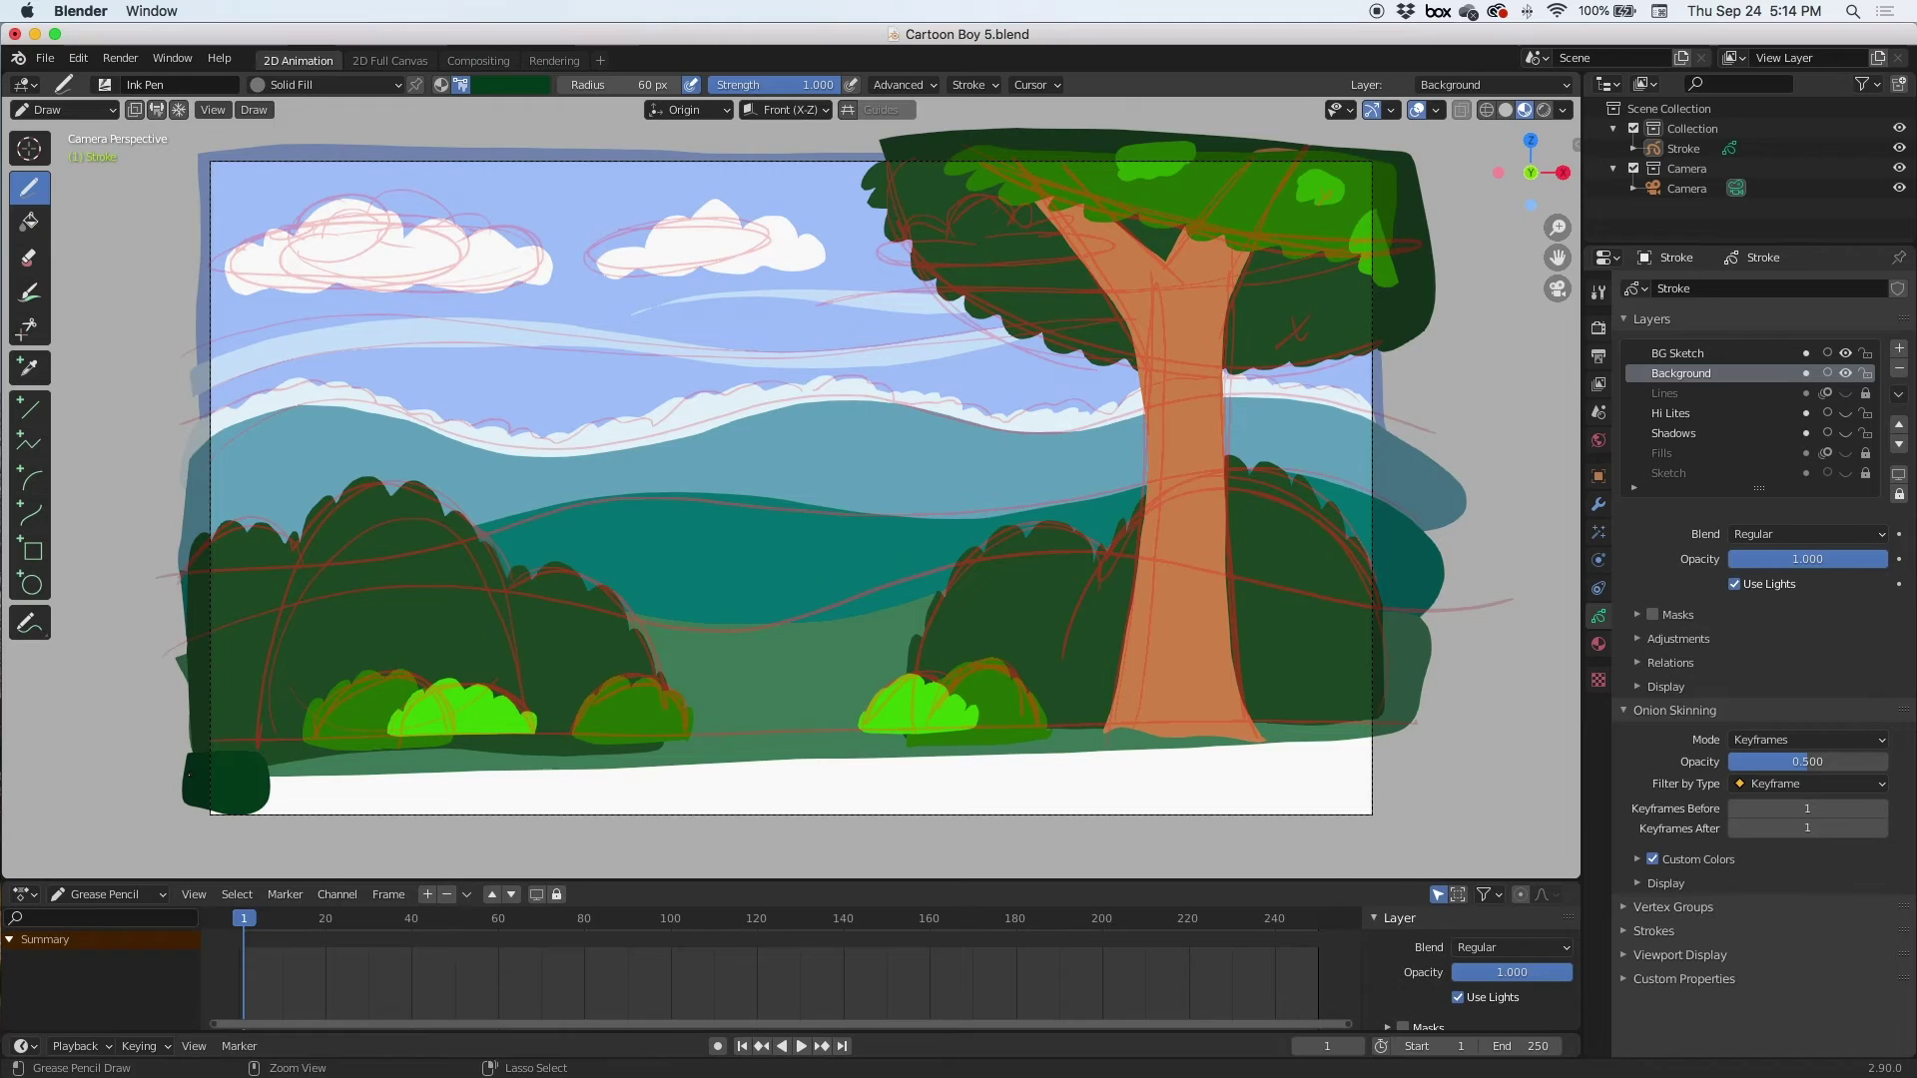
key(ctrl+z)
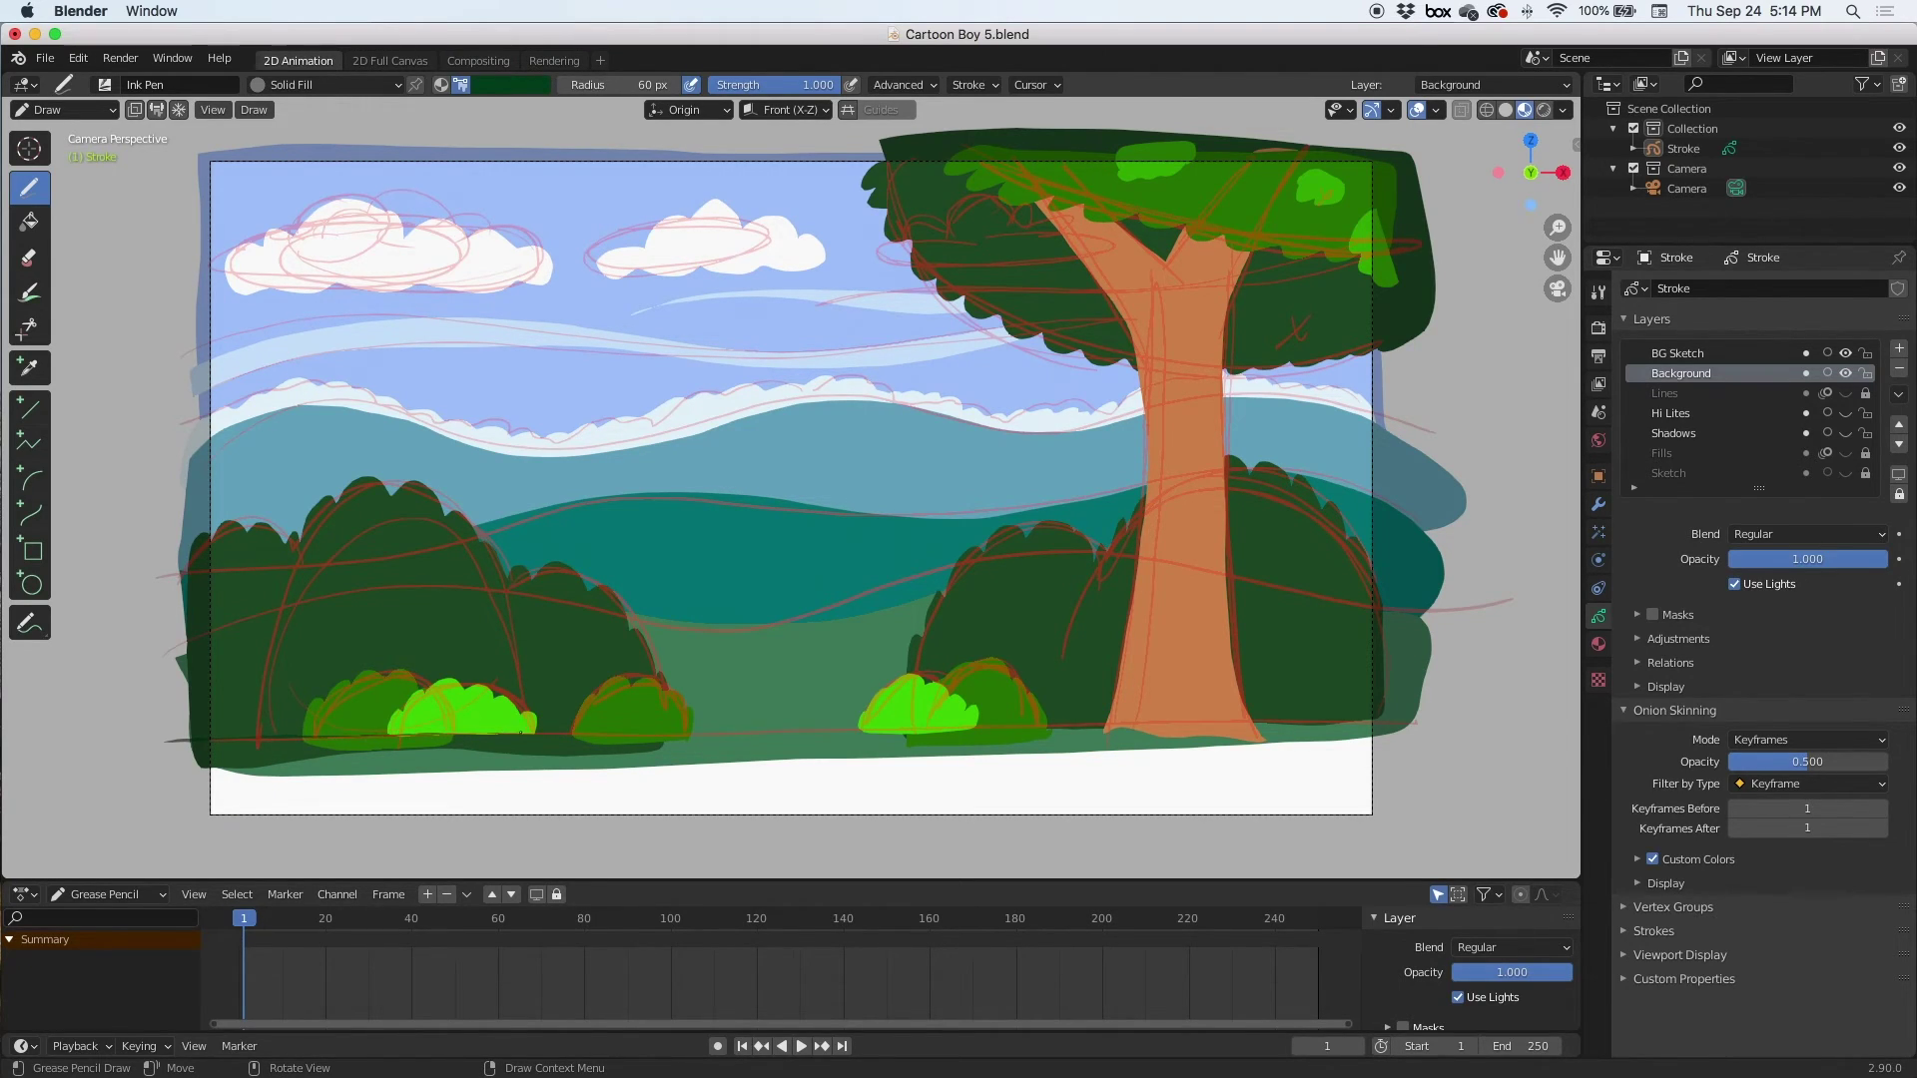
mouse_move(877, 730)
mouse_down()
mouse_move(1371, 715)
mouse_move(1408, 749)
mouse_move(1413, 817)
mouse_move(1289, 836)
mouse_move(236, 837)
mouse_move(174, 823)
mouse_move(175, 767)
mouse_up()
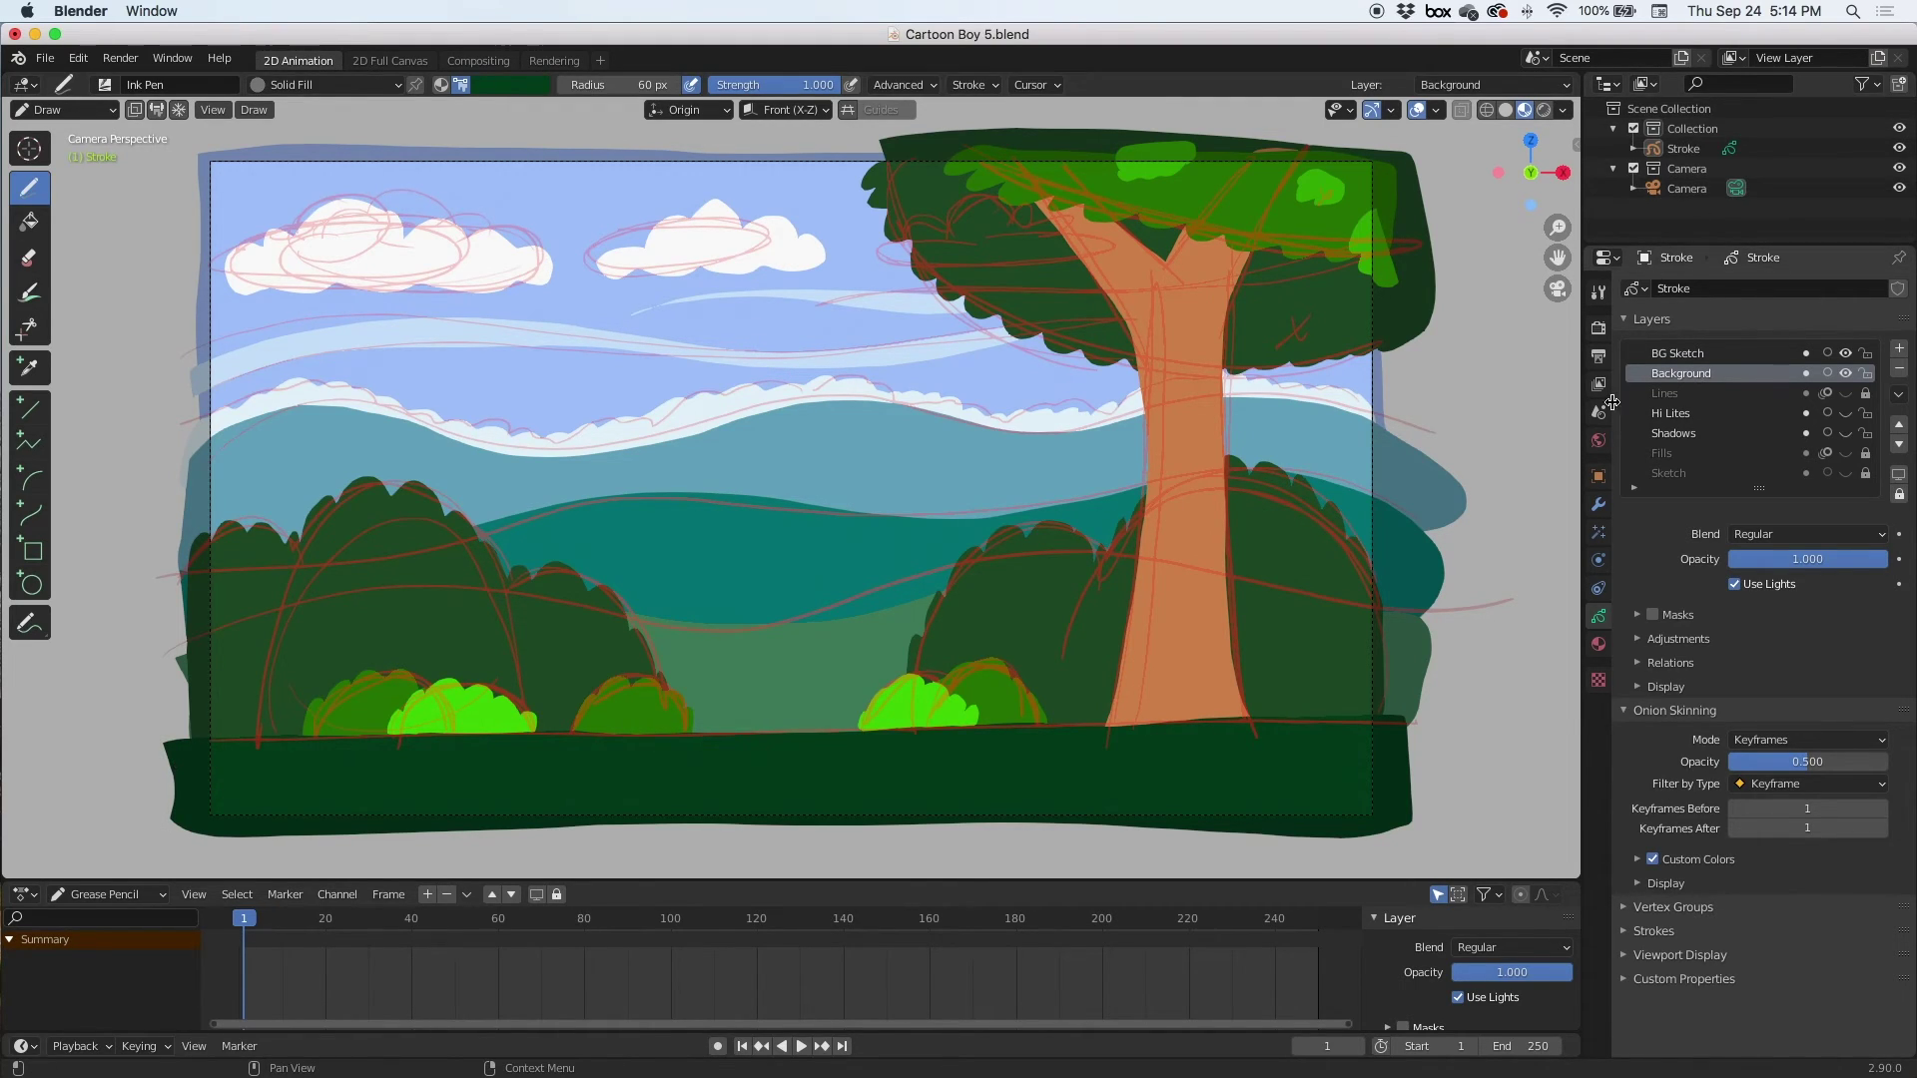
Hide BG Sketch, show Lines and Hi Lites, move Background below Fills, lock Background, unlock Fills
click(1846, 353)
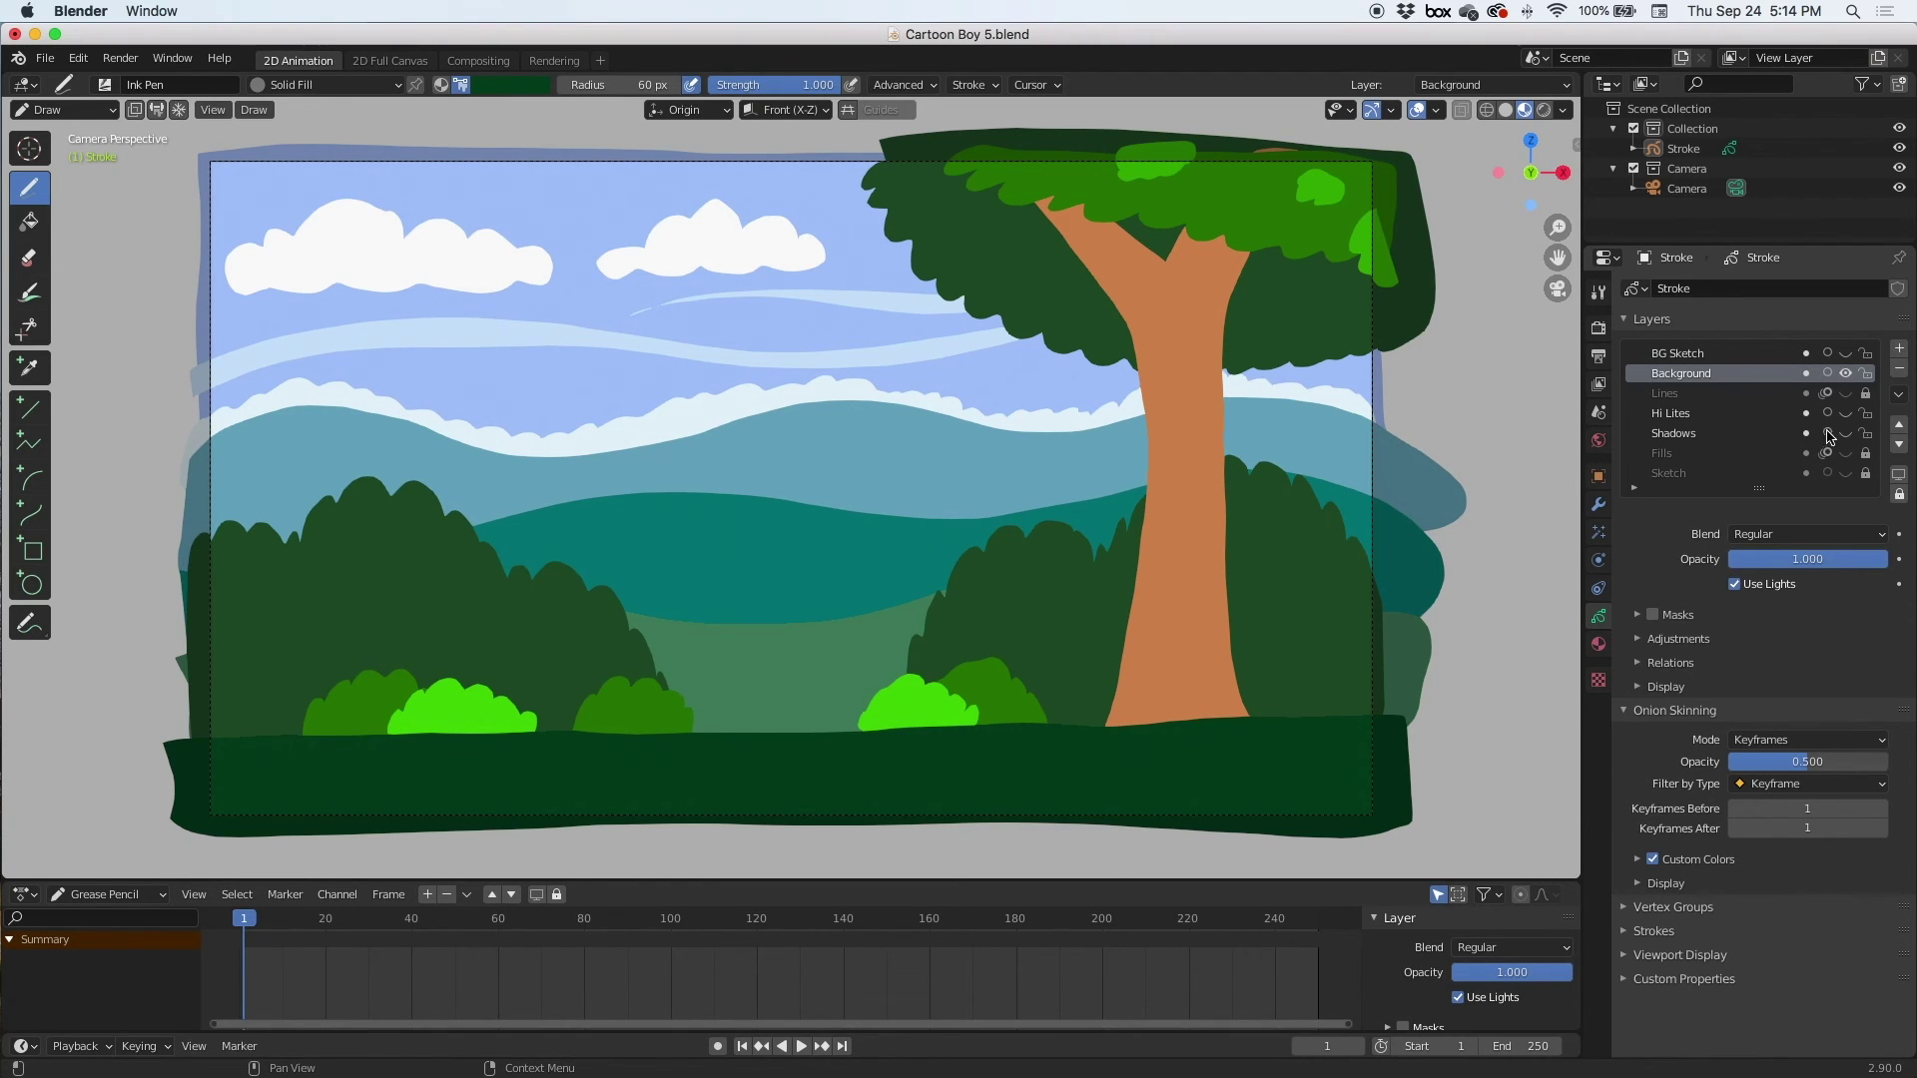
drag(1848, 400, 1848, 460)
click(1901, 445)
click(1901, 445)
click(1901, 446)
click(1902, 446)
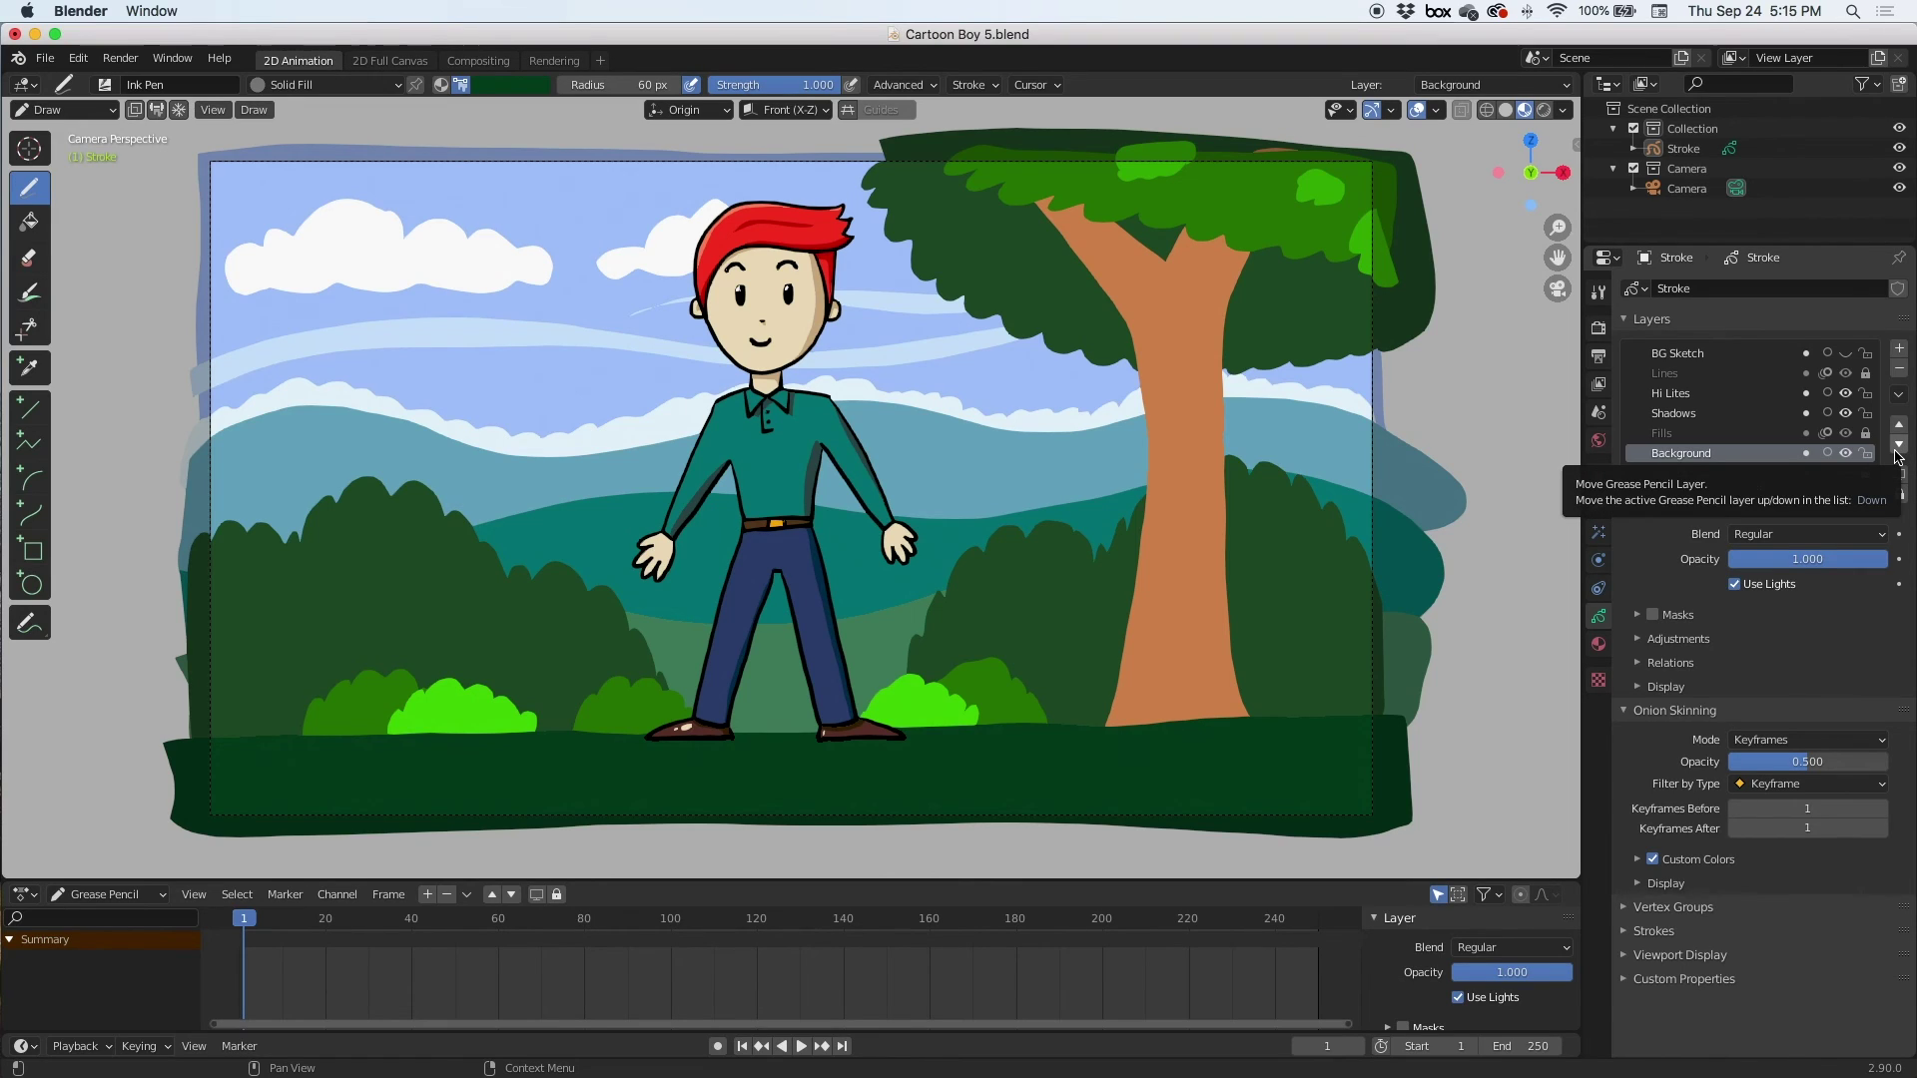
click(1866, 454)
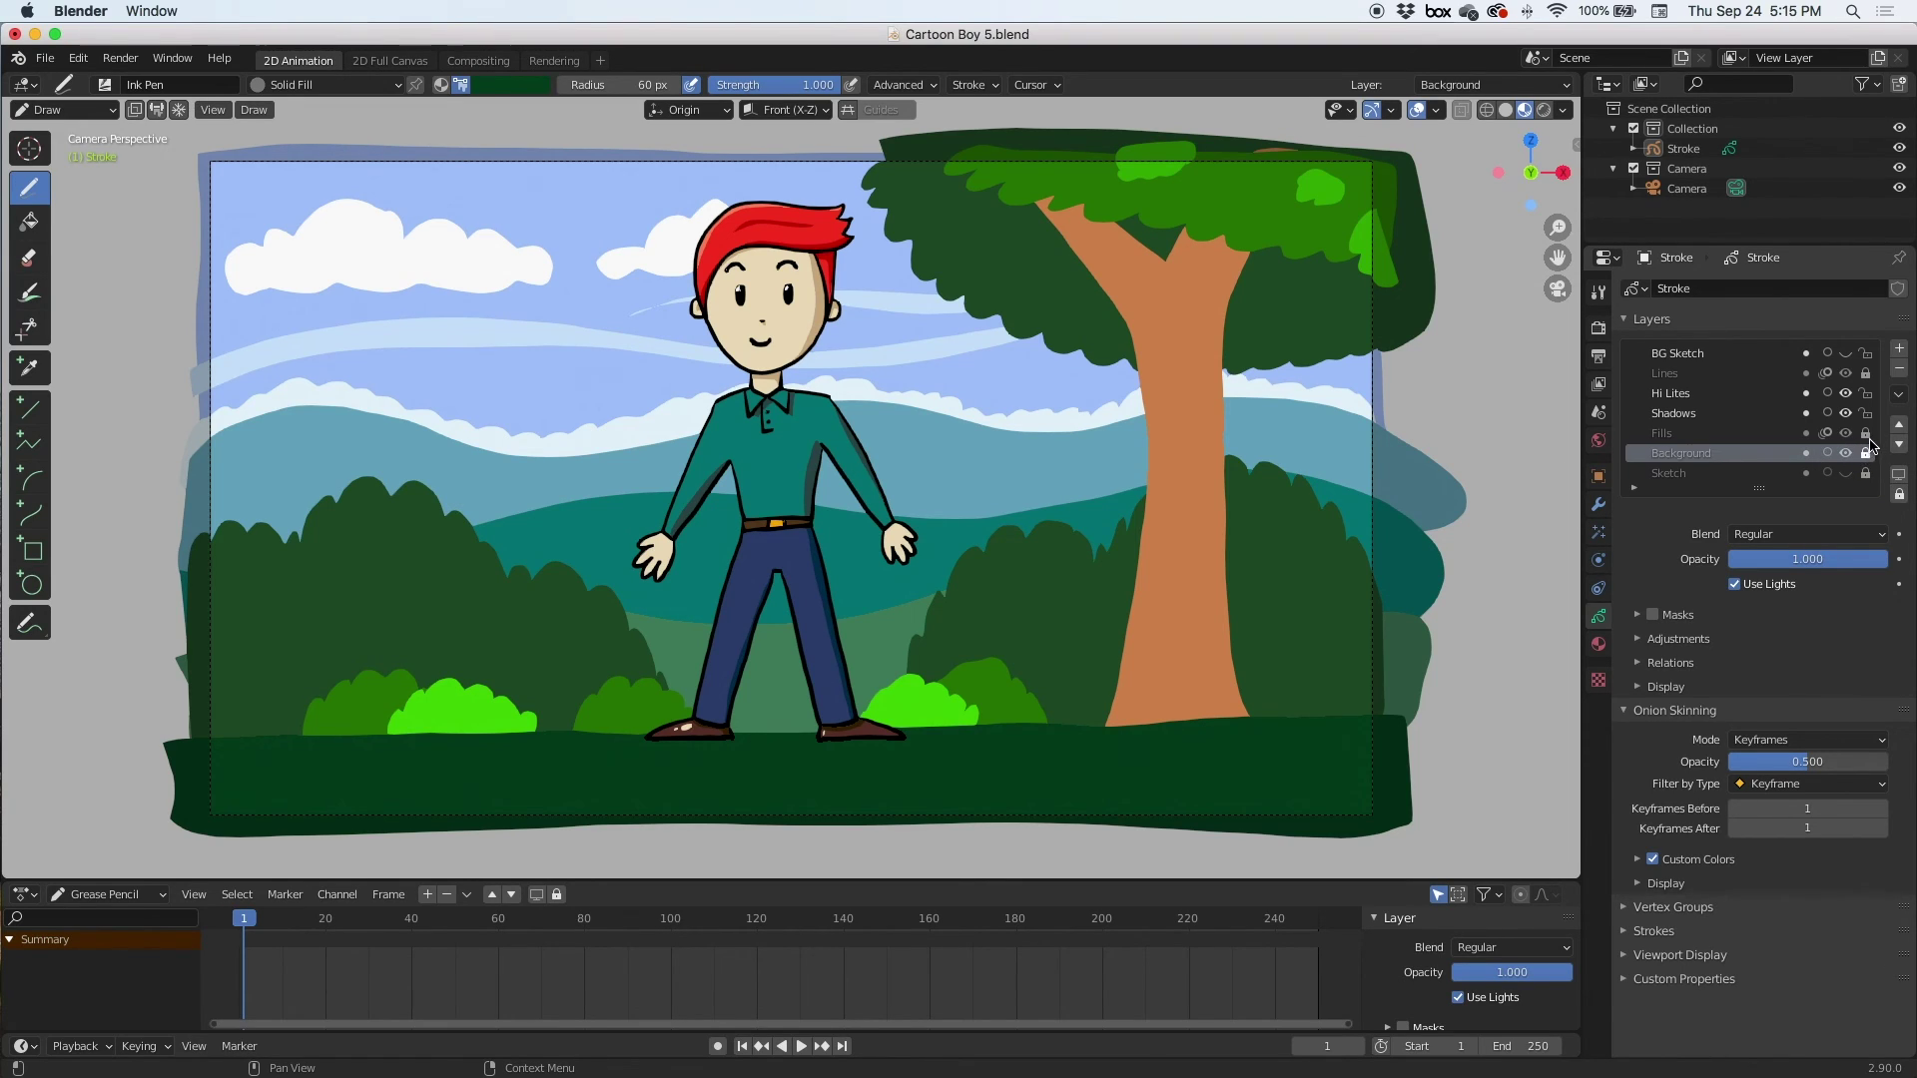
click(1867, 433)
click(62, 110)
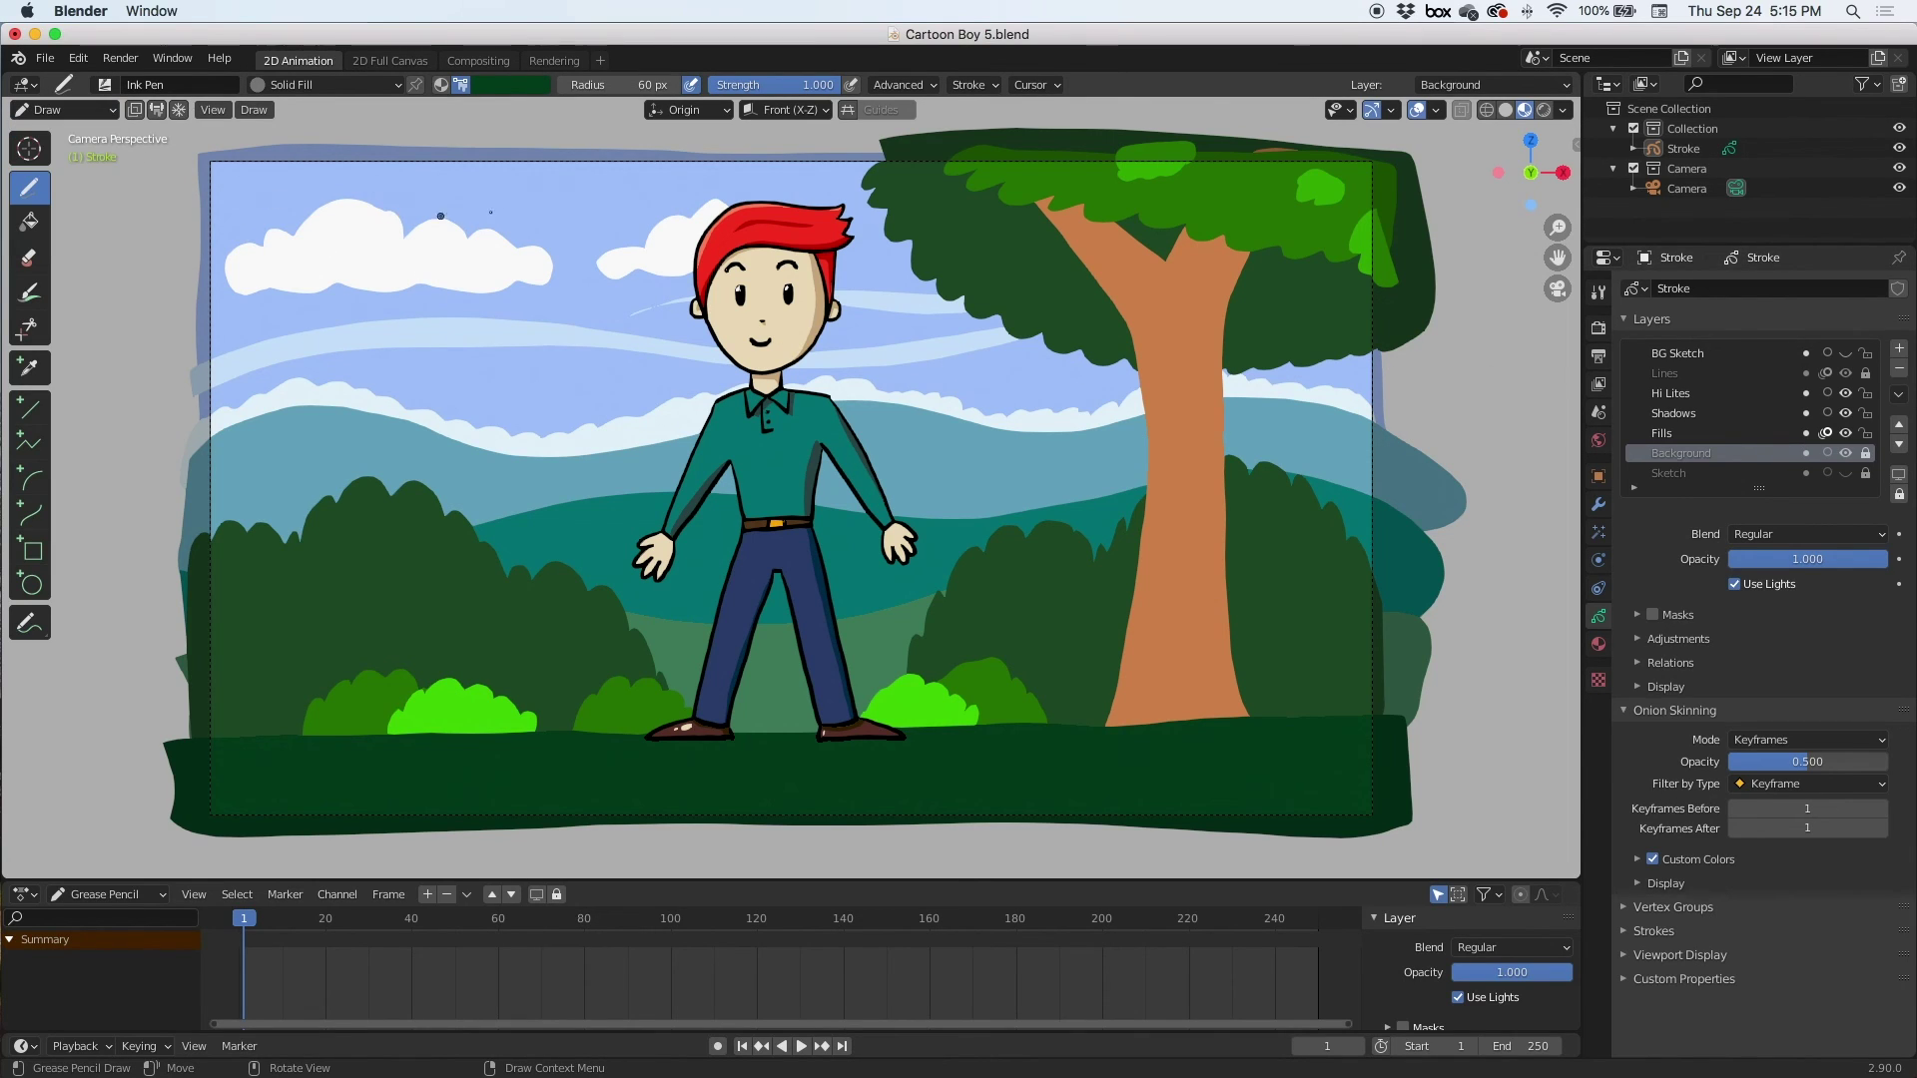
In Edit Mode, select the boy, shift him left and scale him to about 1.06, then return to Draw mode
click(62, 110)
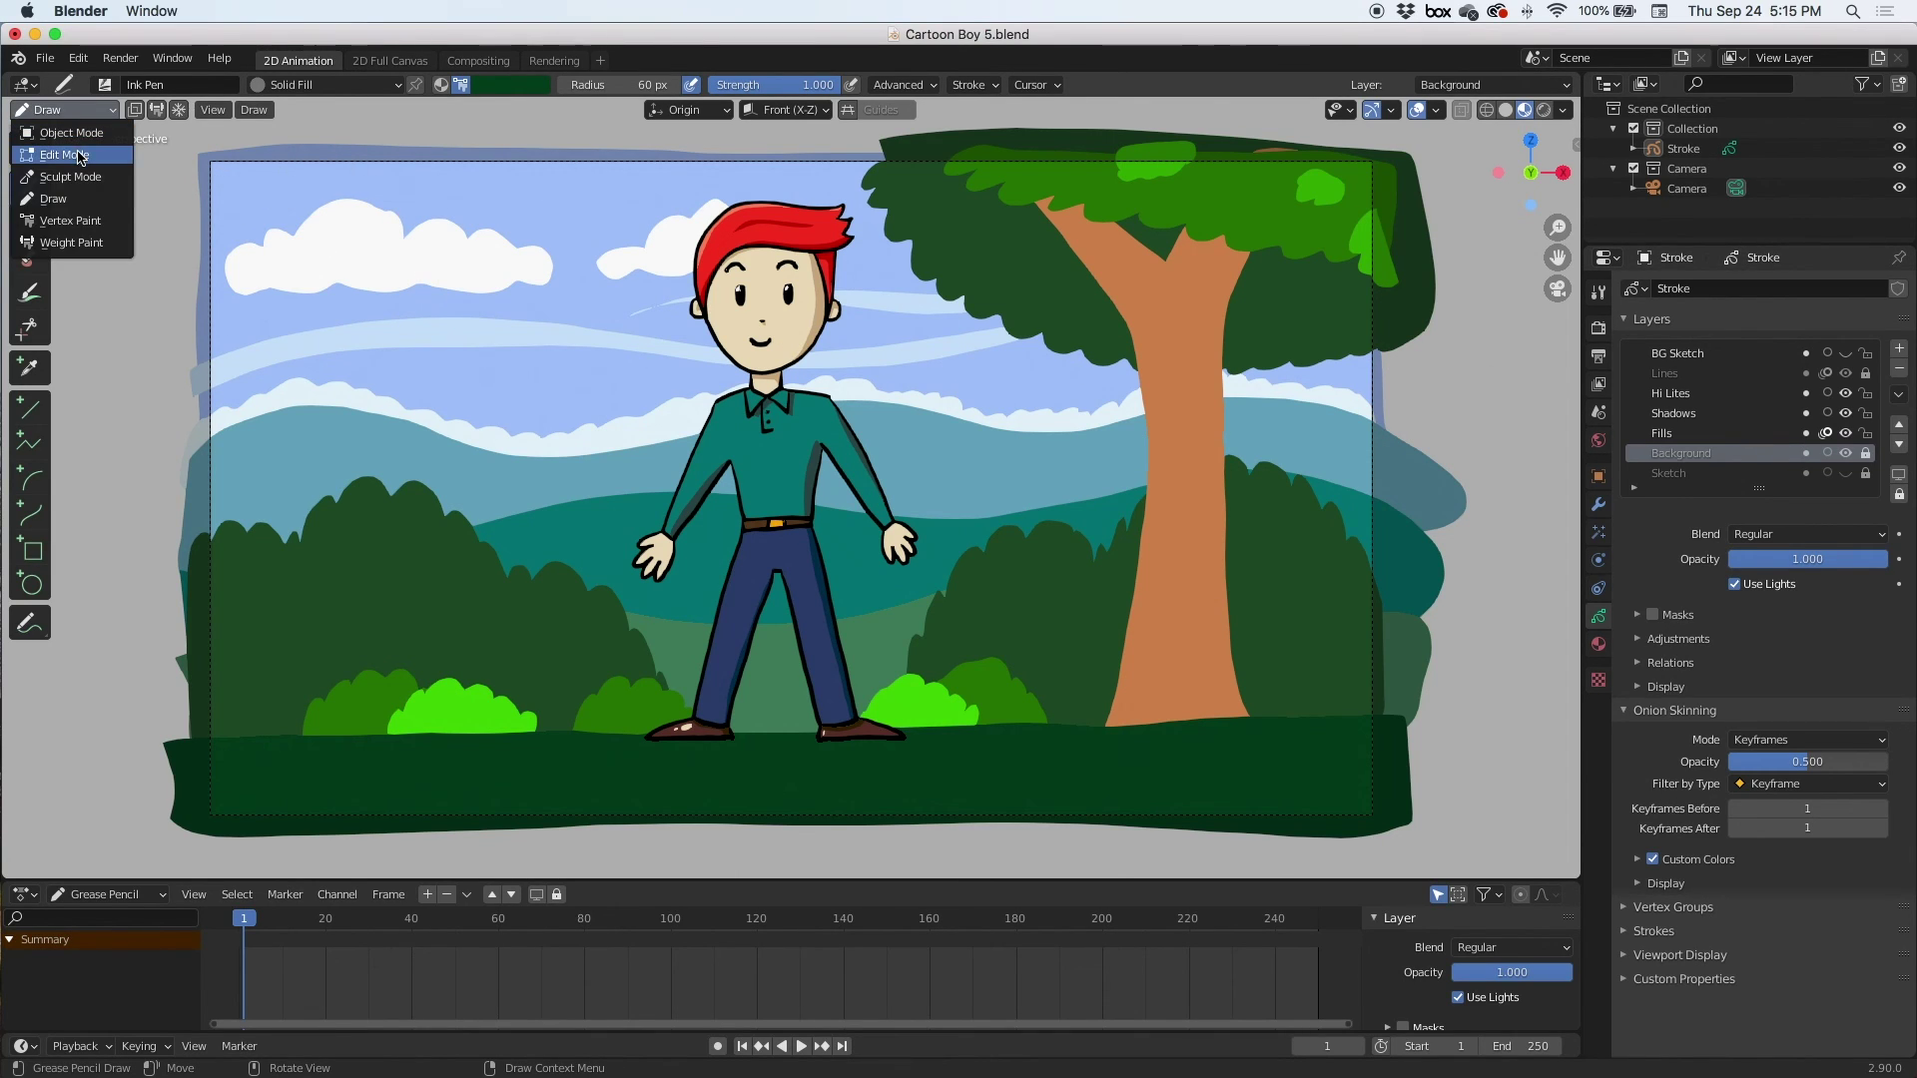
click(80, 157)
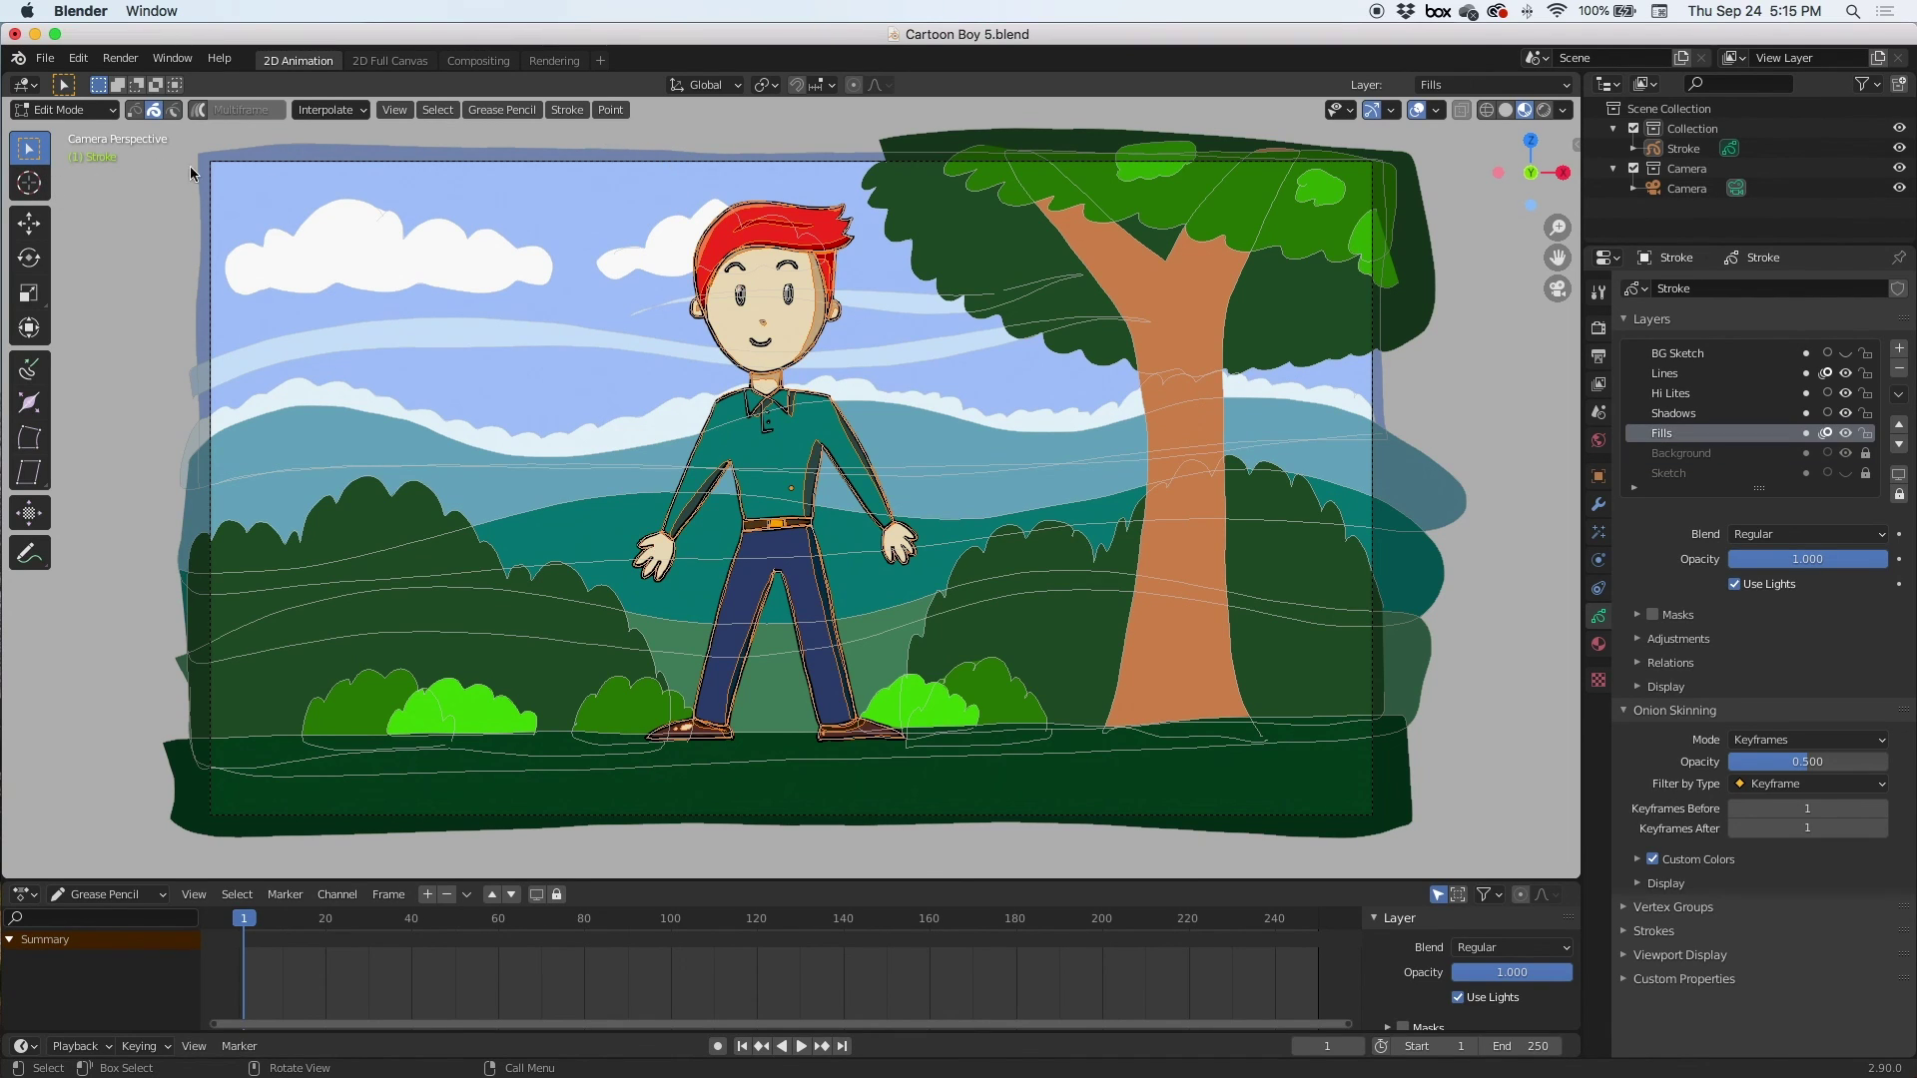
drag(539, 380, 997, 805)
click(29, 221)
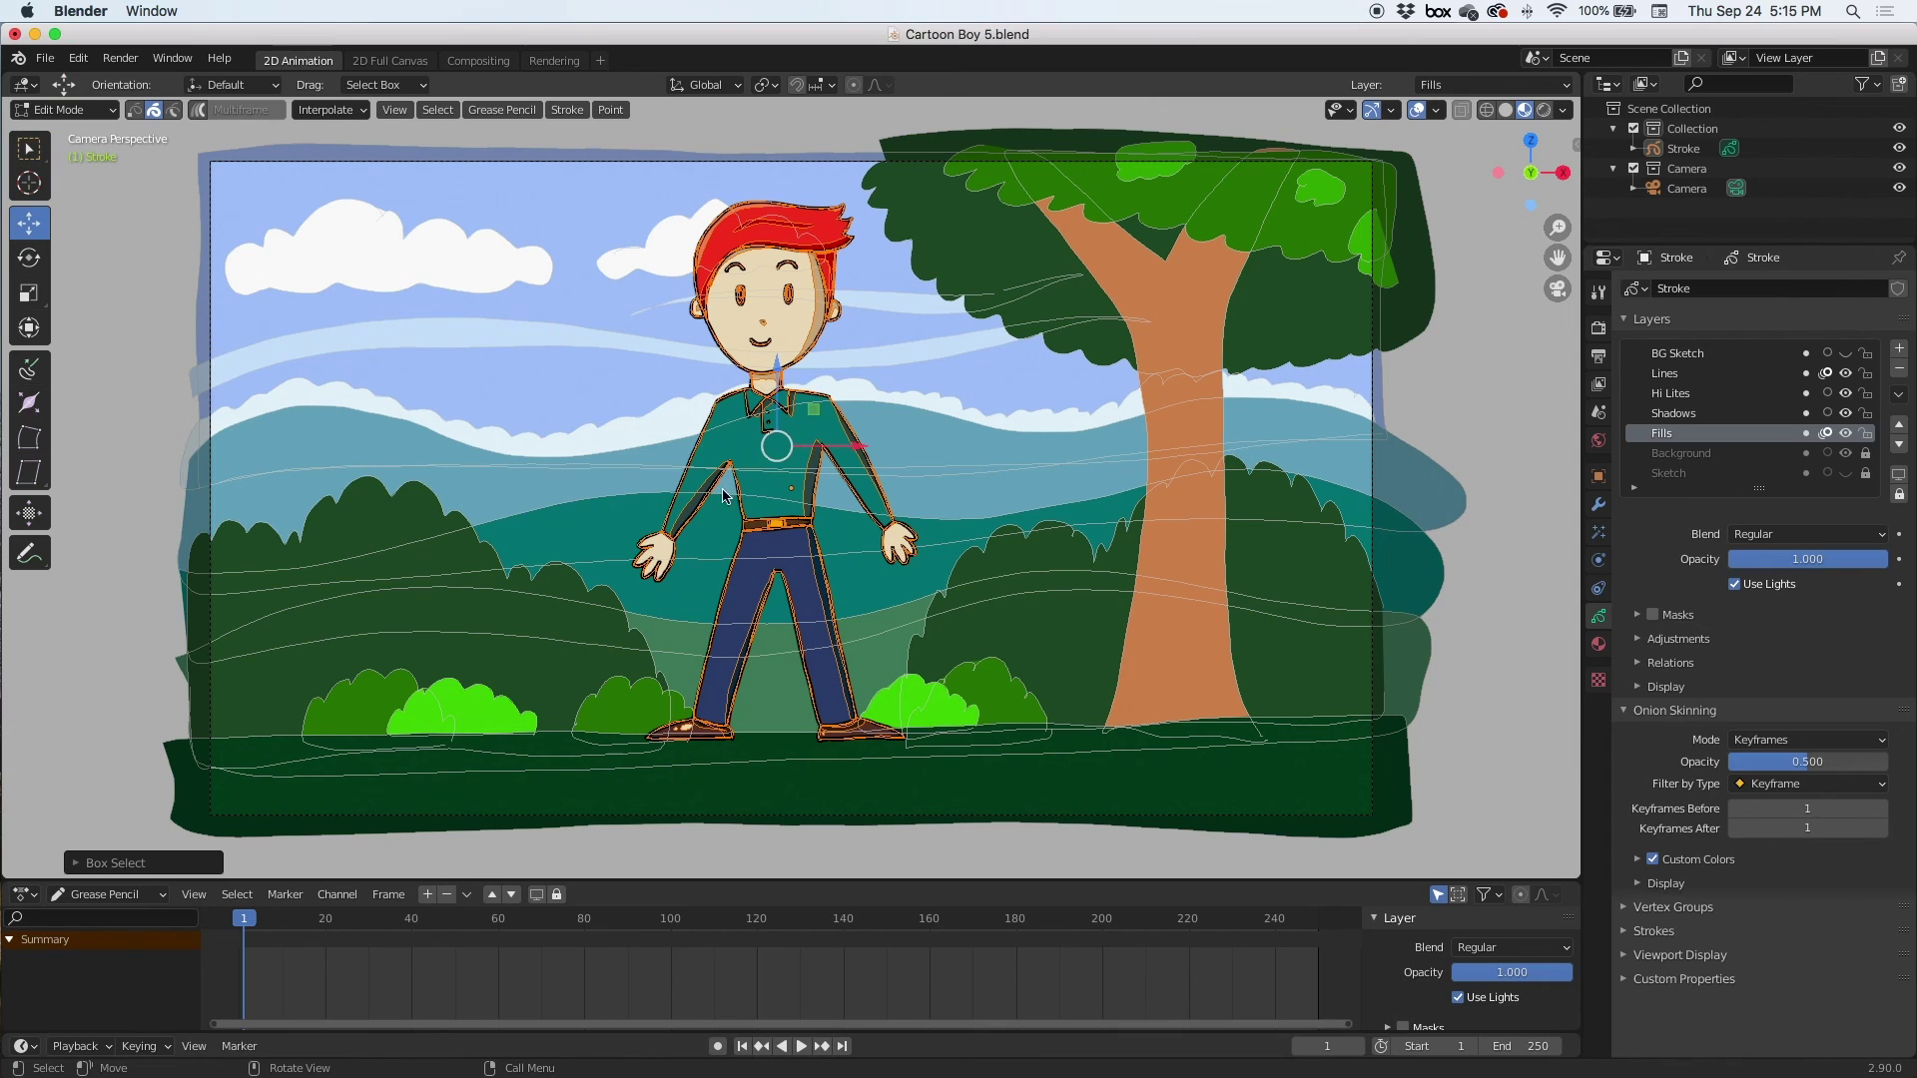
mouse_move(770, 441)
mouse_down()
mouse_move(578, 469)
mouse_move(983, 474)
mouse_move(803, 452)
mouse_move(696, 465)
mouse_move(729, 463)
mouse_move(717, 482)
mouse_move(736, 464)
mouse_move(718, 493)
mouse_up()
click(29, 293)
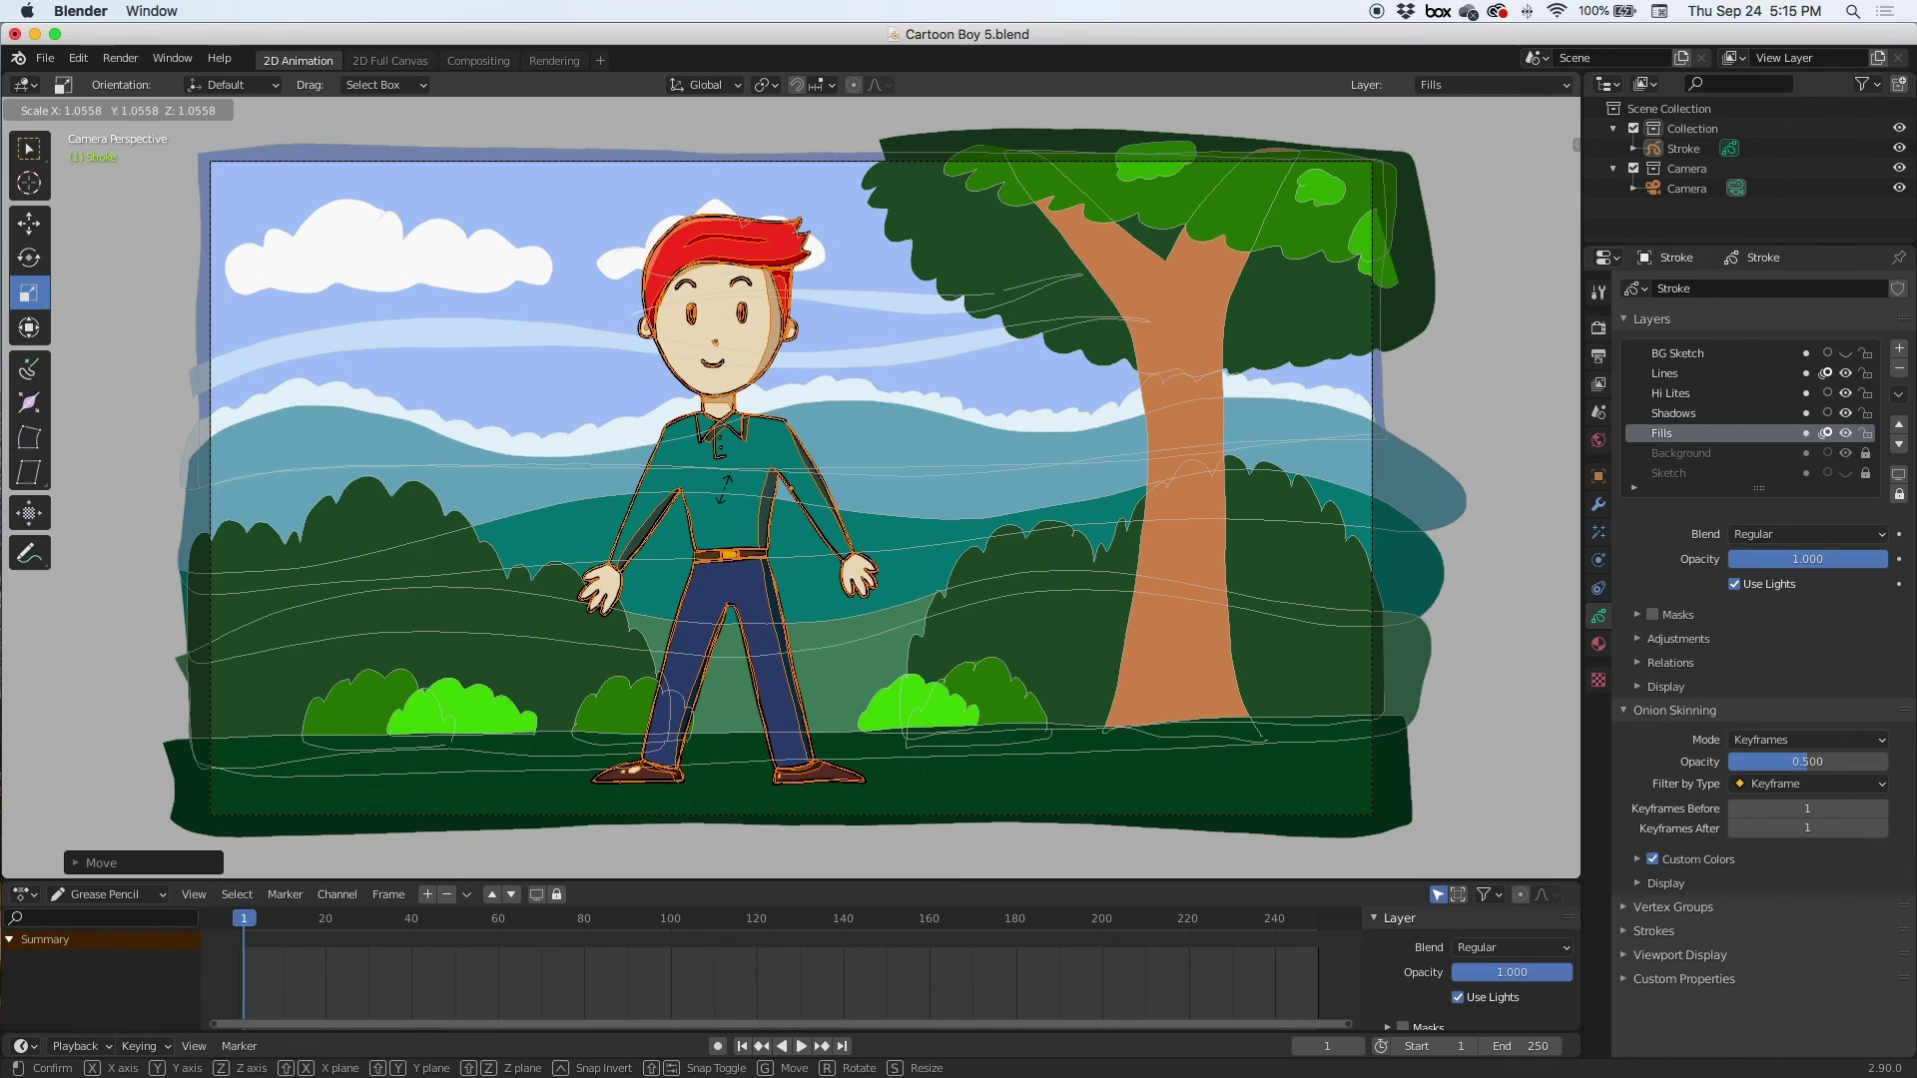
key(ctrl+Tab)
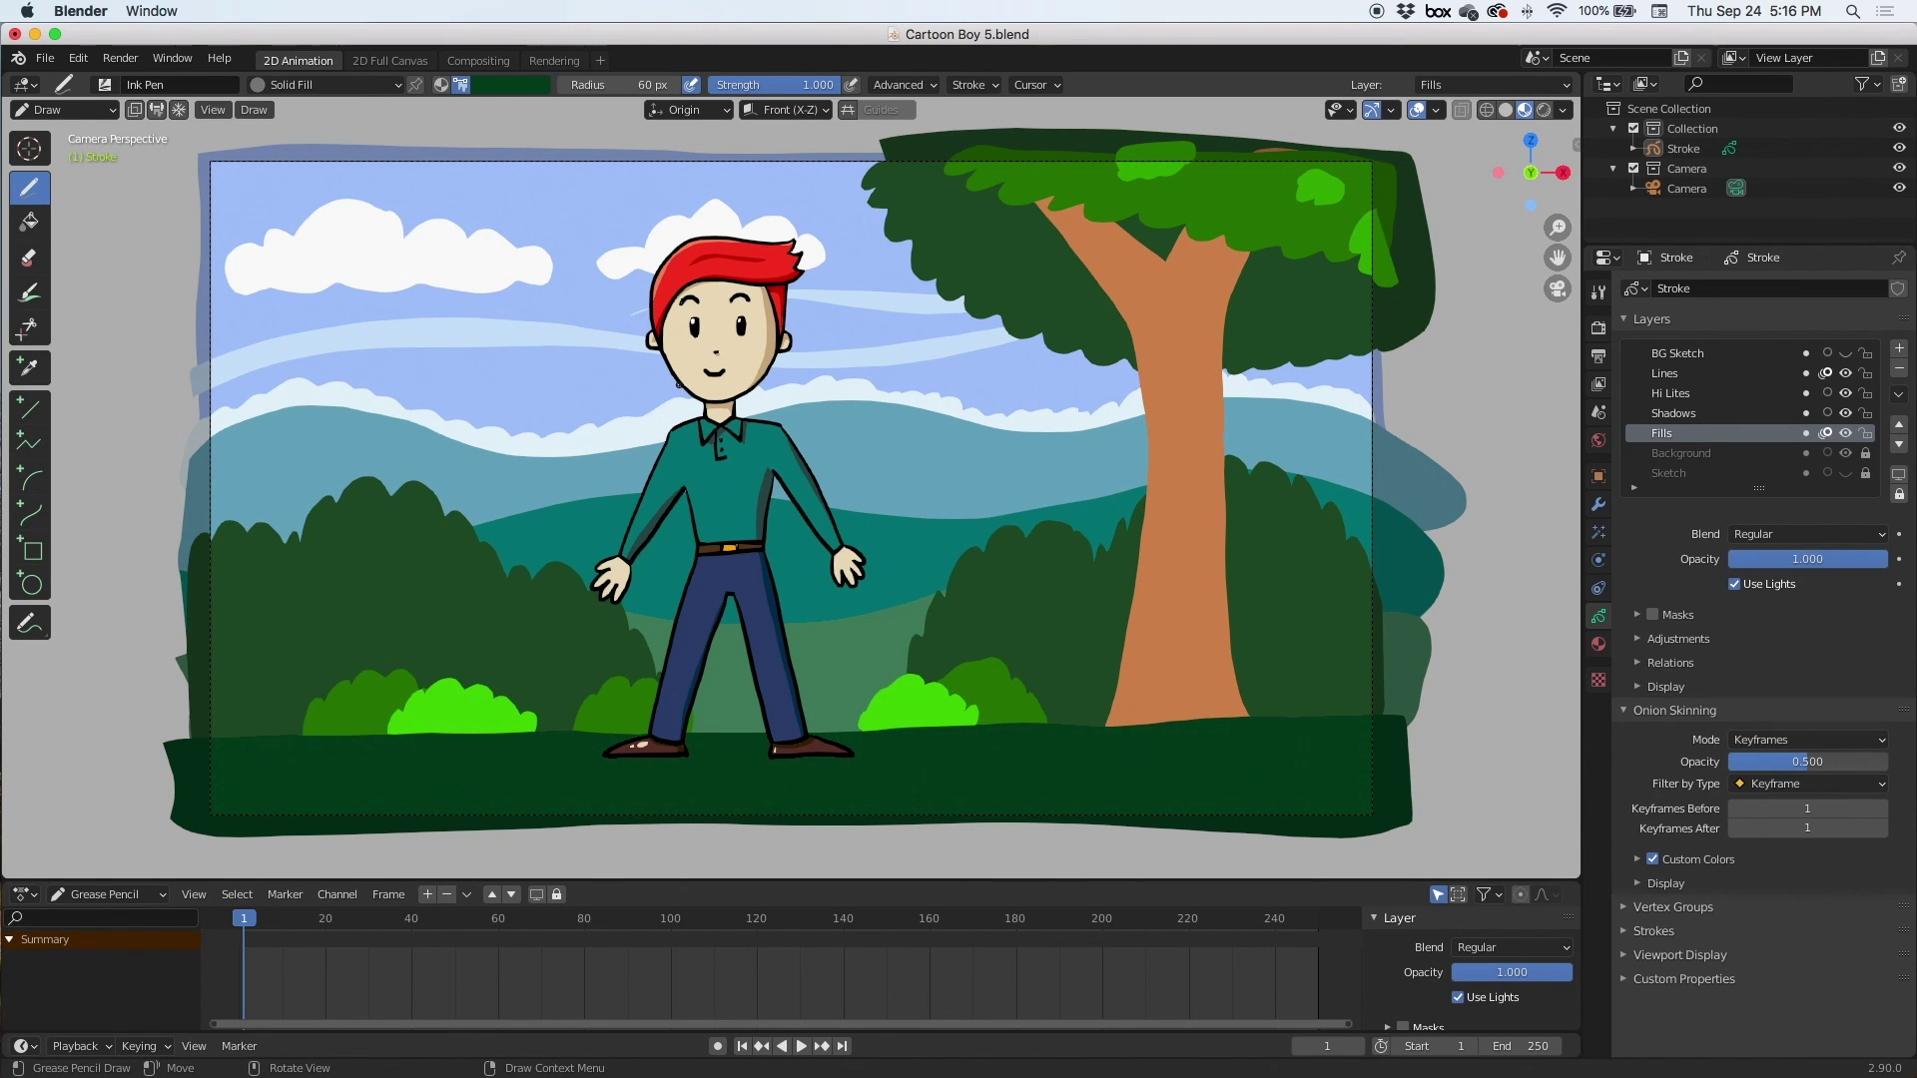